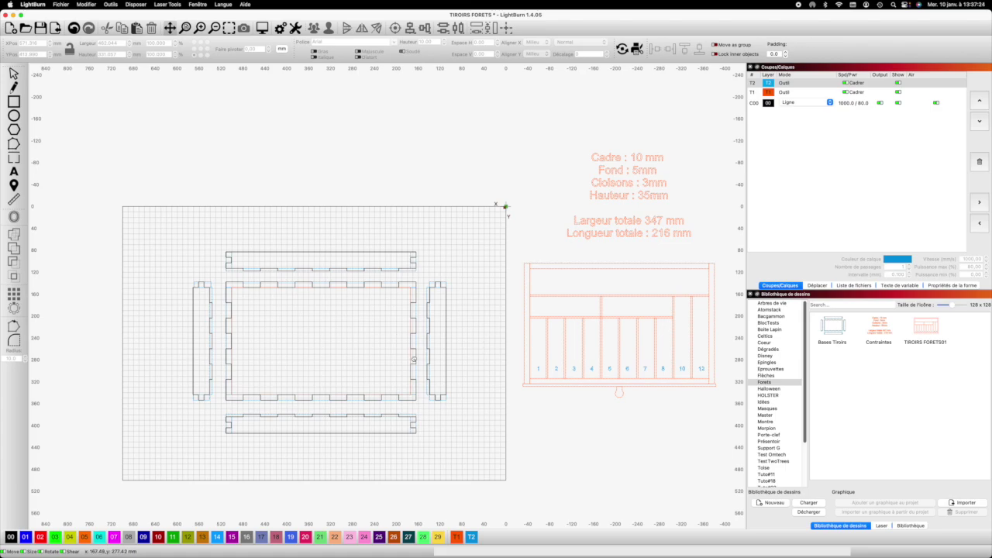
# - Draw a rectangle about 50 × 131 mm from the base panel's lower-left inner corner and assign it to layer T1
pyautogui.scroll(1, 414, 359)
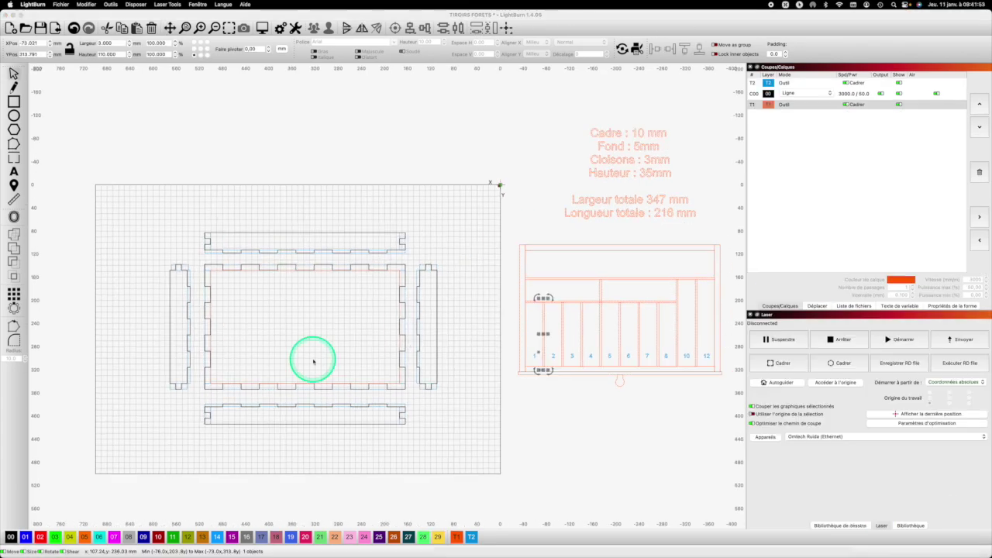
pyautogui.click(544, 332)
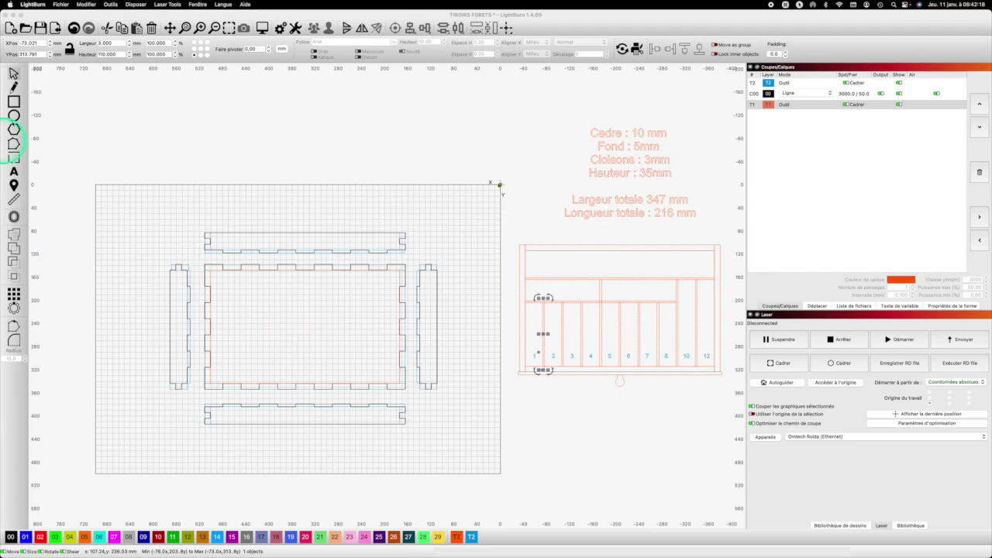
pyautogui.click(14, 101)
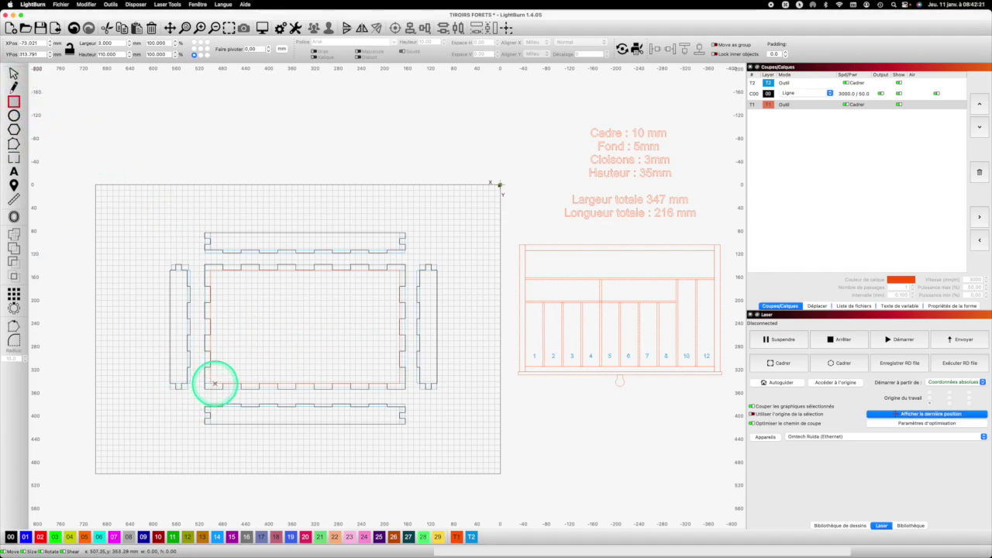
pyautogui.moveTo(209, 382); pyautogui.dragTo(240, 308)
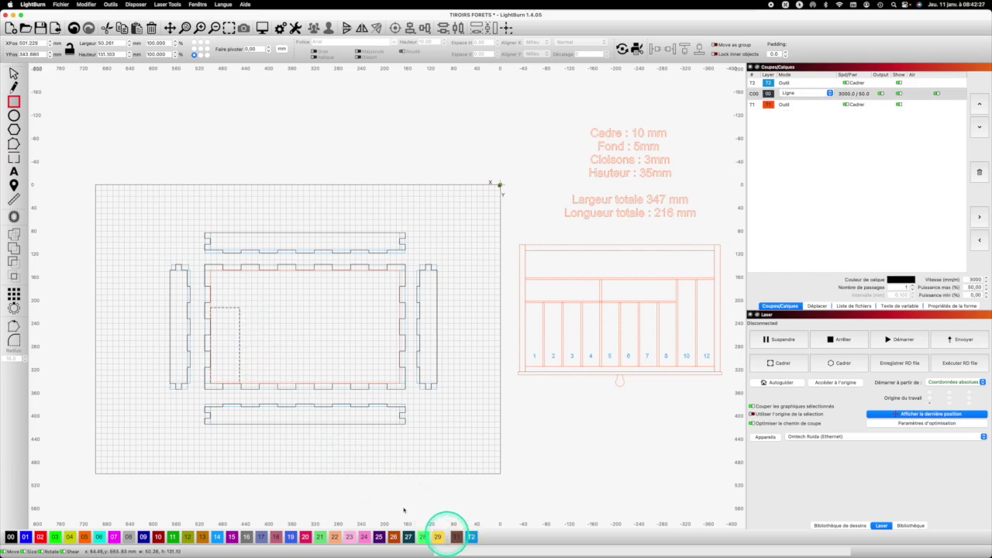
pyautogui.click(456, 536)
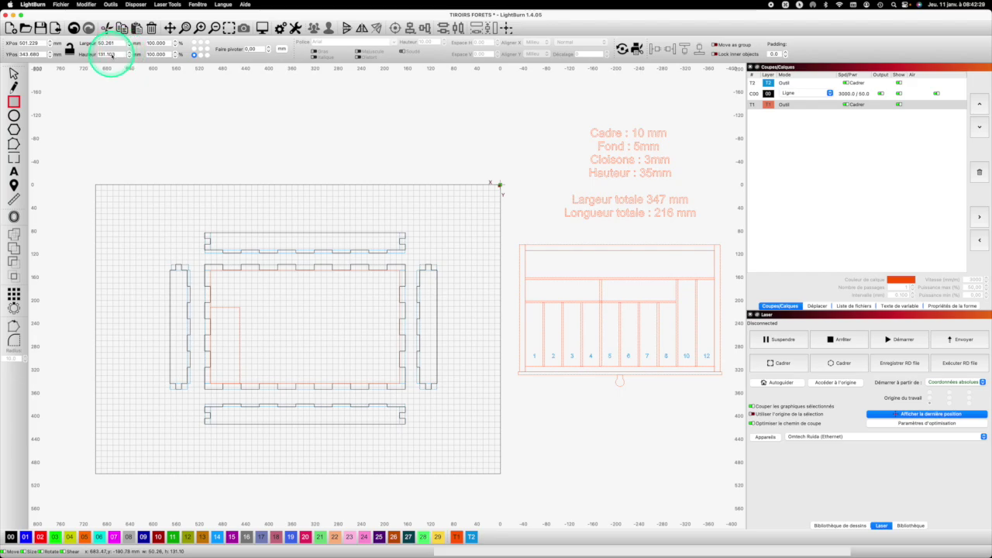
# - Resize the new rectangle inside the base panel to 30 mm wide and 110 mm high
pyautogui.click(69, 50)
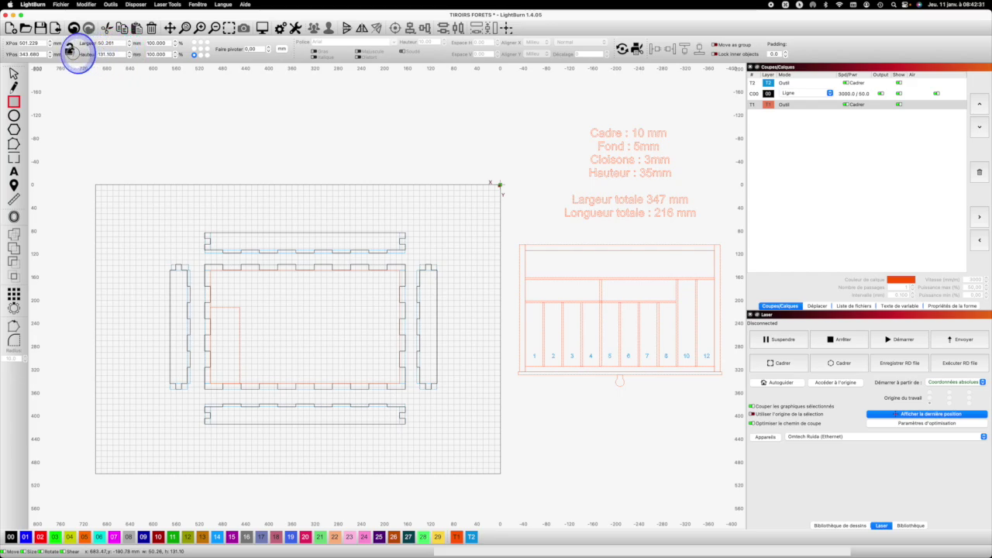
pyautogui.write('110')
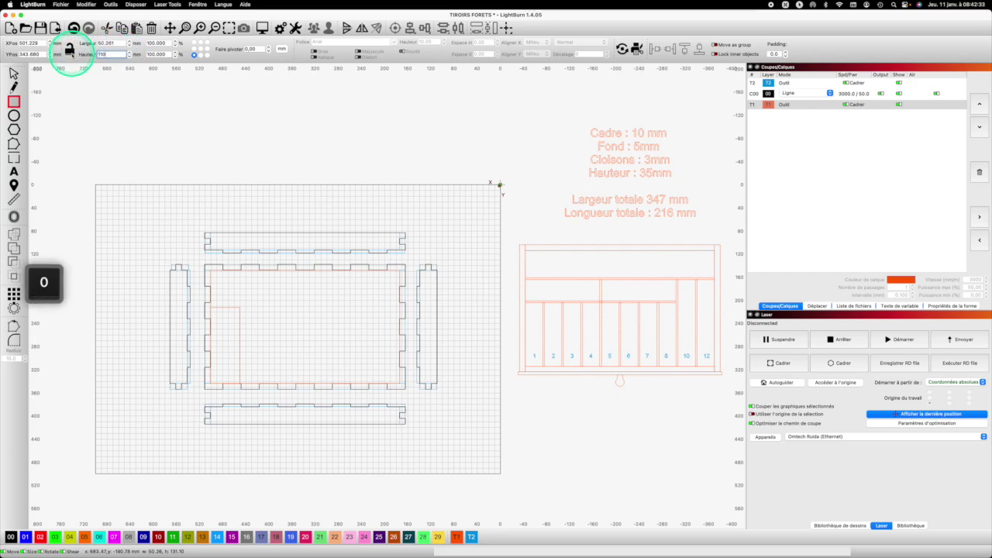
pyautogui.click(117, 44)
pyautogui.write('50')
pyautogui.press('Return')
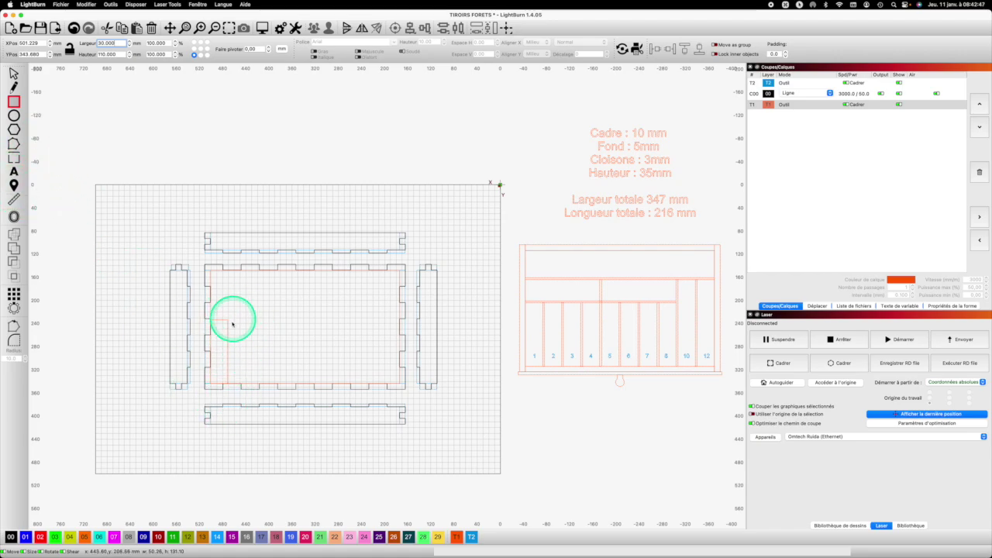
# - Draw a 110 mm high partition rectangle against the spacer rectangle's inner edge, assign it to layer T2, and make it 3 mm wide
pyautogui.moveTo(227, 319); pyautogui.dragTo(234, 383)
pyautogui.click(471, 537)
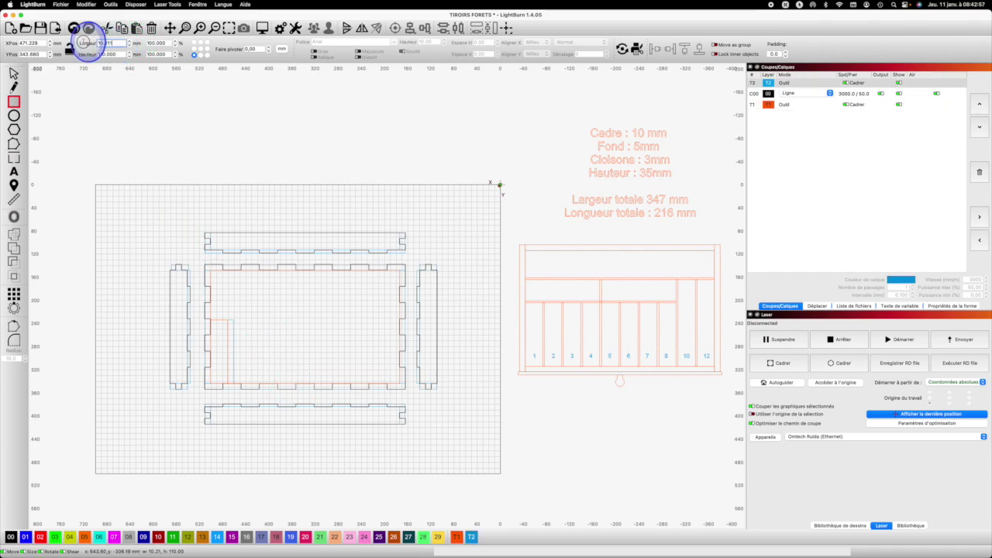
pyautogui.write('3')
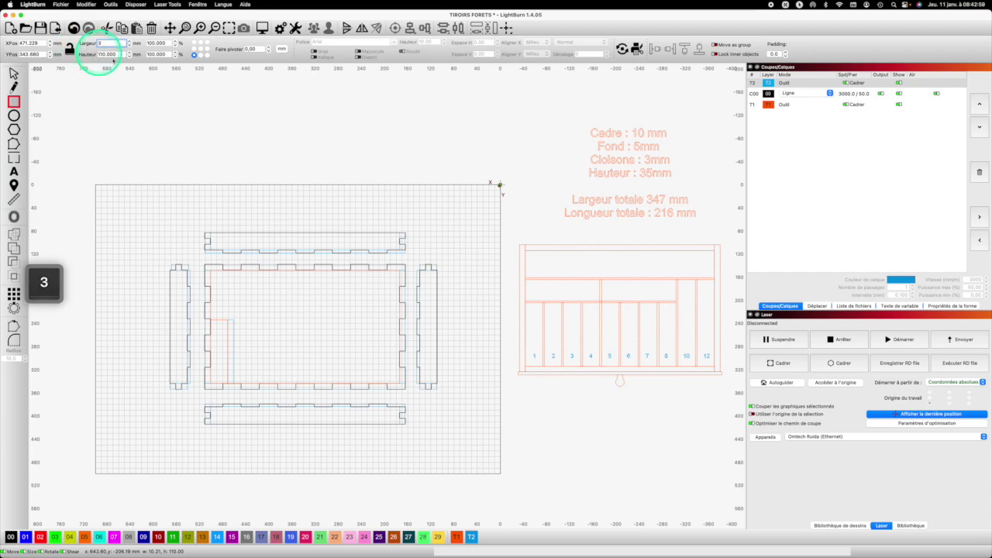
pyautogui.click(110, 54)
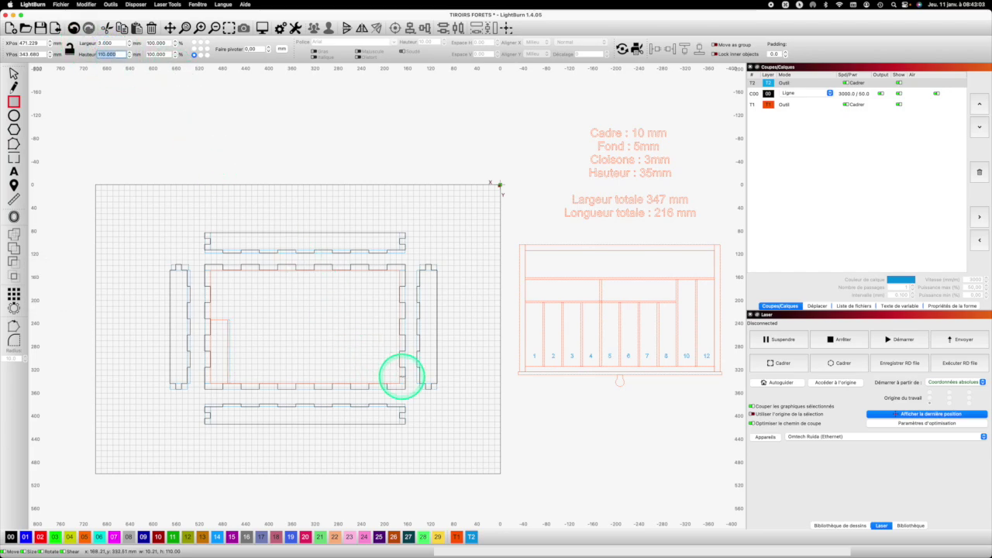
pyautogui.press('Return')
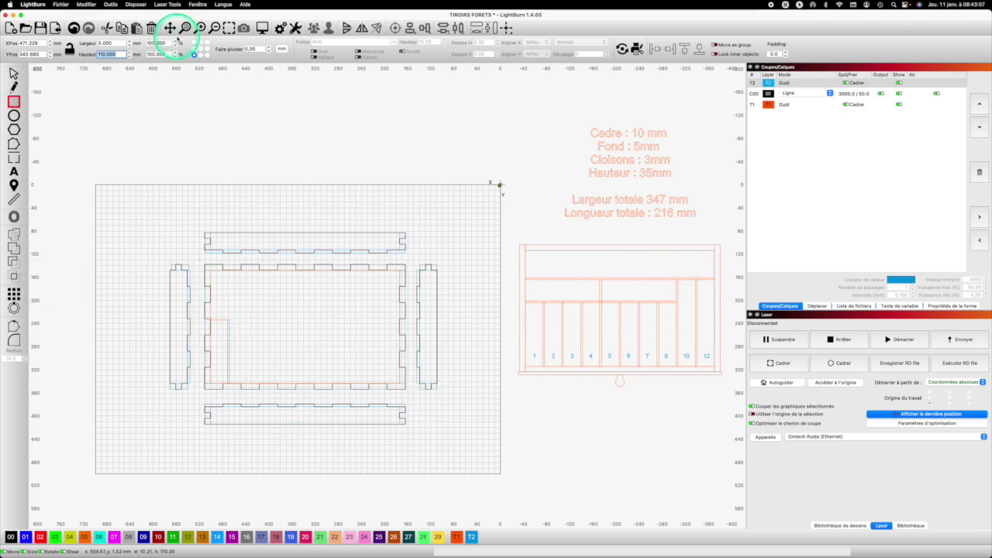
# - Draw a rectangle beside the left end of the lower side panel and size it to 30 × 30 mm
pyautogui.click(185, 28)
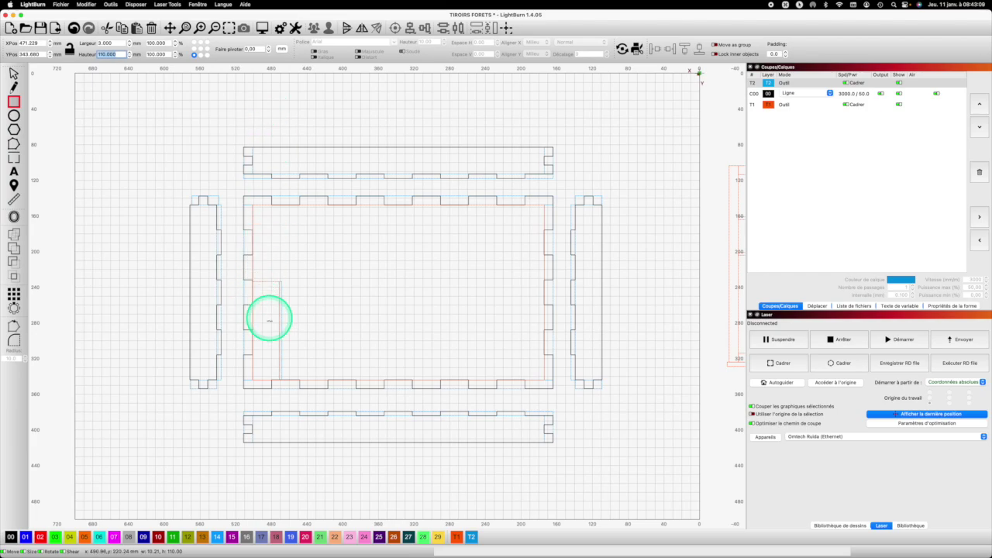
pyautogui.scroll(2, 287, 331)
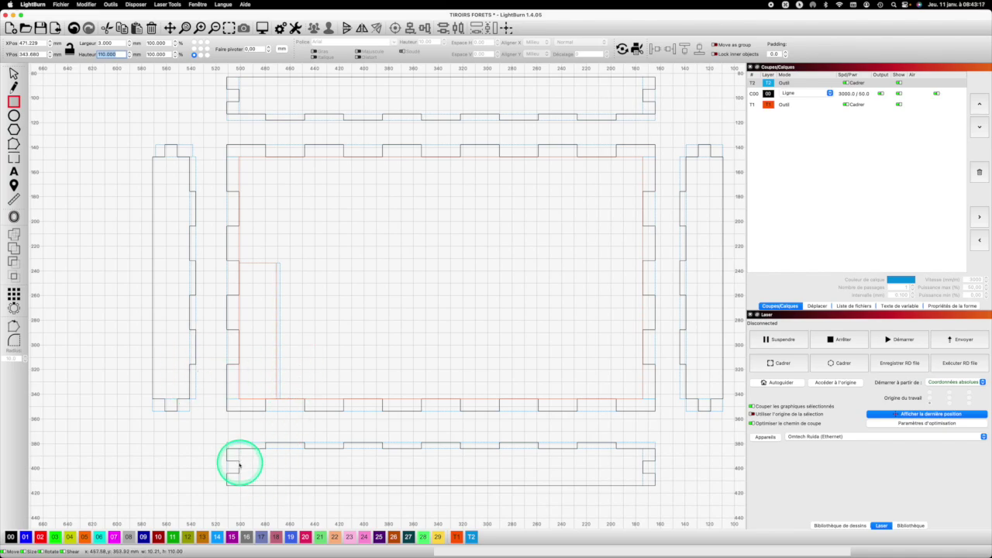
pyautogui.moveTo(176, 452)
pyautogui.mouseDown()
pyautogui.moveTo(186, 485)
pyautogui.moveTo(195, 483)
pyautogui.mouseUp()
pyautogui.click(101, 43)
pyautogui.write('30')
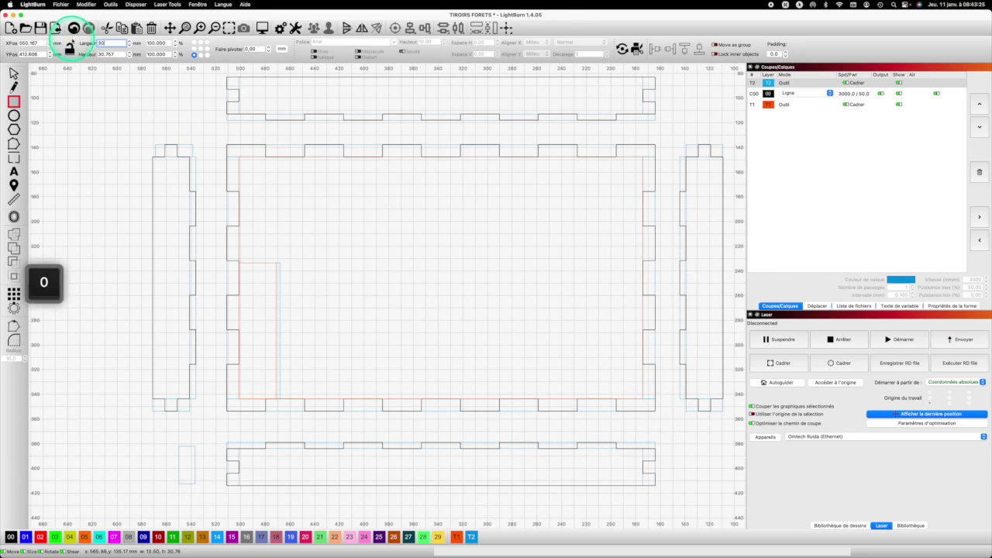
pyautogui.press('Tab')
pyautogui.write('30')
pyautogui.press('Return')
# - Assign the 30 mm square to layer T1 and delete the stray small rectangle overlapping its upper-left corner
pyautogui.click(177, 149)
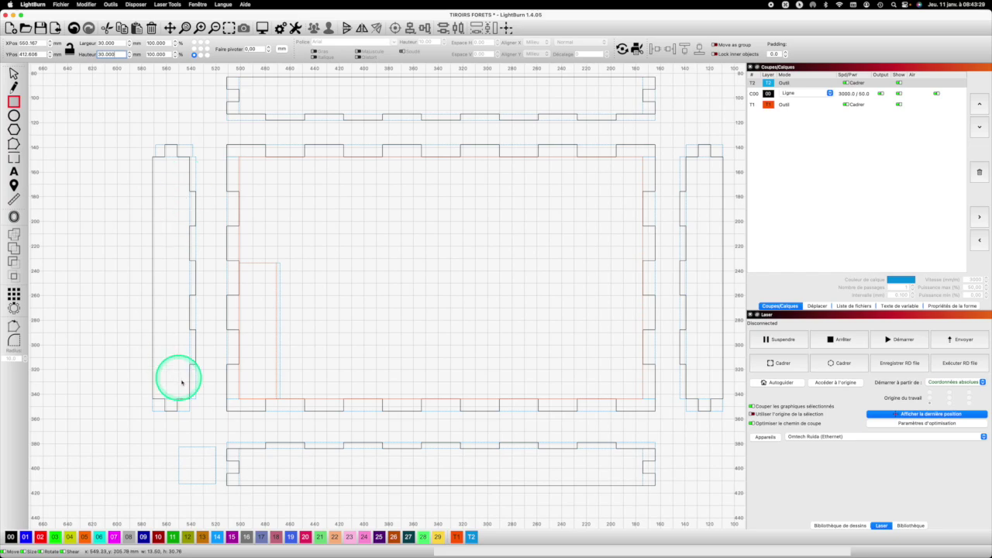
pyautogui.moveTo(286, 511)
pyautogui.mouseDown()
pyautogui.moveTo(165, 454)
pyautogui.moveTo(239, 452)
pyautogui.moveTo(191, 433)
pyautogui.mouseUp()
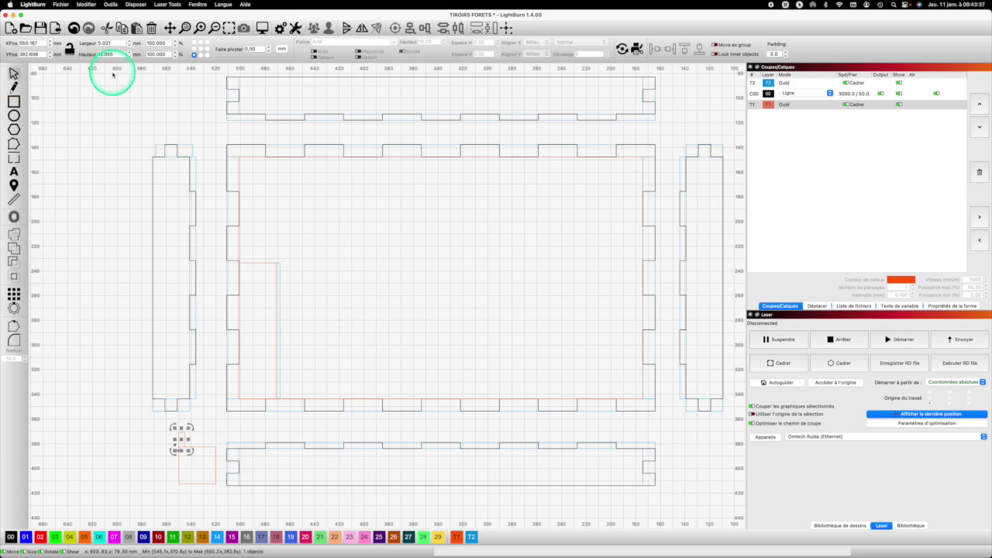
pyautogui.press('Delete')
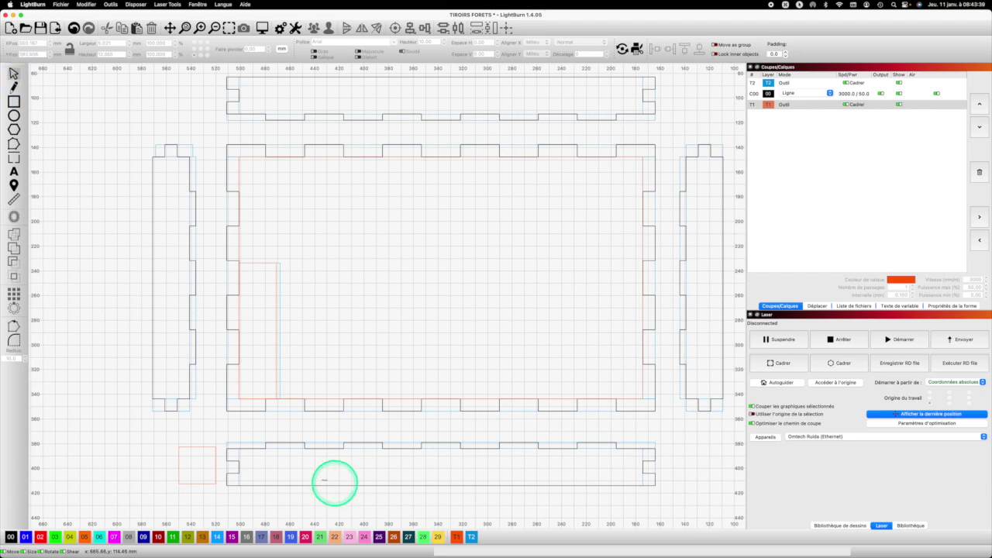
# - Move the 30 mm square onto the lower side panel, aligning its lower-left corner with the panel's bottom edge and end notch
pyautogui.click(216, 462)
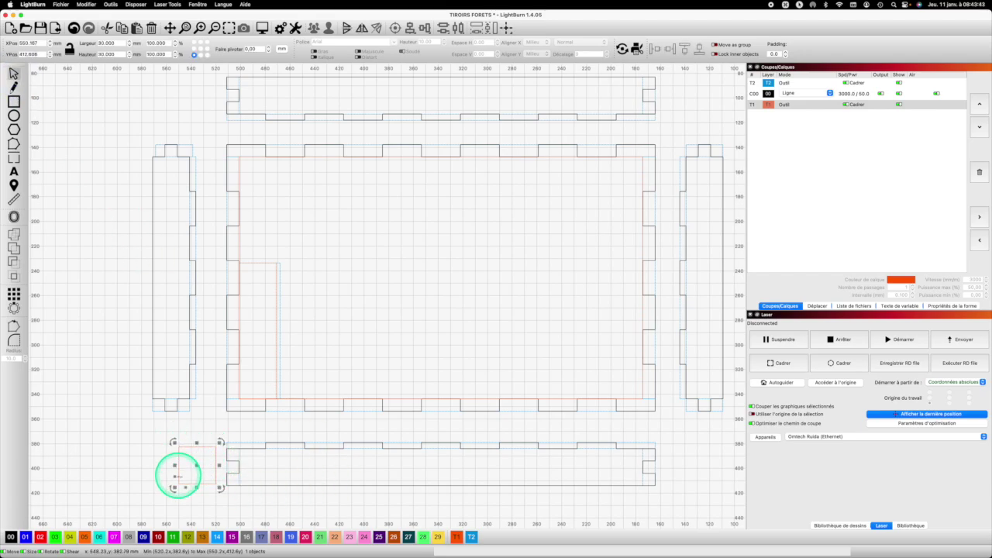
pyautogui.moveTo(179, 485); pyautogui.dragTo(236, 485)
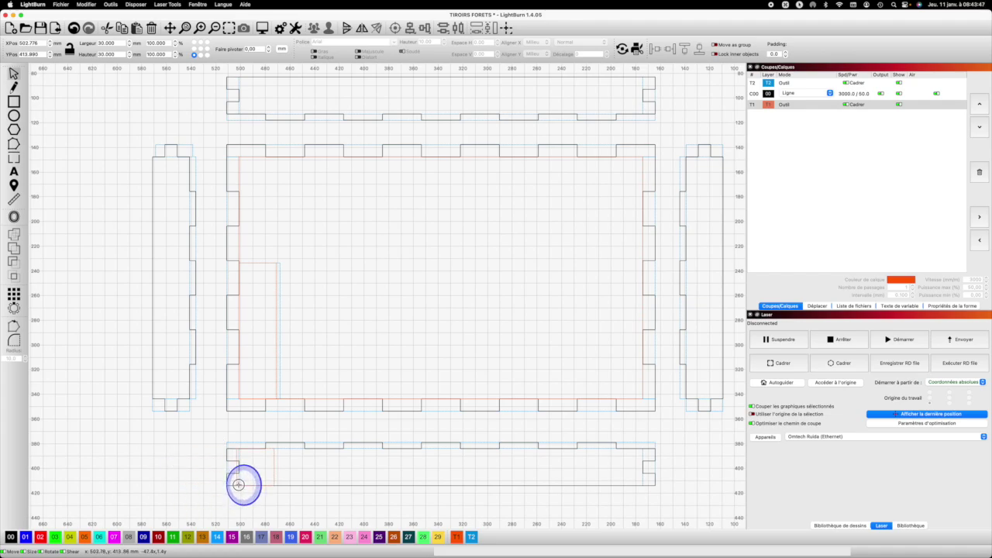
pyautogui.moveTo(238, 484); pyautogui.dragTo(239, 484)
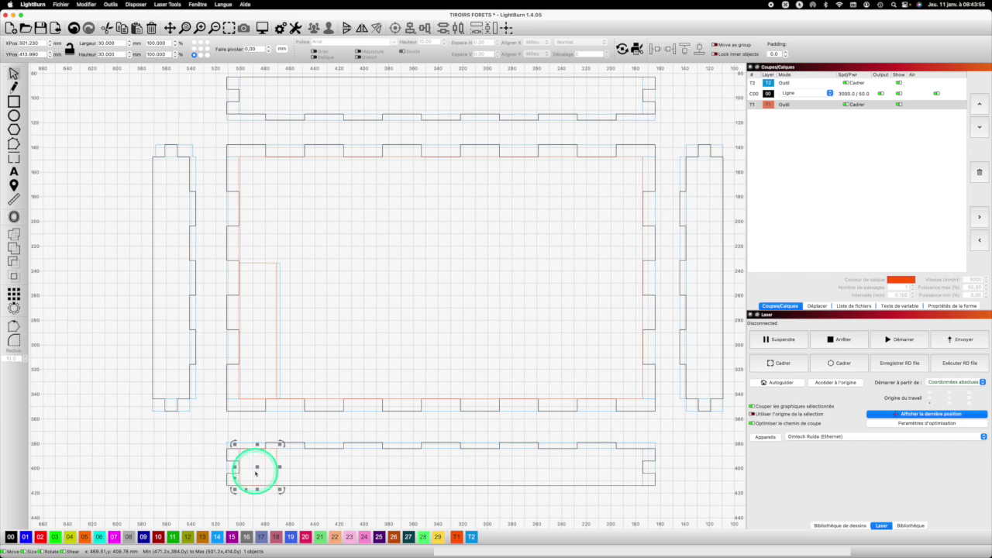
# - Draw a 30 mm high partition rectangle along the right edge of the square, assign it to layer T2, and set its width to 3 mm
pyautogui.scroll(4, 248, 469)
pyautogui.scroll(2, 247, 470)
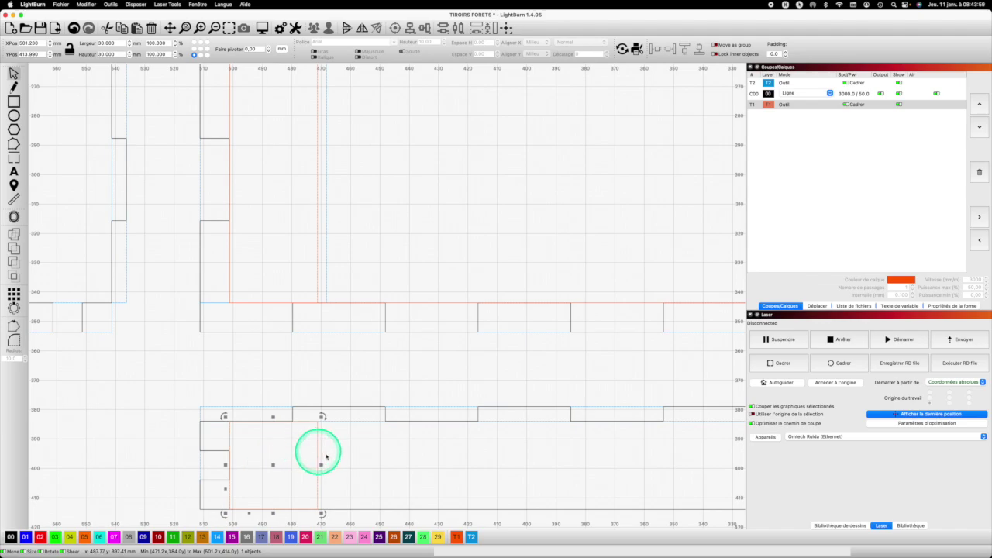
pyautogui.click(13, 101)
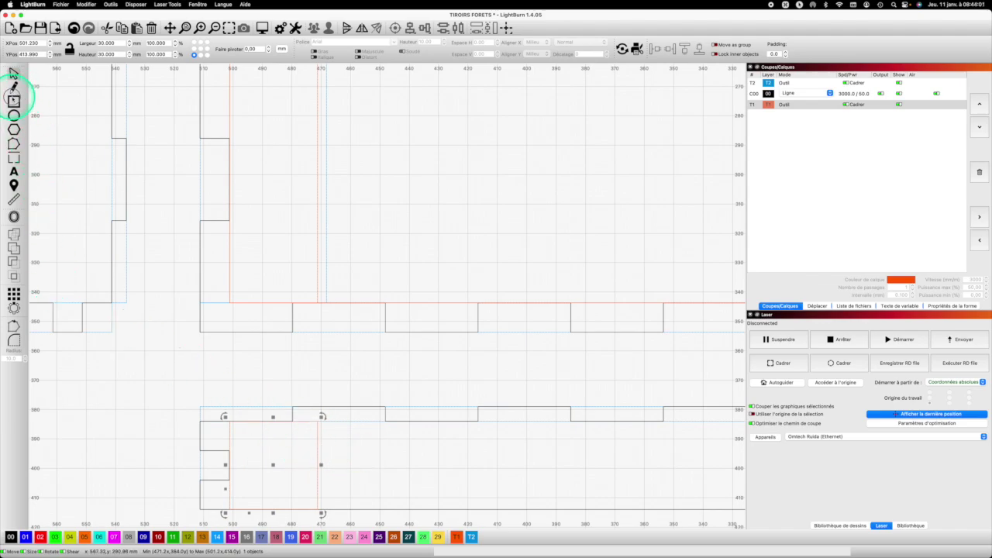
pyautogui.moveTo(317, 420); pyautogui.dragTo(327, 509)
pyautogui.click(471, 538)
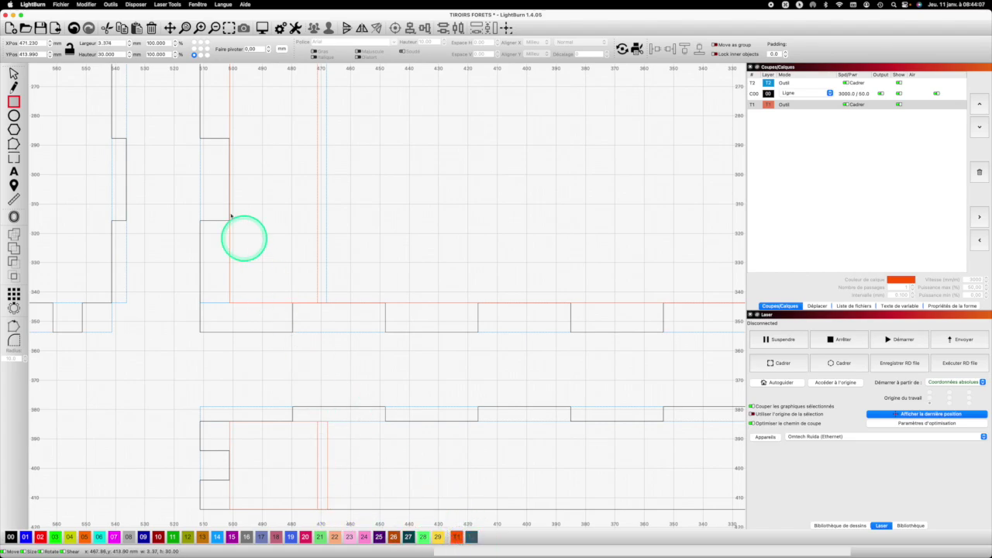
pyautogui.moveTo(114, 42); pyautogui.dragTo(91, 44)
pyautogui.write('3')
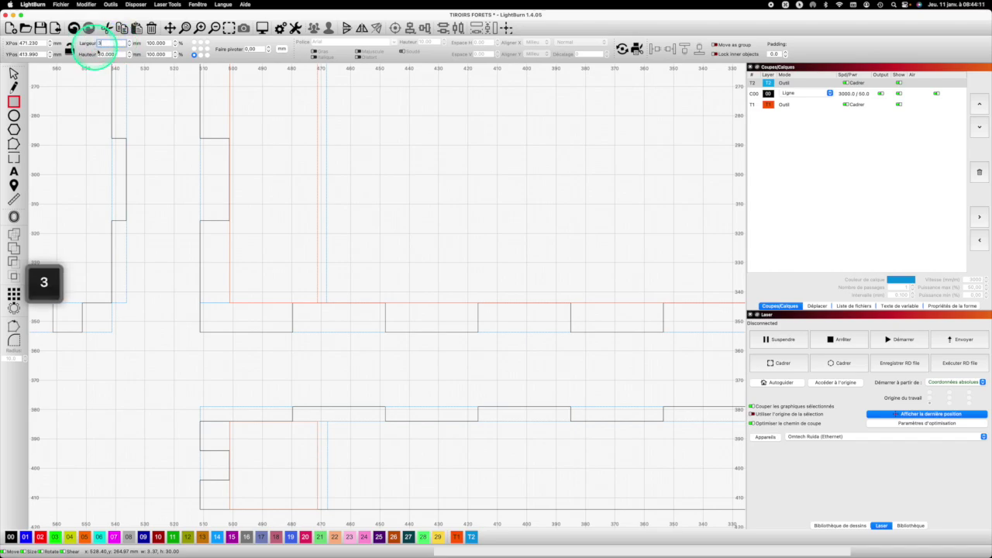
pyautogui.click(116, 54)
pyautogui.press('Return')
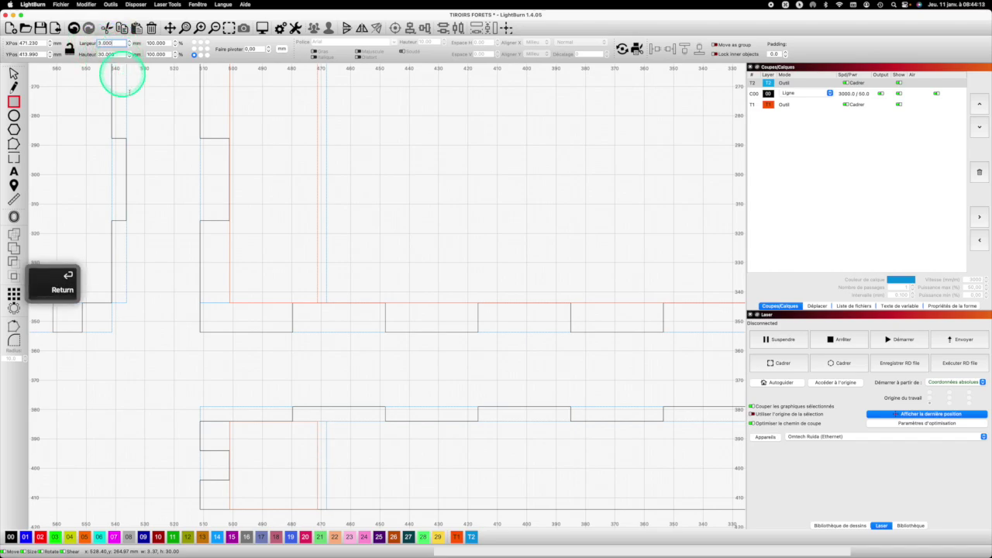
# - Draw a 3 mm wide slot rectangle inside the lower panel's partition outline and set its height to 10 mm
pyautogui.click(346, 415)
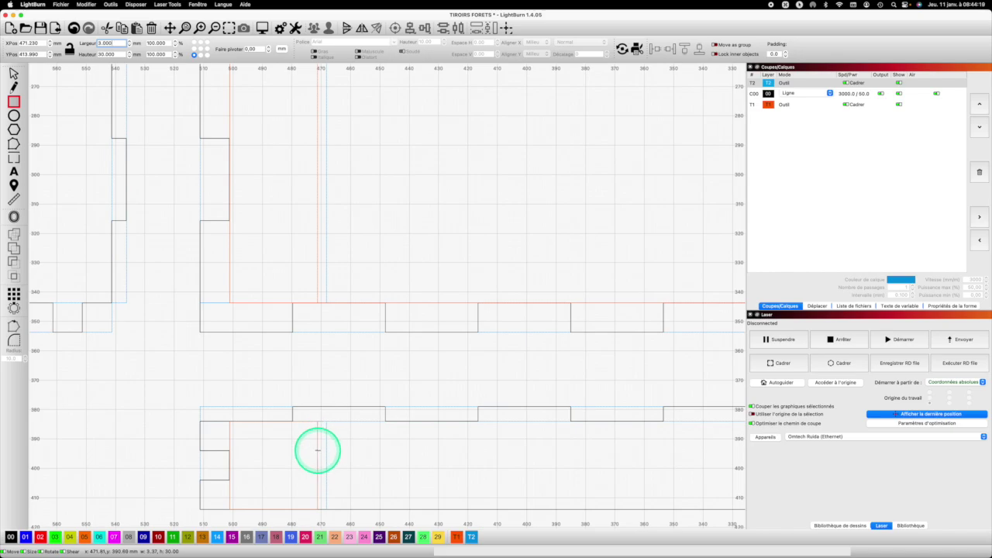
pyautogui.moveTo(318, 450)
pyautogui.mouseDown()
pyautogui.moveTo(327, 452)
pyautogui.moveTo(325, 476)
pyautogui.moveTo(318, 452)
pyautogui.mouseUp()
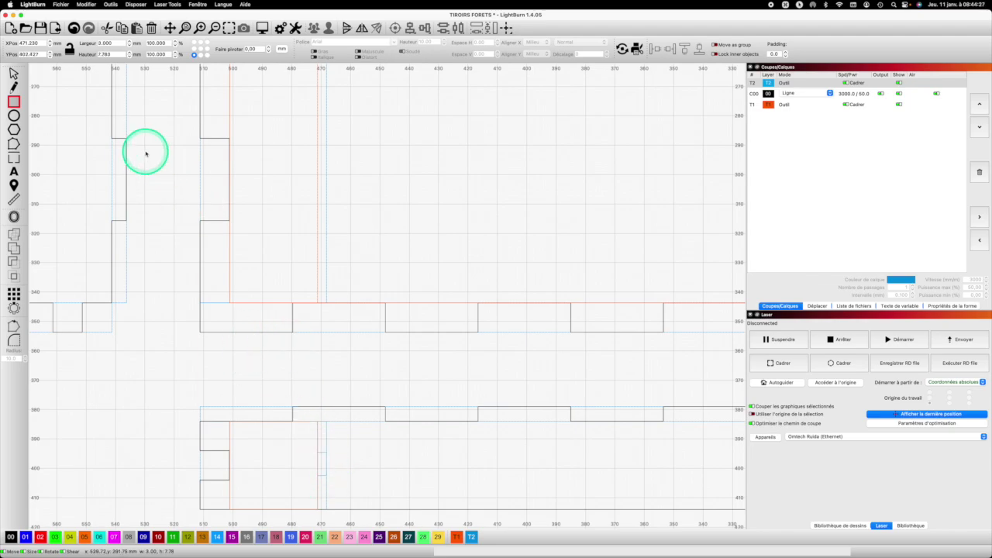
pyautogui.moveTo(108, 53); pyautogui.dragTo(86, 54)
pyautogui.write('10')
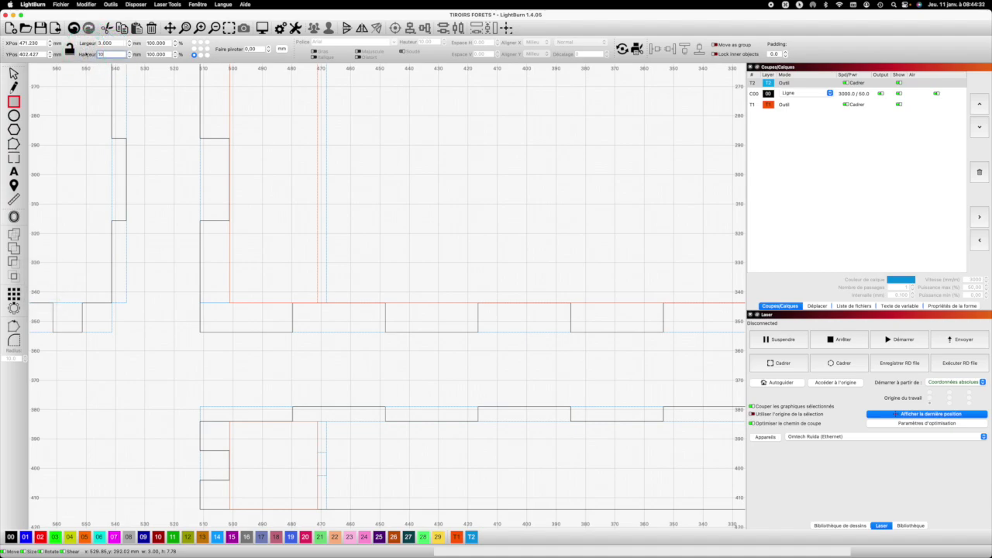
pyautogui.press('Return')
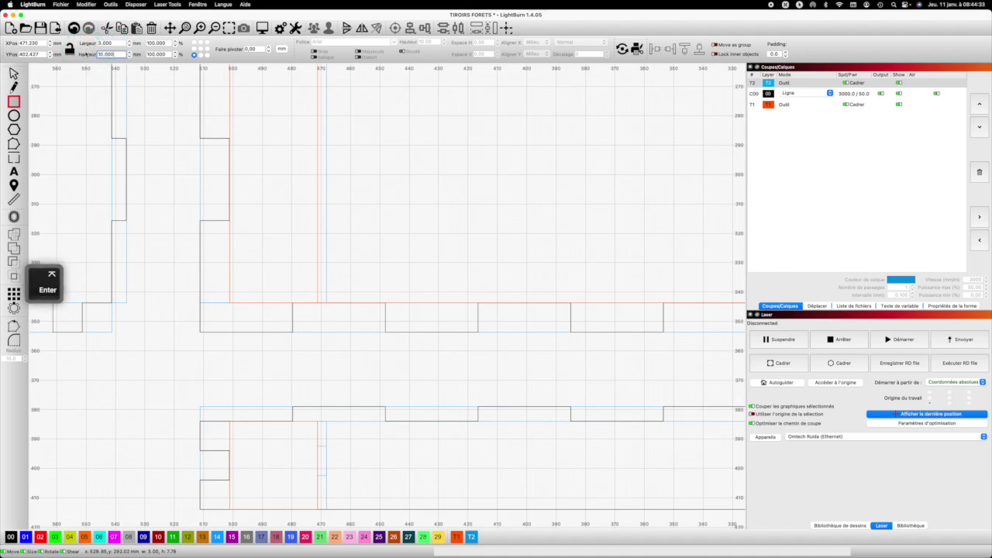
# - Select the 10 mm slot rectangle together with the 30 mm partition outline and centre the slot vertically on it
pyautogui.moveTo(326, 438); pyautogui.dragTo(326, 437)
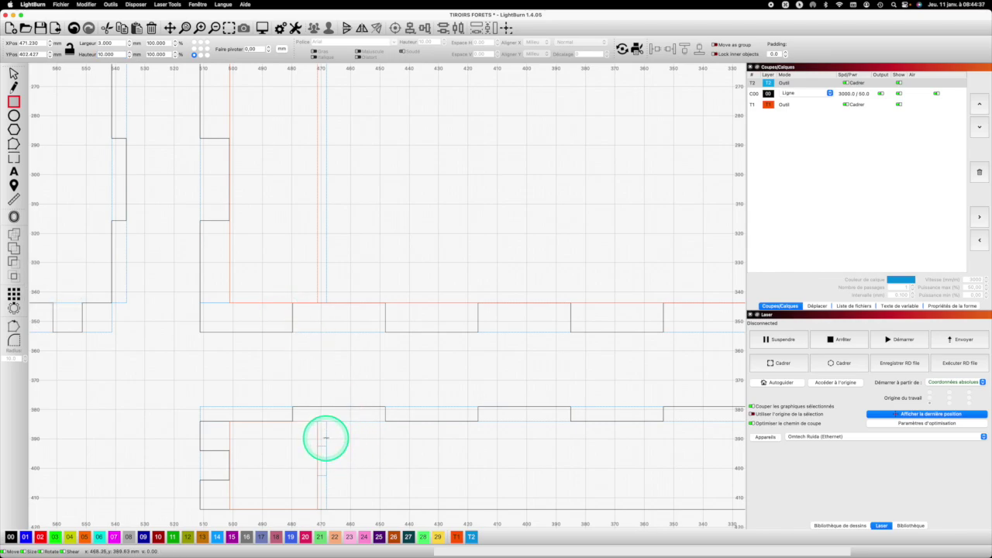
pyautogui.click(13, 73)
pyautogui.click(324, 461)
pyautogui.press('shift')
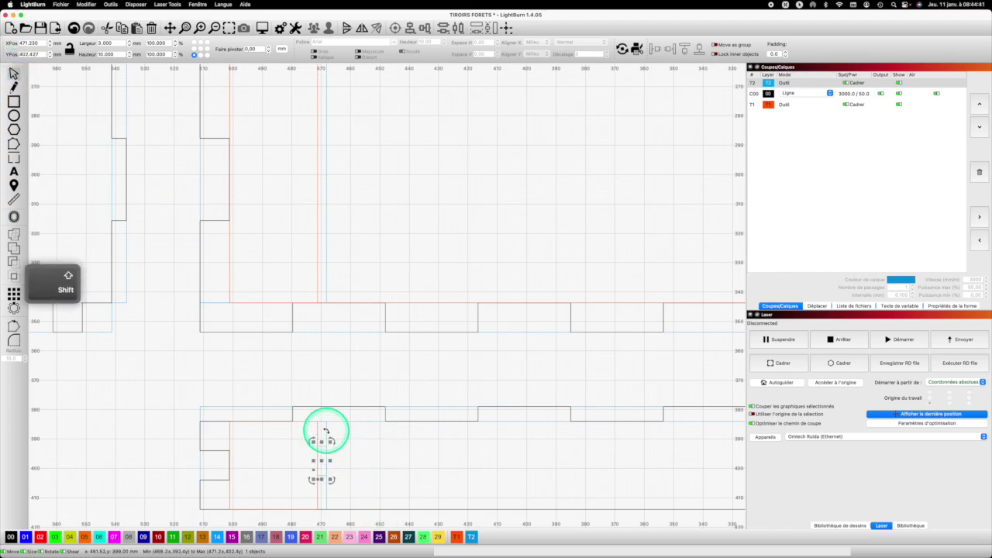
pyautogui.keyDown('shift'); pyautogui.click(326, 429); pyautogui.keyUp('shift')
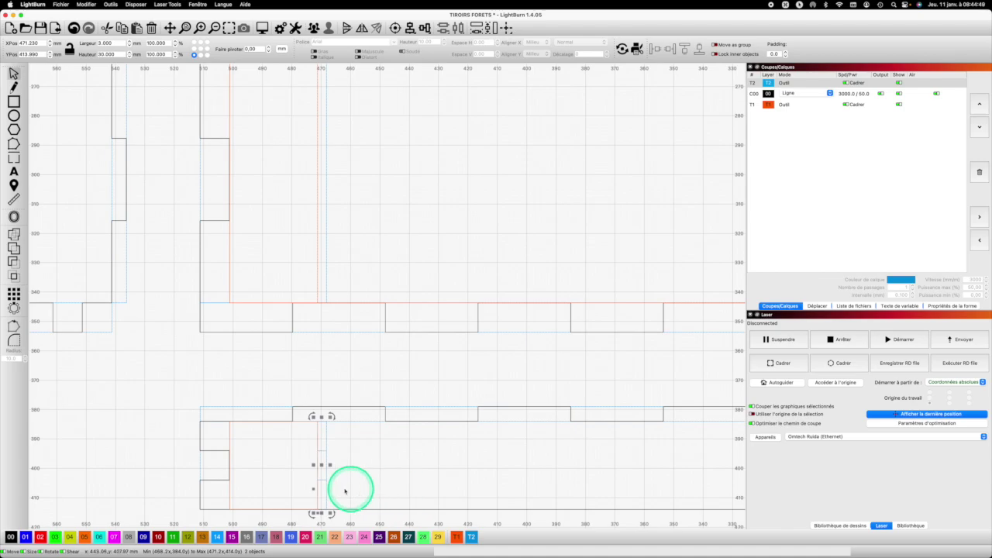
# - Assign the 10 mm slot rectangle on the lower side panel to cut layer 00
pyautogui.click(320, 451)
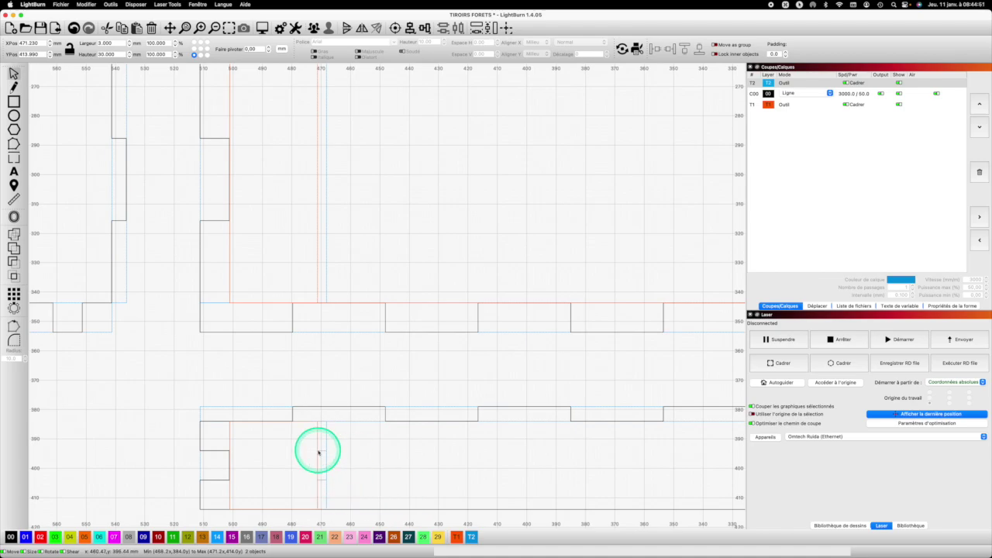
pyautogui.click(322, 451)
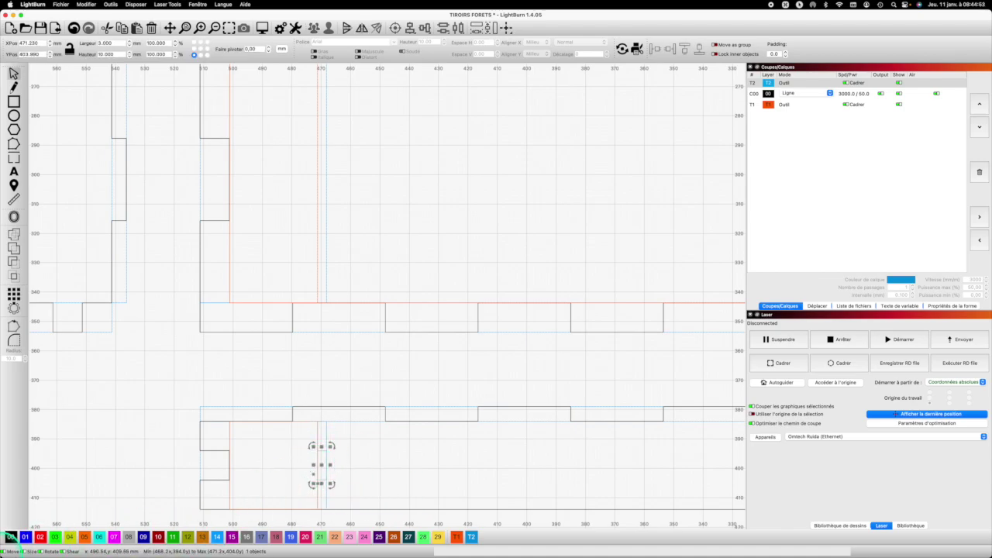
pyautogui.click(11, 536)
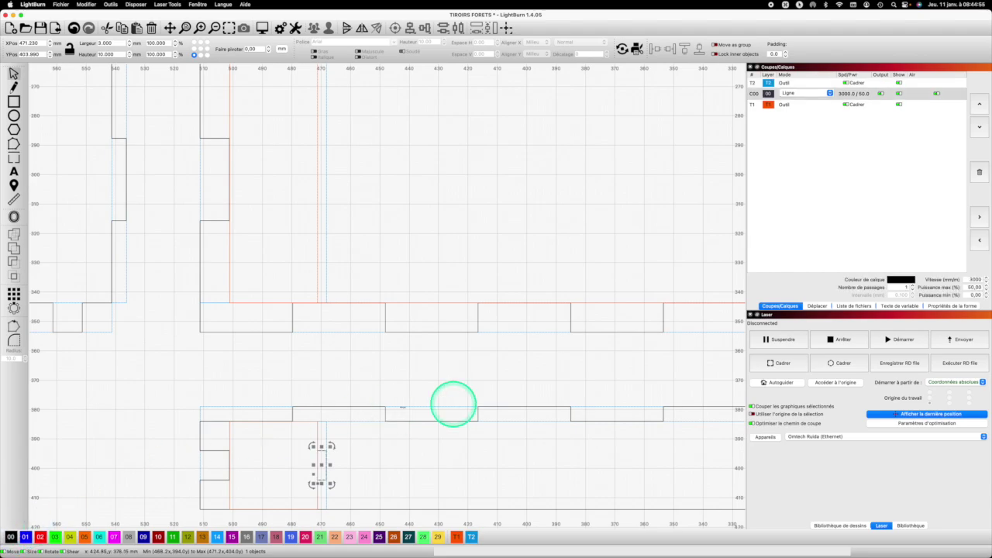
pyautogui.click(370, 465)
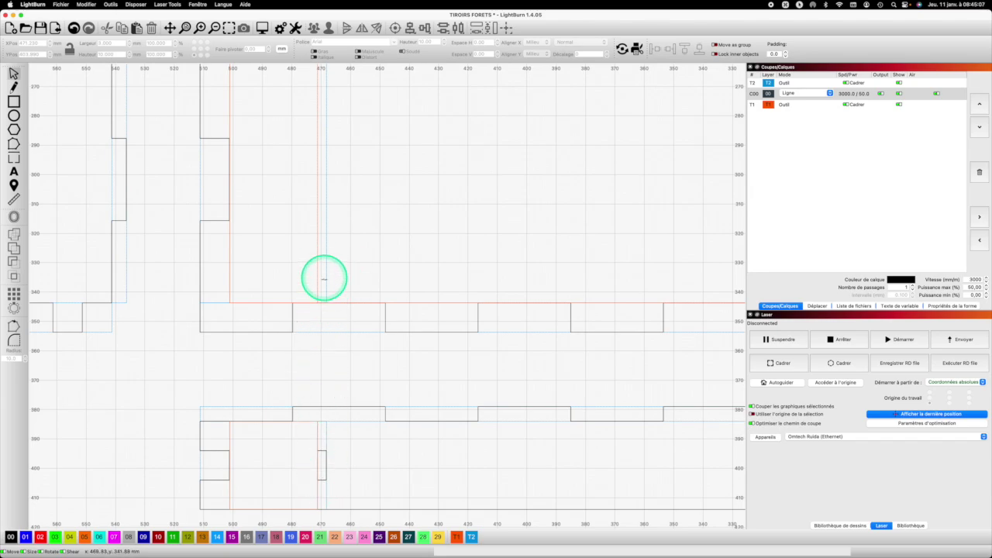
# - Draw a slot rectangle about 5 mm wide and 44 mm high just right of the partition outline on the large bottom panel
pyautogui.scroll(-1, 349, 268)
pyautogui.scroll(-2, 348, 268)
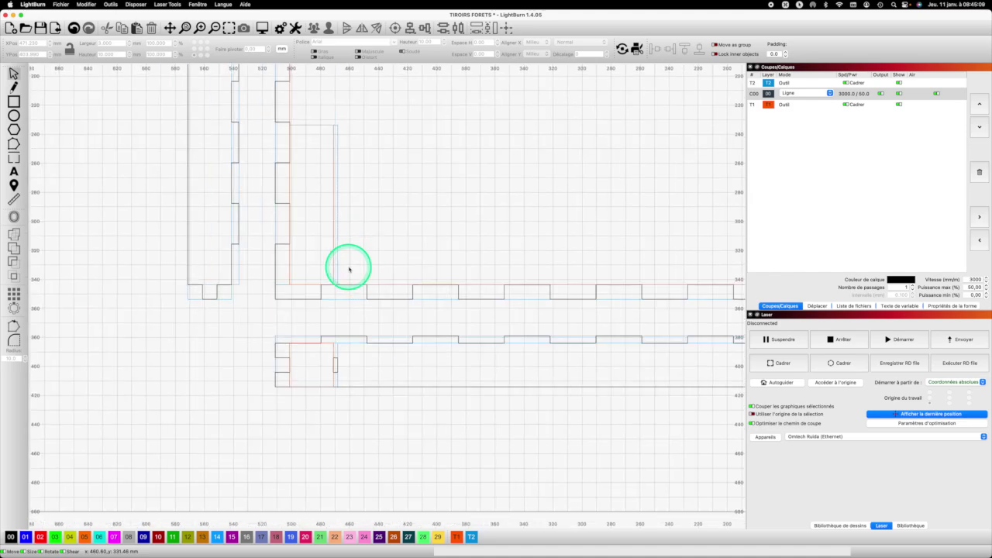
pyautogui.scroll(4, 331, 280)
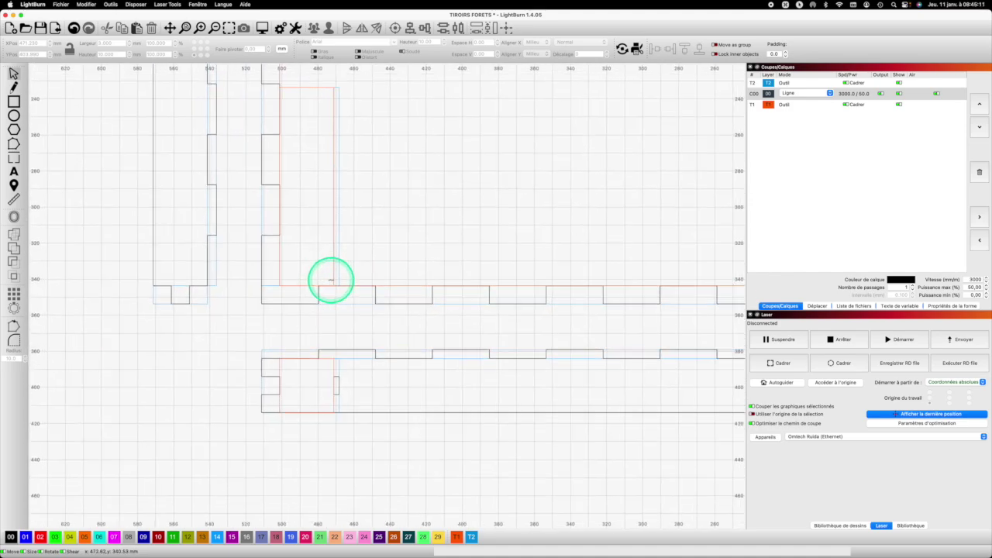
pyautogui.scroll(2, 331, 279)
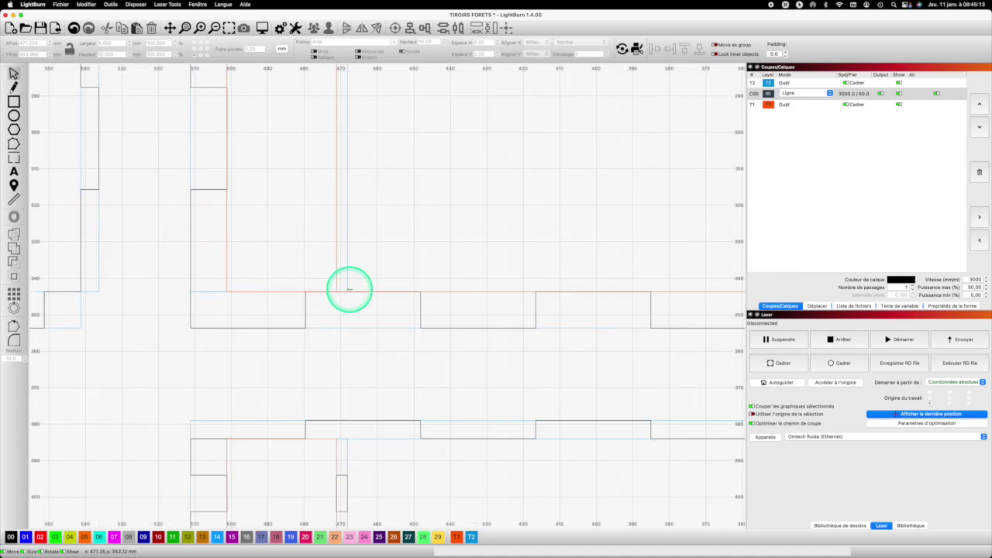
pyautogui.scroll(-8, 361, 237)
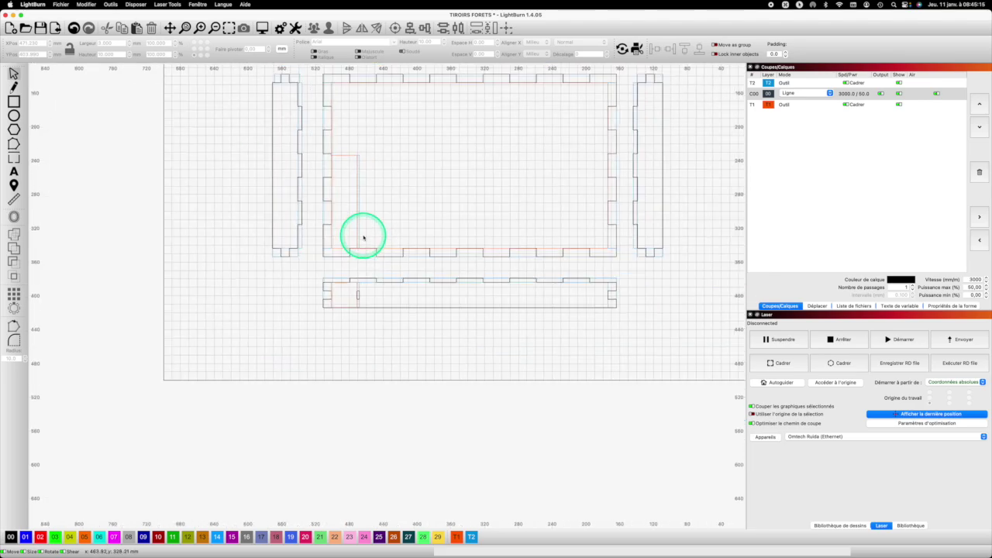
pyautogui.scroll(3, 363, 237)
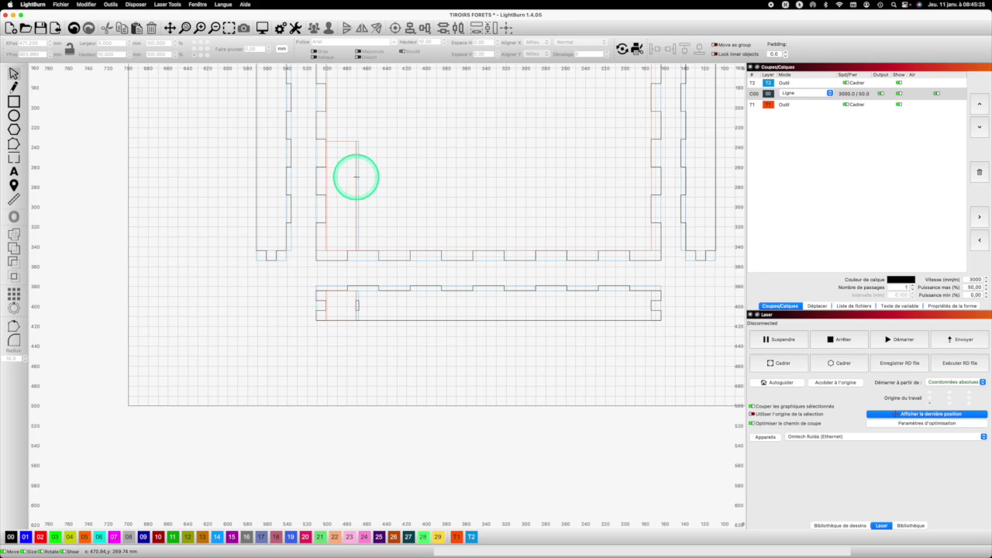
pyautogui.click(358, 220)
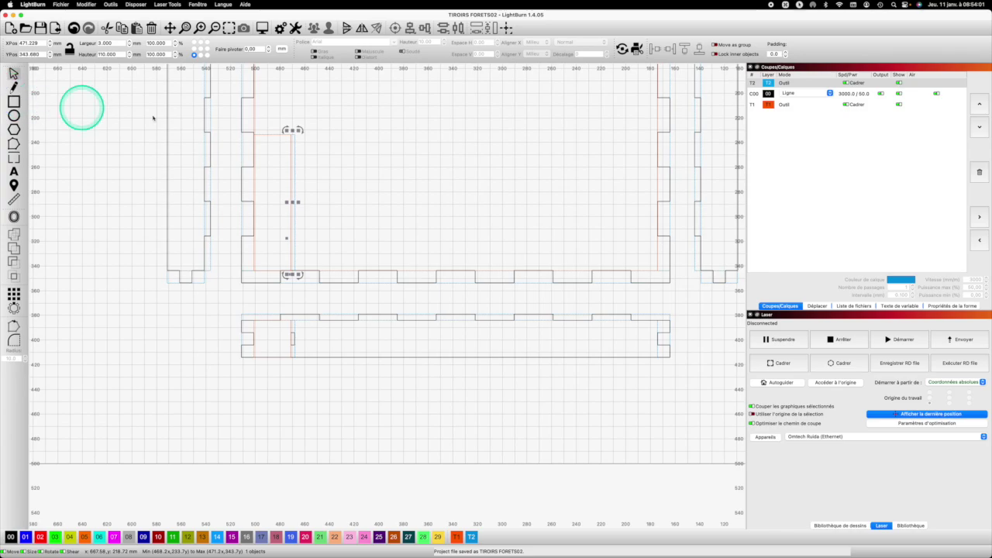
pyautogui.click(314, 184)
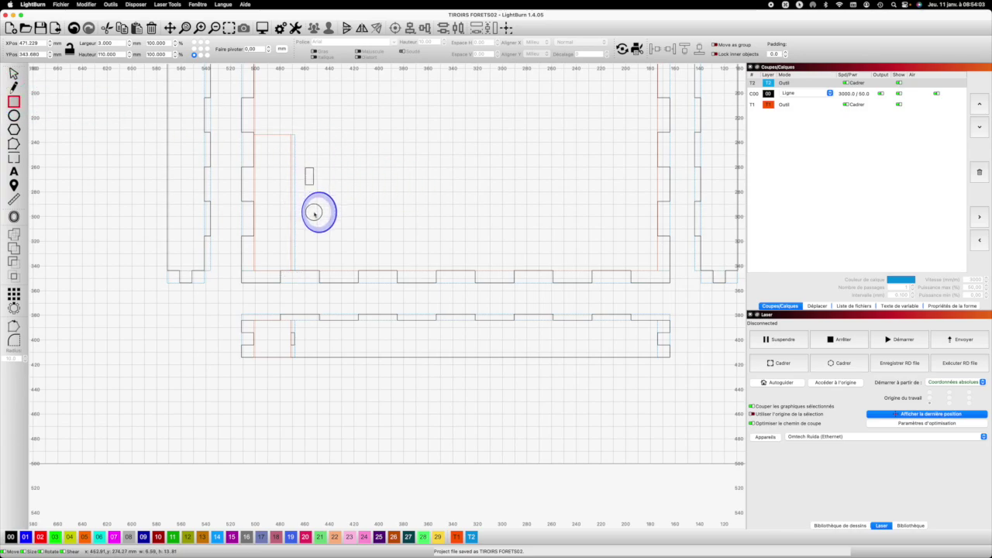
pyautogui.moveTo(311, 222); pyautogui.dragTo(311, 223)
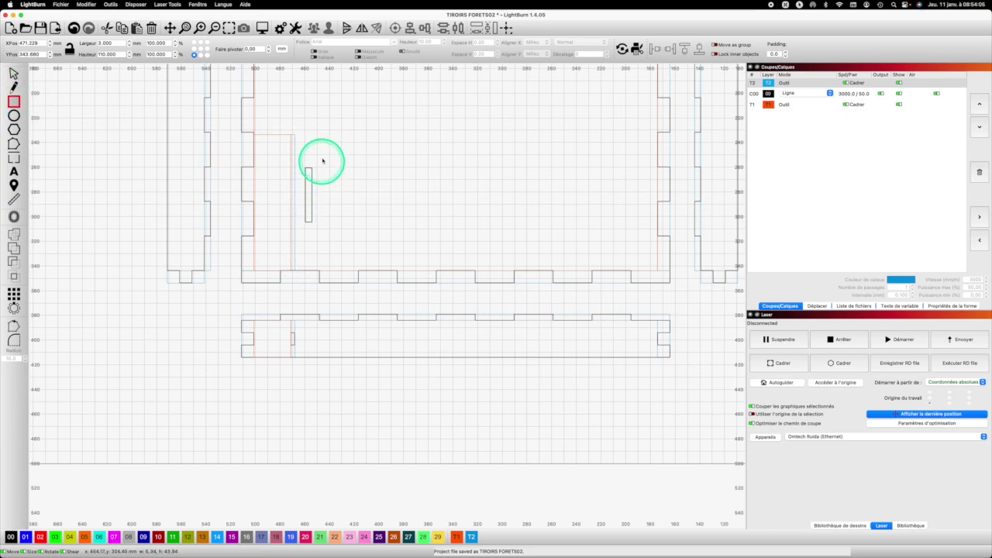
# - Set the new slot rectangle's height to 30 mm and its width to 3 mm
pyautogui.click(101, 54)
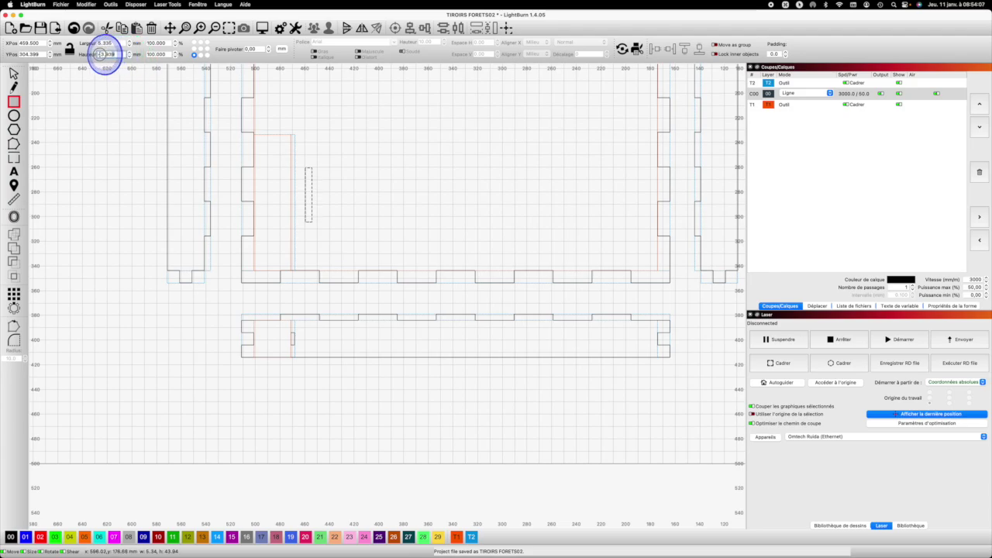
pyautogui.write('30')
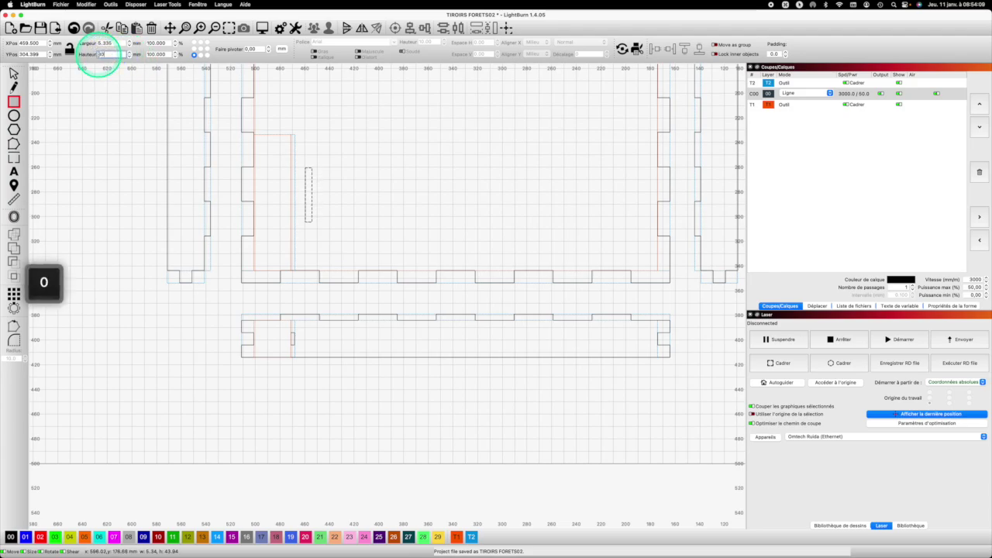
pyautogui.moveTo(115, 42); pyautogui.dragTo(77, 41)
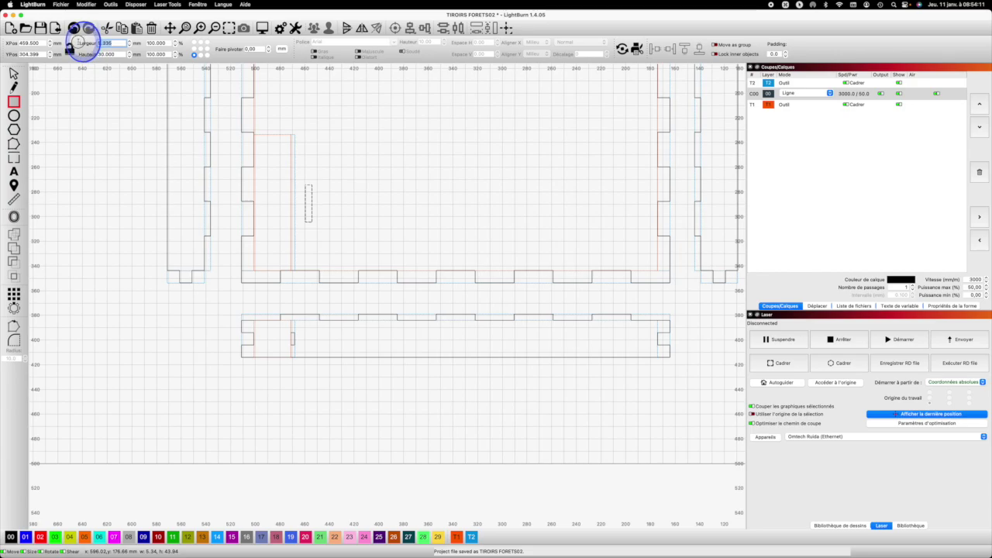
pyautogui.write('3')
pyautogui.press('Return')
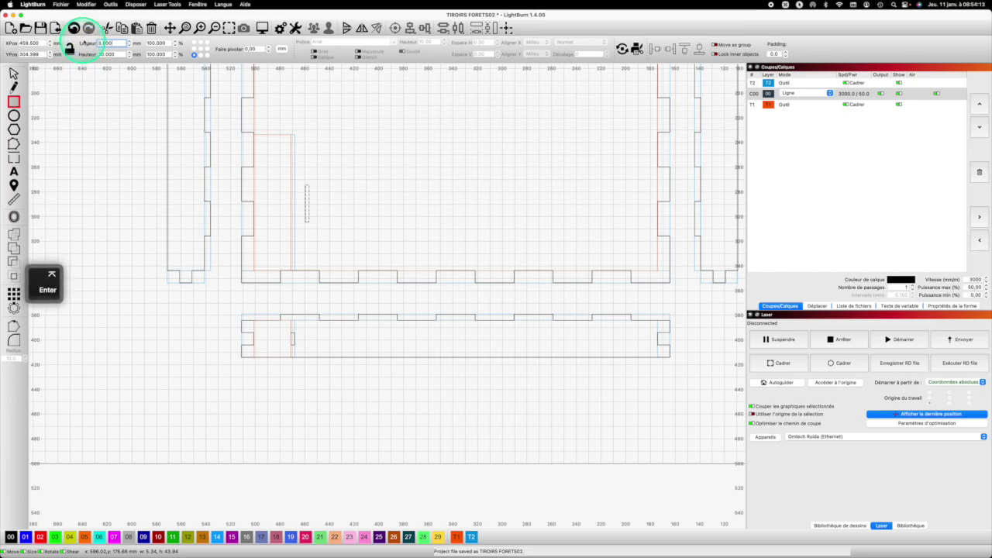
# - Select the 30 mm slot together with the bottom panel's 110 mm partition outline and centre the slot on the outline
pyautogui.press('alt')
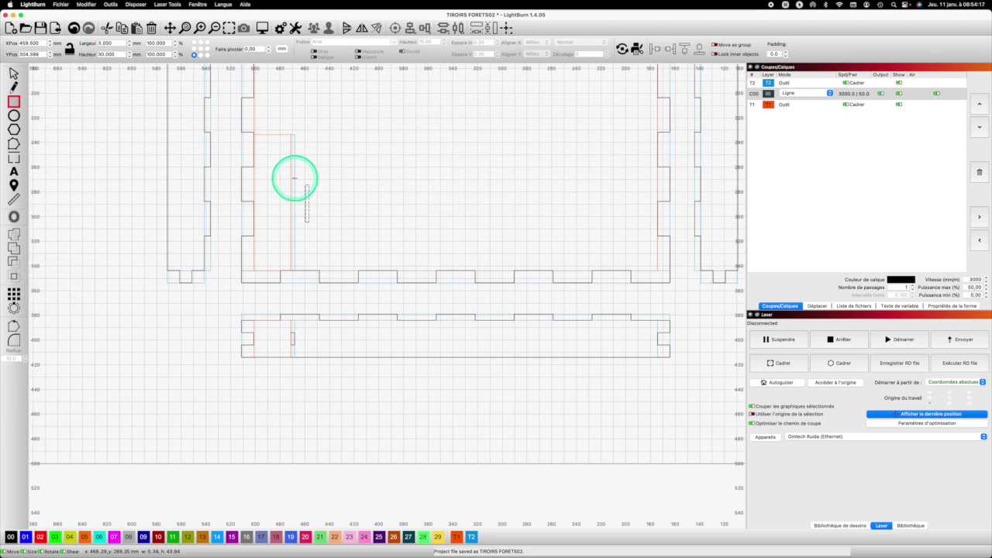
pyautogui.click(14, 74)
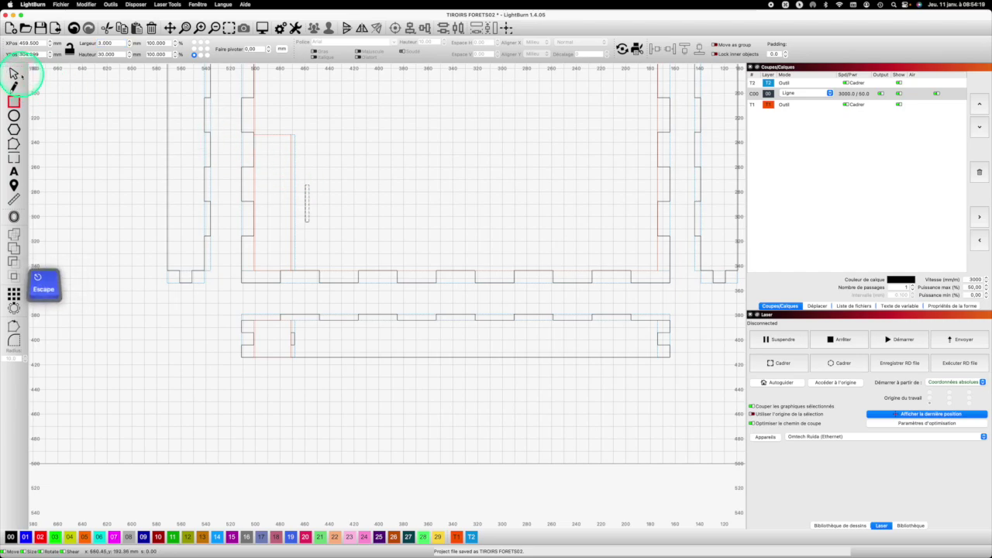
pyautogui.press('alt')
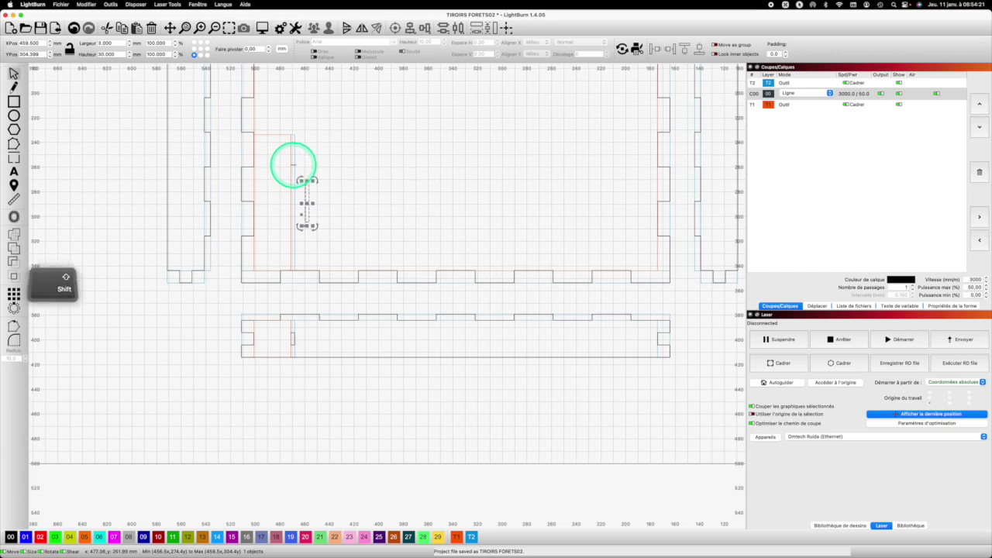
pyautogui.keyDown('shift'); pyautogui.click(294, 163); pyautogui.keyUp('shift')
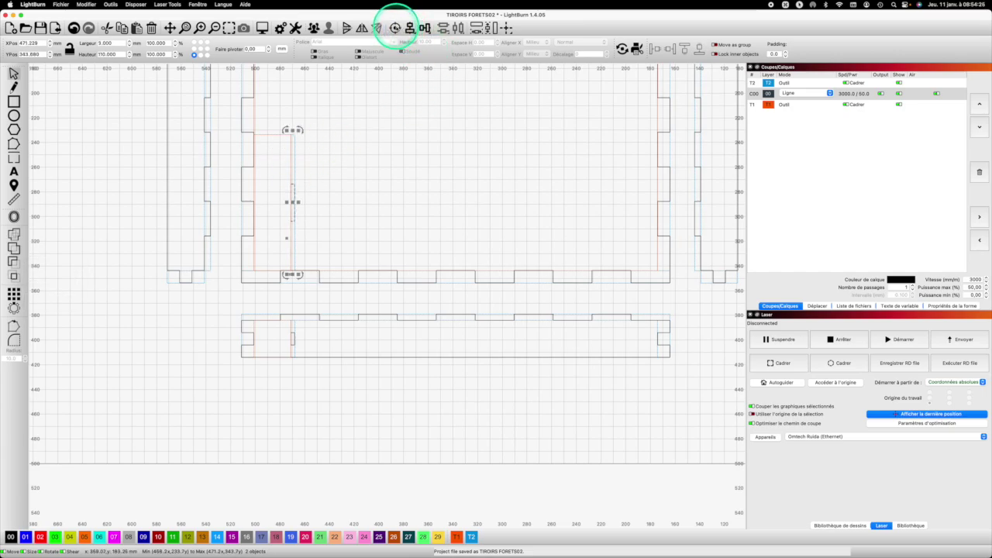
pyautogui.click(423, 172)
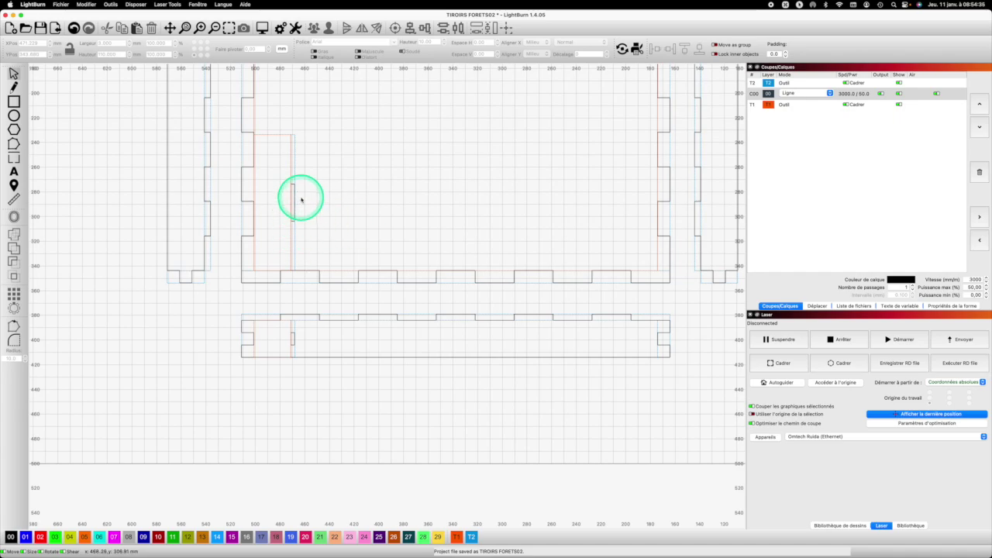
# - Group the bottom panel's partition outline with its 30 mm slot
pyautogui.click(14, 75)
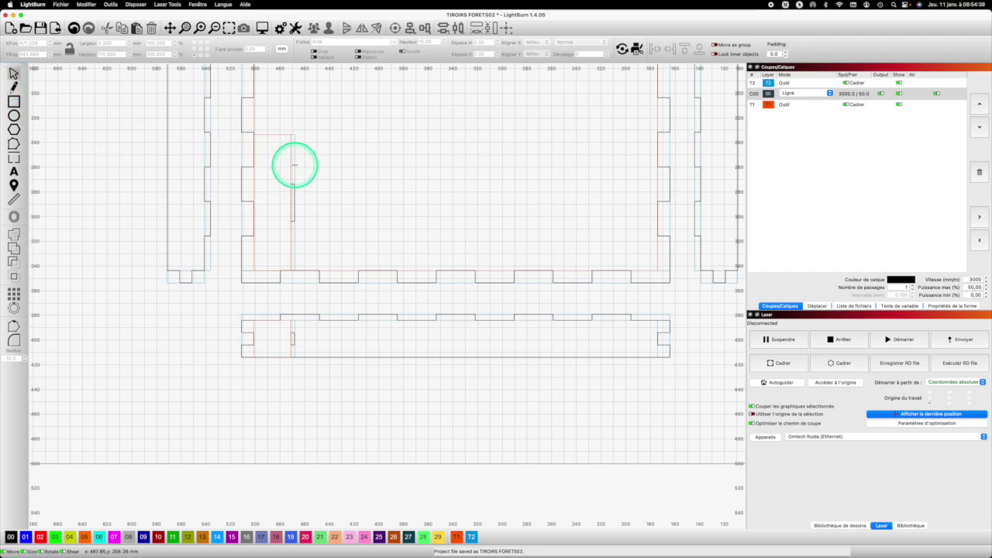
pyautogui.click(294, 165)
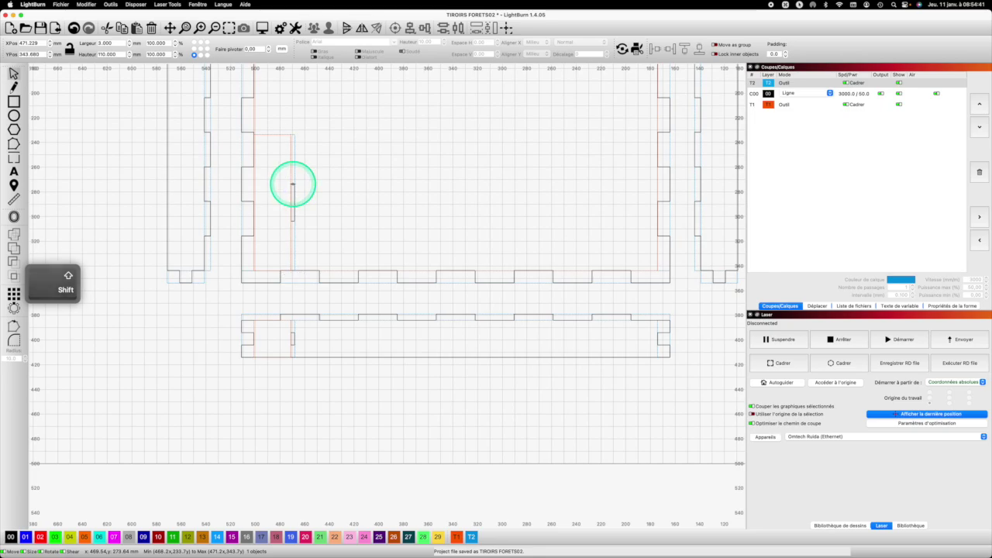
pyautogui.keyDown('shift'); pyautogui.click(293, 183); pyautogui.keyUp('shift')
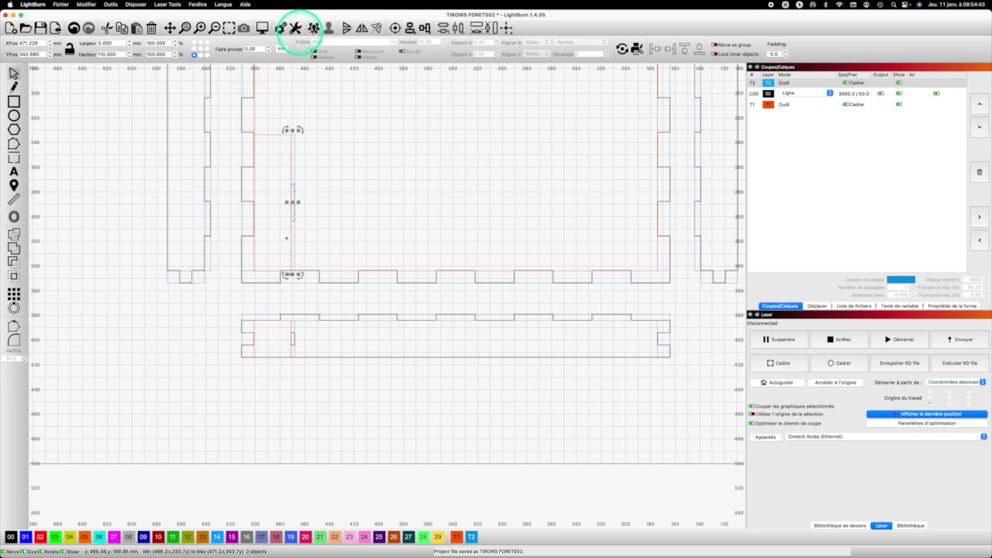
pyautogui.click(313, 27)
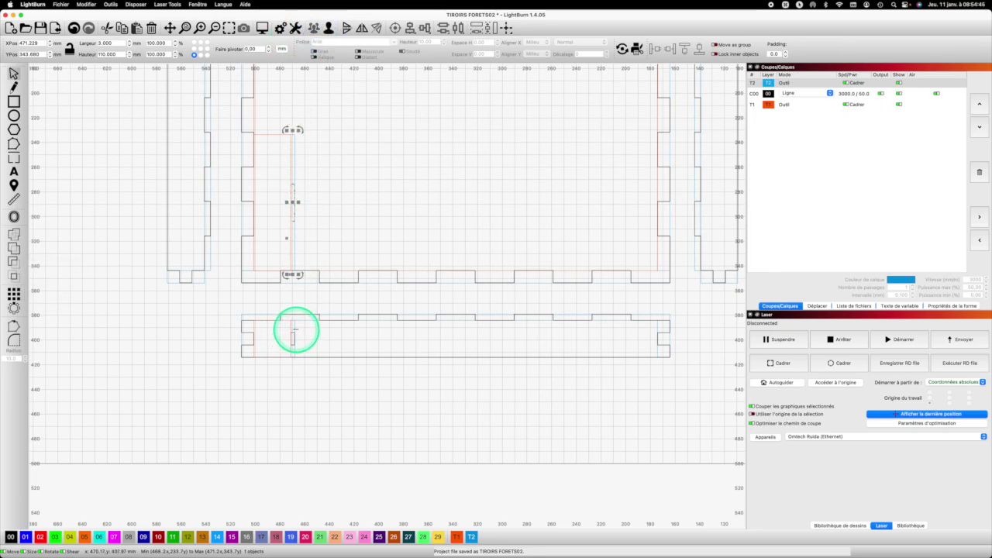
# - Group the lower side panel's 30 mm partition outline with its 10 mm slot
pyautogui.click(293, 334)
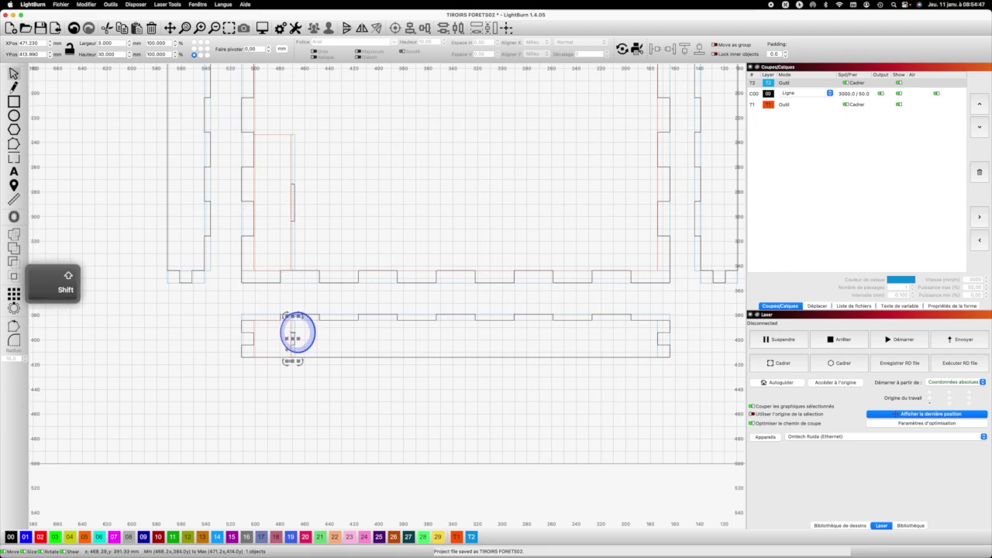
pyautogui.click(314, 28)
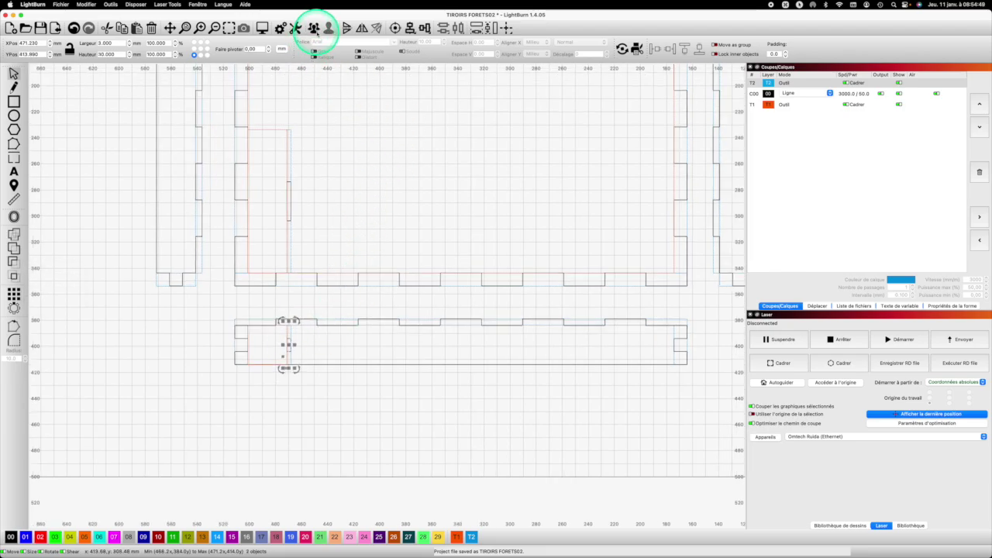
pyautogui.click(333, 350)
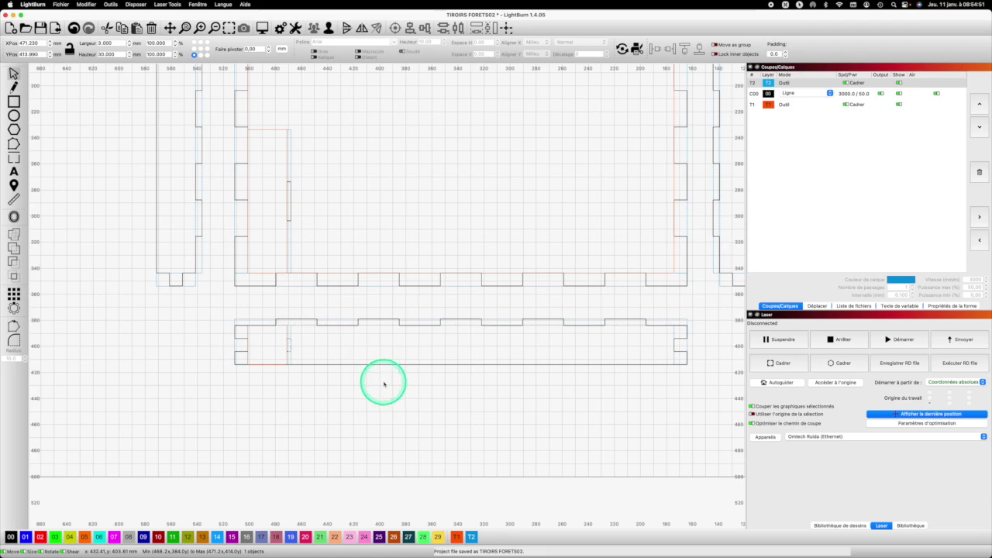
# - Create a grid array of both partition groups with 9 columns and an X spacing of 30 mm
pyautogui.click(293, 336)
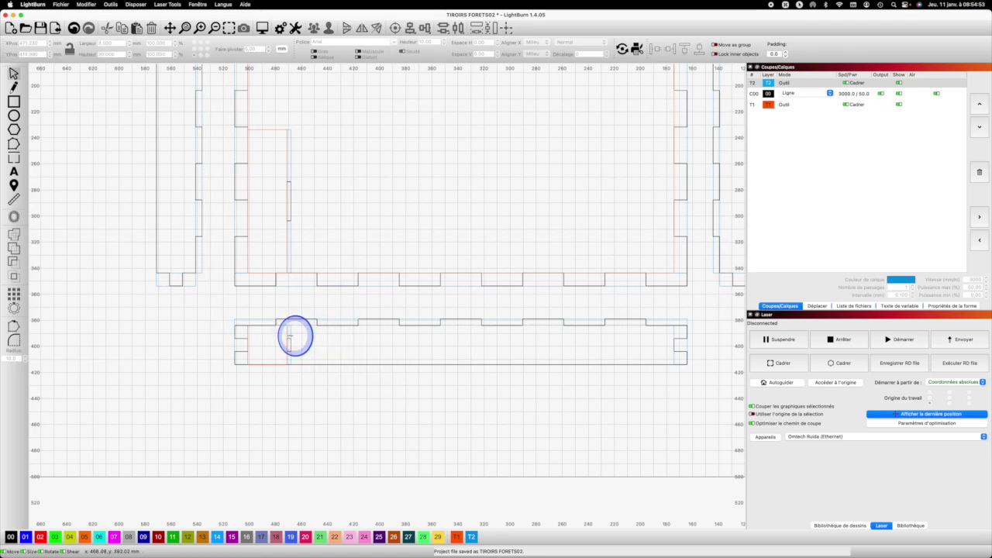
pyautogui.press('super+c')
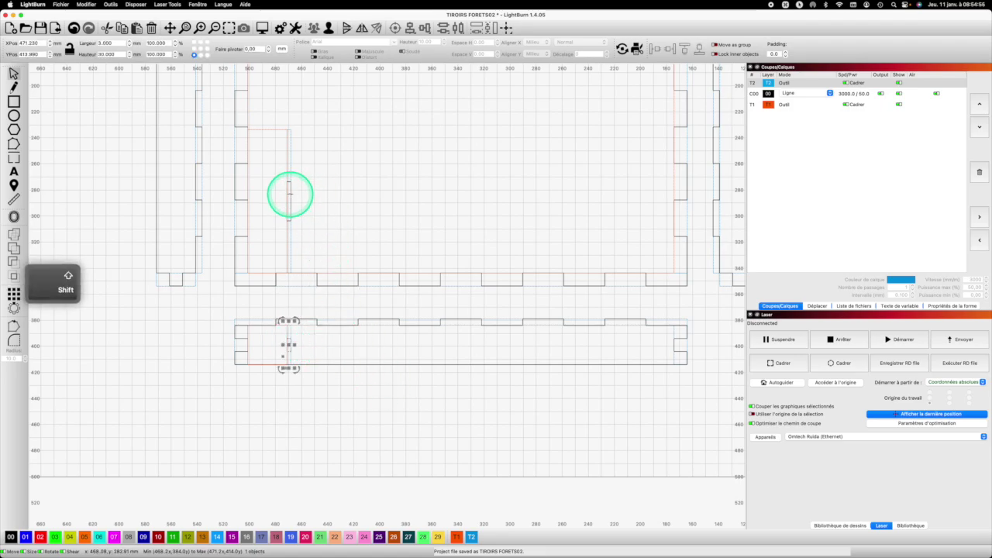
pyautogui.keyDown('shift'); pyautogui.click(298, 200); pyautogui.keyUp('shift')
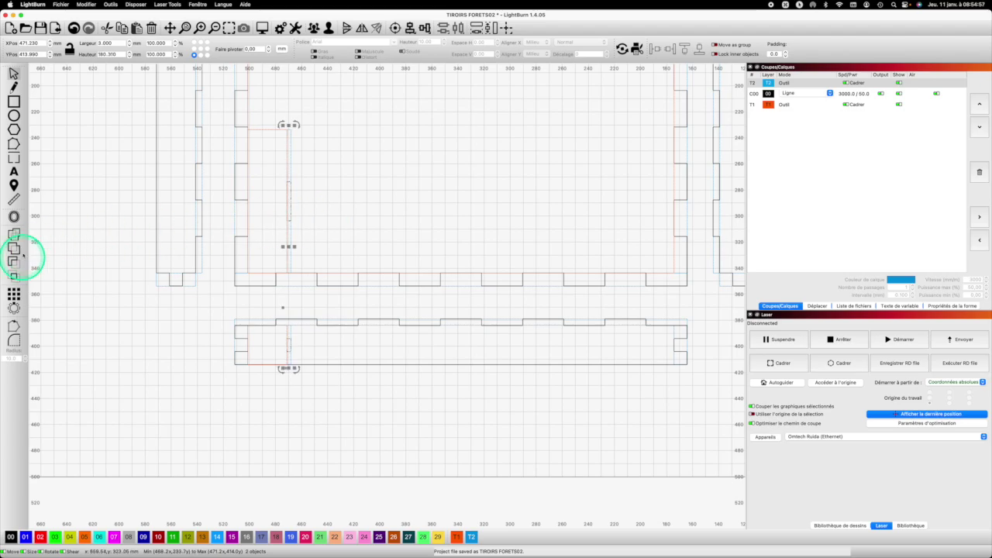
pyautogui.click(13, 294)
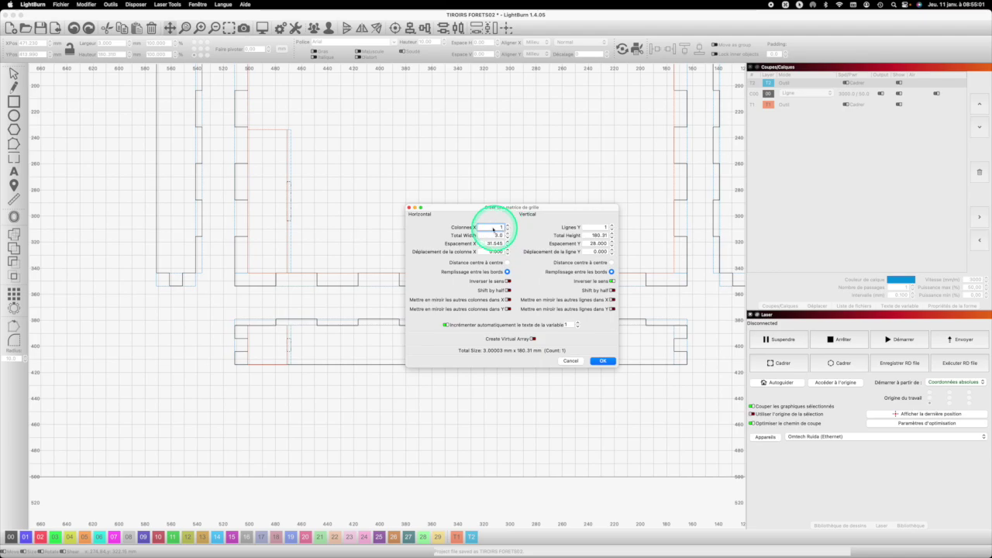
pyautogui.doubleClick(497, 227)
pyautogui.write('9')
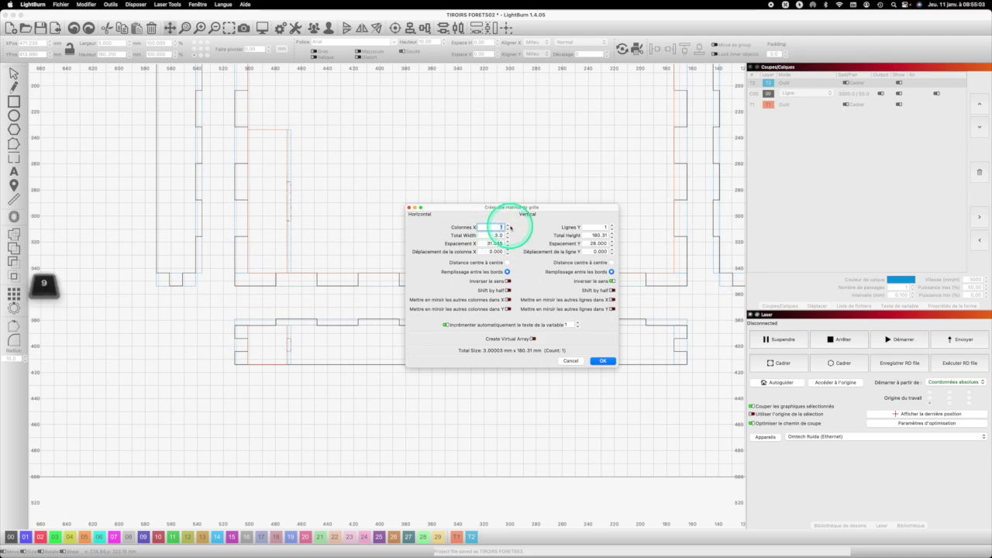
pyautogui.moveTo(485, 243); pyautogui.dragTo(506, 245)
pyautogui.write('30')
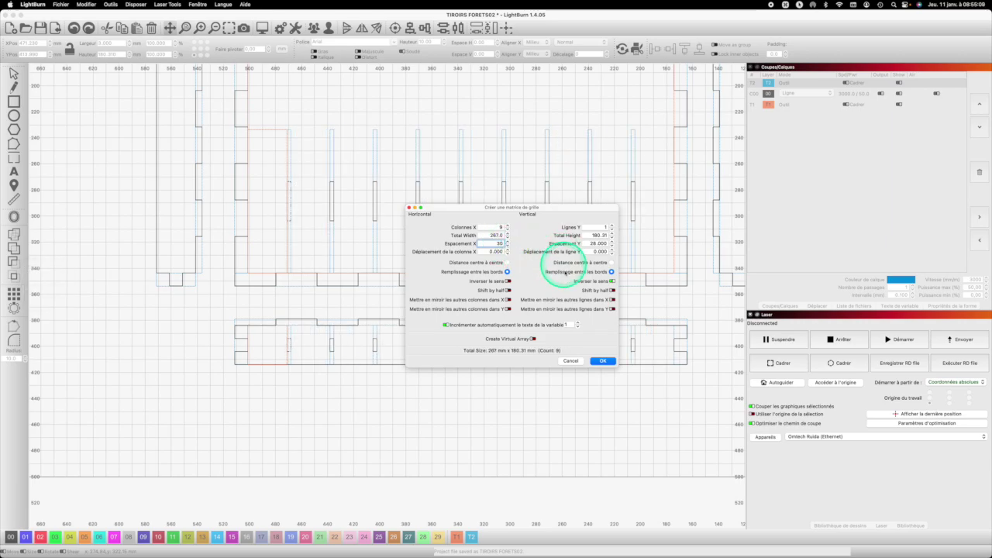
pyautogui.click(602, 360)
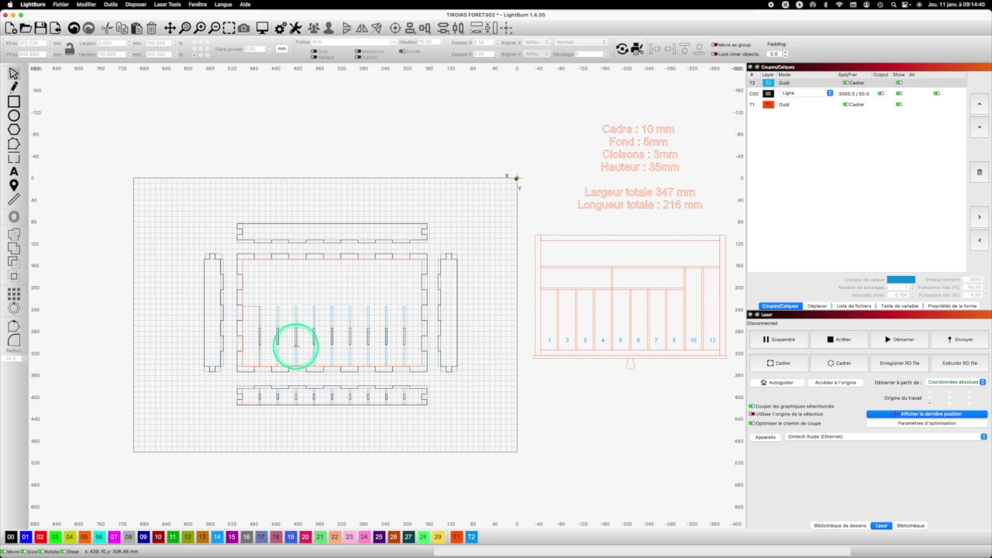
# - Ungroup the fourth, eighth and ninth partition groups from the left on the bottom panel
pyautogui.click(315, 351)
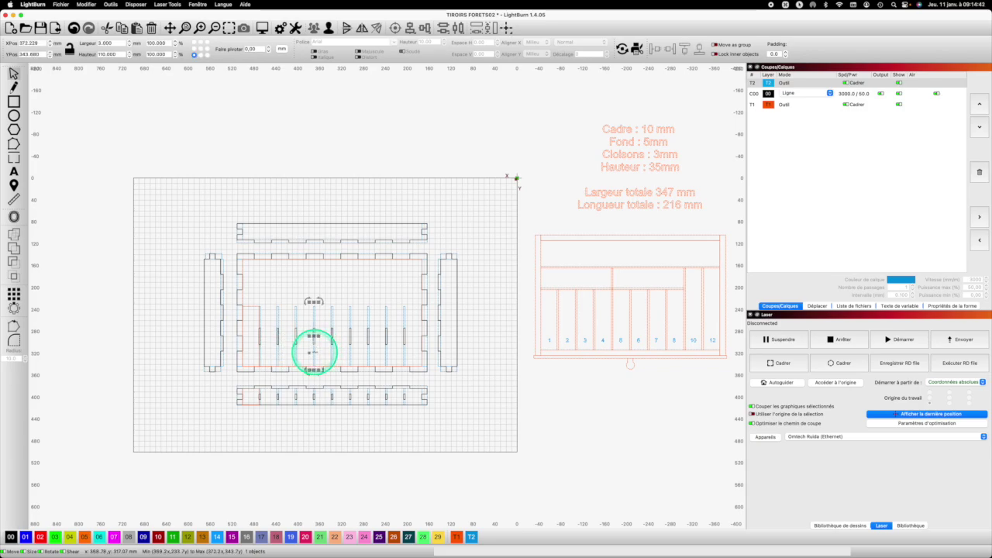
pyautogui.click(328, 28)
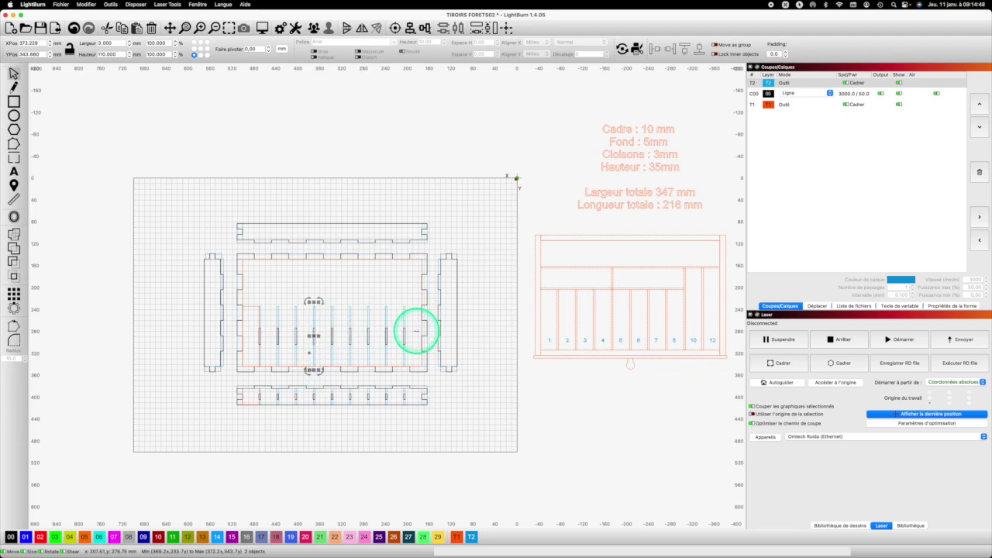
pyautogui.click(388, 319)
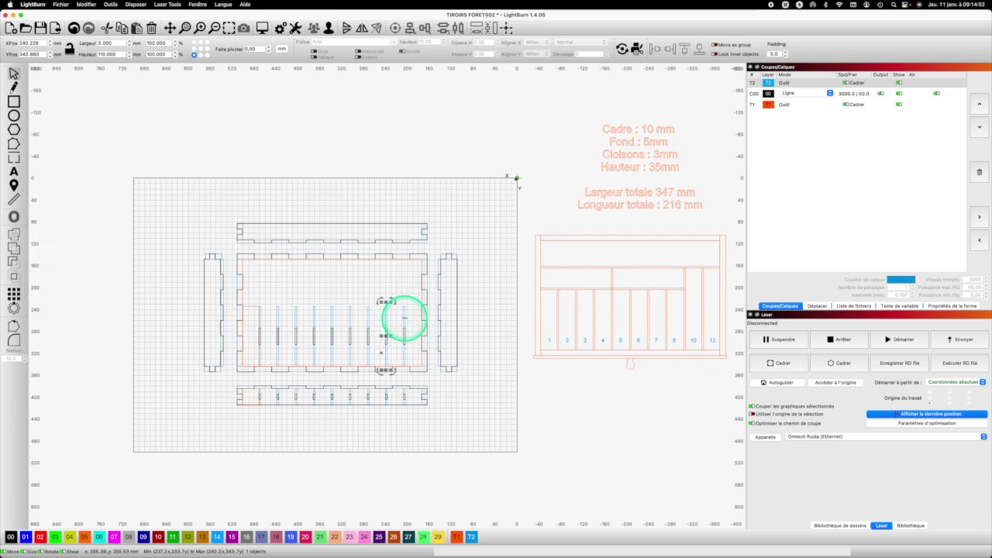
pyautogui.keyDown('shift'); pyautogui.click(403, 317); pyautogui.keyUp('shift')
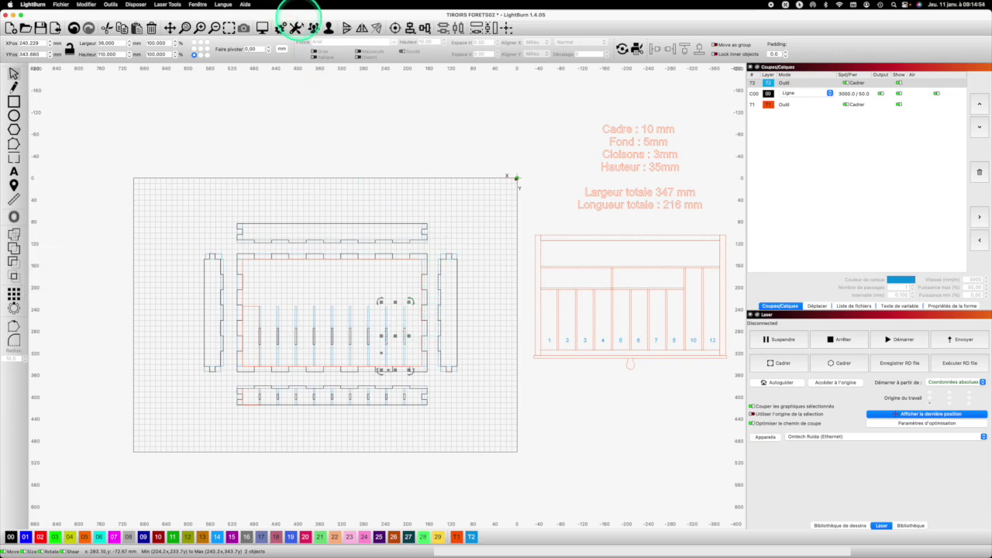
pyautogui.click(329, 29)
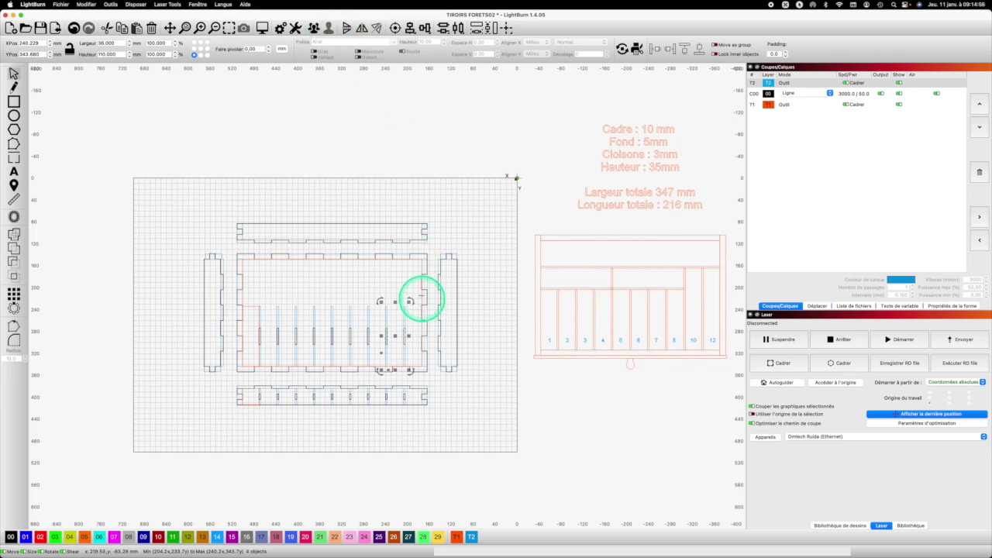
pyautogui.click(387, 276)
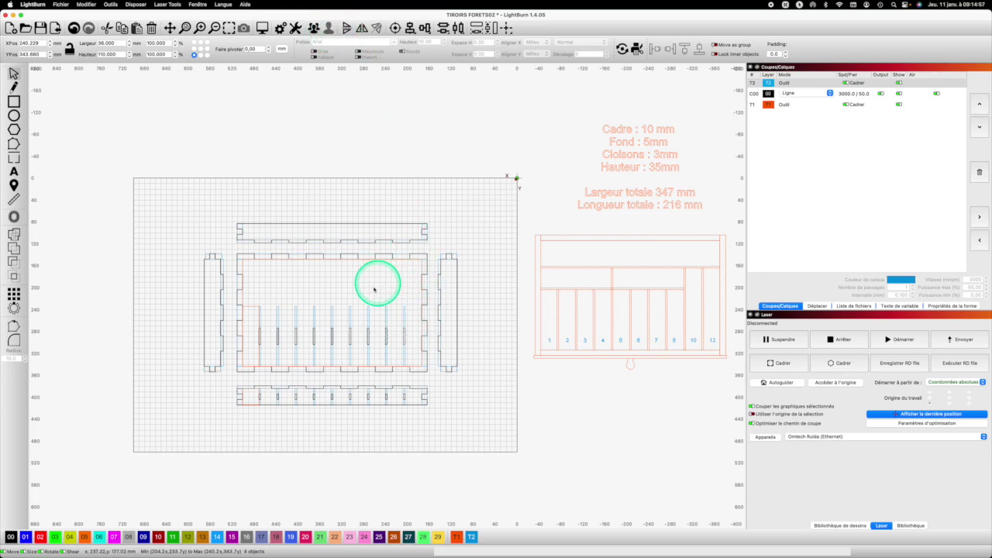
# - Select the fourth, eighth and ninth partition outlines on the bottom panel and set their height to 153 mm
pyautogui.click(313, 308)
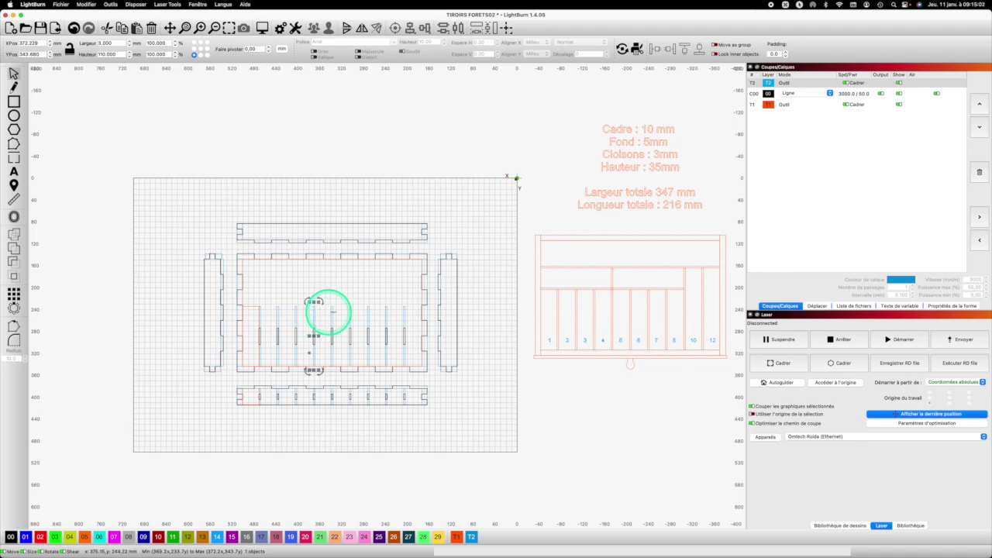
pyautogui.press('shift')
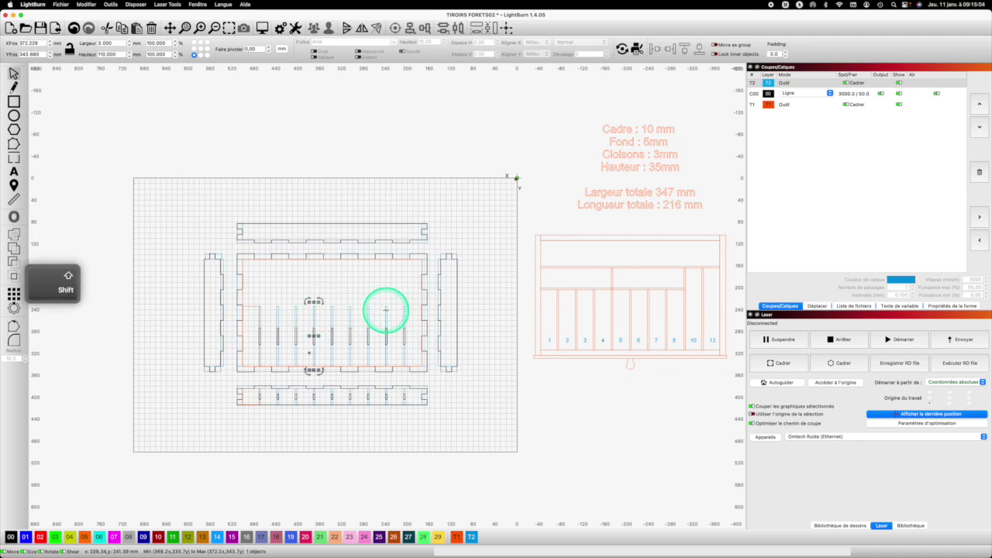
pyautogui.keyDown('shift'); pyautogui.click(392, 311); pyautogui.keyUp('shift')
pyautogui.keyDown('shift'); pyautogui.click(409, 310); pyautogui.keyUp('shift')
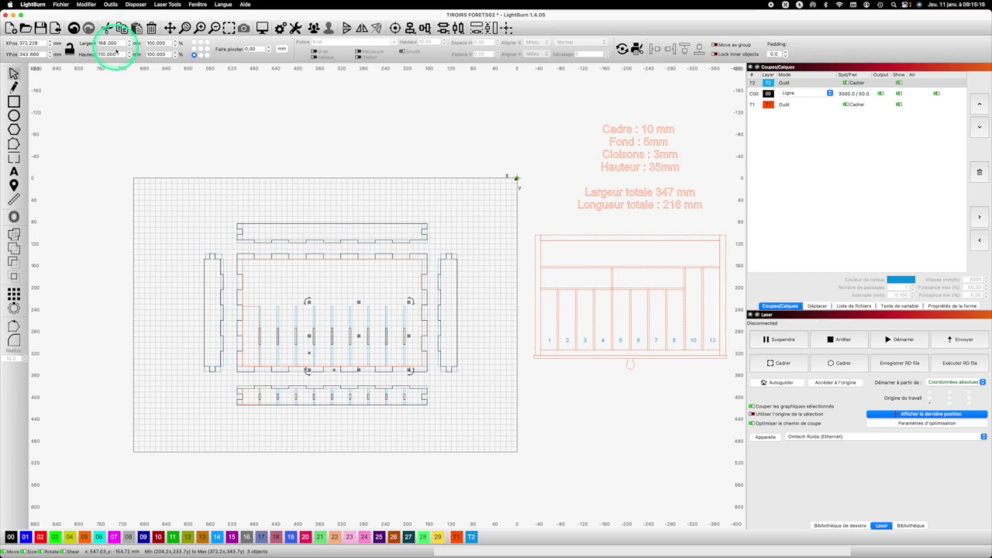
pyautogui.moveTo(116, 55); pyautogui.dragTo(91, 54)
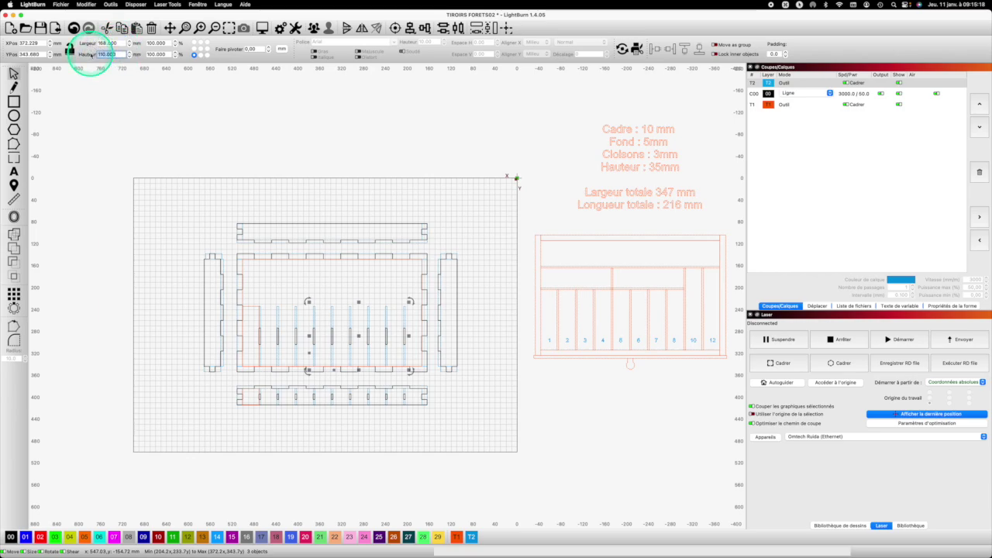
pyautogui.write('153')
pyautogui.press('Return')
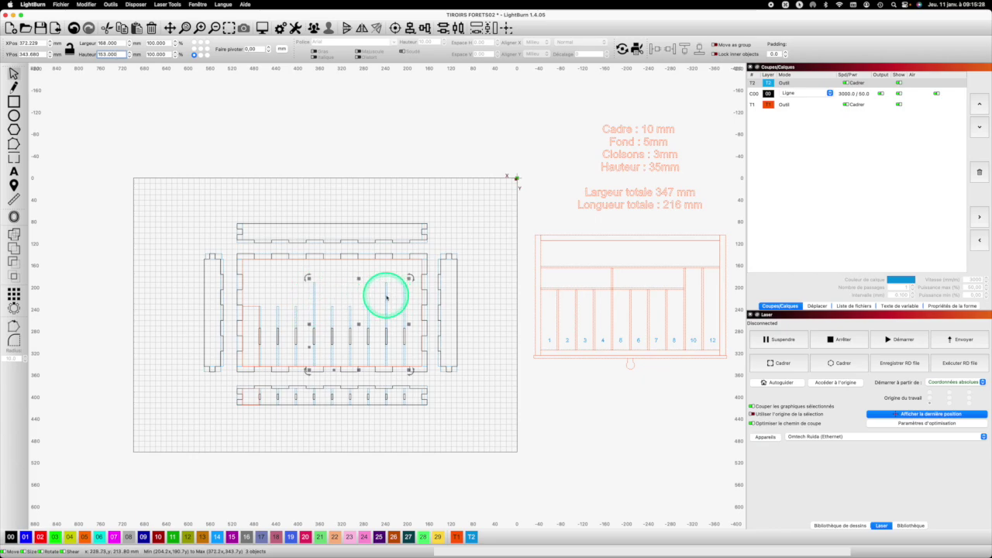
# - Draw a 3 mm wide, 20 mm high slot rectangle and align it with the upper end of the fourth partition outline
pyautogui.scroll(6, 317, 287)
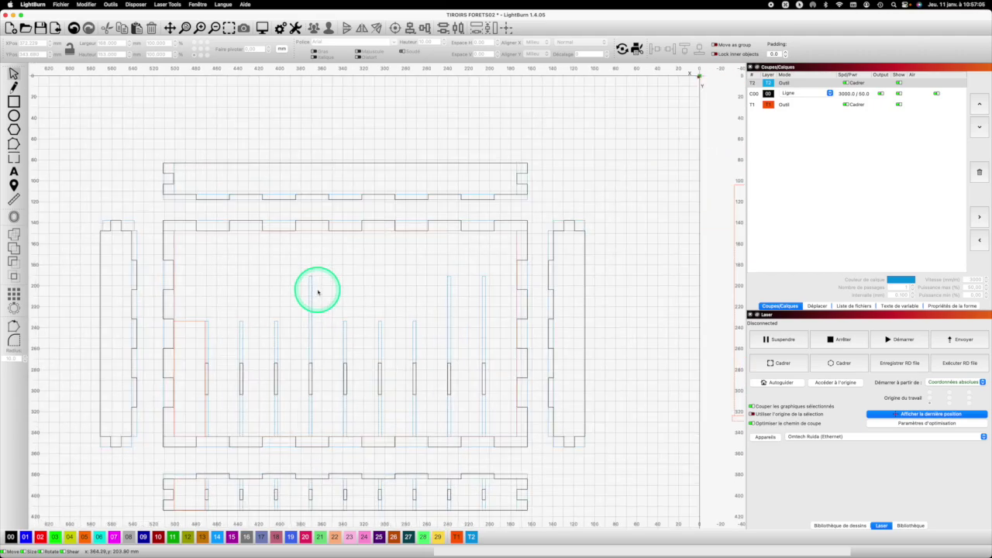
pyautogui.scroll(3, 316, 291)
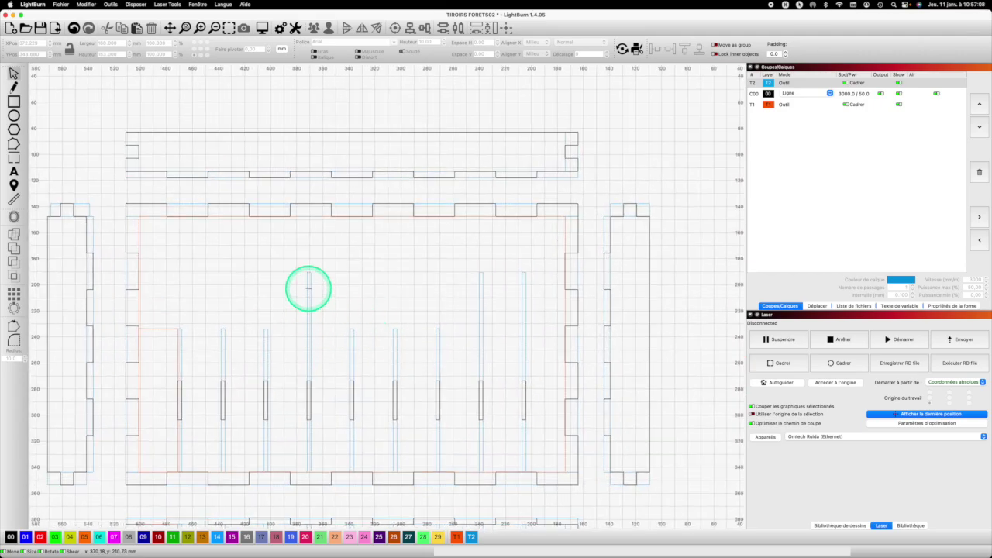
pyautogui.click(13, 101)
pyautogui.moveTo(329, 302); pyautogui.dragTo(330, 303)
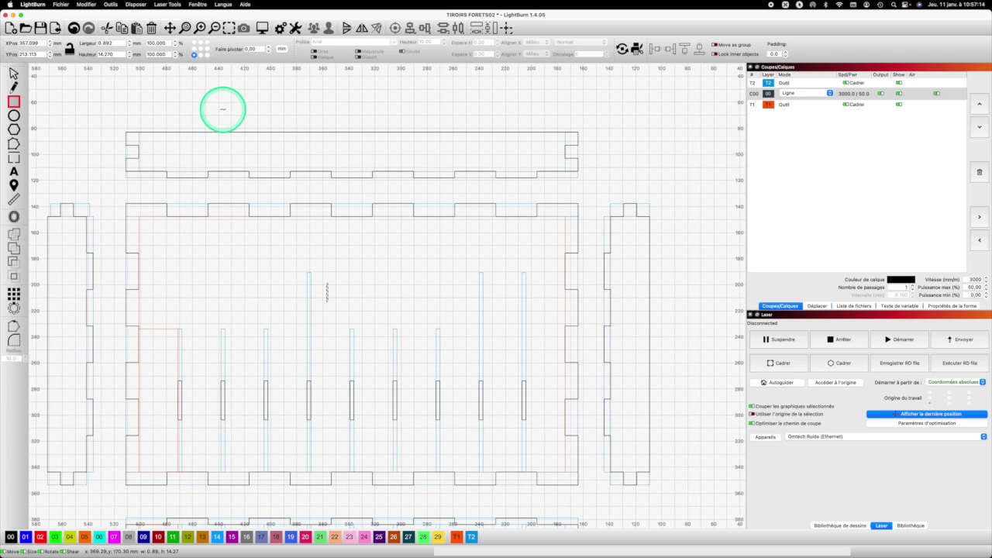
pyautogui.click(114, 55)
pyautogui.write('20')
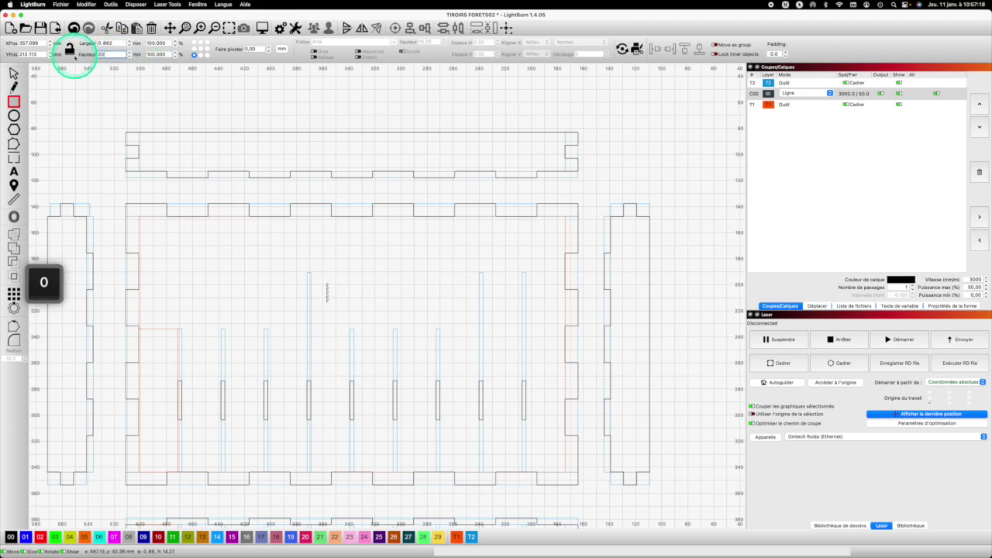
pyautogui.press('Tab')
pyautogui.click(102, 43)
pyautogui.write('3')
pyautogui.press('Return')
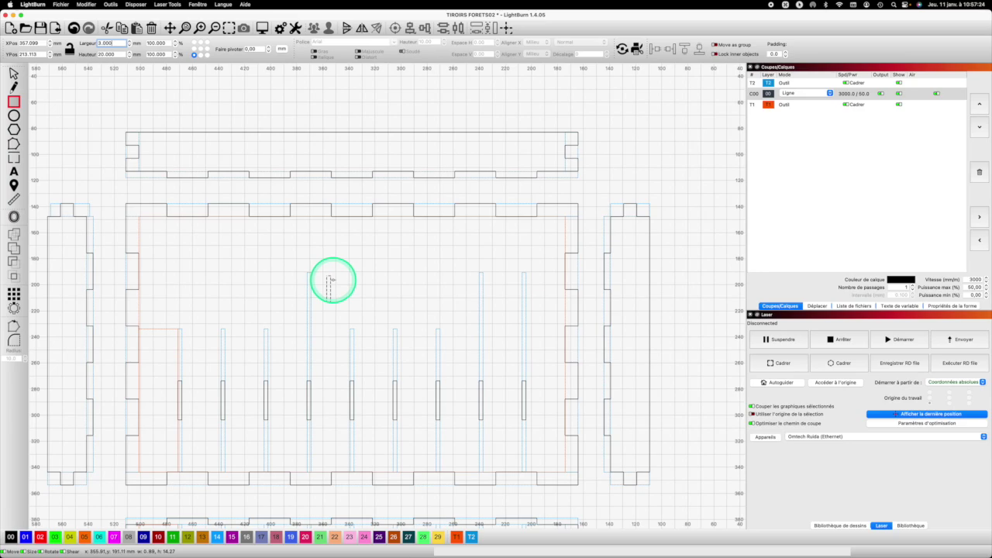
pyautogui.press('Escape')
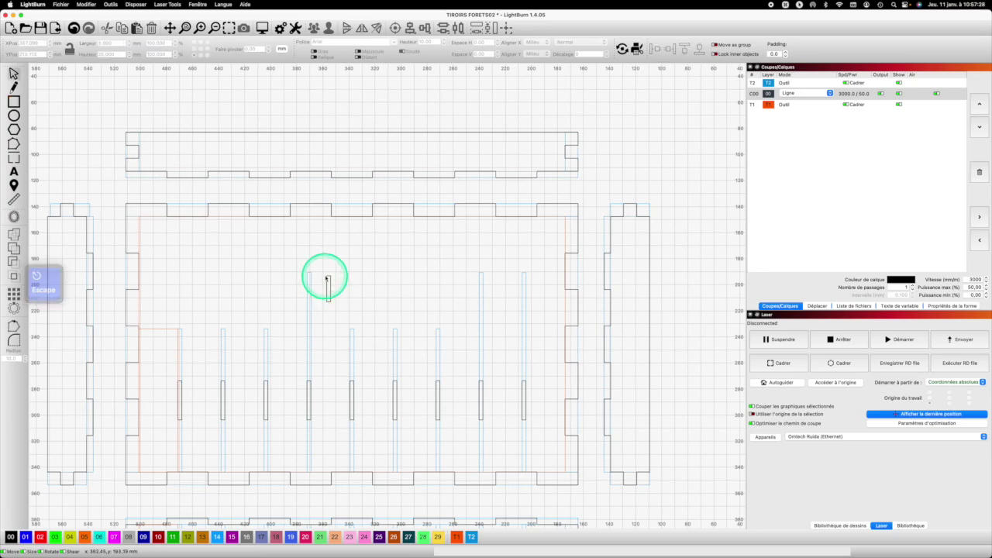
pyautogui.click(327, 279)
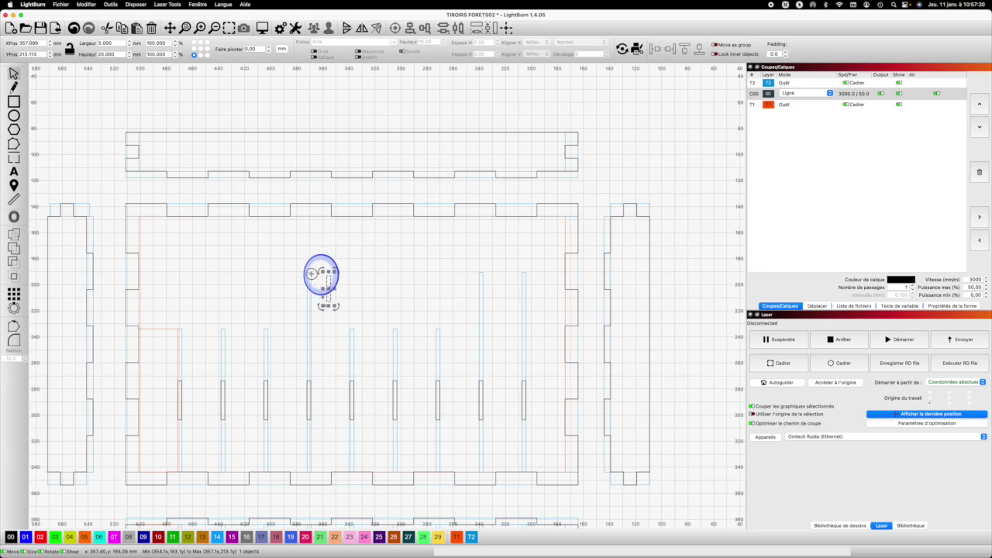
pyautogui.moveTo(326, 276); pyautogui.dragTo(306, 273)
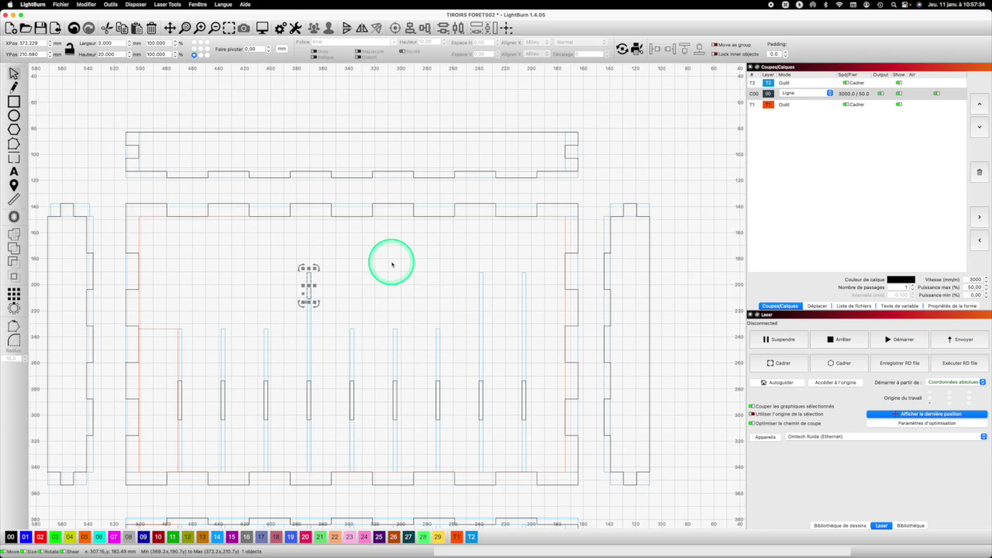
# - Copy the 20 mm slot onto the upper ends of the eighth and ninth partition outlines
pyautogui.press('super+c')
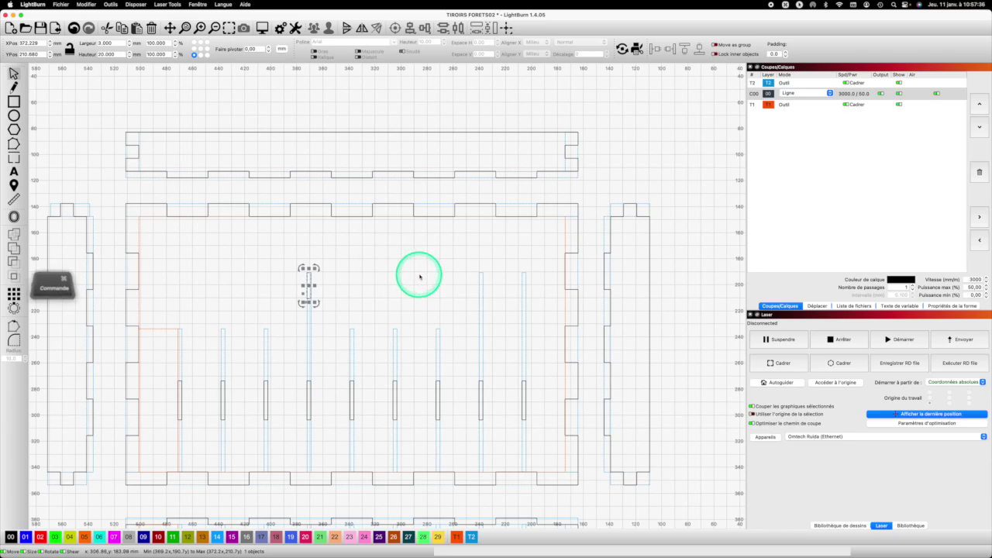
pyautogui.click(481, 269)
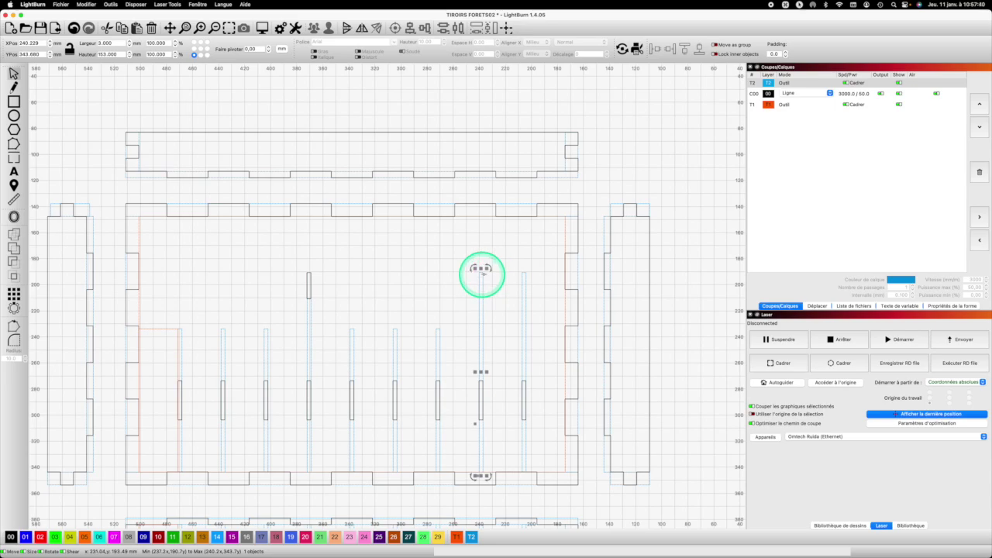
pyautogui.click(479, 272)
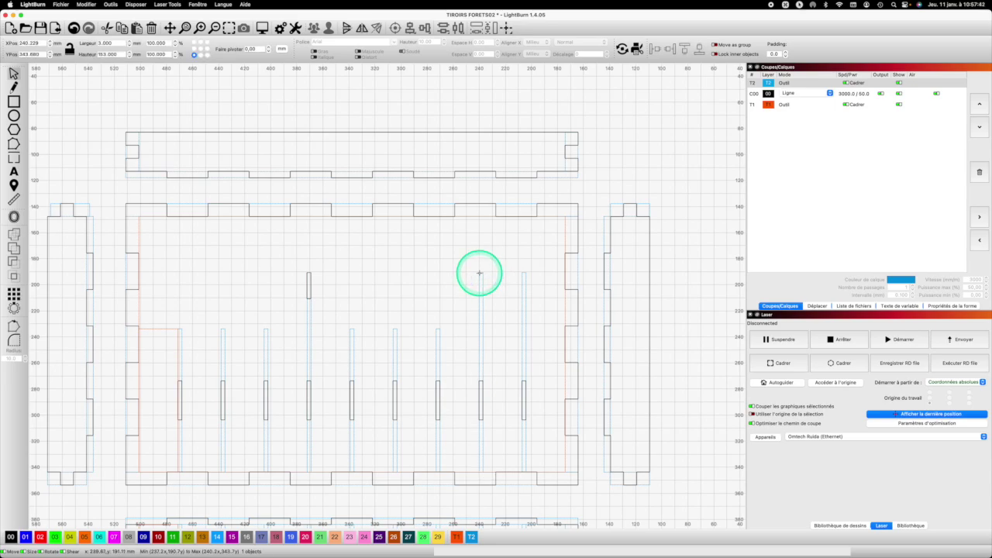
pyautogui.press('super+v')
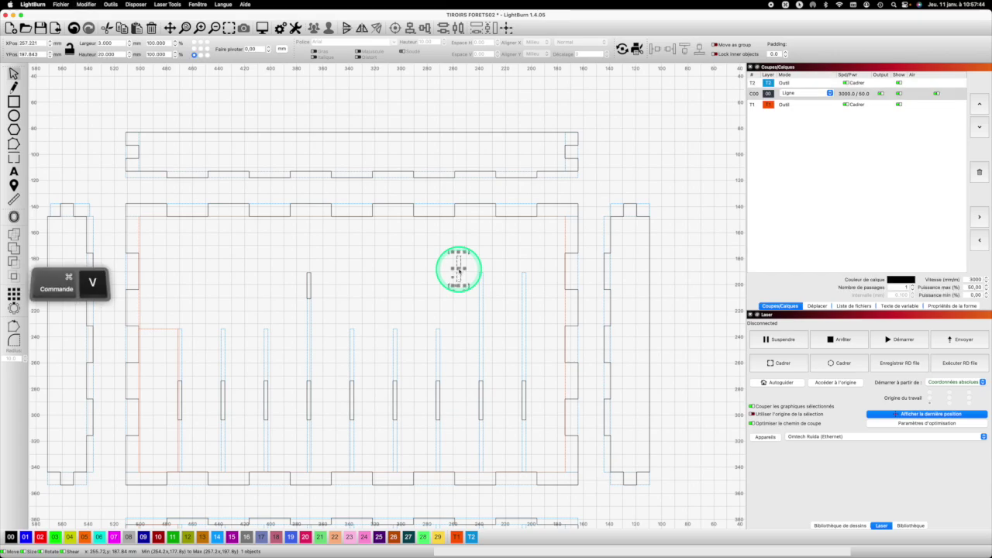
pyautogui.moveTo(456, 258); pyautogui.dragTo(477, 274)
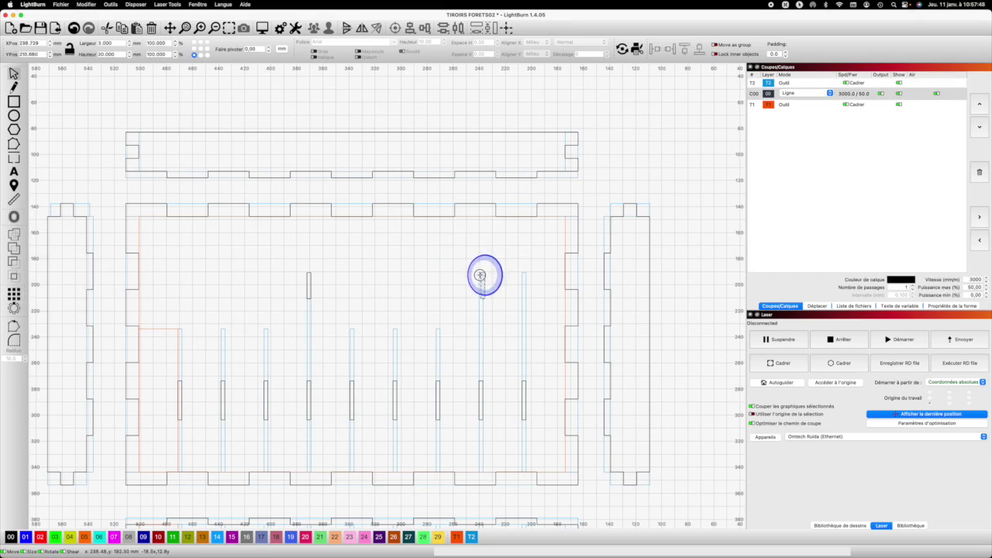
pyautogui.moveTo(477, 275); pyautogui.dragTo(477, 275)
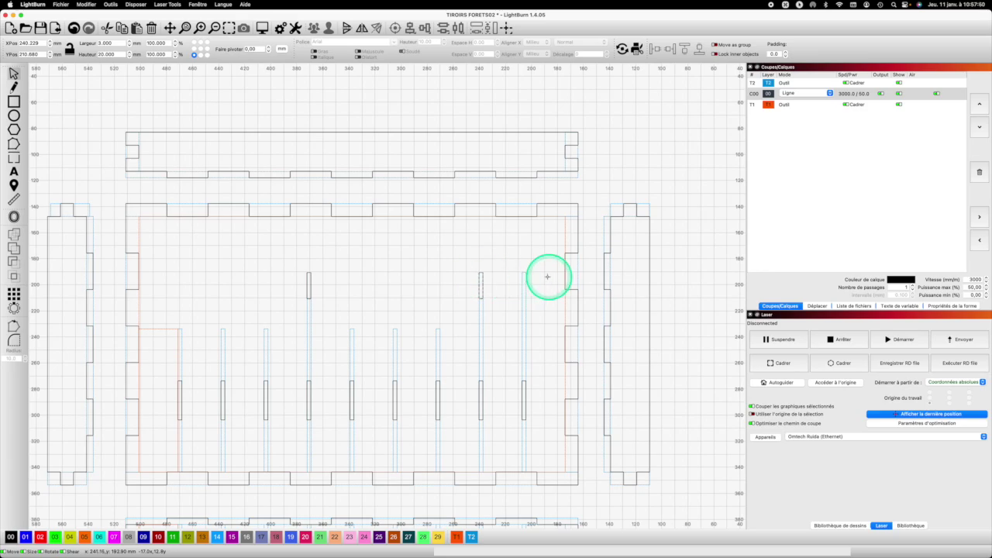
pyautogui.press('super+v')
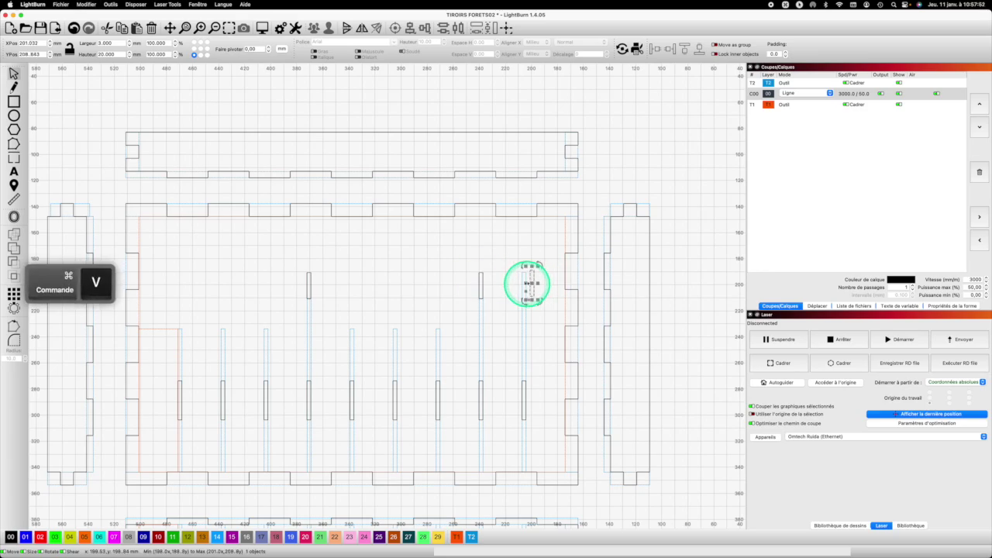
pyautogui.moveTo(521, 274); pyautogui.dragTo(522, 275)
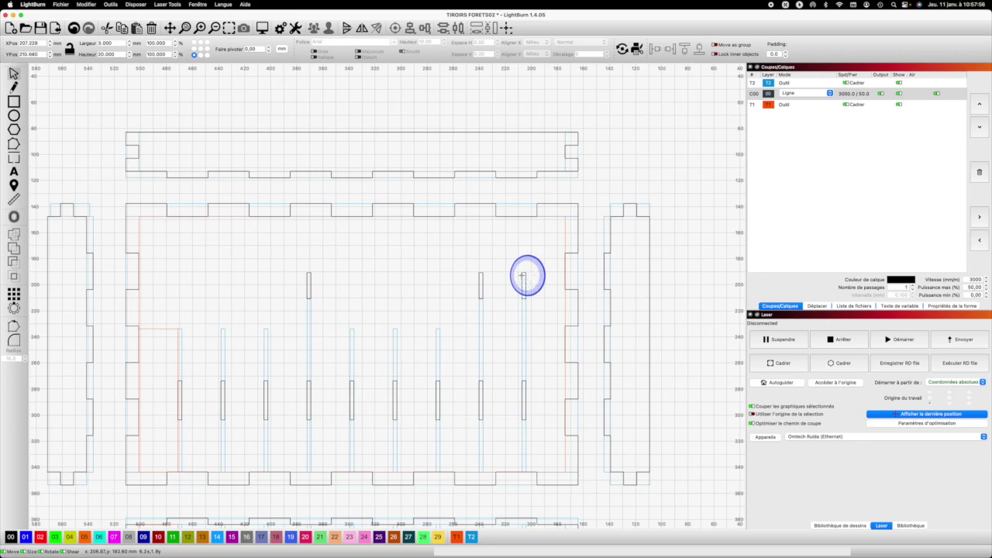
pyautogui.moveTo(522, 275); pyautogui.dragTo(523, 275)
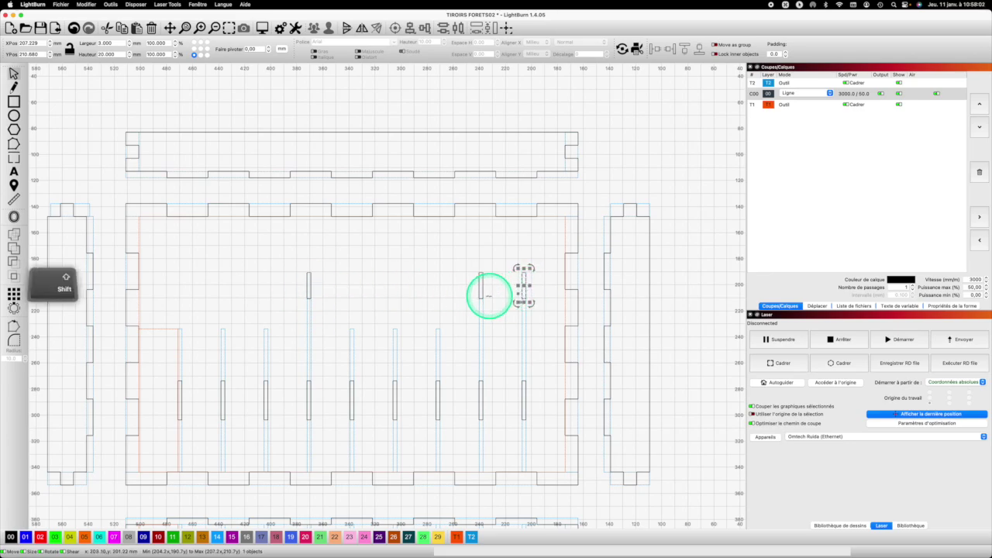
# - Select the three 20 mm slots together and shift them down the partitions by setting their Y position to 220.680 mm
pyautogui.keyDown('shift'); pyautogui.click(481, 297); pyautogui.keyUp('shift')
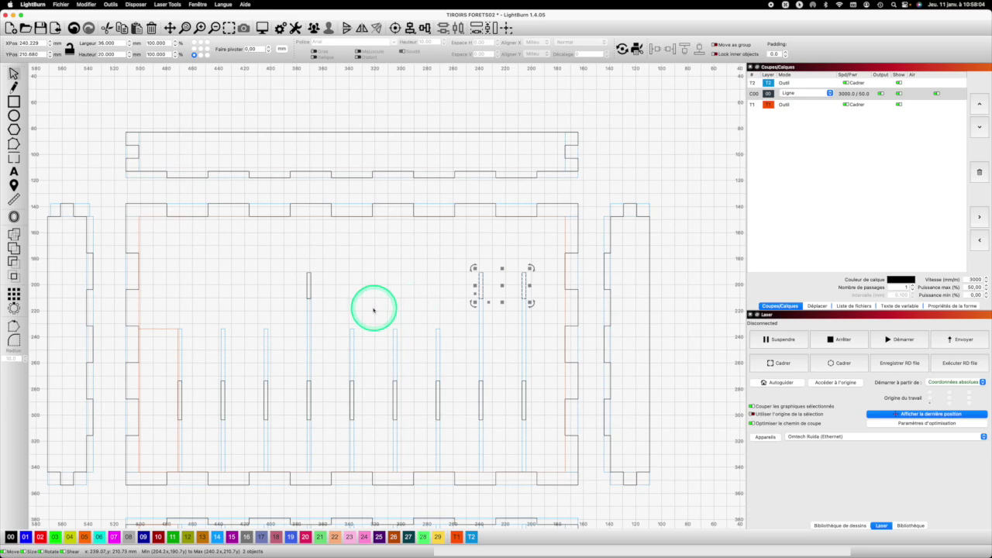
pyautogui.keyDown('shift'); pyautogui.click(310, 297); pyautogui.keyUp('shift')
pyautogui.scroll(-5, 640, 158)
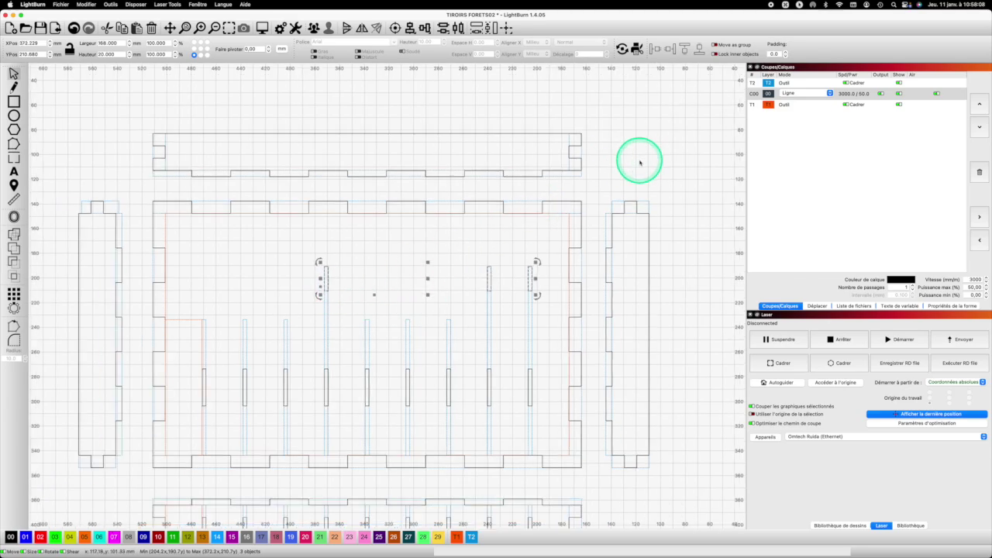
pyautogui.scroll(-3, 650, 154)
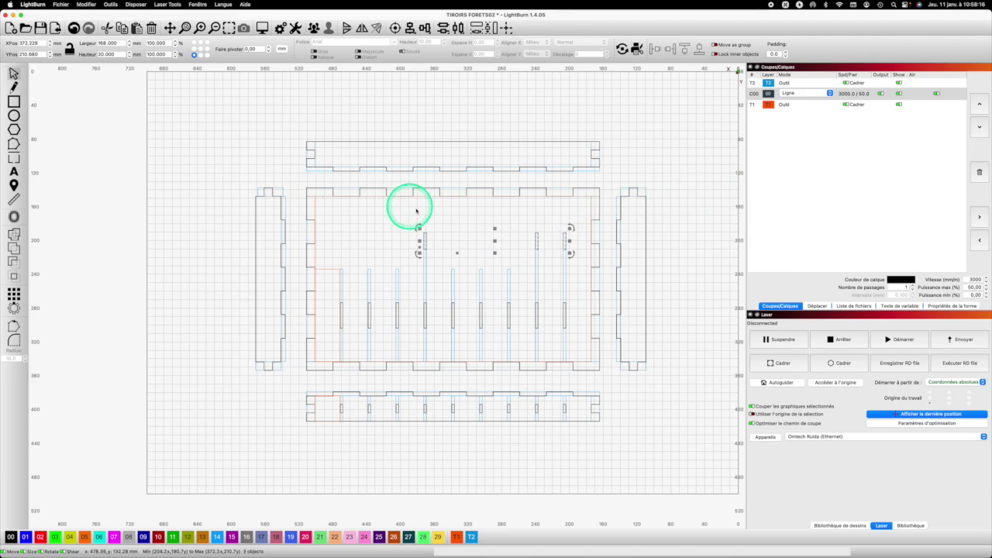
pyautogui.click(68, 49)
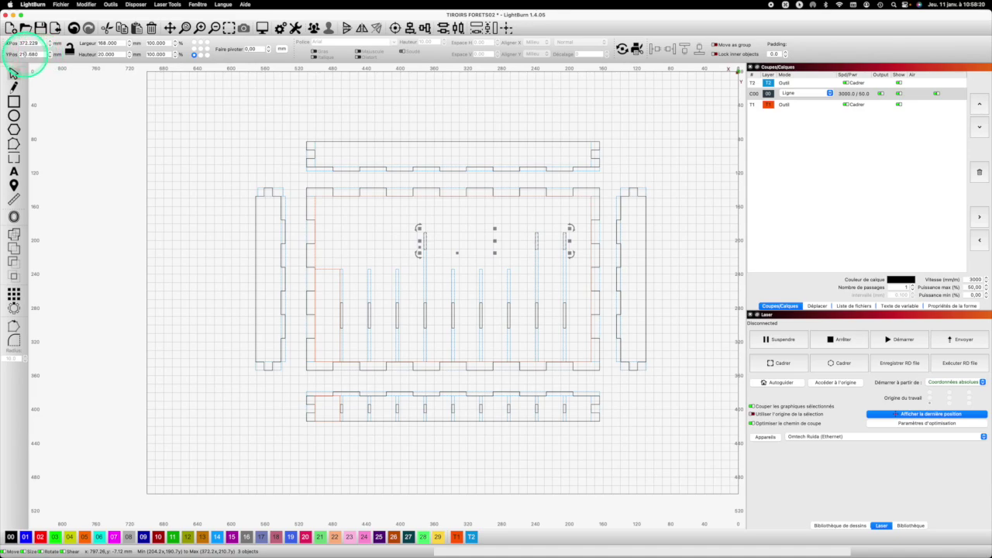
pyautogui.click(29, 54)
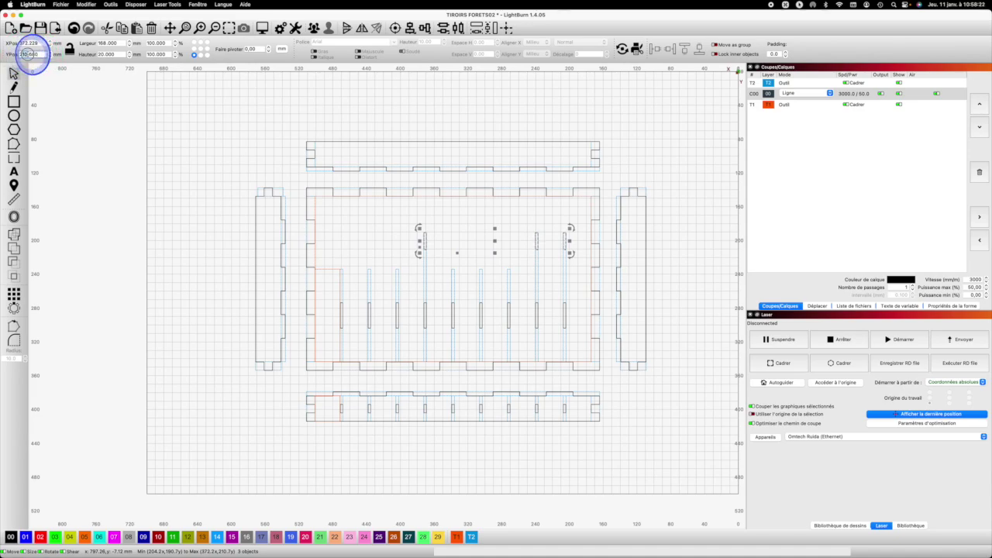
pyautogui.write('2')
pyautogui.press('Return')
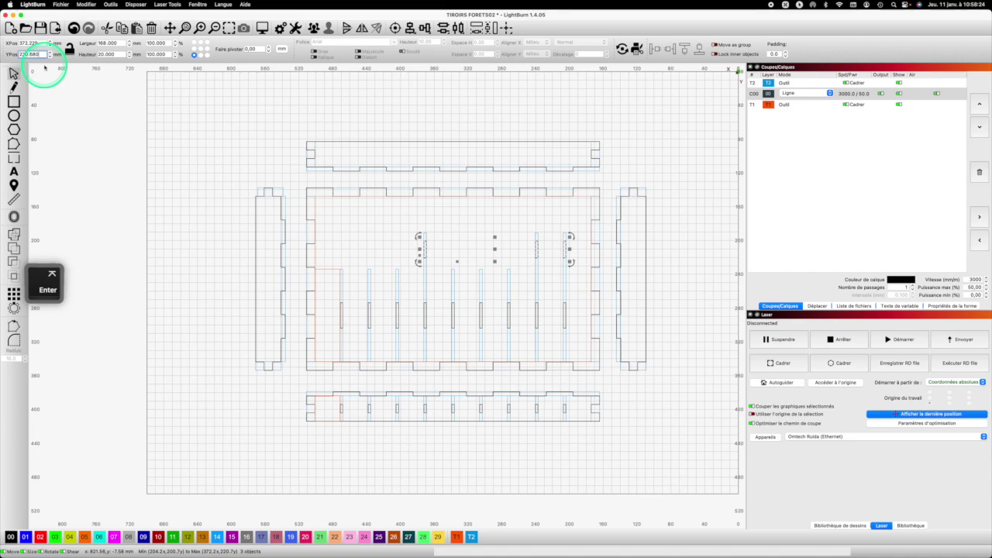
pyautogui.click(346, 194)
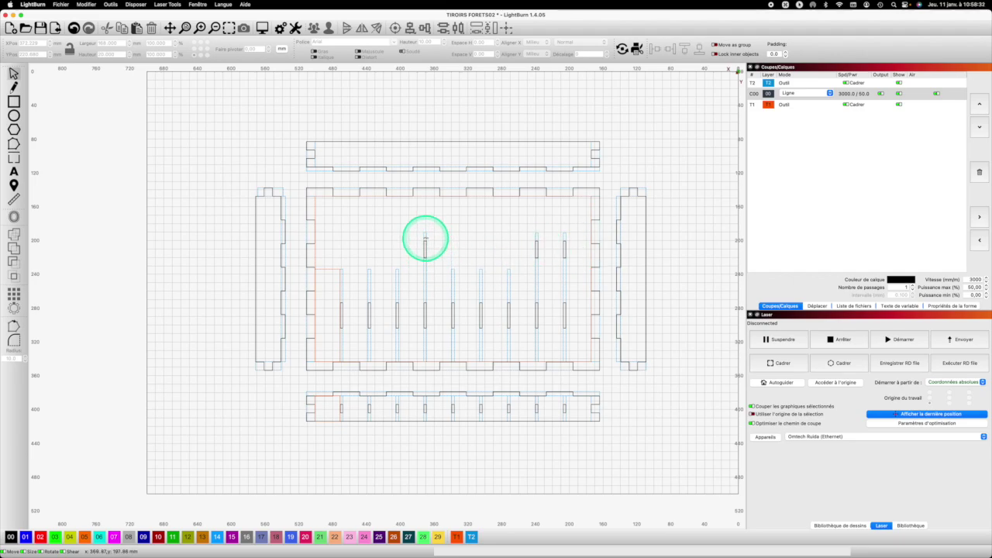
pyautogui.click(425, 229)
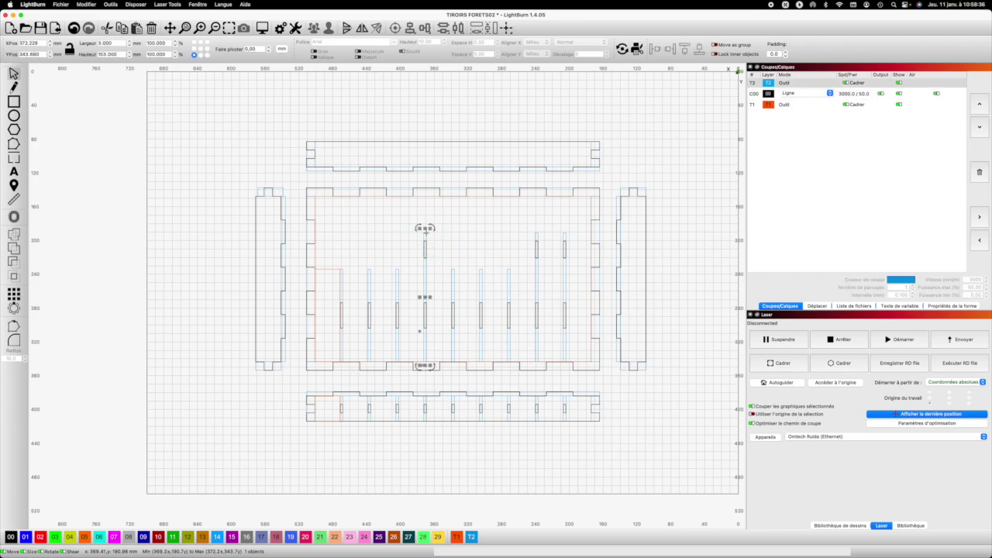
pyautogui.click(427, 242)
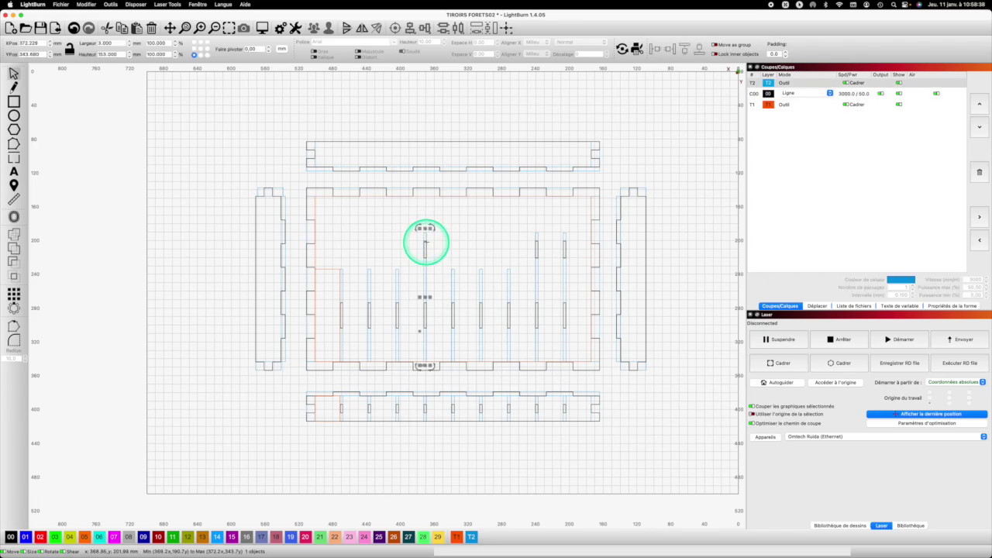
pyautogui.click(488, 238)
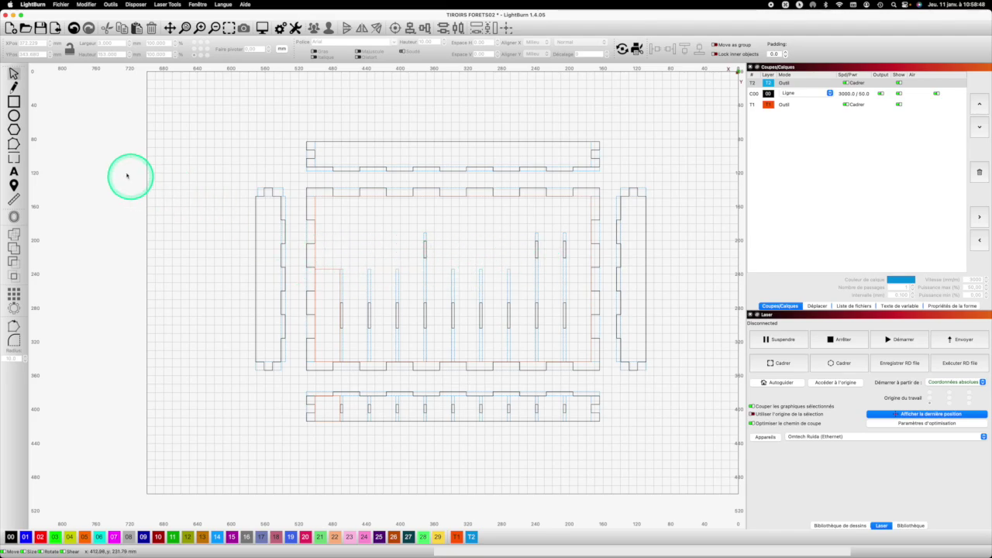
# - Draw a horizontal partition outline about 261 mm long and 2.9 mm high, from the panel's inner side edge to the eighth partition, on layer T2
pyautogui.click(14, 101)
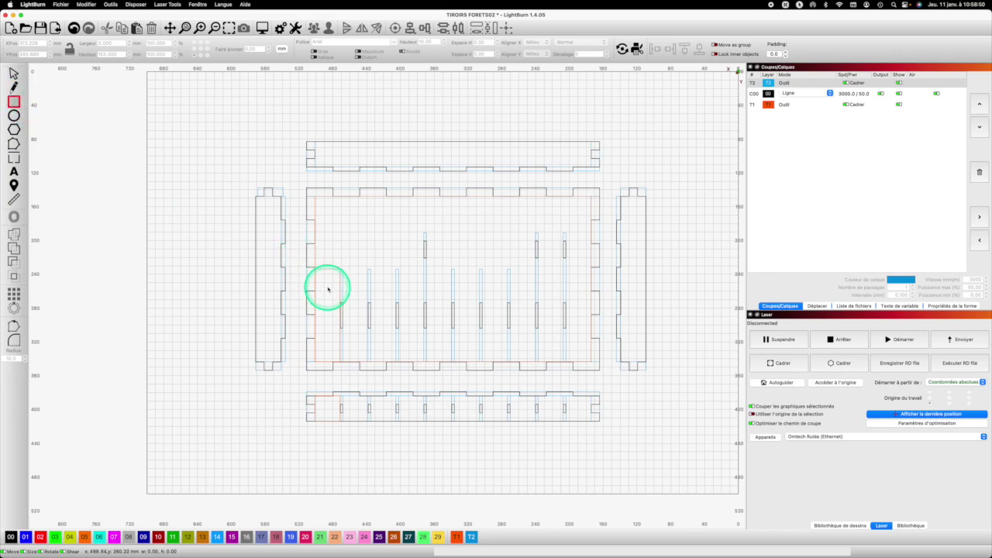
pyautogui.moveTo(314, 269); pyautogui.dragTo(535, 269)
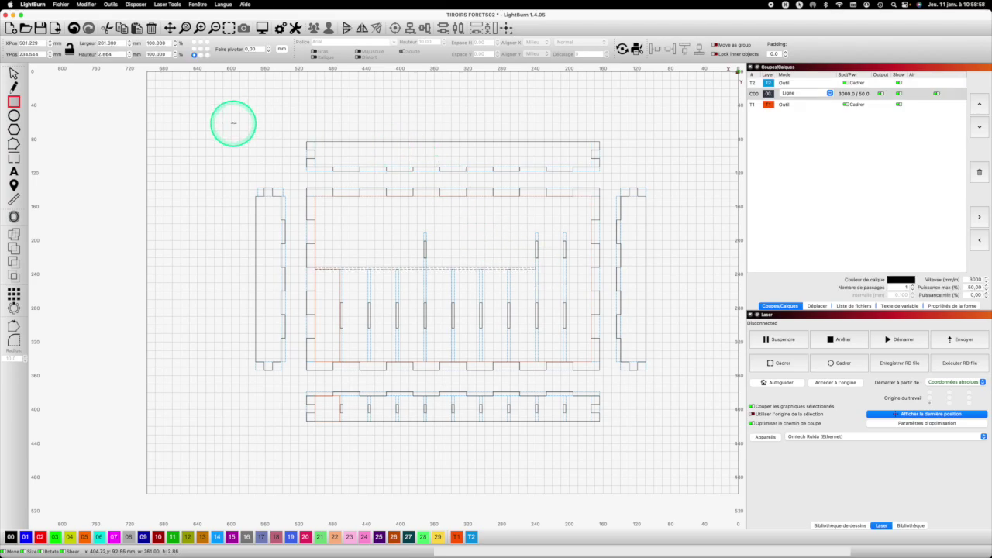
pyautogui.moveTo(114, 54); pyautogui.dragTo(89, 49)
pyautogui.write('3')
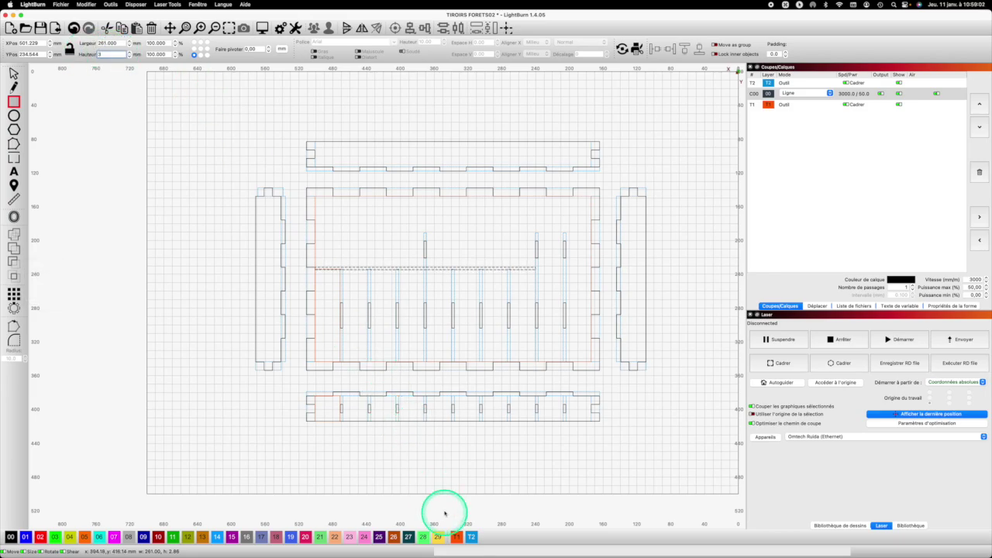
pyautogui.click(472, 536)
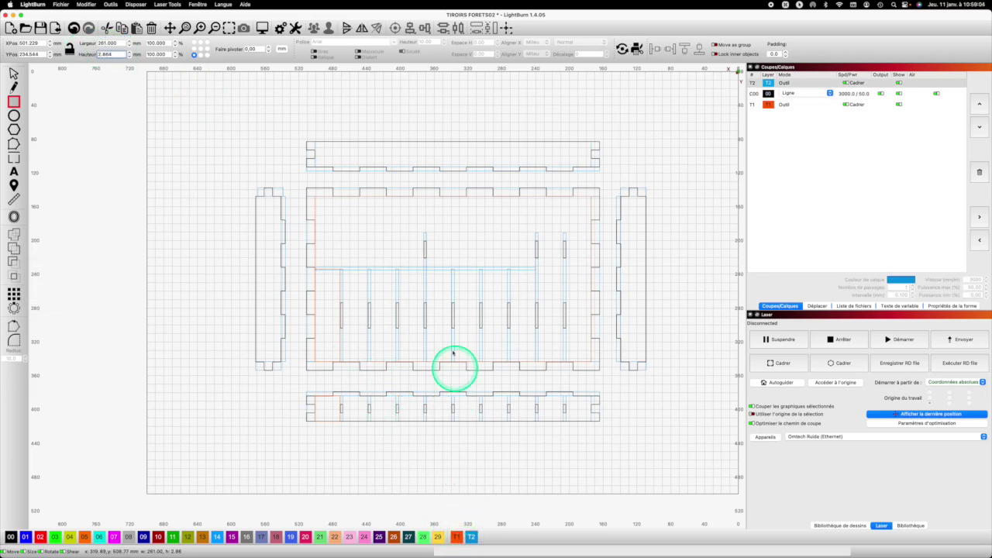
# - Move the horizontal partition outline to Y position 233.680 mm so its lower edge meets the upper ends of the short partitions
pyautogui.scroll(5, 403, 283)
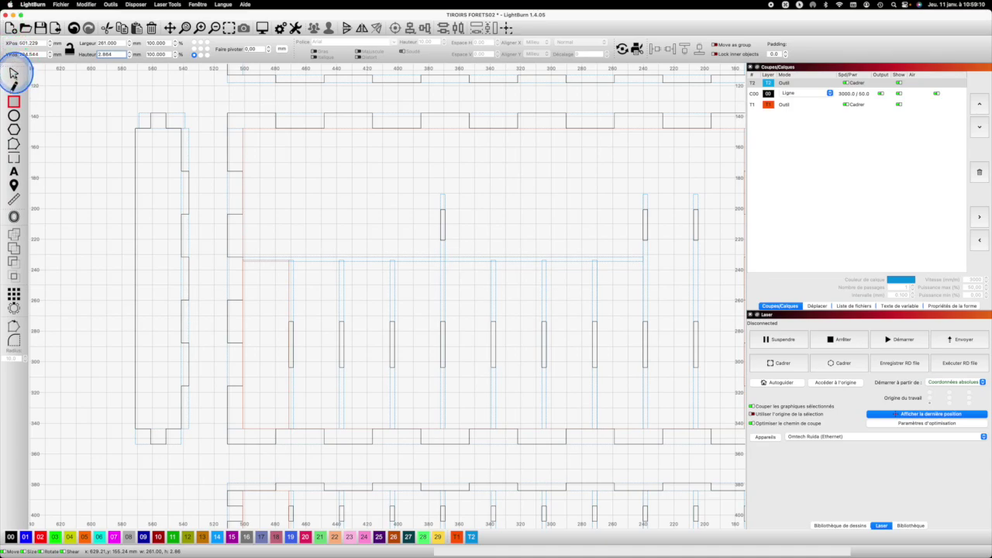
pyautogui.click(14, 72)
pyautogui.click(317, 260)
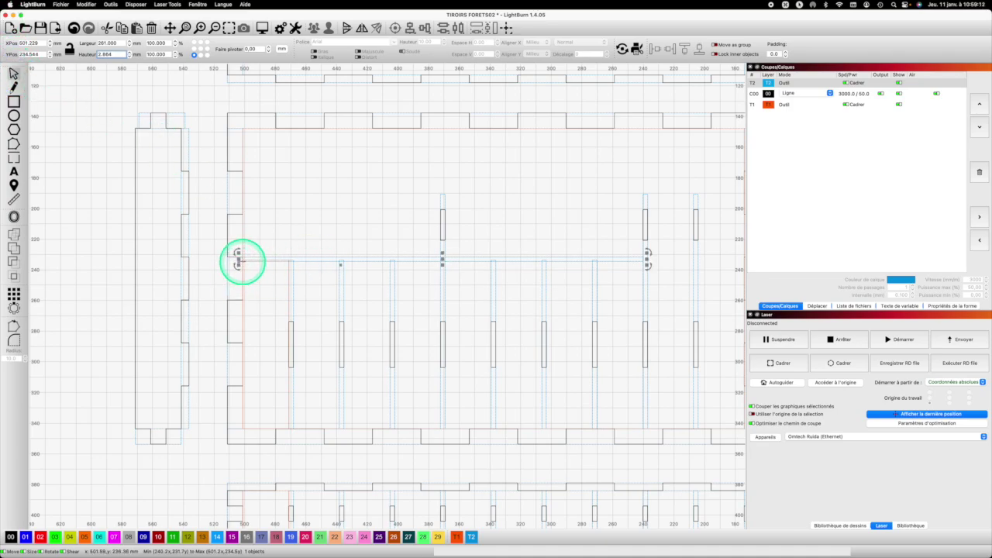
pyautogui.click(244, 262)
pyautogui.moveTo(243, 260); pyautogui.dragTo(242, 259)
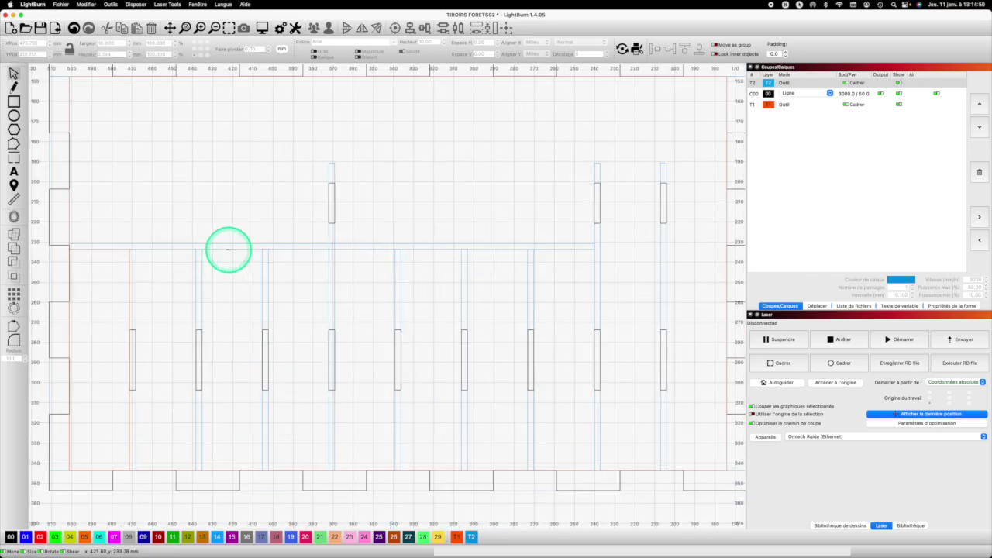
pyautogui.click(228, 248)
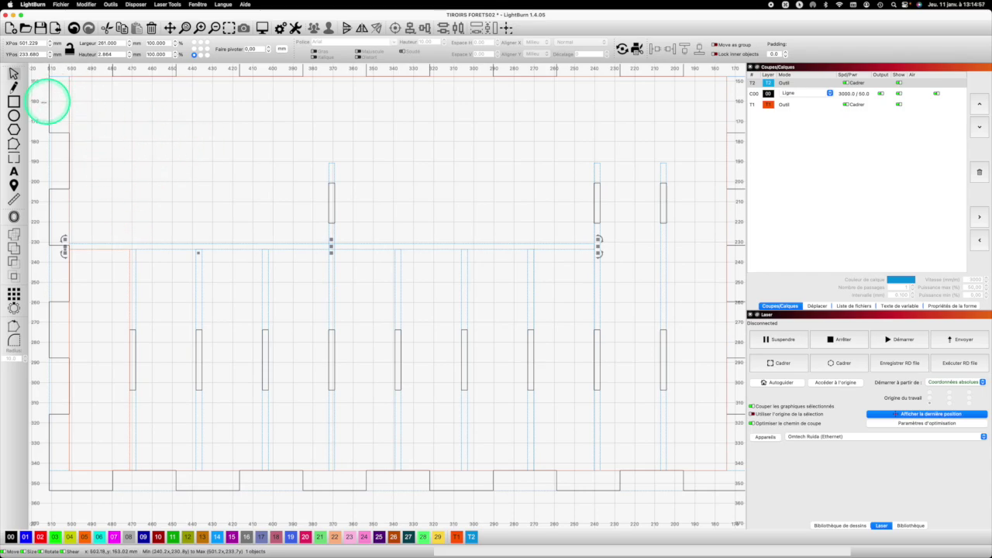
# - Draw a horizontal slot rectangle about 22.9 by 4.4 mm above the horizontal partition and assign it to layer 00
pyautogui.click(14, 102)
pyautogui.moveTo(173, 175); pyautogui.dragTo(220, 183)
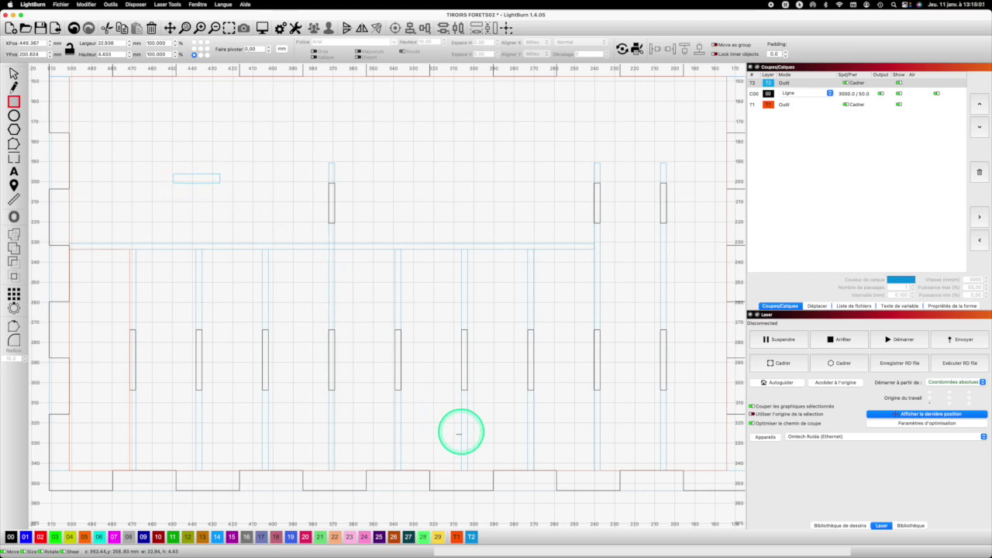
pyautogui.click(10, 535)
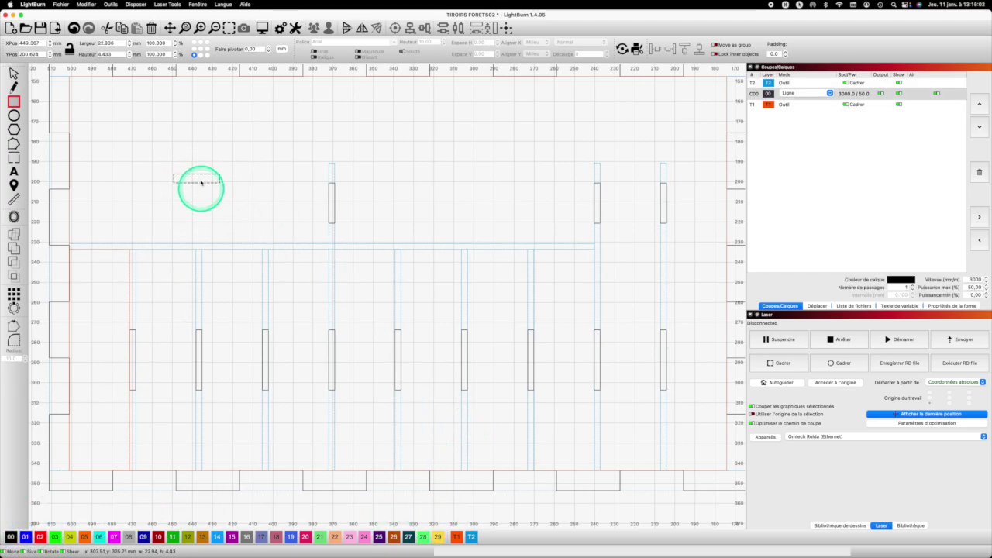
# - Set the new slot rectangle's height to 3 mm and its width to 261/7 mm
pyautogui.doubleClick(94, 55)
pyautogui.write('3')
pyautogui.press('Return')
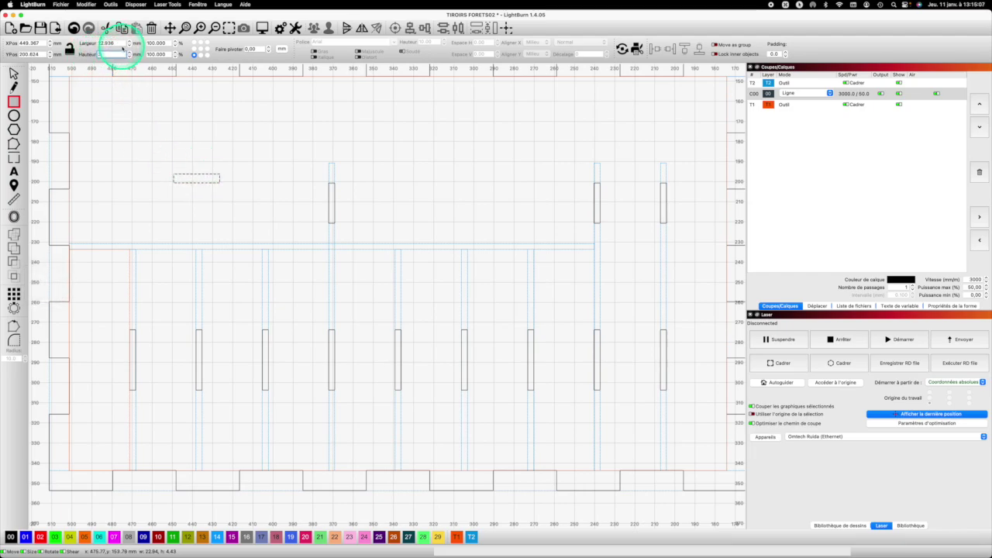
pyautogui.doubleClick(100, 43)
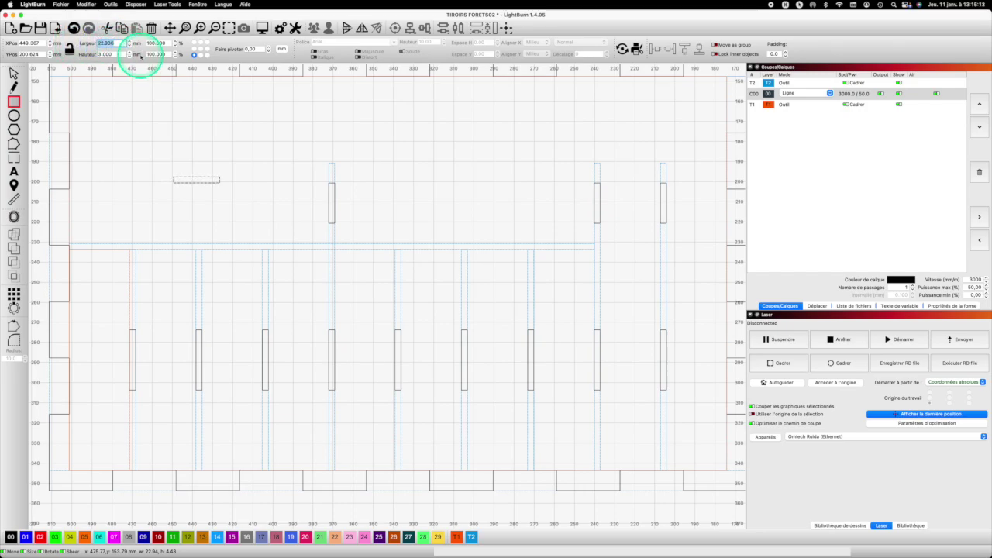
pyautogui.write('261')
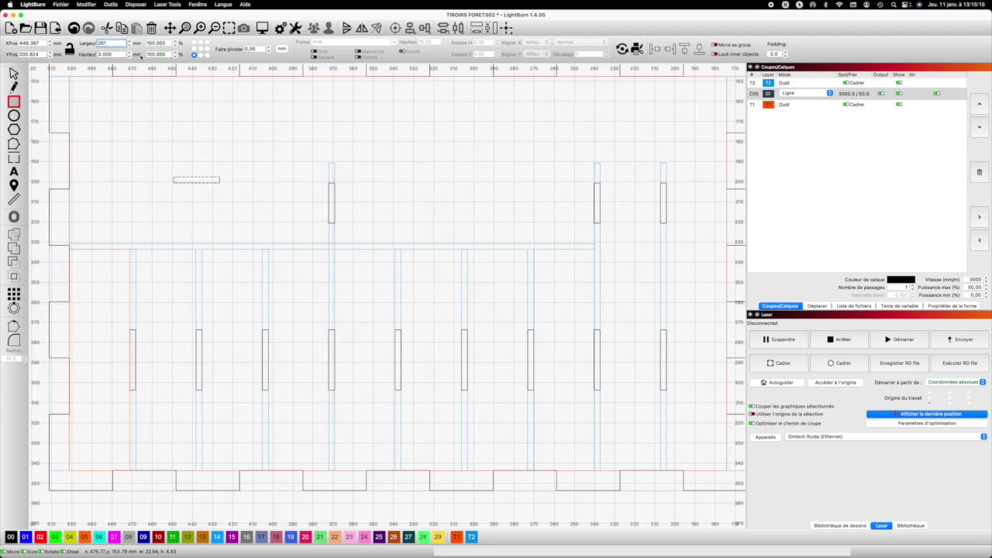
pyautogui.write('/7')
pyautogui.press('Return')
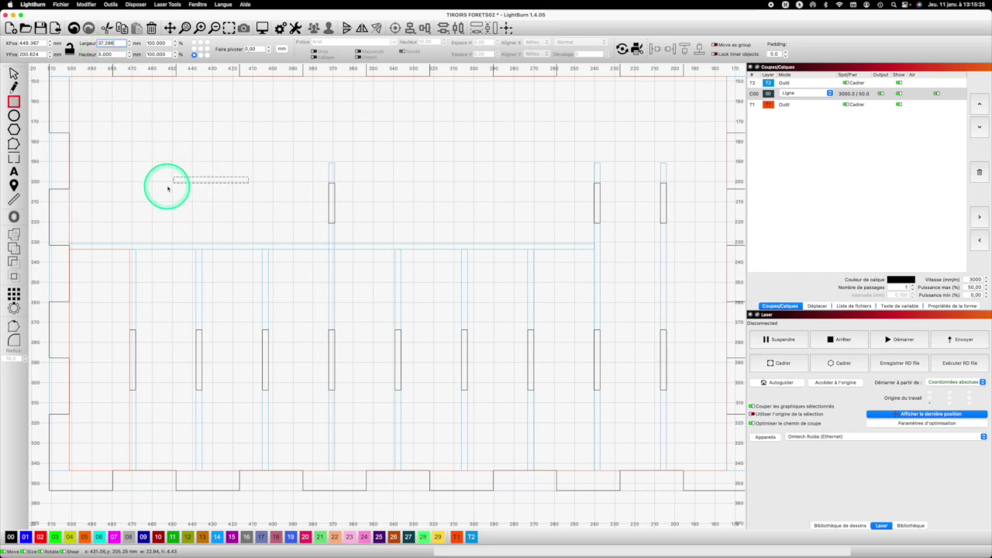
pyautogui.moveTo(172, 180); pyautogui.dragTo(77, 247)
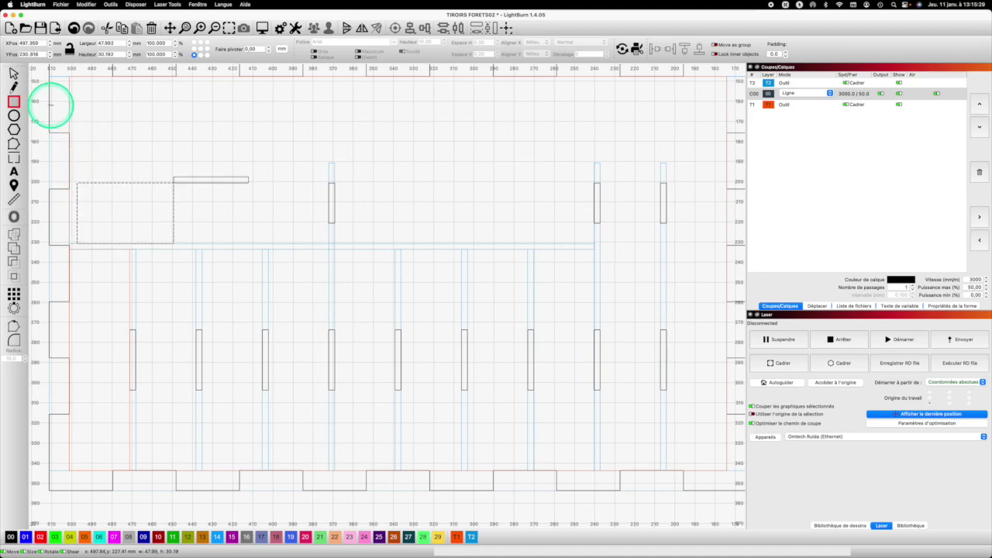
pyautogui.press('Escape')
pyautogui.click(56, 107)
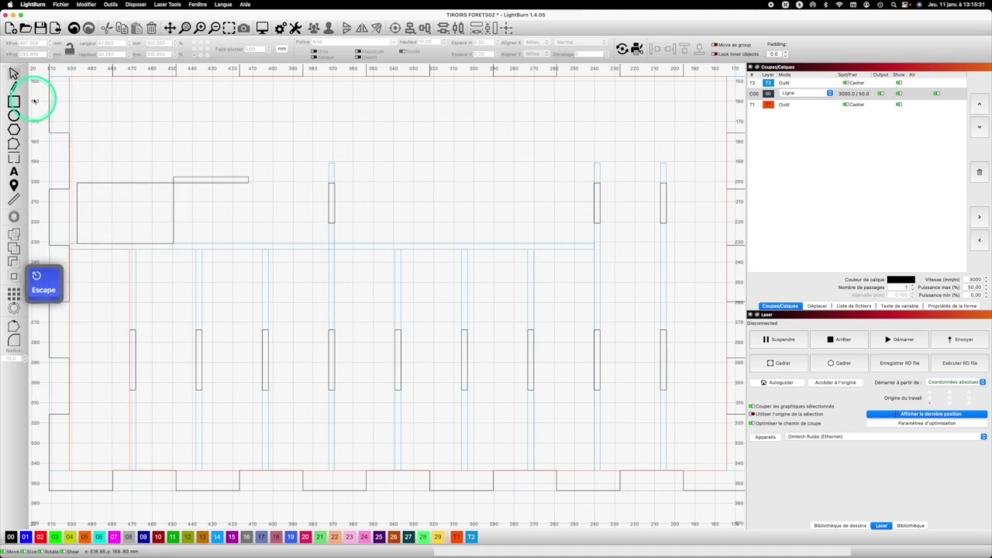
pyautogui.scroll(1, 34, 101)
pyautogui.click(115, 187)
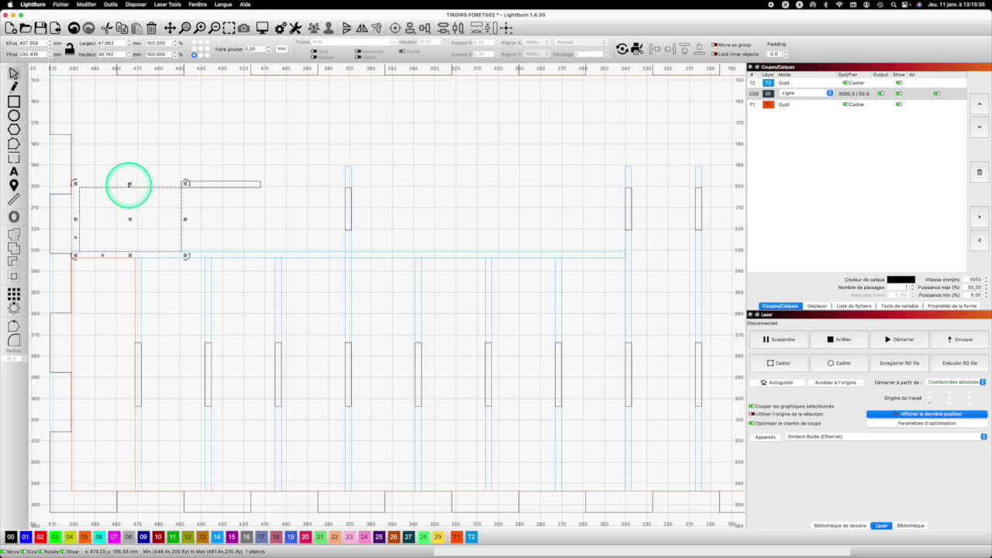
pyautogui.press('Delete')
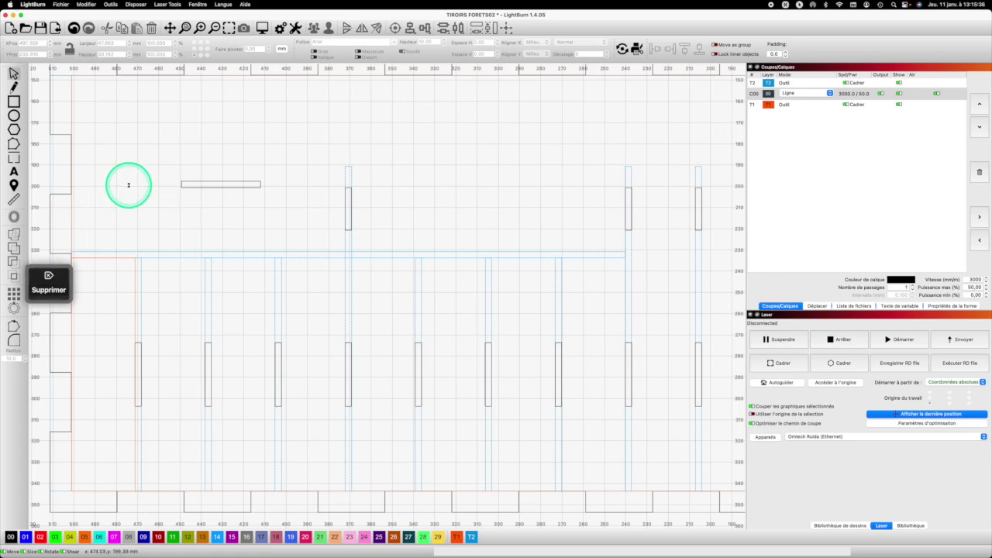
# - Move the slot onto the outer end of the horizontal partition outline and offset it by its own 37.286 mm width to X position 463.943 mm
pyautogui.click(181, 186)
pyautogui.moveTo(181, 186); pyautogui.dragTo(75, 259)
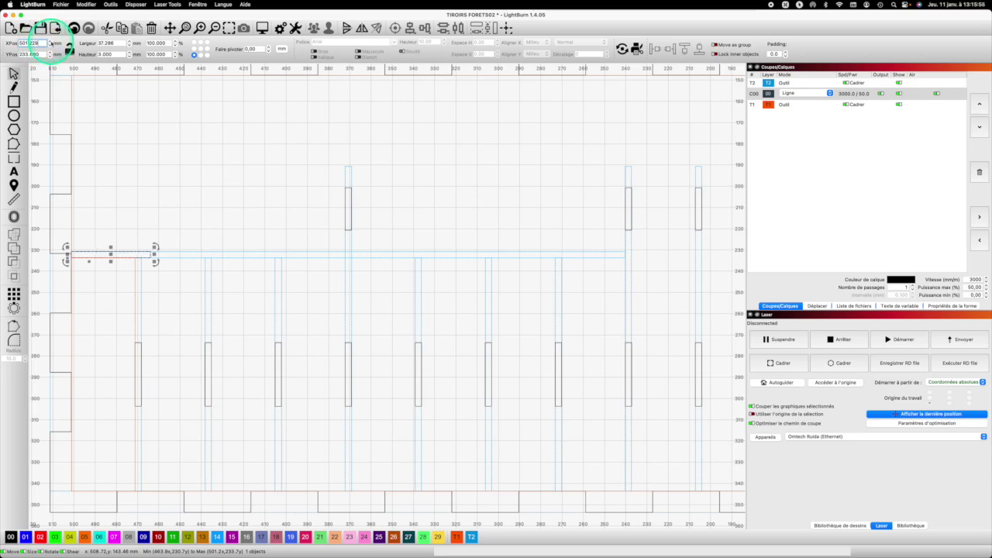
pyautogui.click(109, 42)
pyautogui.press('super+c')
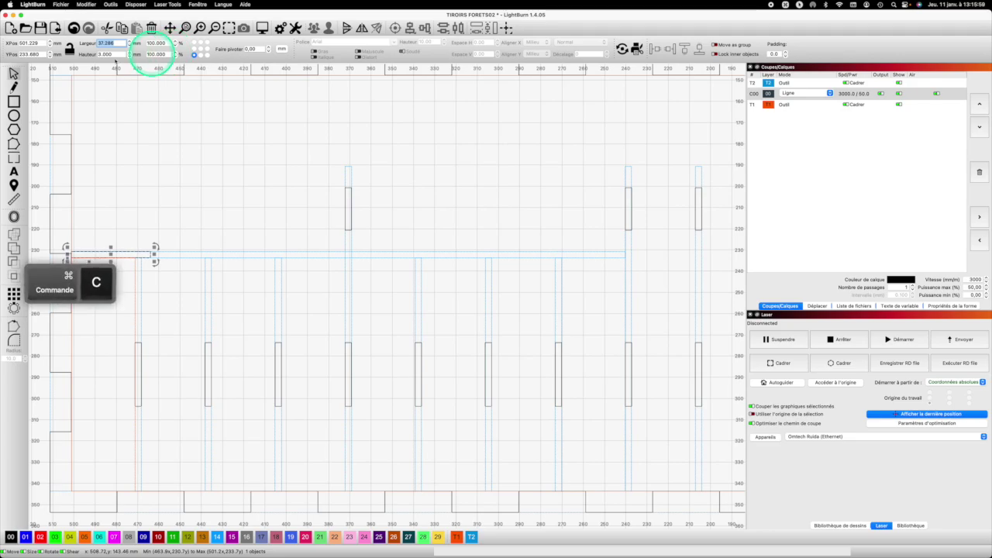
pyautogui.click(31, 43)
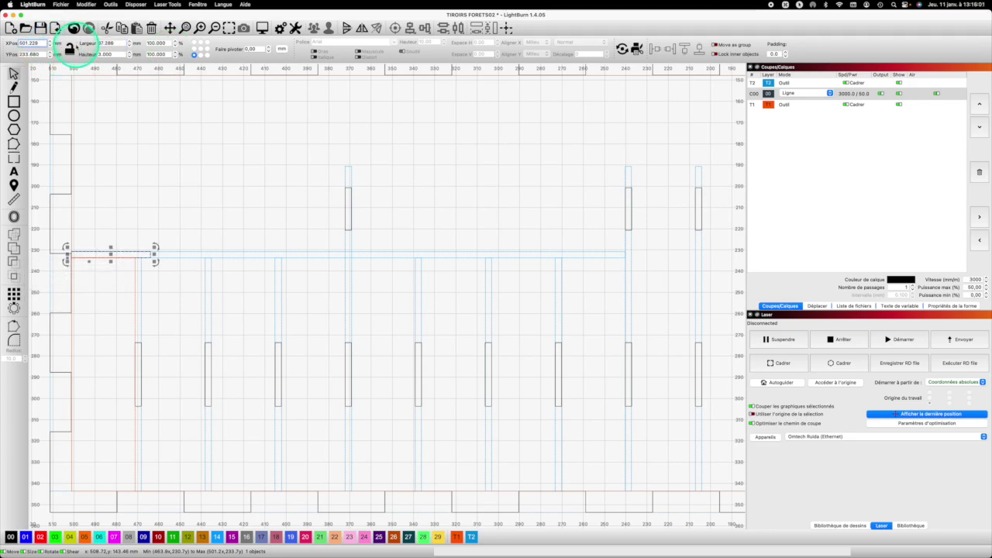
pyautogui.press('super+v')
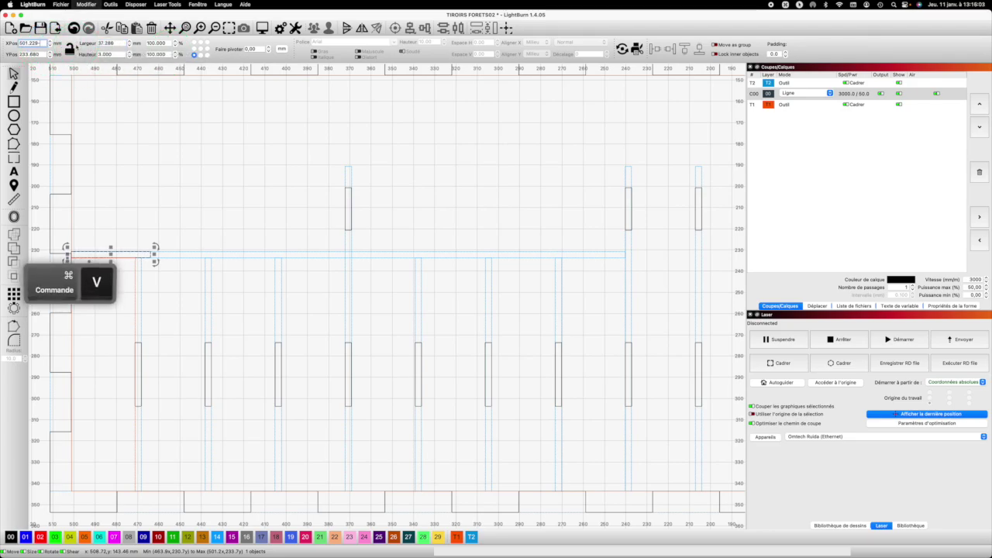
pyautogui.press('Return')
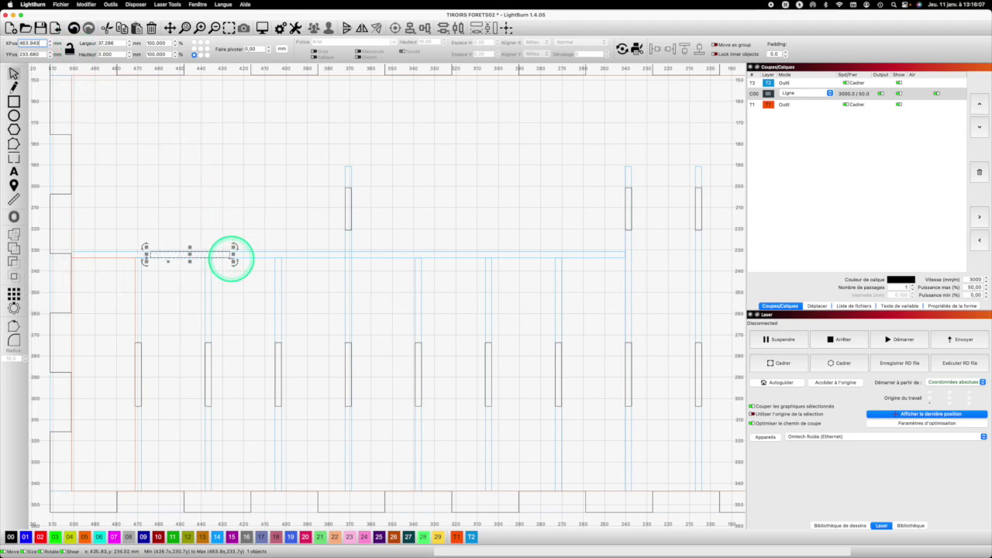
# - Create a grid array of the horizontal slot with 3 columns and 37.286 mm X spacing along the partition outline
pyautogui.click(14, 292)
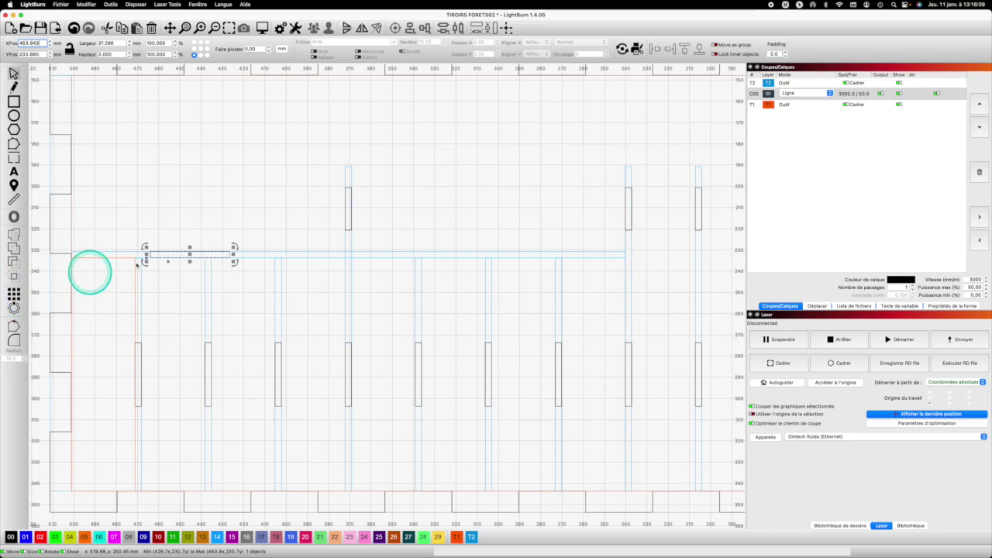
pyautogui.click(502, 226)
pyautogui.click(503, 226)
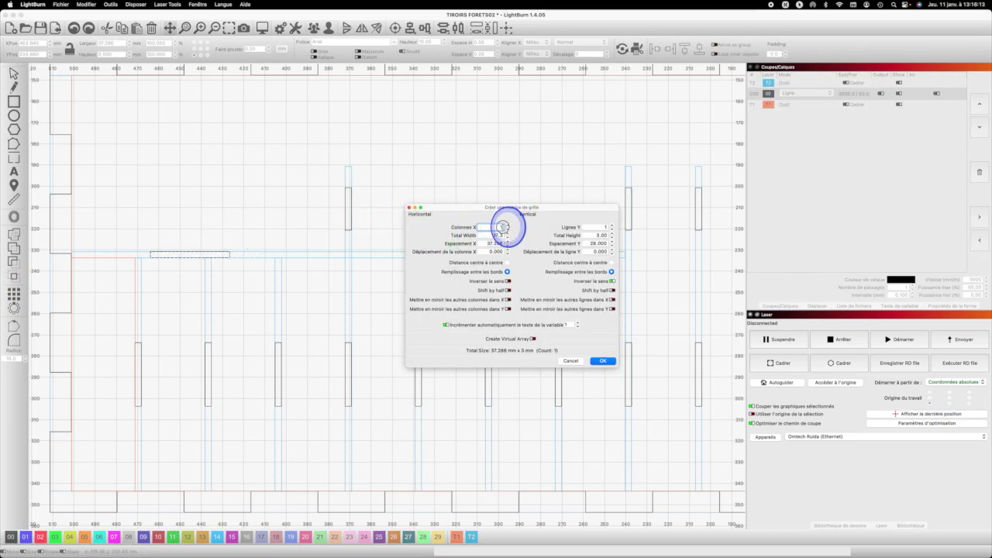
pyautogui.write('3')
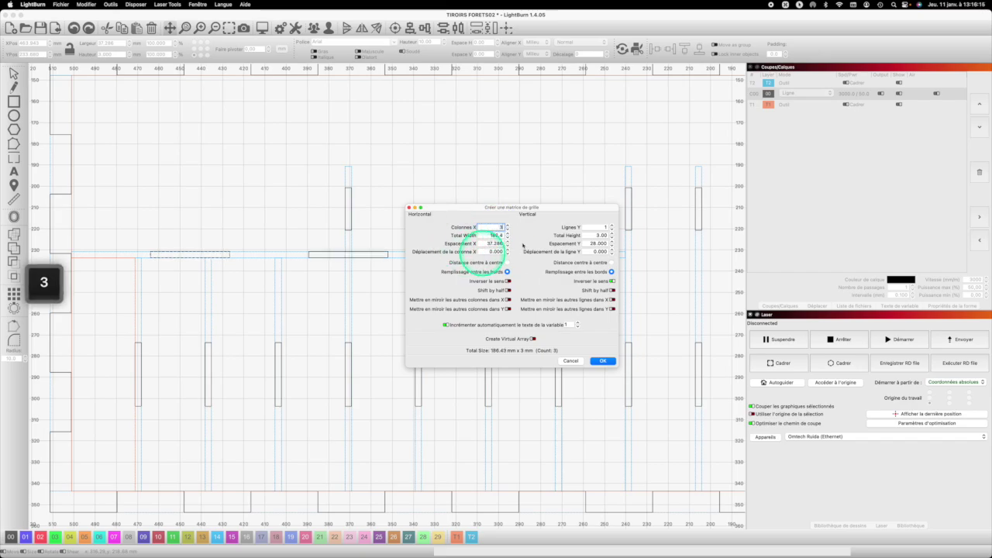
pyautogui.click(501, 243)
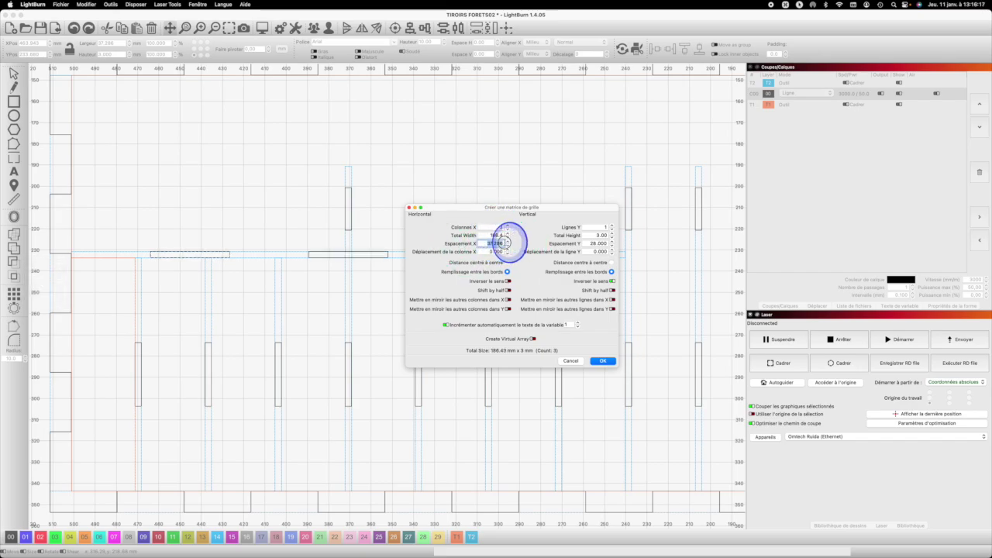
pyautogui.press('super+v')
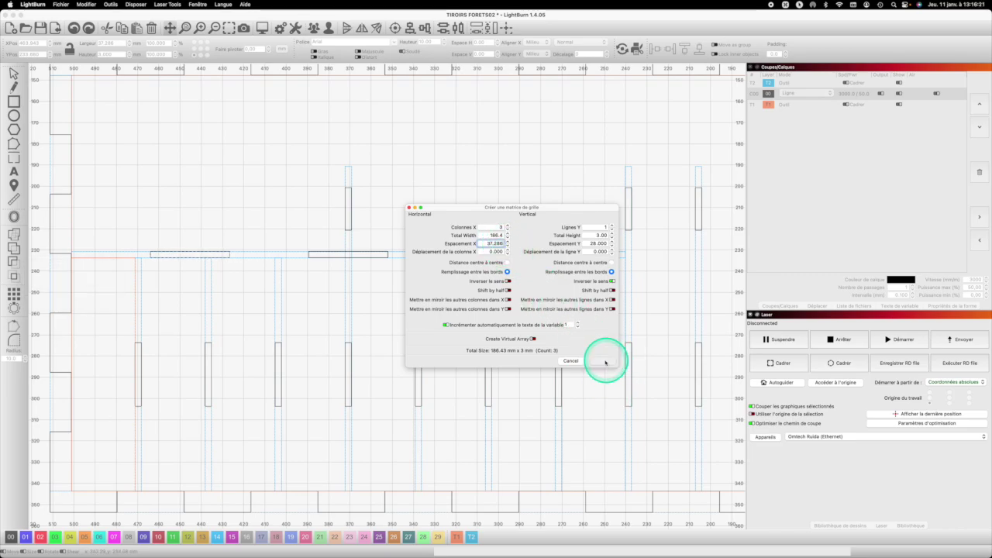
pyautogui.click(605, 362)
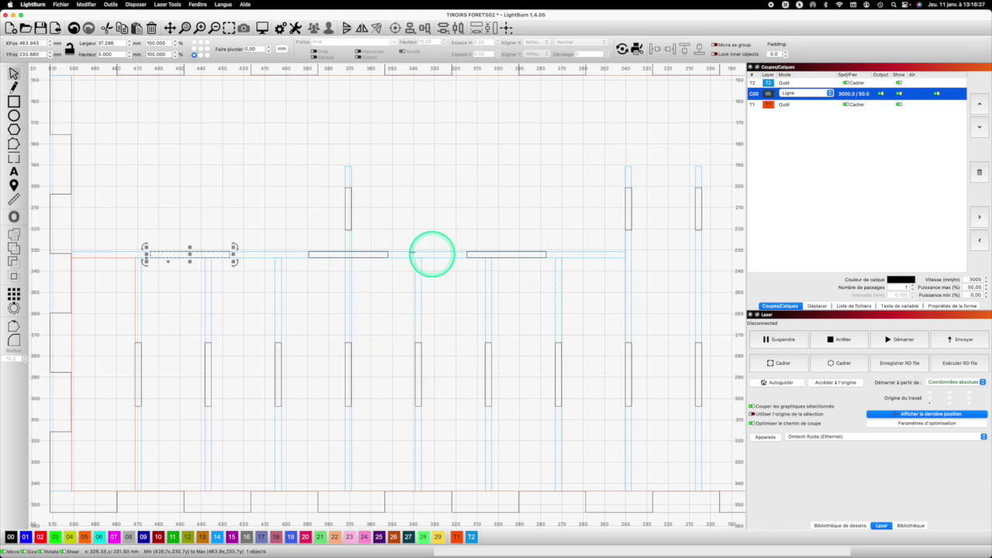
pyautogui.scroll(1, 361, 191)
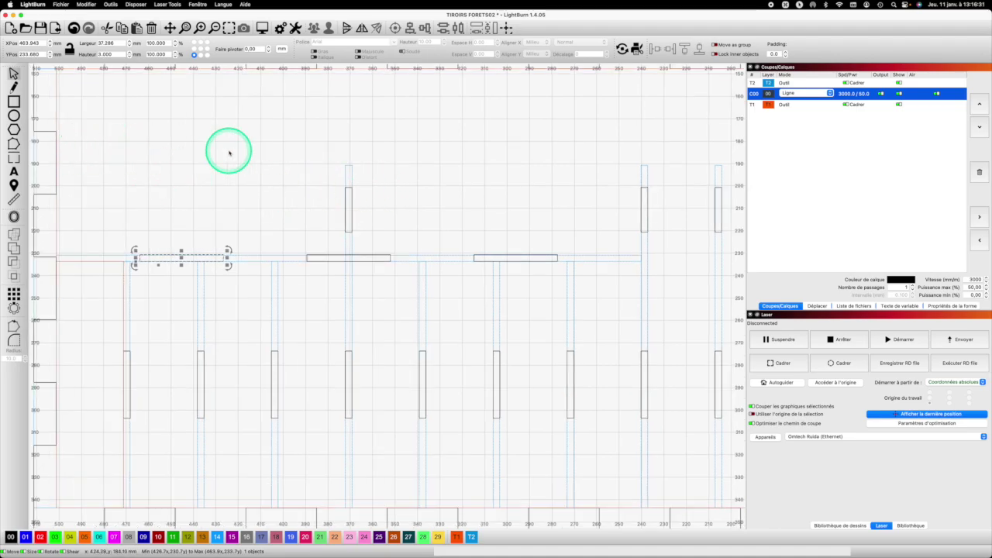
pyautogui.scroll(-5, 229, 152)
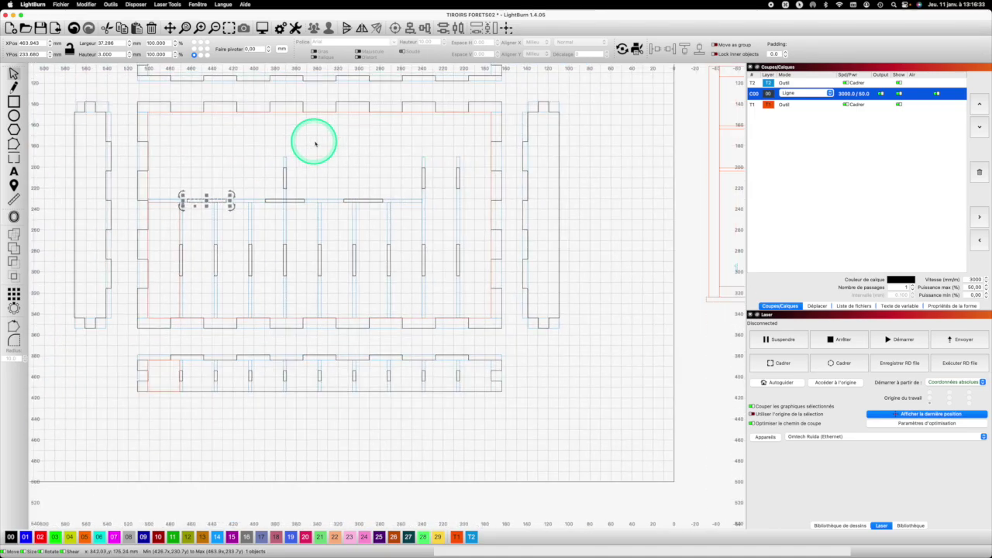
pyautogui.scroll(1, 464, 158)
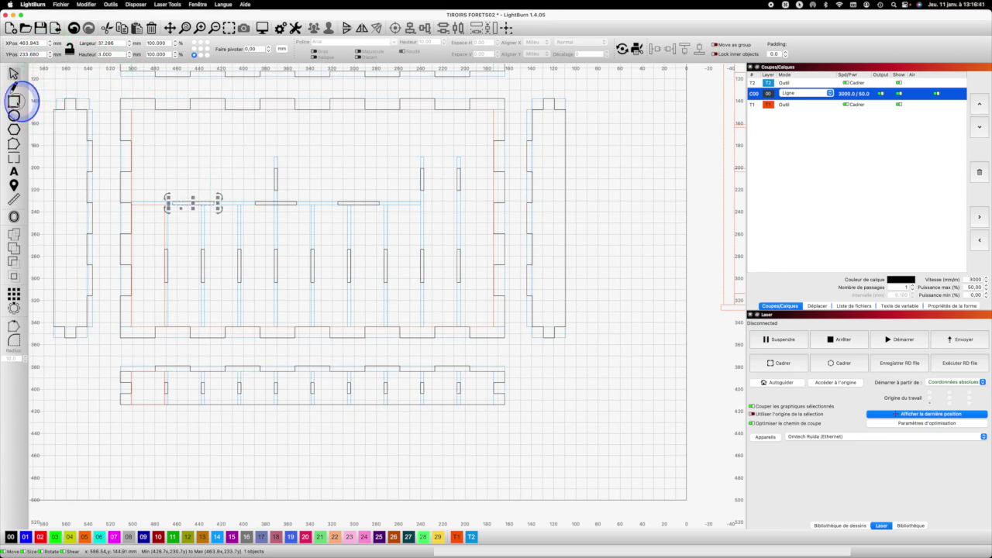
# - Draw a spacer rectangle about 24.5 by 45.3 mm from the base panel's inner left edge down to the horizontal partition, on layer T1
pyautogui.click(14, 101)
pyautogui.moveTo(132, 151); pyautogui.dragTo(158, 192)
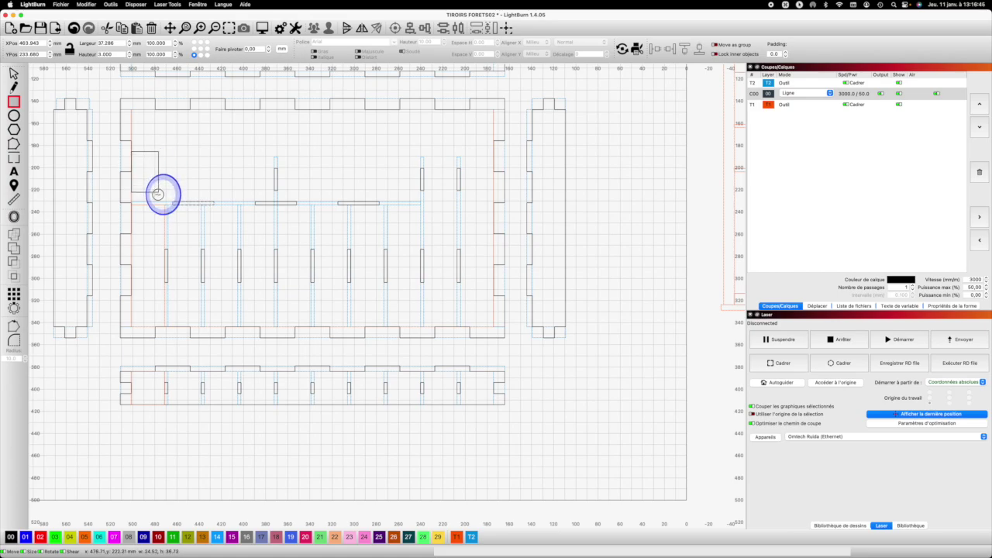
pyautogui.moveTo(158, 199); pyautogui.dragTo(158, 200)
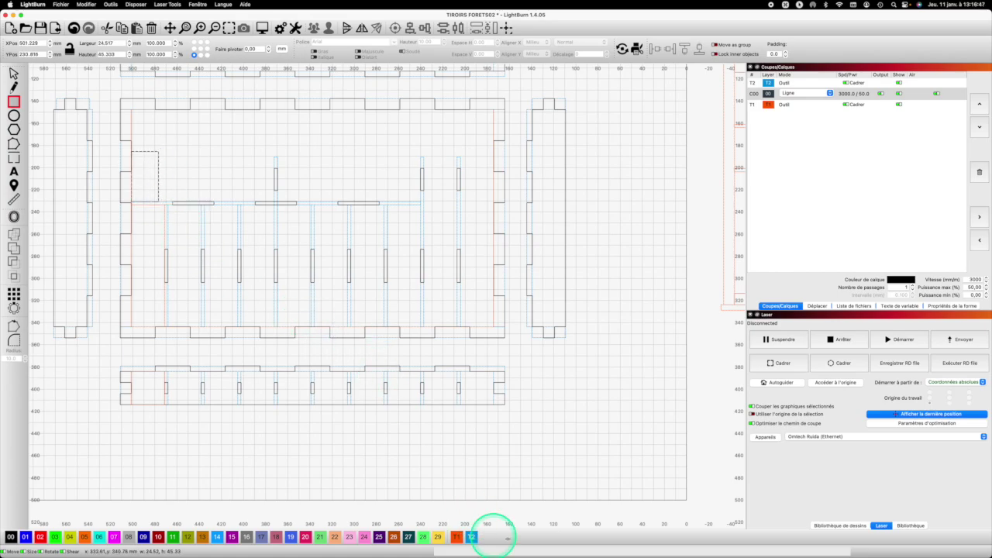
pyautogui.click(457, 534)
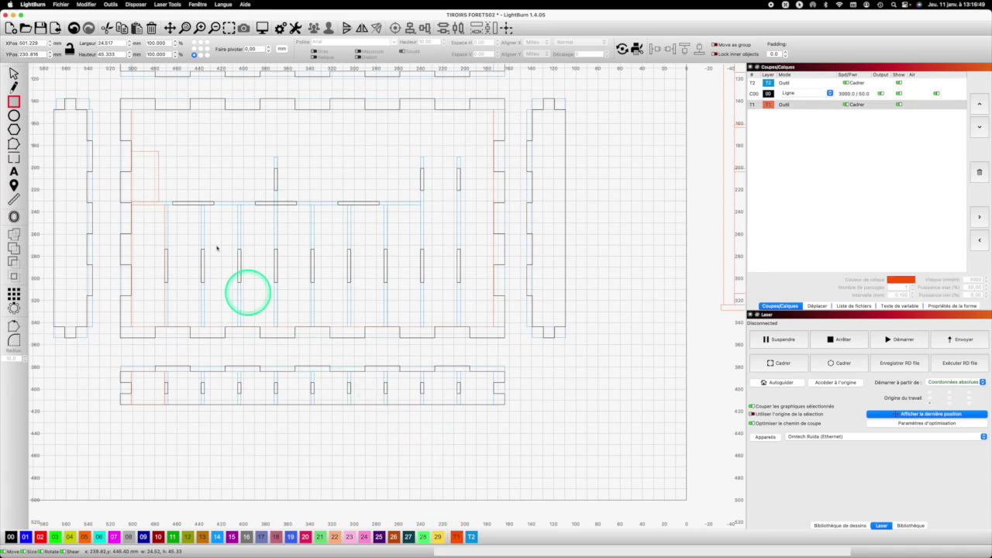
# - Set the spacer rectangle's height to 40 mm
pyautogui.moveTo(110, 52); pyautogui.dragTo(88, 55)
pyautogui.write('40')
pyautogui.press('Return')
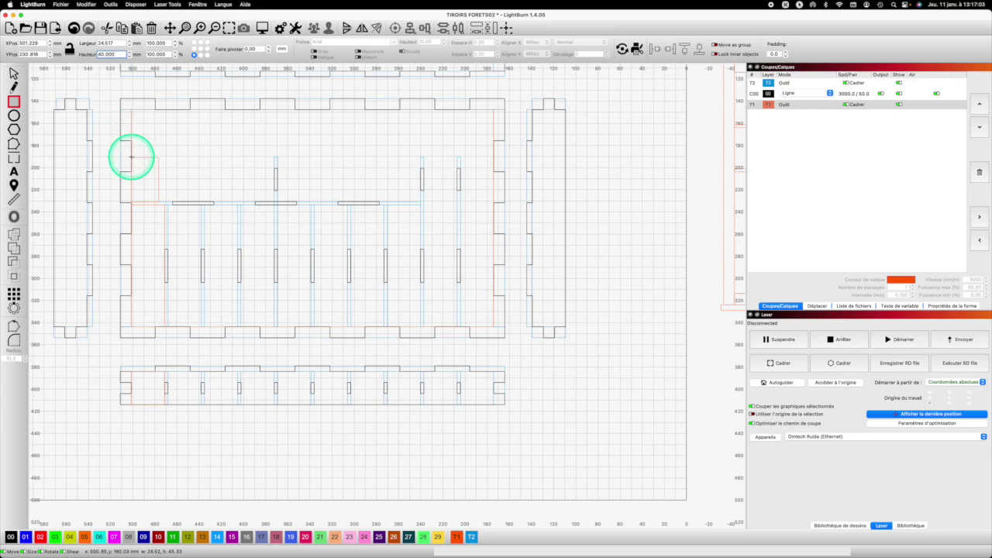
# - Draw a full-width partition outline about 327 mm long along the spacer's upper edge, assign it to layer T2 and set its height to 3 mm
pyautogui.moveTo(131, 158); pyautogui.dragTo(491, 155)
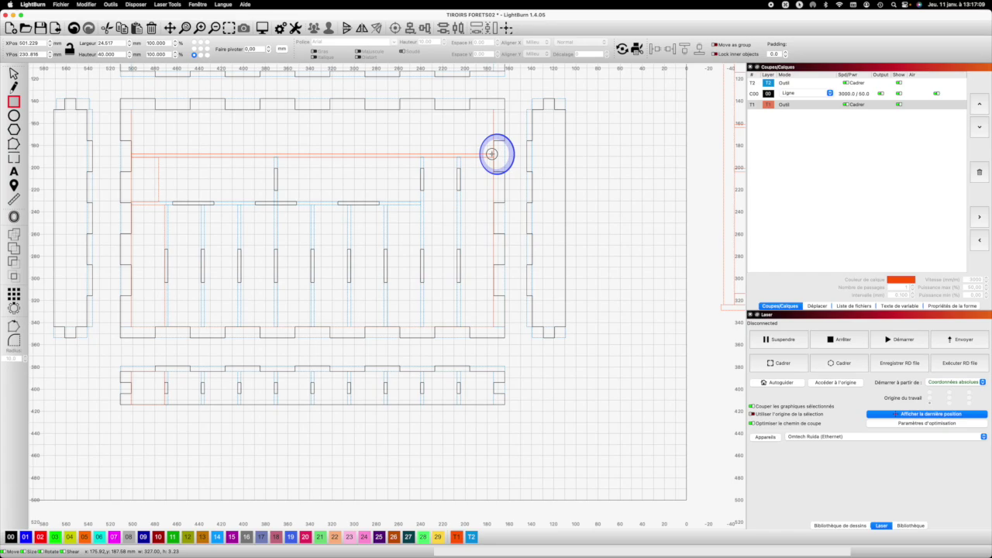
pyautogui.moveTo(491, 154); pyautogui.dragTo(487, 150)
pyautogui.click(469, 537)
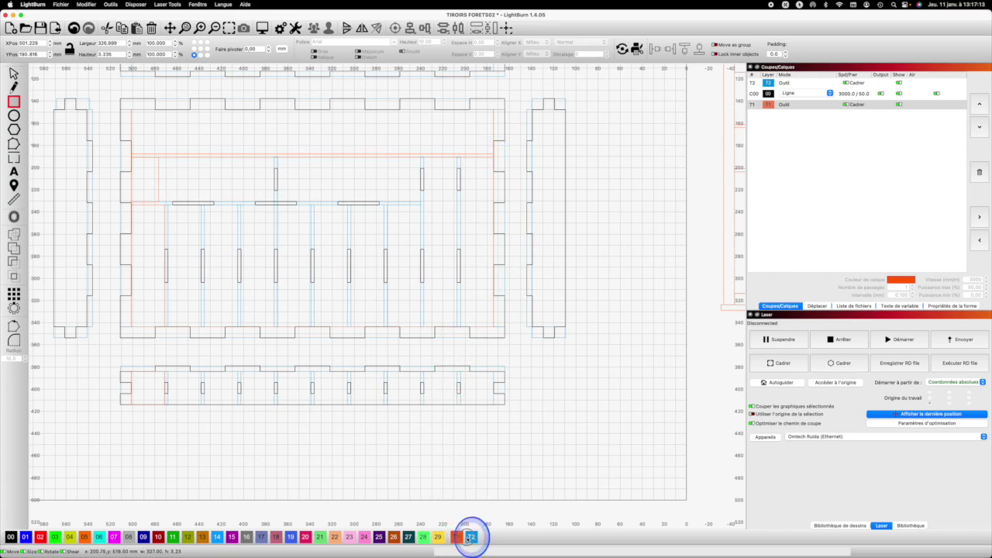
pyautogui.moveTo(111, 54); pyautogui.dragTo(87, 54)
pyautogui.write('3')
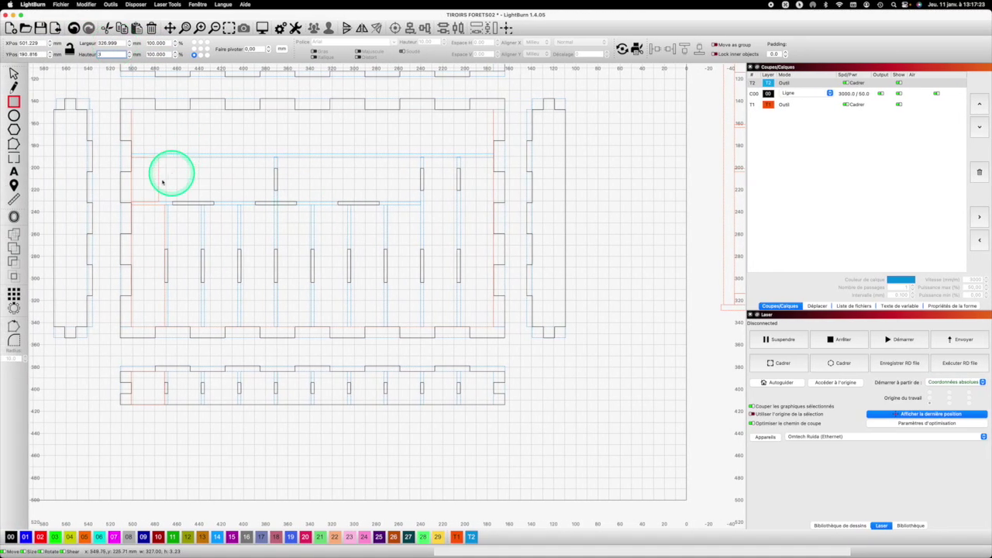
# - Measure the panel's inner width at the upper partition and the long edges of that partition outline
pyautogui.click(13, 198)
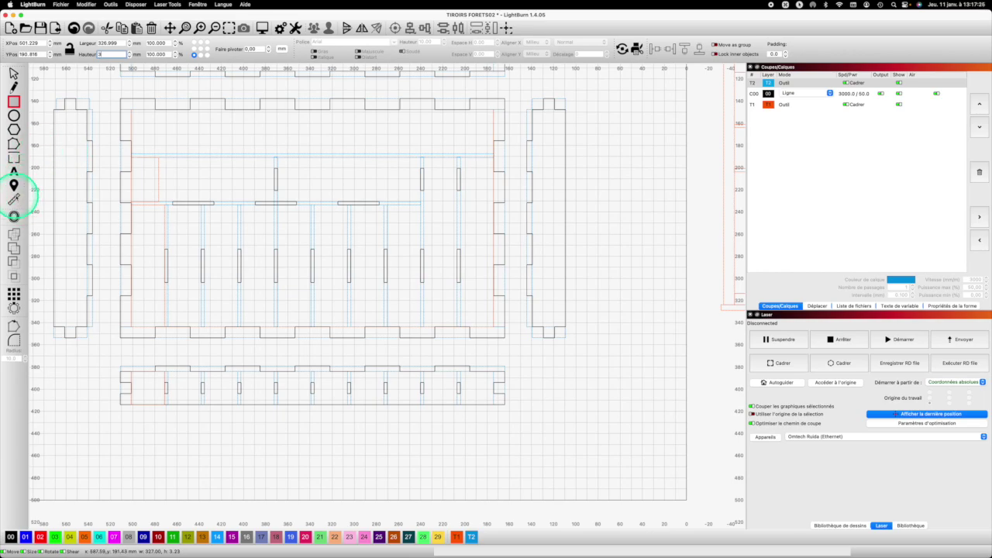
pyautogui.click(143, 167)
pyautogui.moveTo(132, 158); pyautogui.dragTo(492, 157)
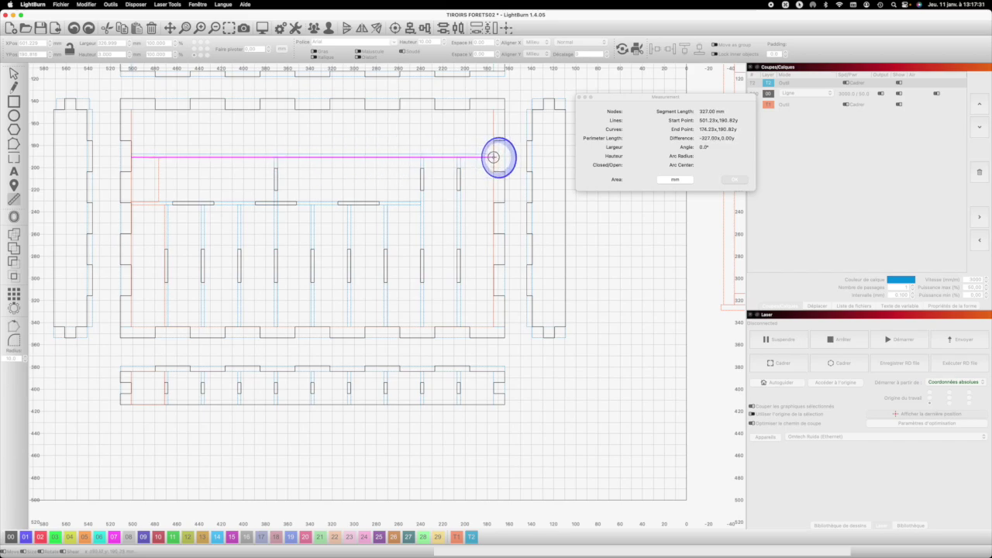
pyautogui.moveTo(492, 158); pyautogui.dragTo(493, 158)
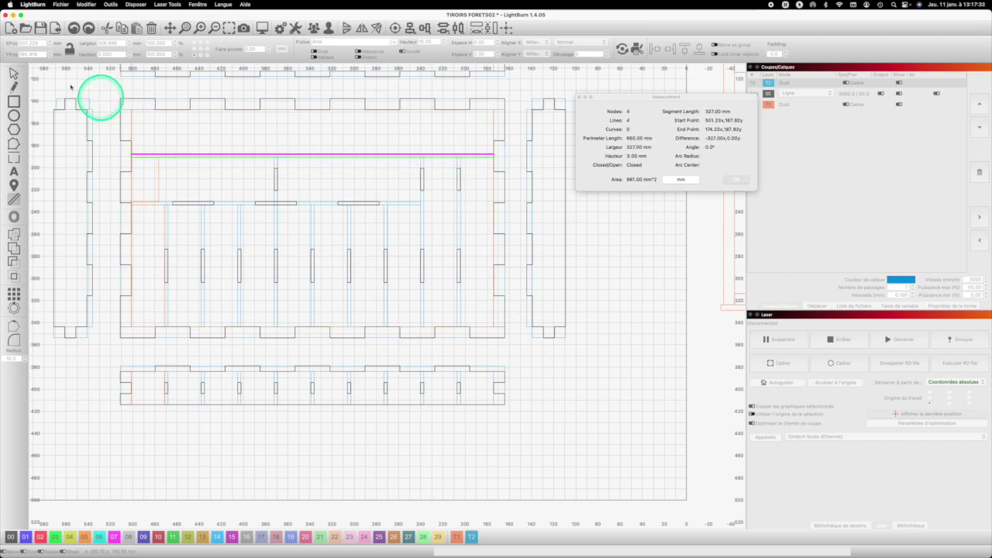
pyautogui.click(223, 155)
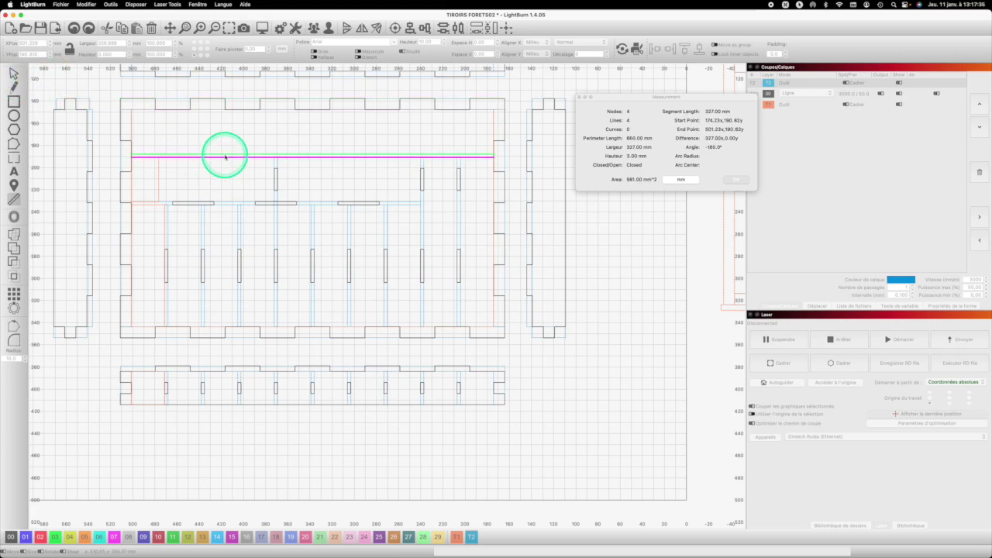
pyautogui.click(14, 75)
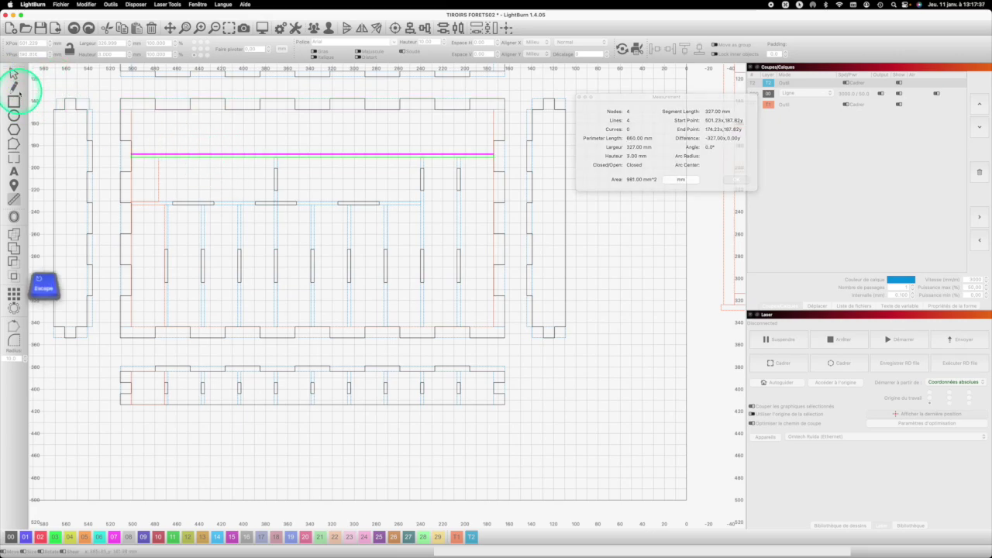
# - Set the upper horizontal partition outline's width to 327 mm
pyautogui.click(218, 152)
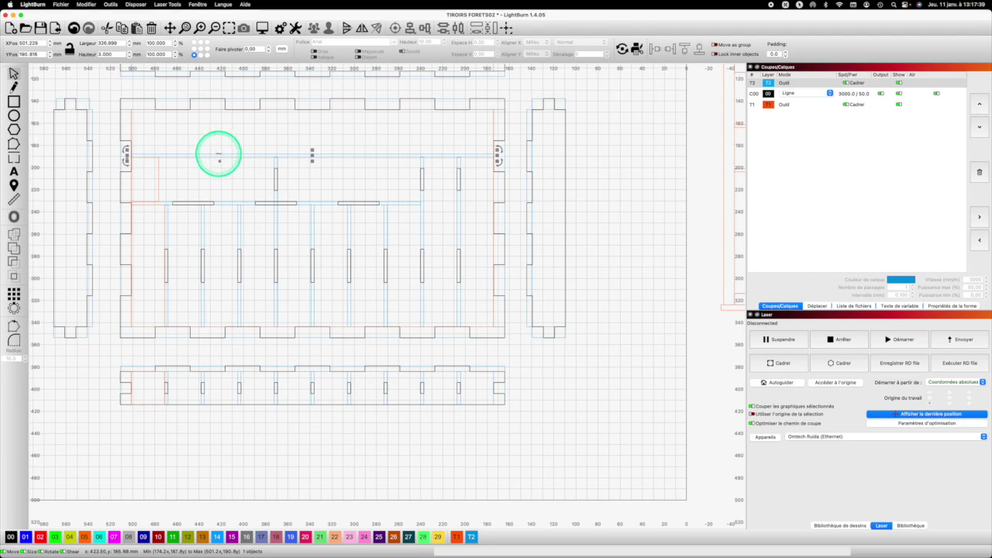
pyautogui.click(219, 152)
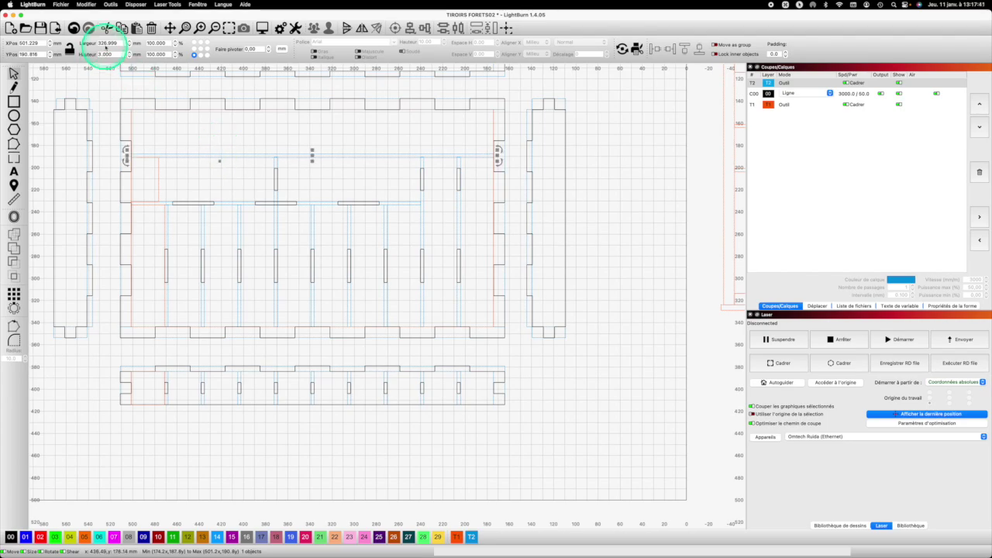
pyautogui.moveTo(117, 43); pyautogui.dragTo(93, 42)
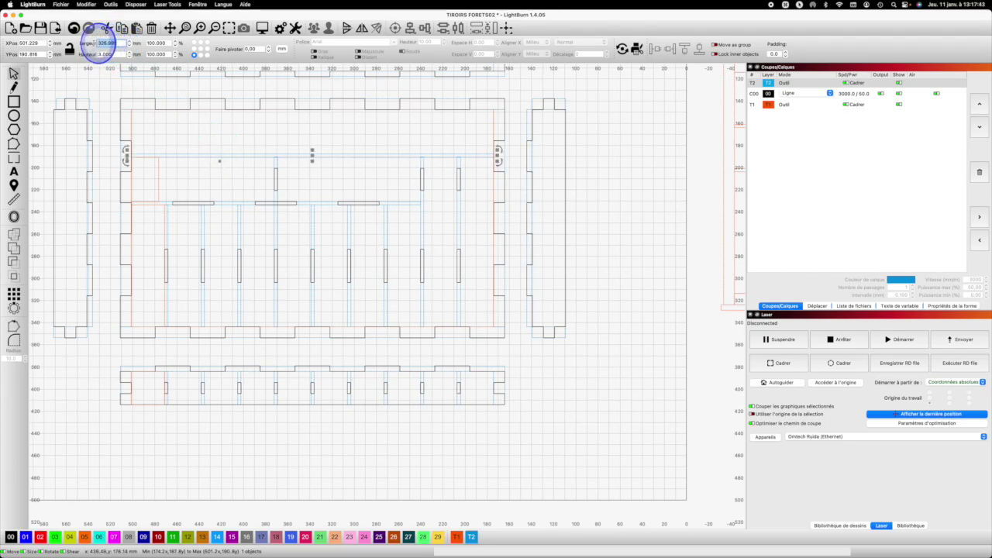
pyautogui.write('327')
pyautogui.press('Return')
pyautogui.click(248, 142)
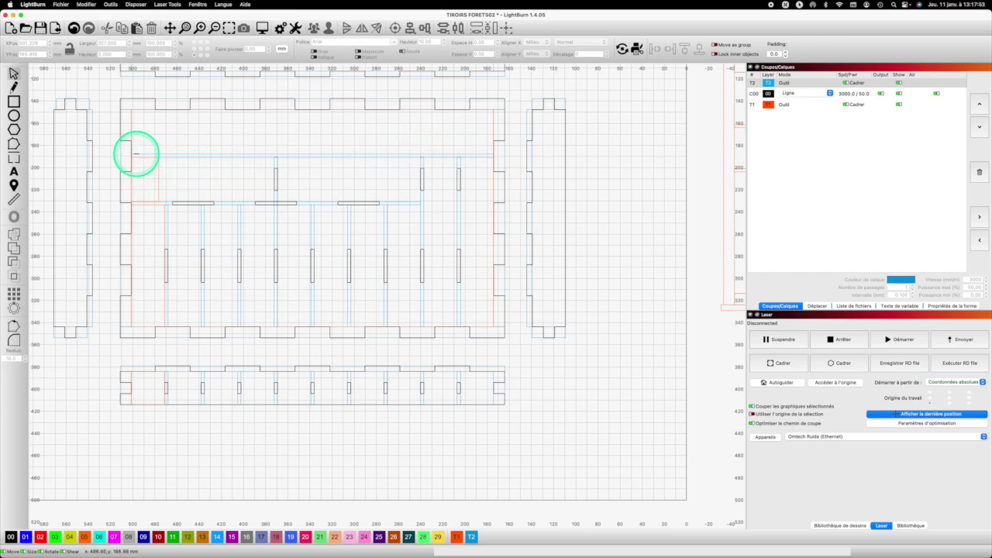
pyautogui.click(137, 154)
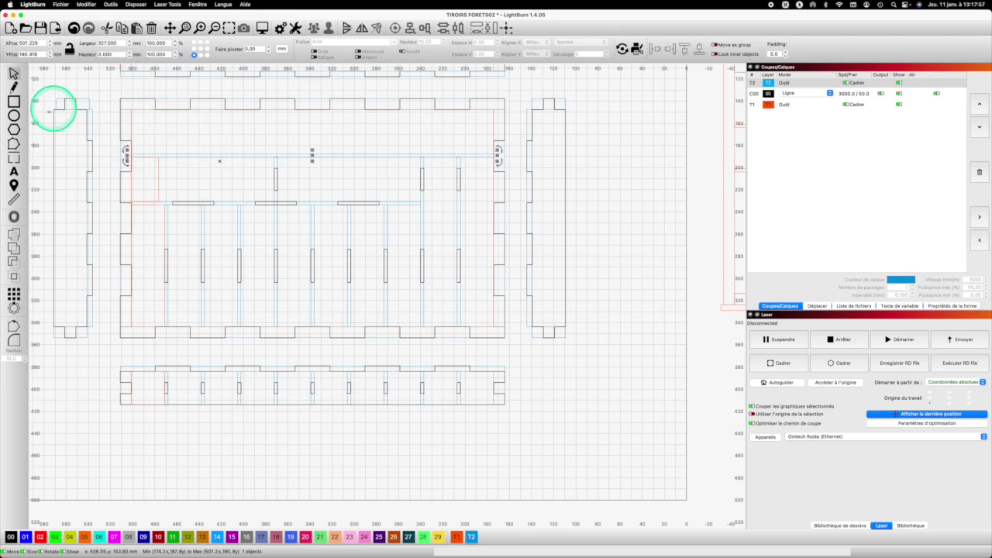
# - Draw a horizontal slot rectangle about 33.2 by 5.9 mm above the upper partition outline and assign it to layer 00
pyautogui.press('r')
pyautogui.moveTo(147, 135); pyautogui.dragTo(183, 140)
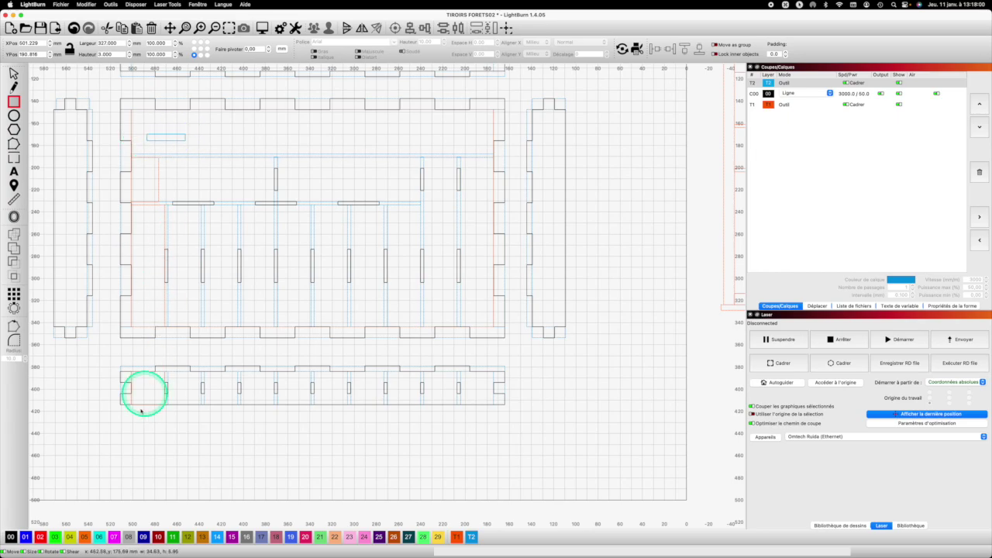
pyautogui.click(11, 536)
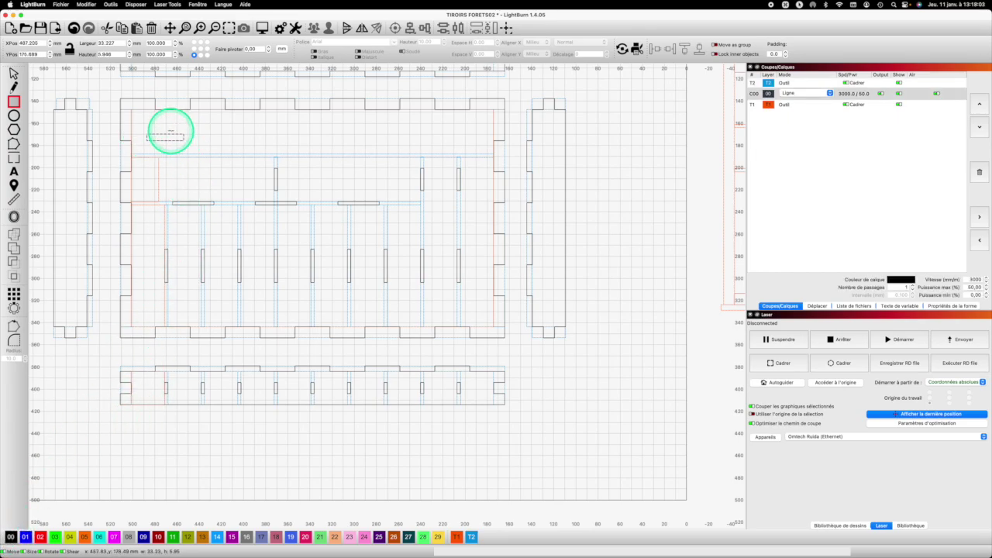
# - Set the new slot rectangle's height to 3 mm and its width to 327/7 mm
pyautogui.moveTo(118, 56); pyautogui.dragTo(85, 54)
pyautogui.write('3')
pyautogui.press('Return')
pyautogui.moveTo(121, 44); pyautogui.dragTo(75, 44)
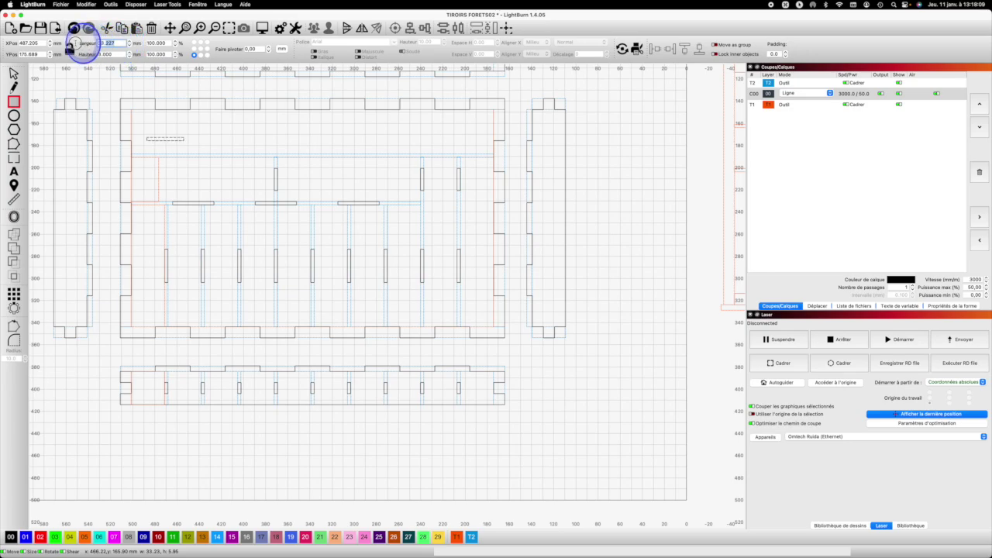
pyautogui.write('32')
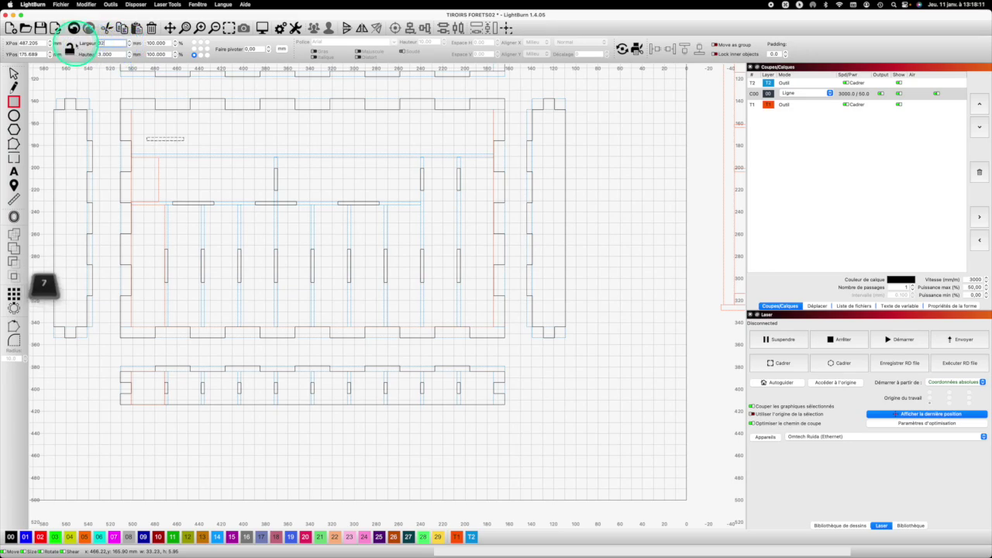
pyautogui.write('7/')
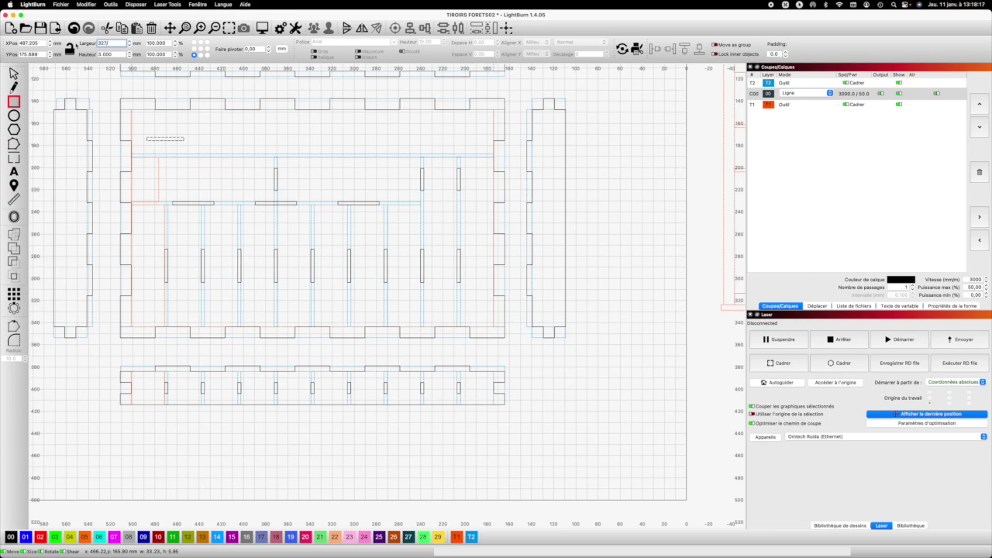
pyautogui.write('7')
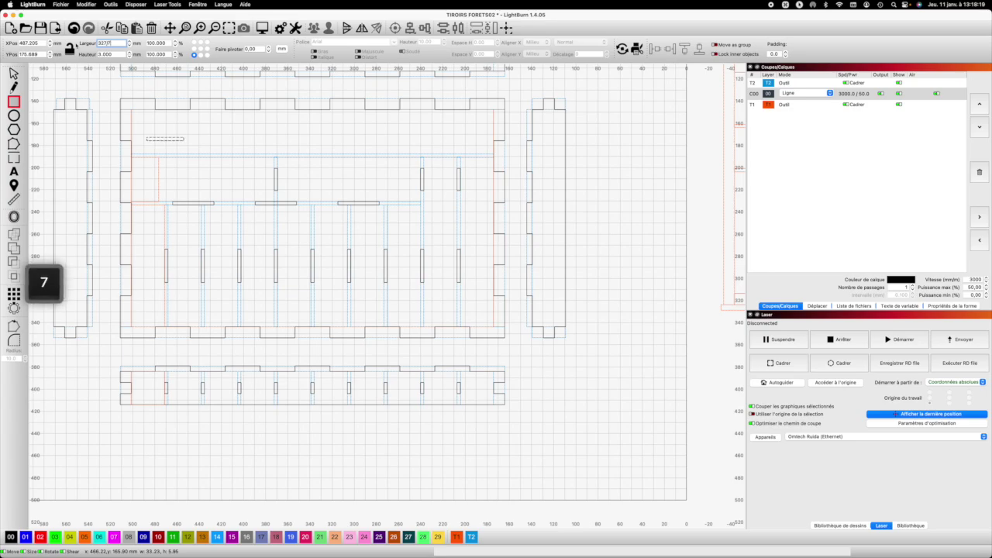
pyautogui.press('Return')
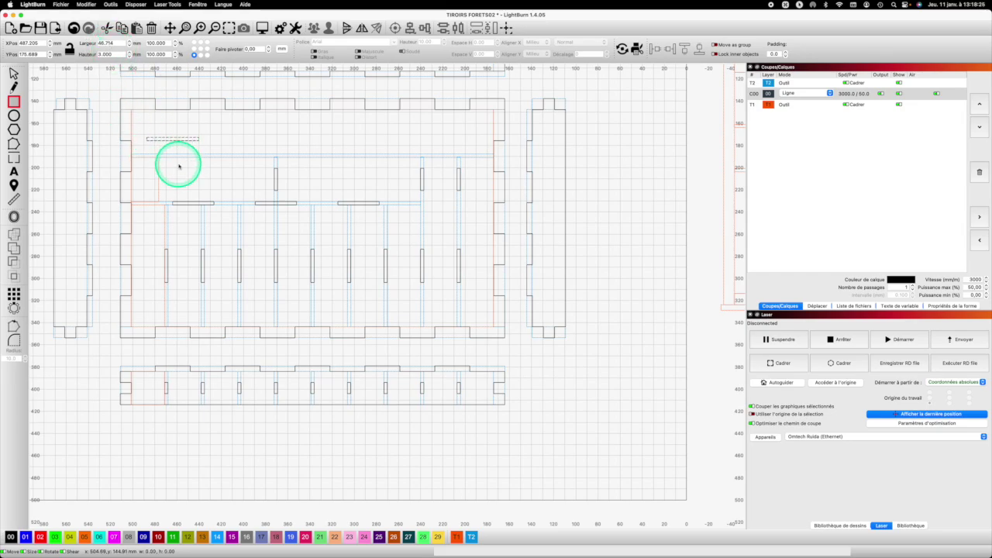
# - Copy the slot's width value and snap the slot onto the left end of the upper partition outline
pyautogui.doubleClick(105, 43)
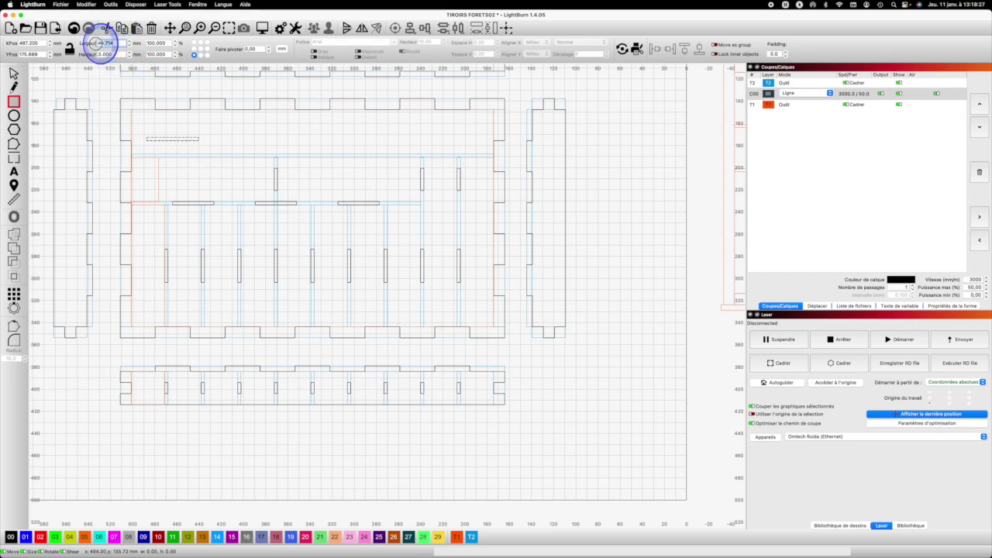
pyautogui.press('super+c')
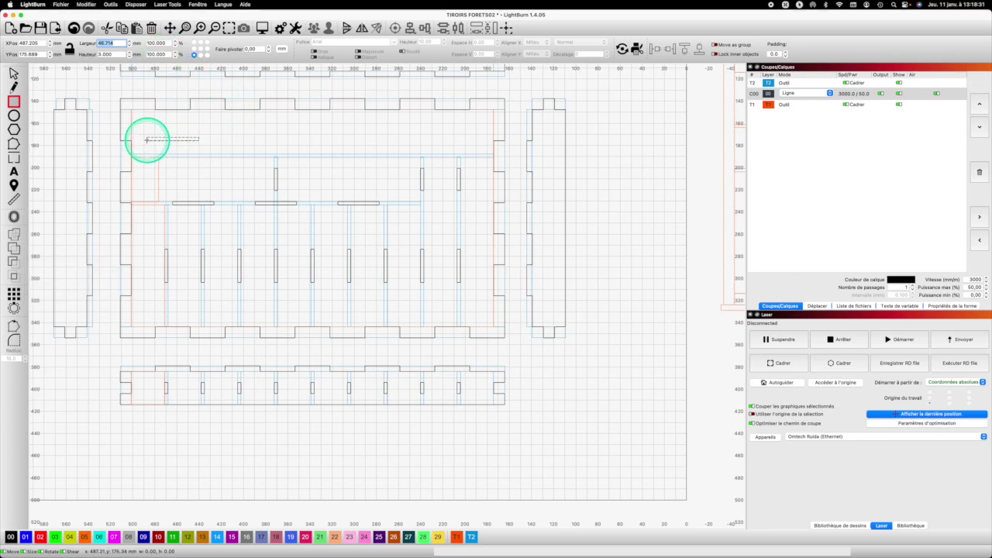
pyautogui.press('Escape')
pyautogui.moveTo(144, 141); pyautogui.dragTo(135, 156)
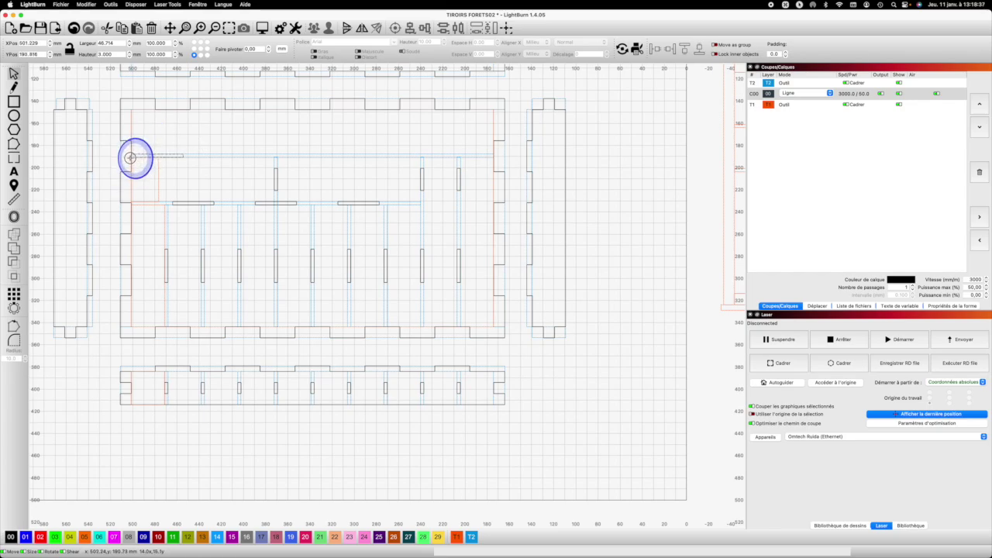
pyautogui.moveTo(130, 158); pyautogui.dragTo(132, 156)
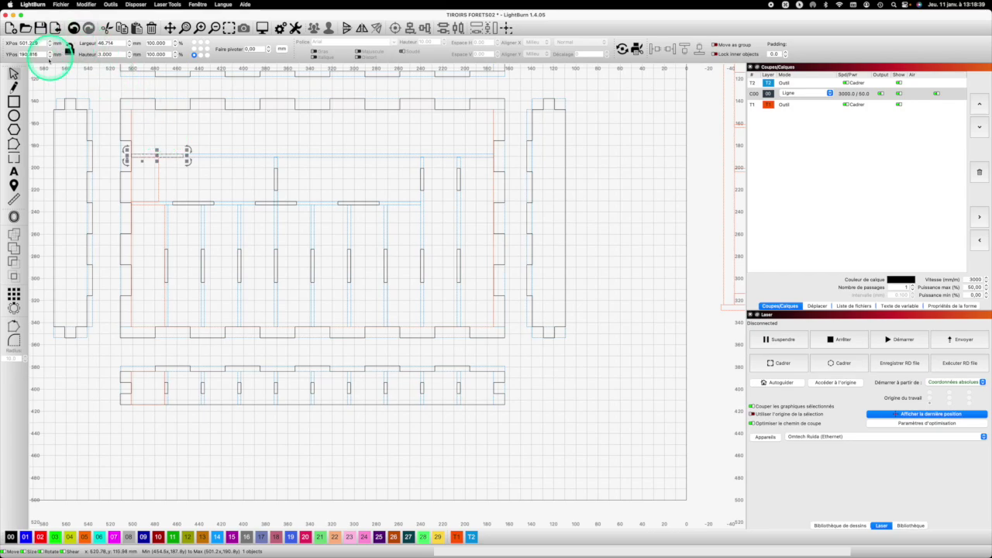
# - Subtract the copied 46.714 mm width from the slot's X position to shift it inward to 454.515 mm
pyautogui.doubleClick(35, 43)
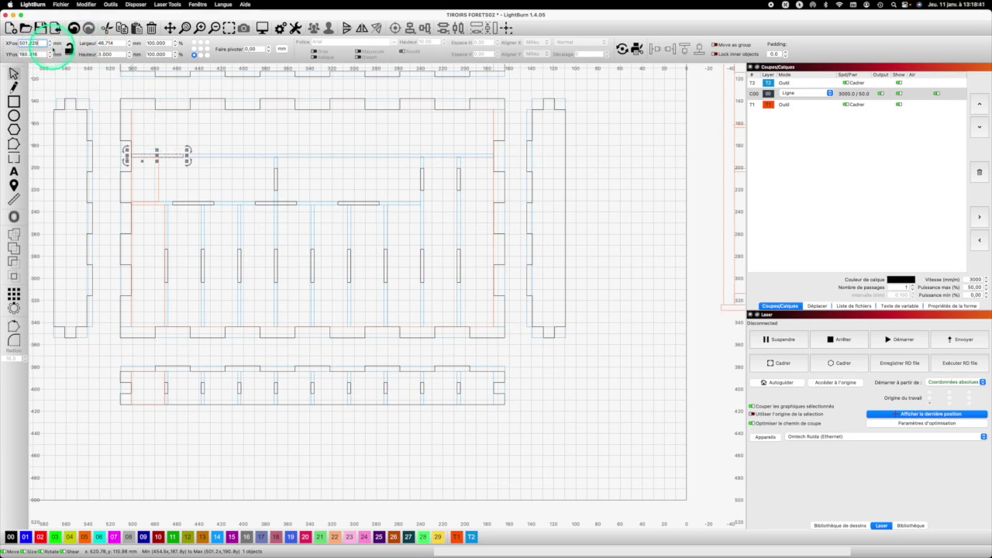
pyautogui.press('Right')
pyautogui.write('-')
pyautogui.press('super+v')
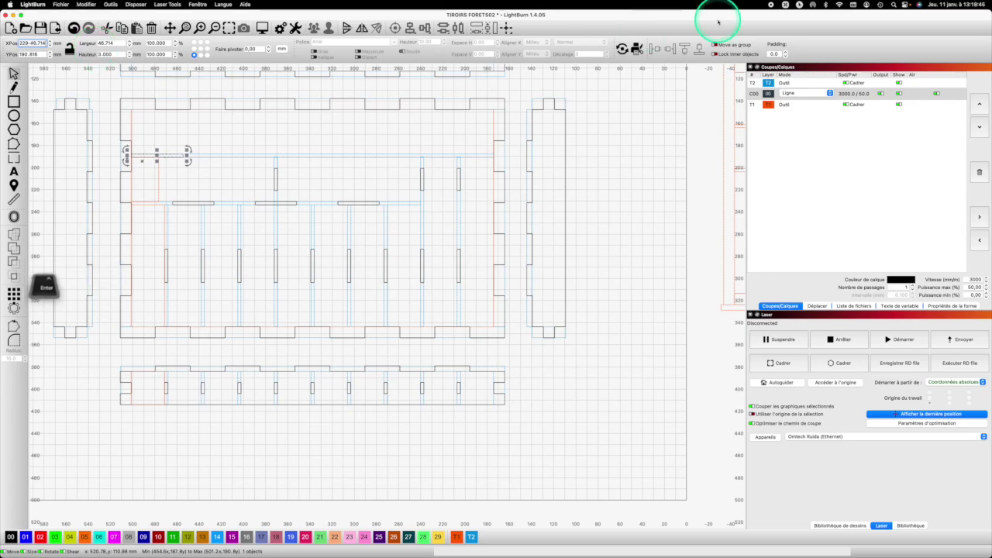
pyautogui.press('Return')
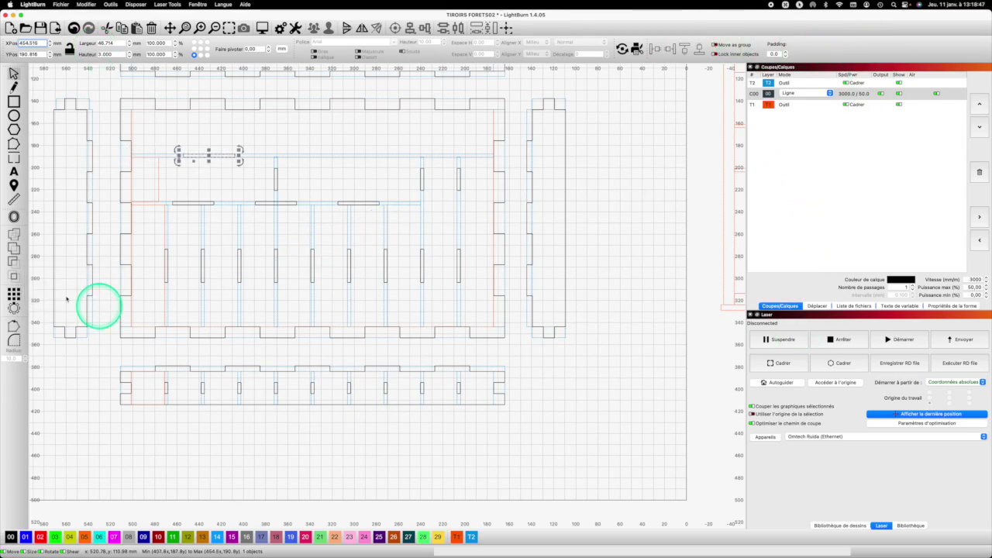
# - Create a grid array of the slot with 3 columns and 46.714 mm X spacing along the upper partition outline
pyautogui.click(14, 293)
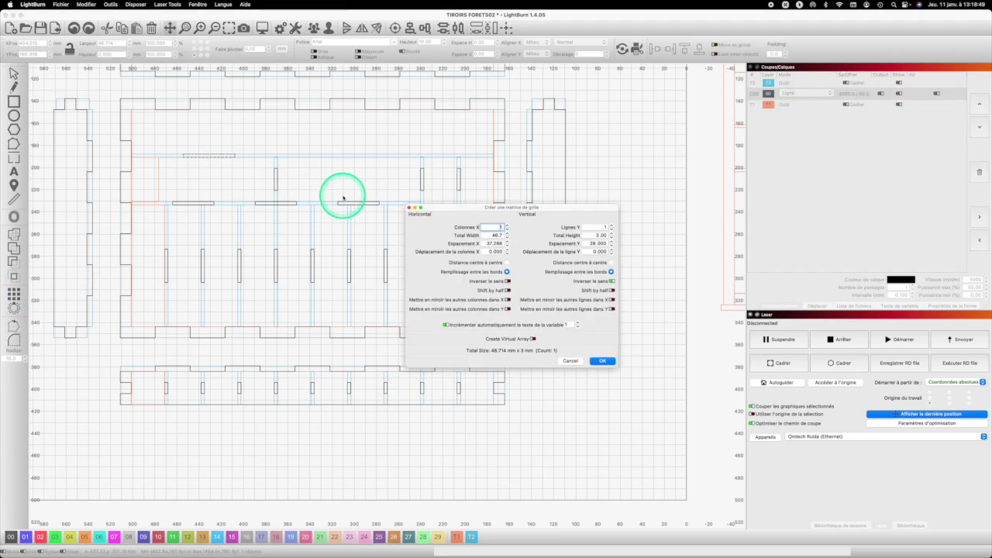
pyautogui.moveTo(500, 225); pyautogui.dragTo(511, 225)
pyautogui.write('3')
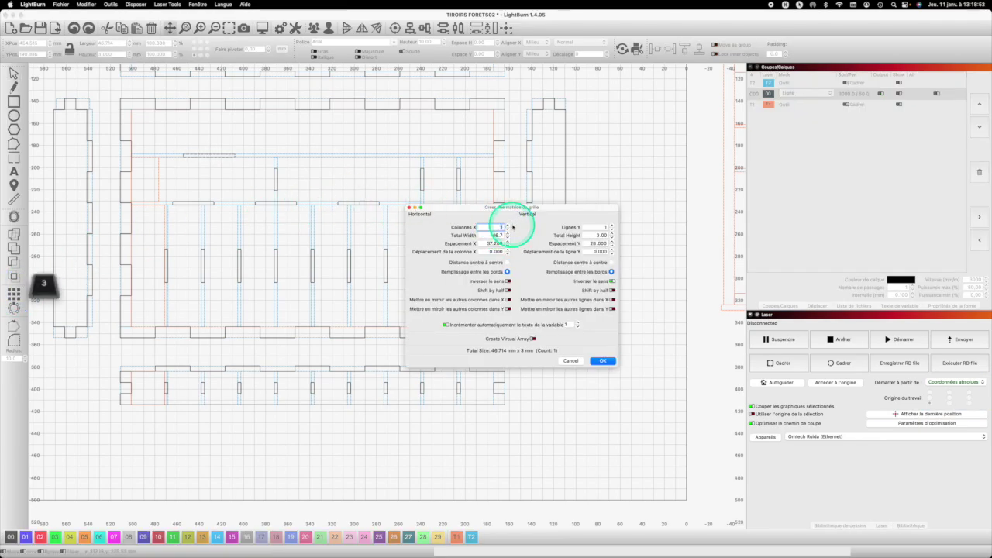
pyautogui.moveTo(485, 243); pyautogui.dragTo(513, 244)
pyautogui.press('cmd+v')
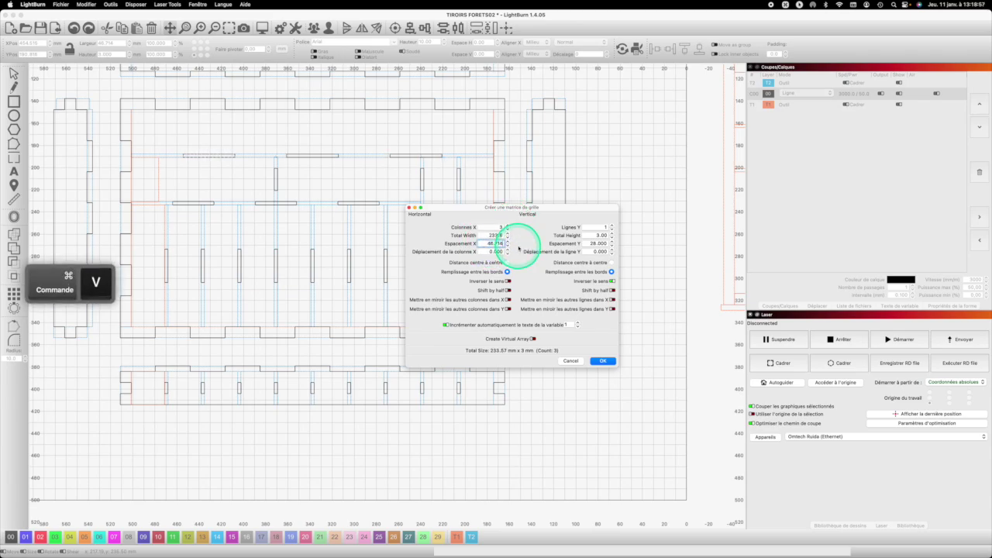
pyautogui.click(601, 359)
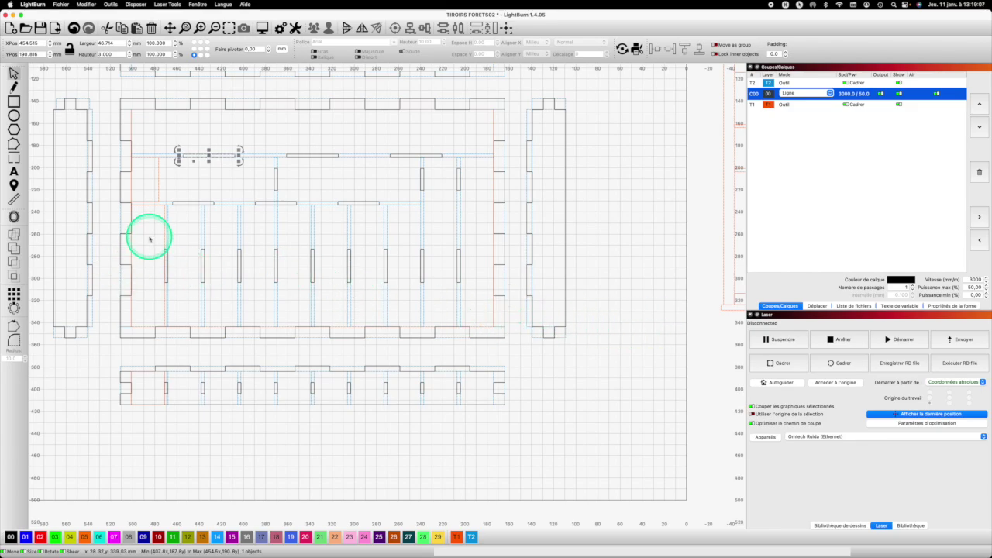
# - Copy the rightmost 3 × 30 mm slot of the lower strip and paste it beside the right side panel
pyautogui.scroll(1, 159, 233)
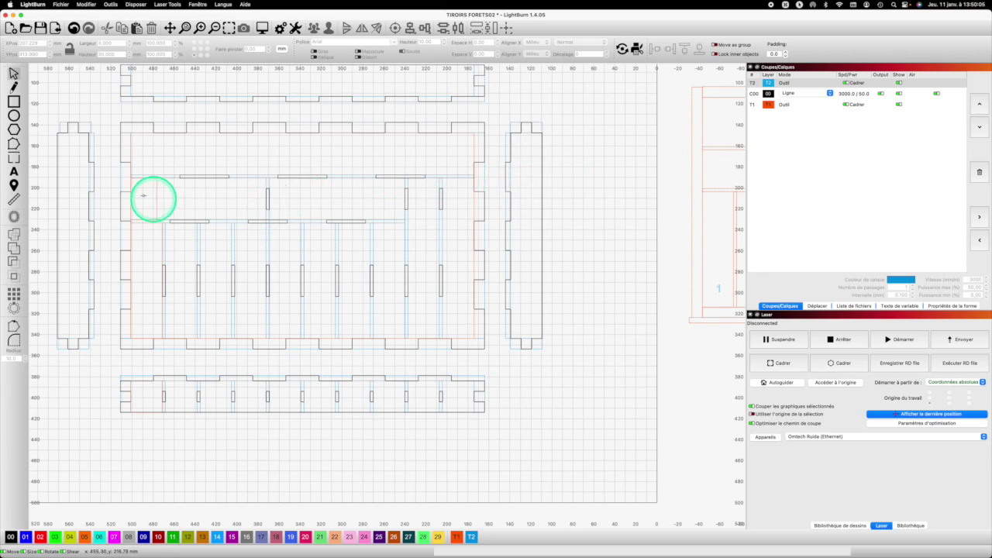
pyautogui.press('Delete')
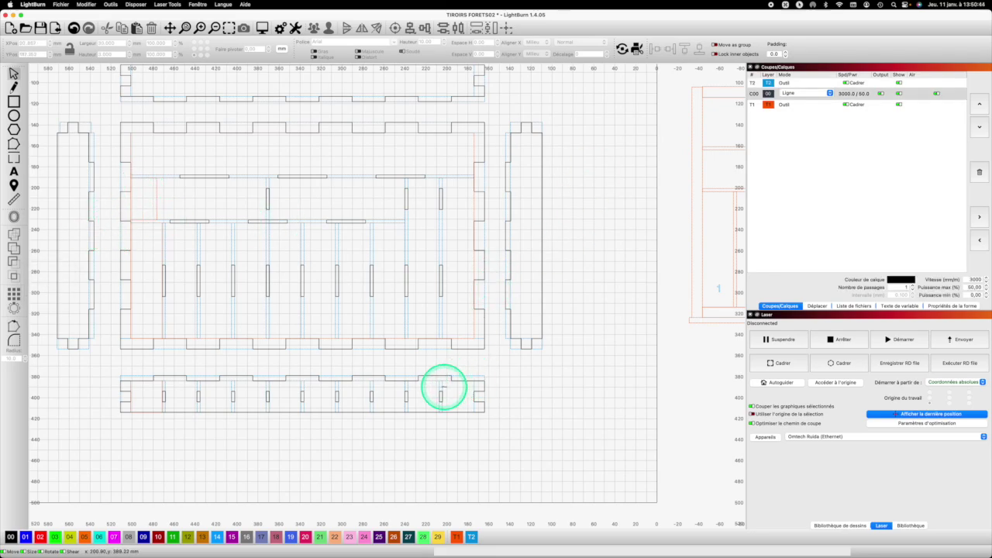
pyautogui.click(442, 387)
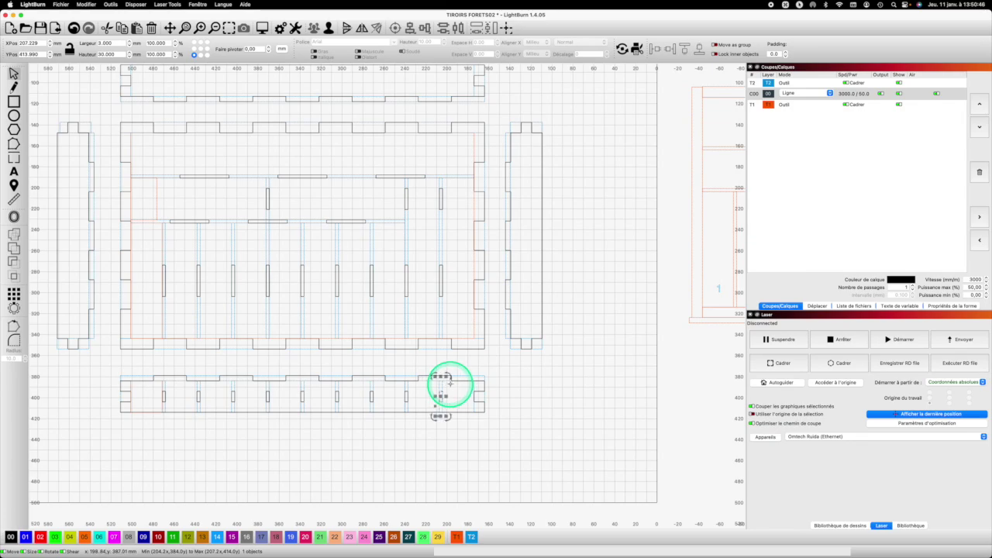
pyautogui.press('super+c')
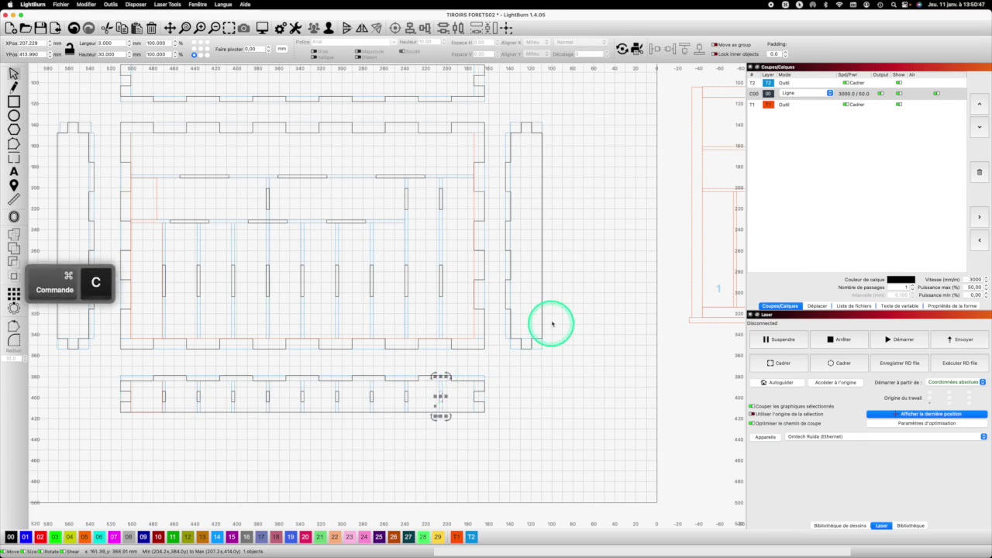
pyautogui.click(571, 194)
pyautogui.press('super+v')
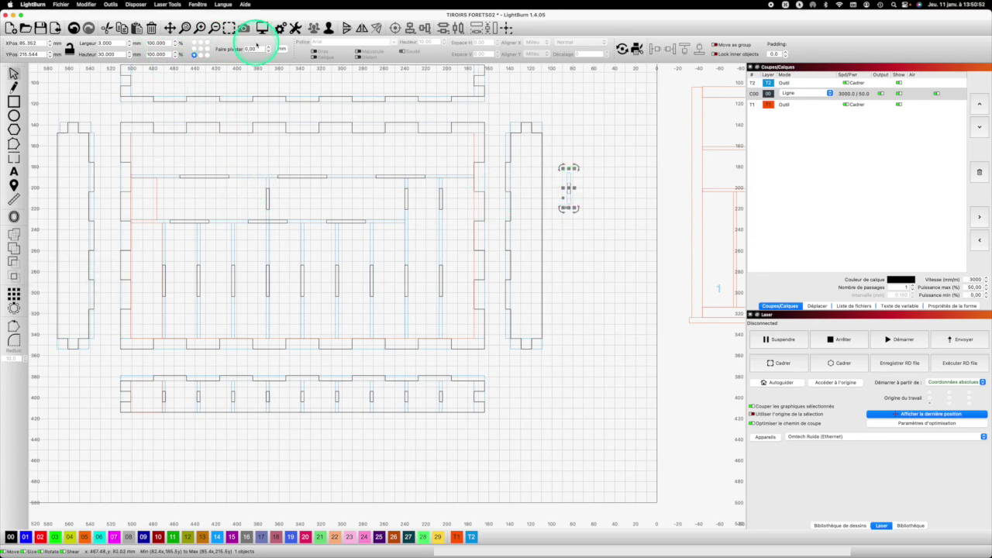
# - Rotate the pasted slot by 90 degrees
pyautogui.click(231, 49)
pyautogui.write('90')
pyautogui.press('Return')
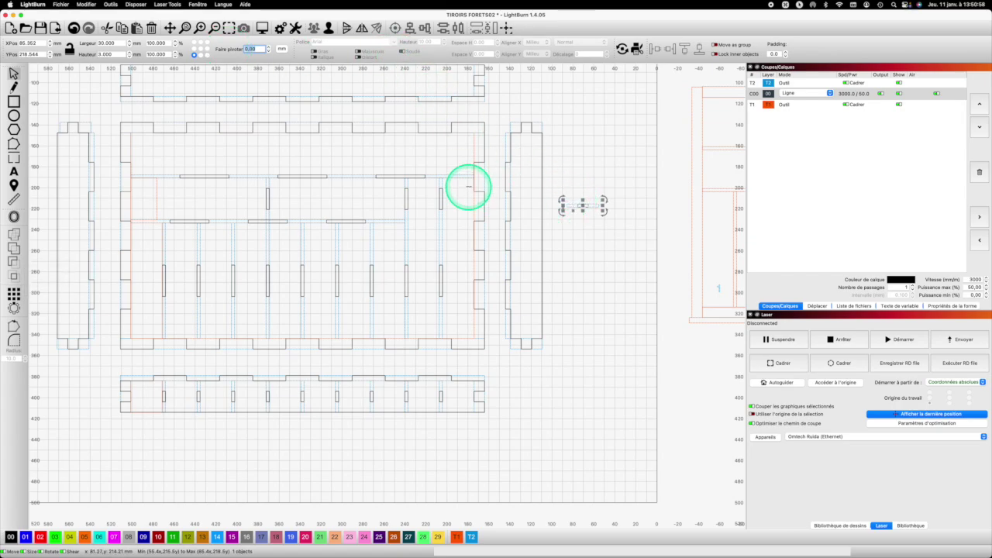
# - Align the rotated slot vertically with the main panel's upper partition outline
pyautogui.press('shift')
pyautogui.keyDown('shift'); pyautogui.click(465, 174); pyautogui.keyUp('shift')
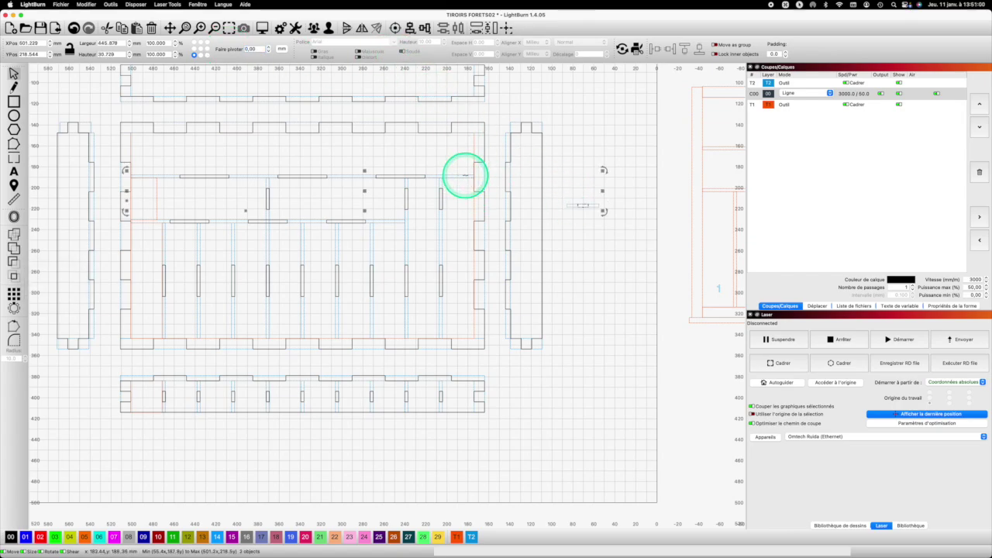
pyautogui.click(411, 26)
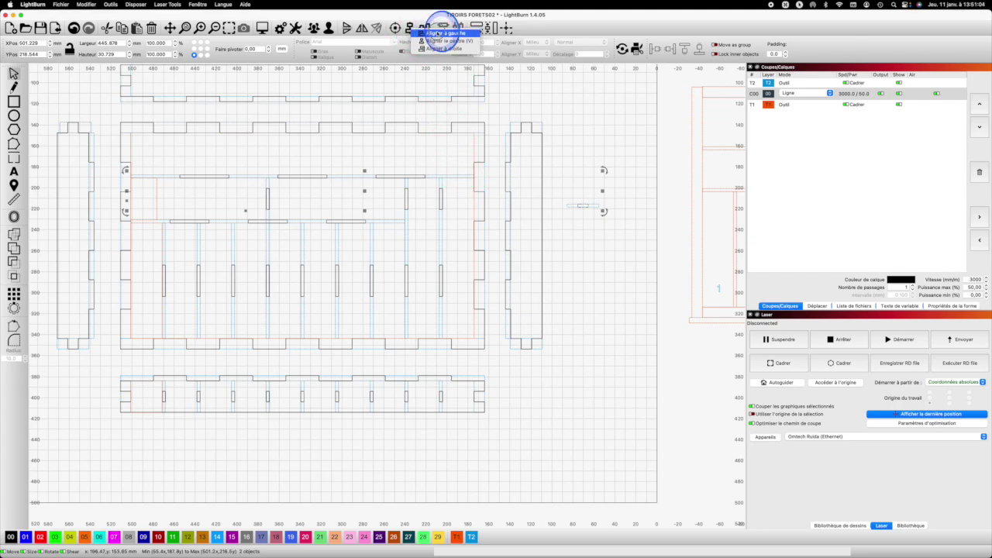
pyautogui.click(438, 32)
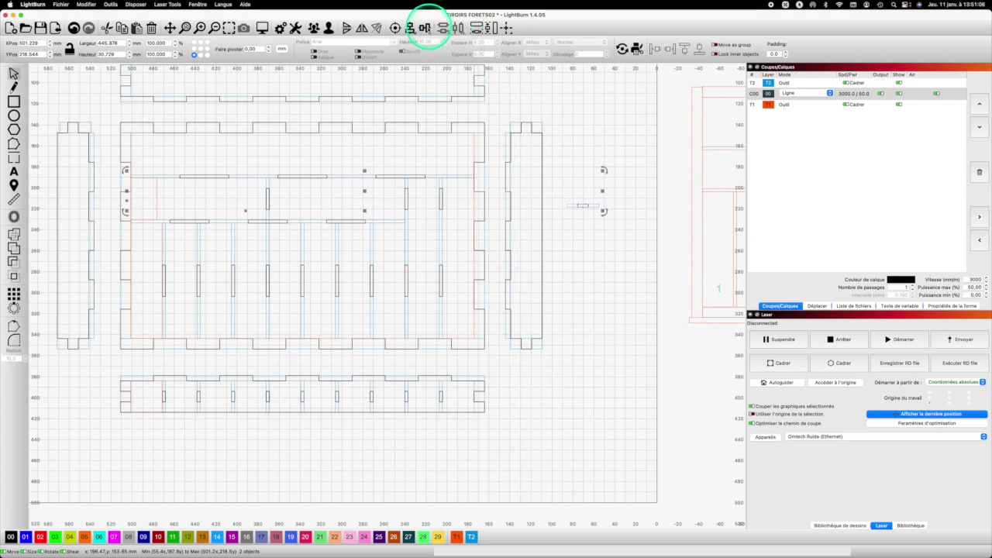
pyautogui.click(425, 27)
pyautogui.click(457, 32)
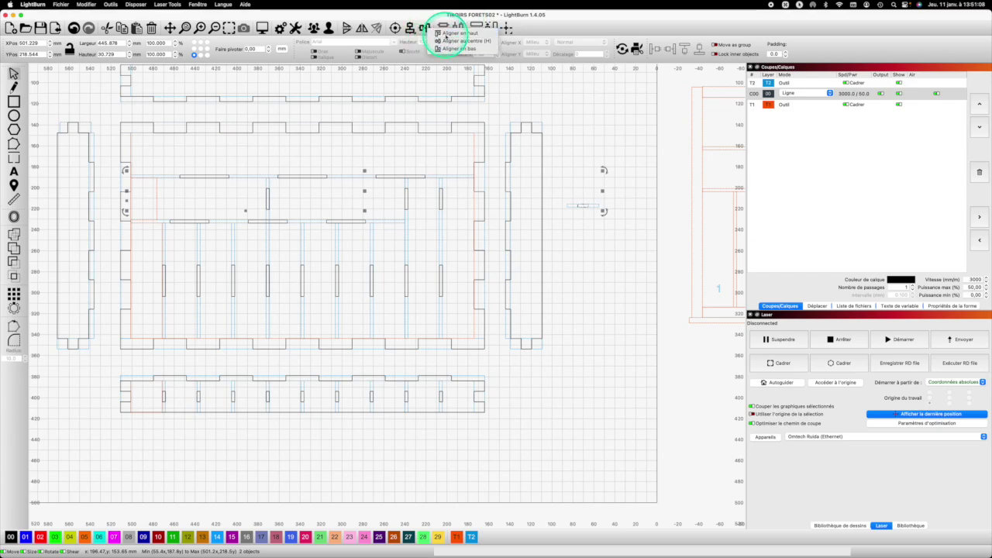
pyautogui.scroll(1, 574, 174)
# - Align the slot flush with the right edge of the right side panel
pyautogui.click(575, 180)
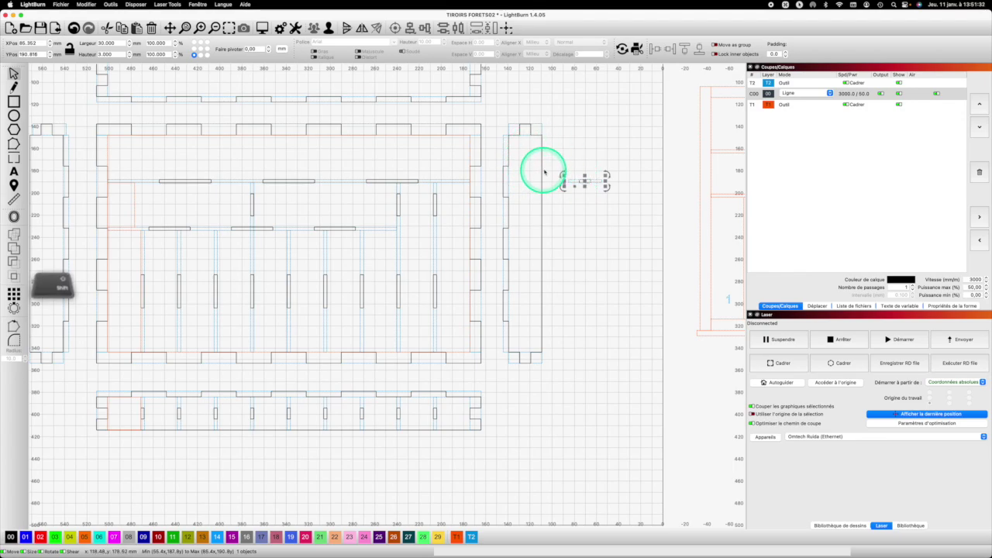
pyautogui.click(549, 168)
pyautogui.keyDown('shift'); pyautogui.click(548, 162); pyautogui.keyUp('shift')
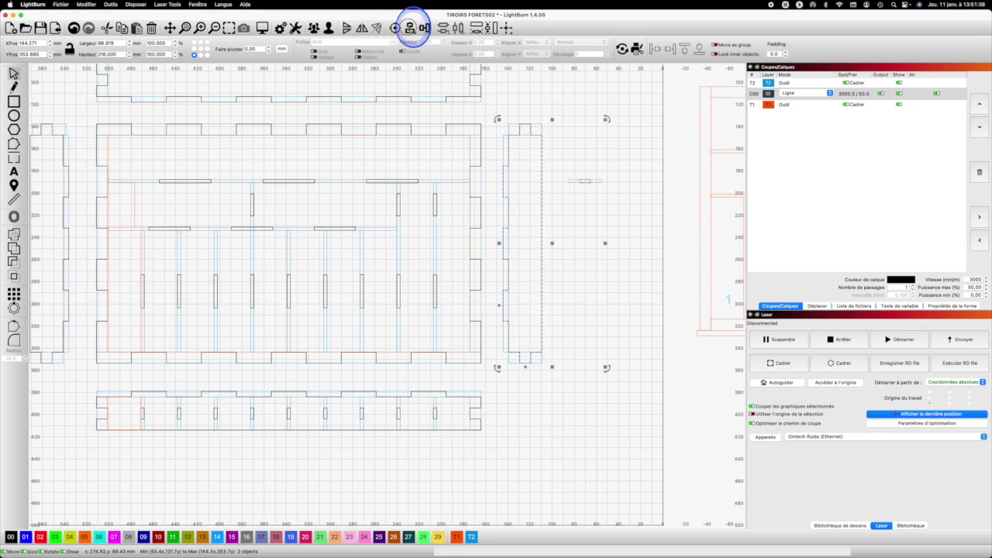
pyautogui.click(410, 27)
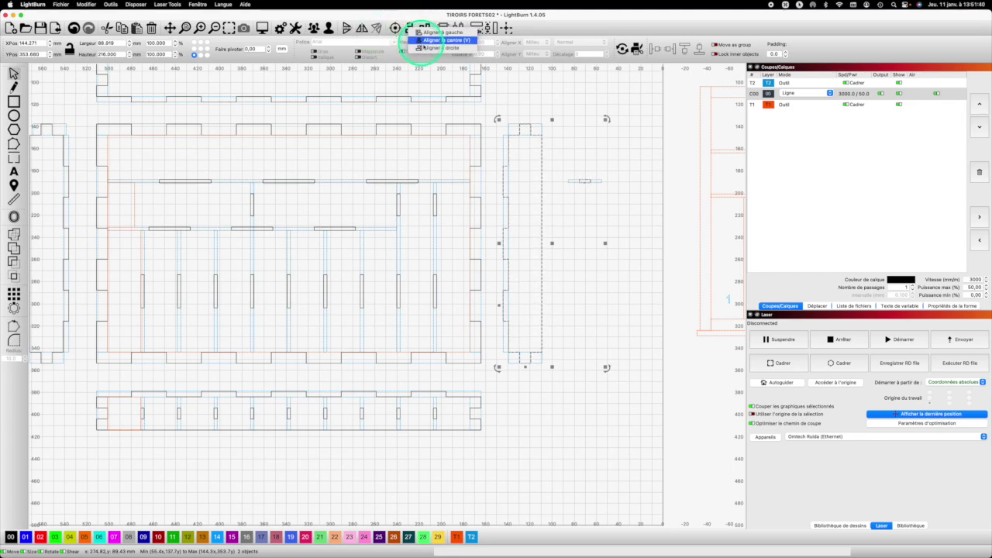
pyautogui.click(433, 48)
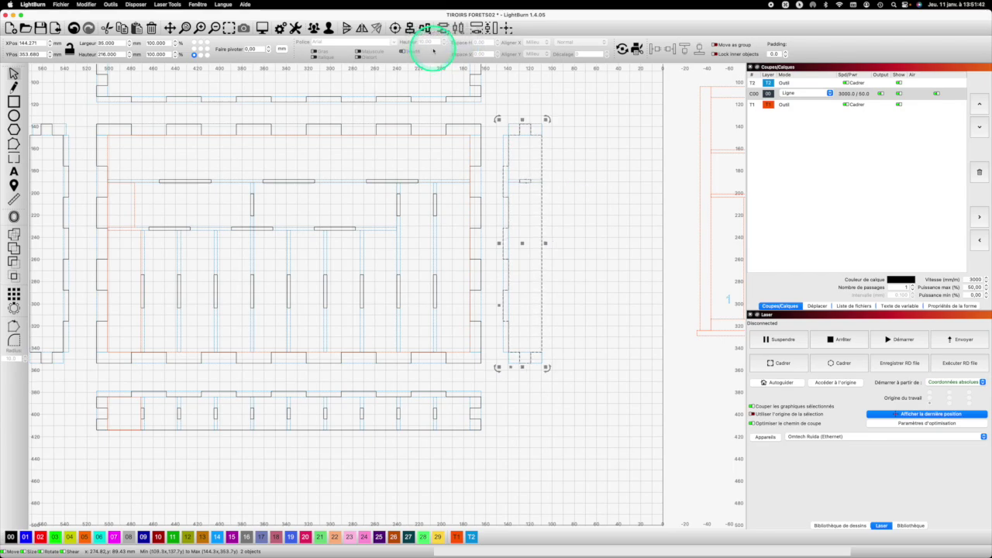
pyautogui.click(496, 190)
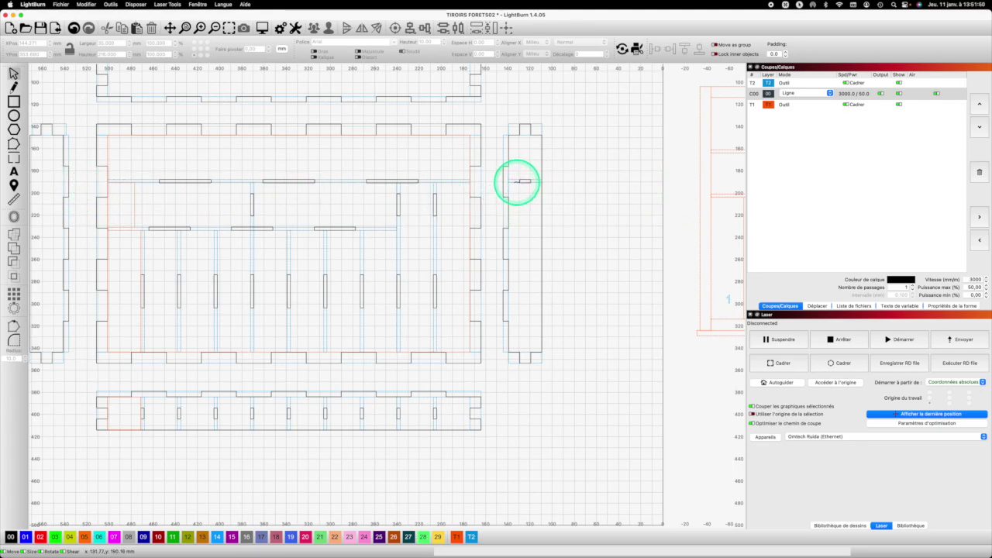
# - Paste a copy of this slot onto the left side panel and bottom-align it with the upper partition outline
pyautogui.click(522, 181)
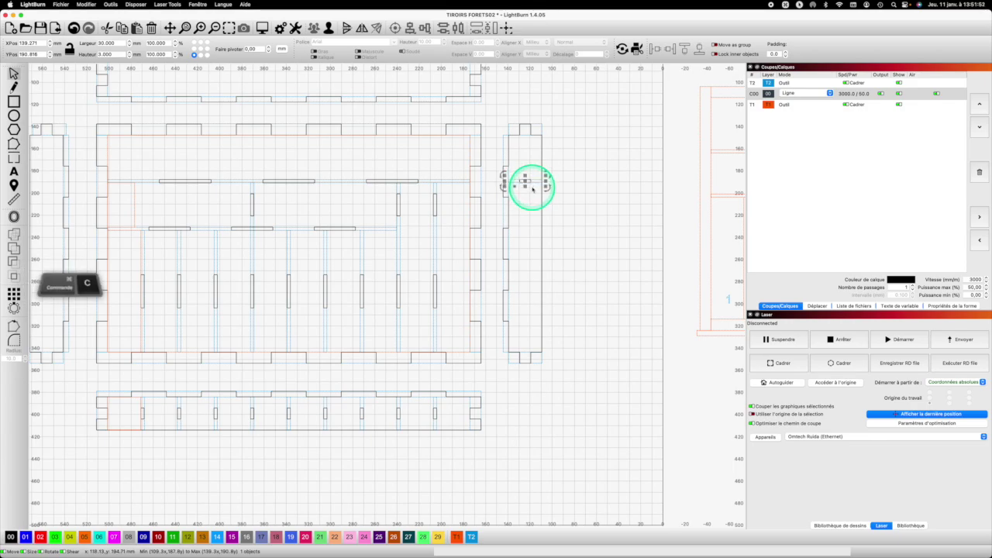
pyautogui.press('super+c')
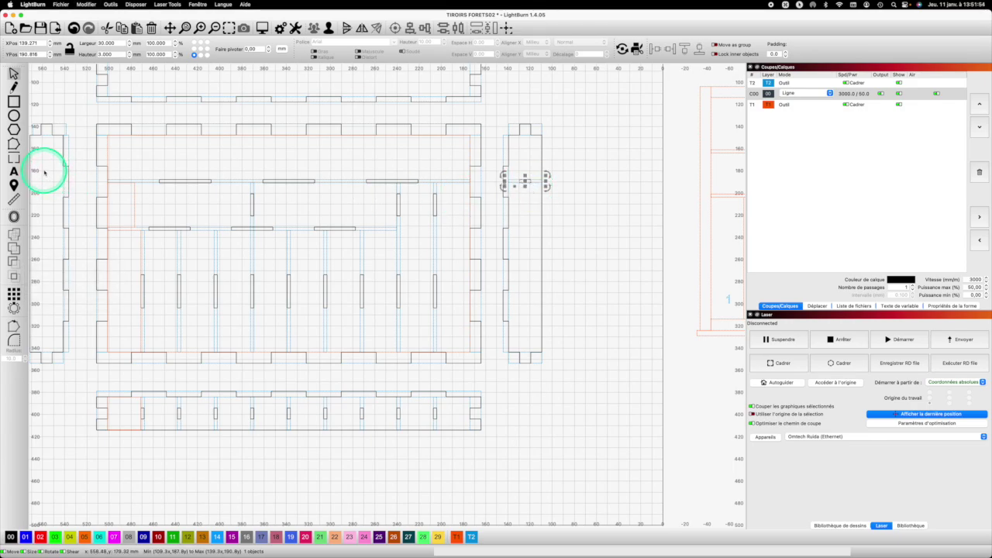
pyautogui.press('super+v')
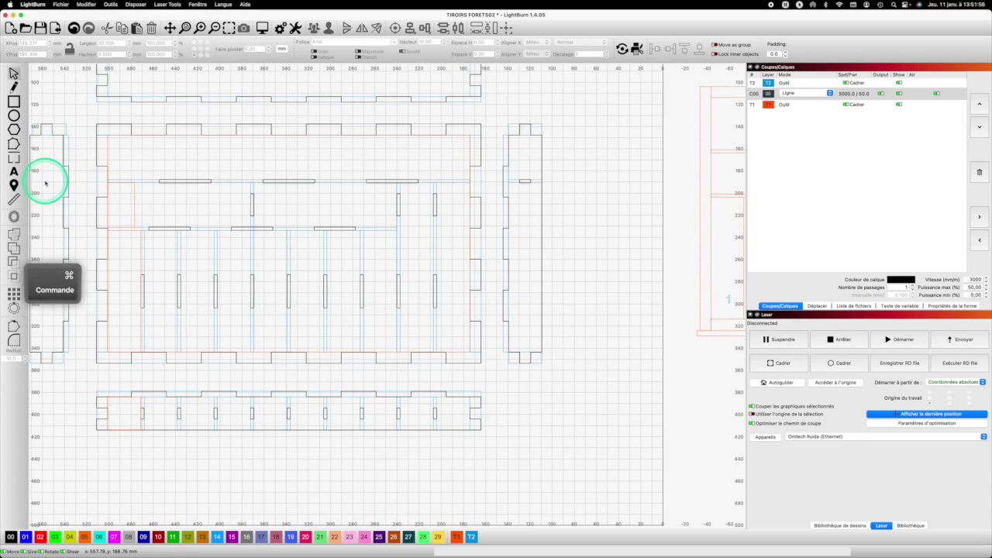
pyautogui.press('shift')
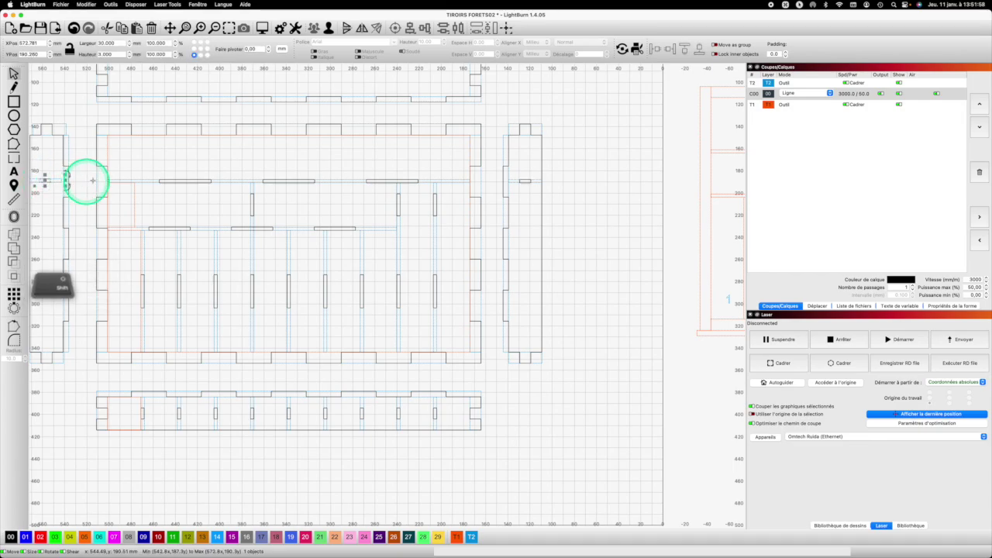
pyautogui.keyDown('shift'); pyautogui.click(113, 179); pyautogui.keyUp('shift')
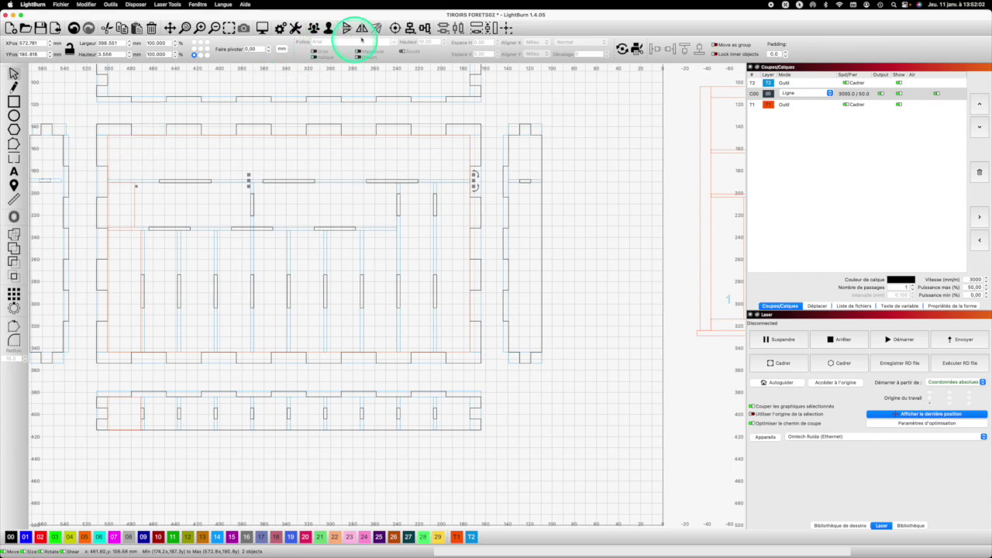
pyautogui.click(424, 29)
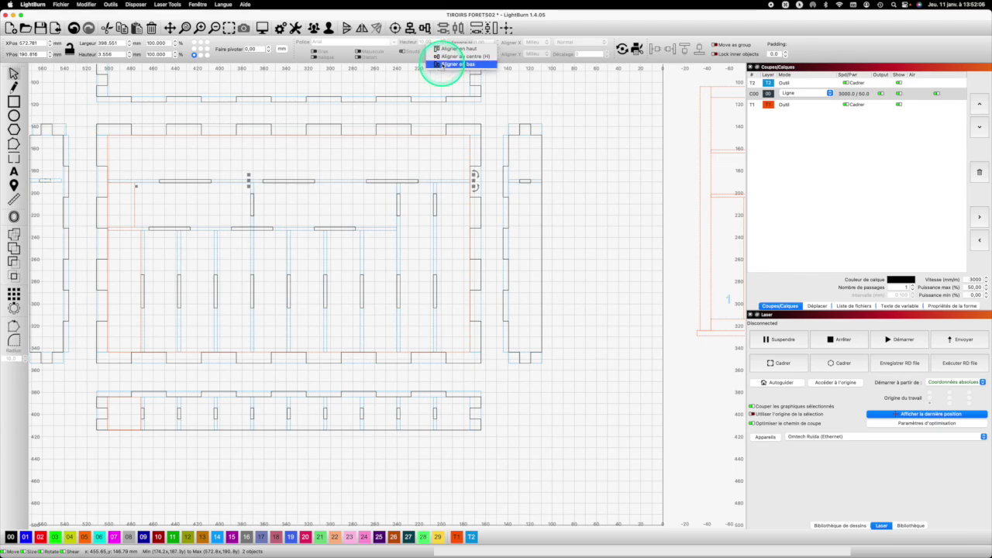
pyautogui.click(449, 64)
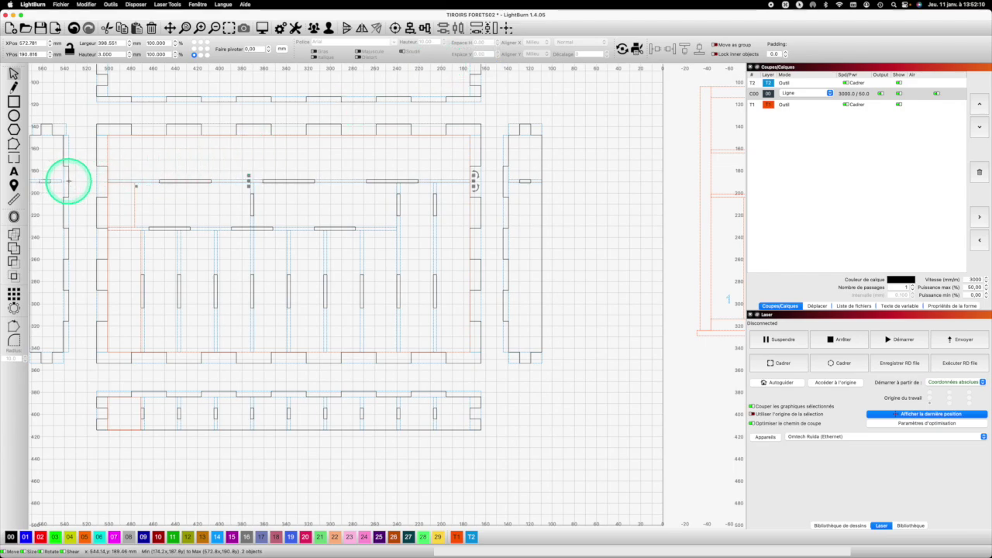
# - Align the copied slot flush with the left edge of the left side panel
pyautogui.click(228, 28)
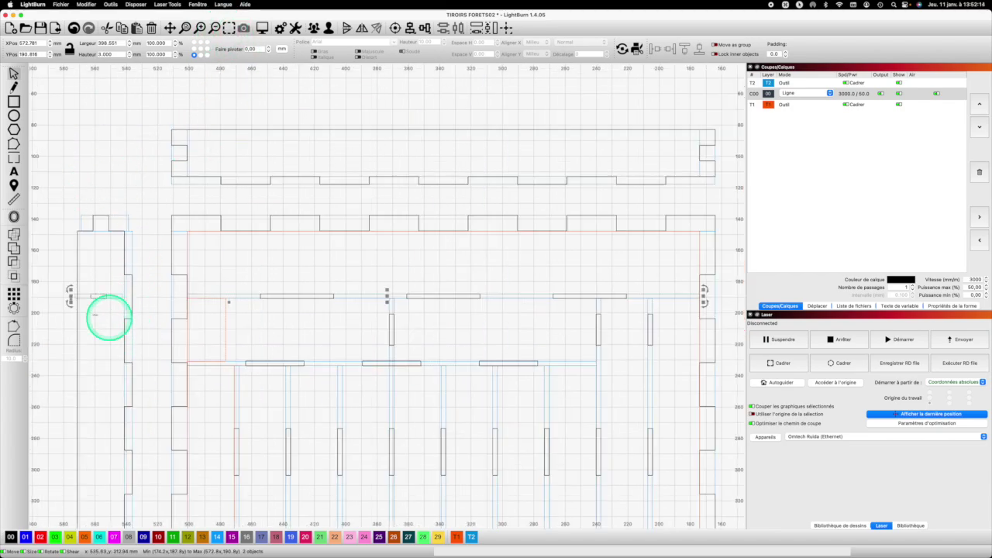
pyautogui.press('shift')
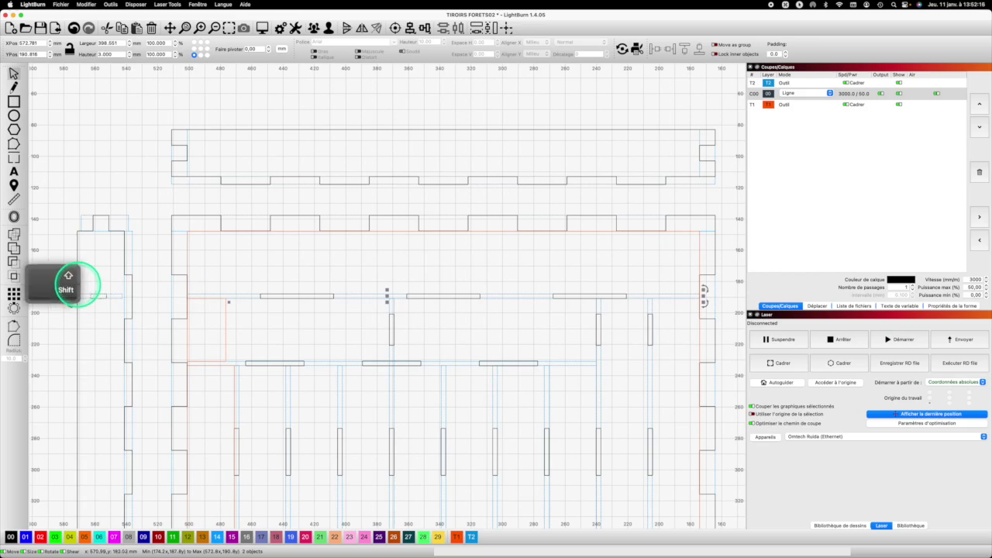
pyautogui.press('Escape')
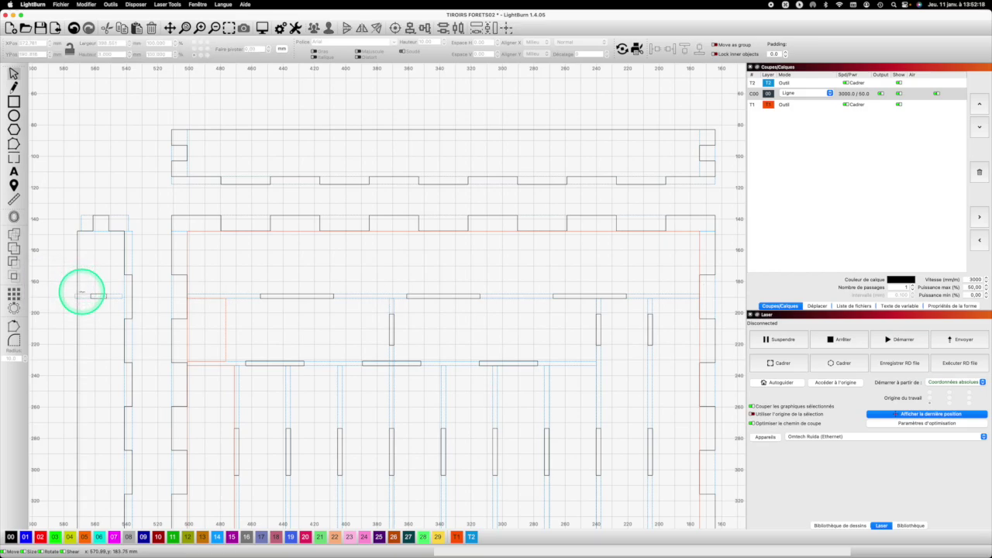
pyautogui.click(91, 294)
pyautogui.press('shift')
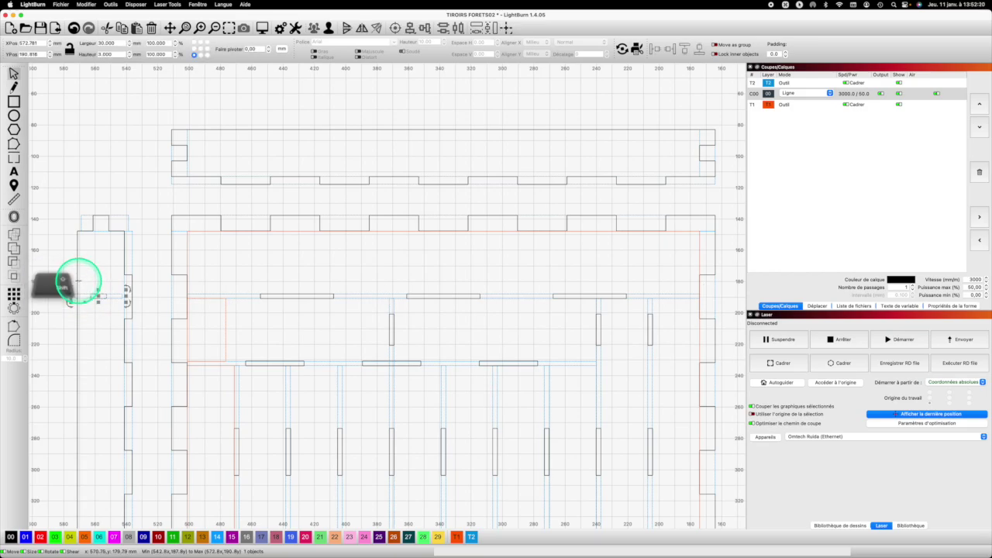
pyautogui.keyDown('shift'); pyautogui.click(76, 258); pyautogui.keyUp('shift')
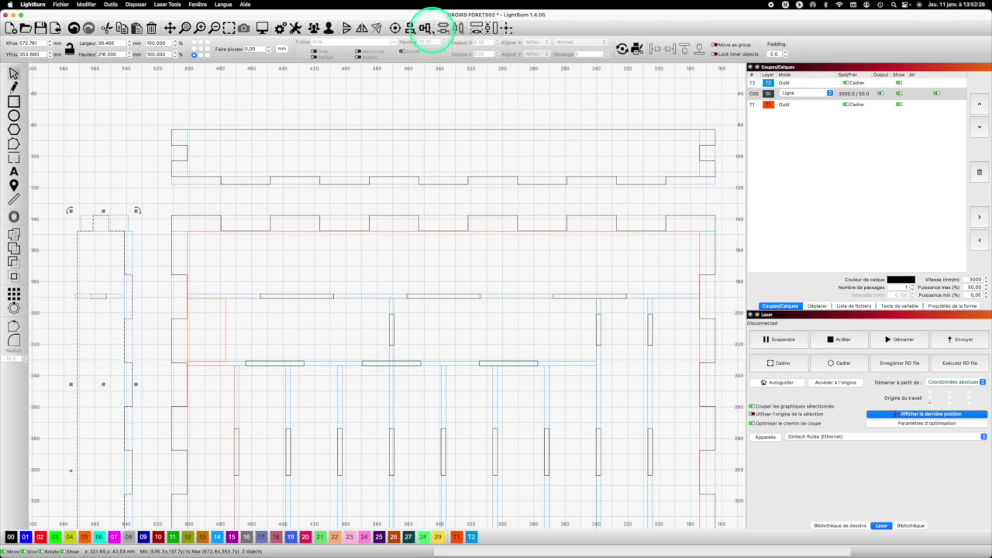
pyautogui.click(416, 28)
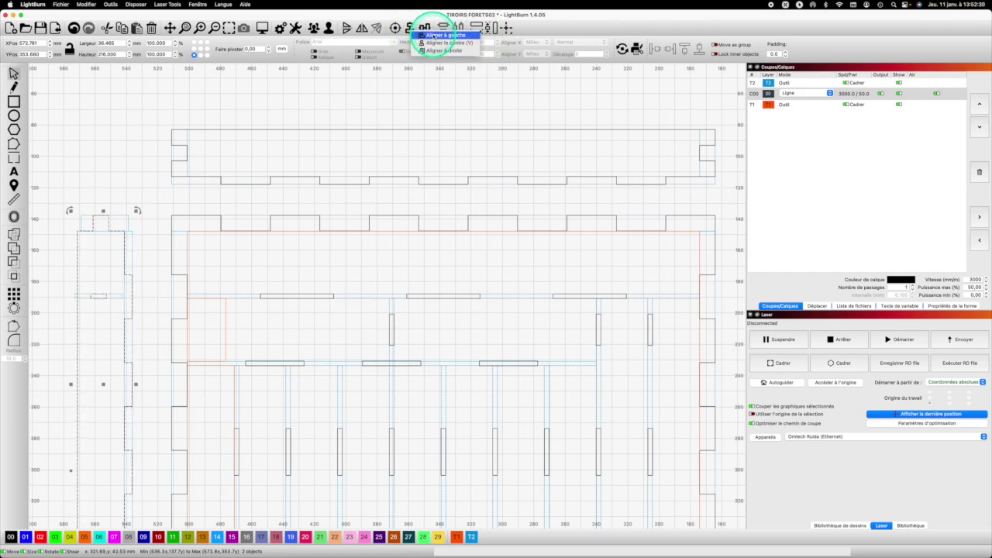
pyautogui.click(438, 35)
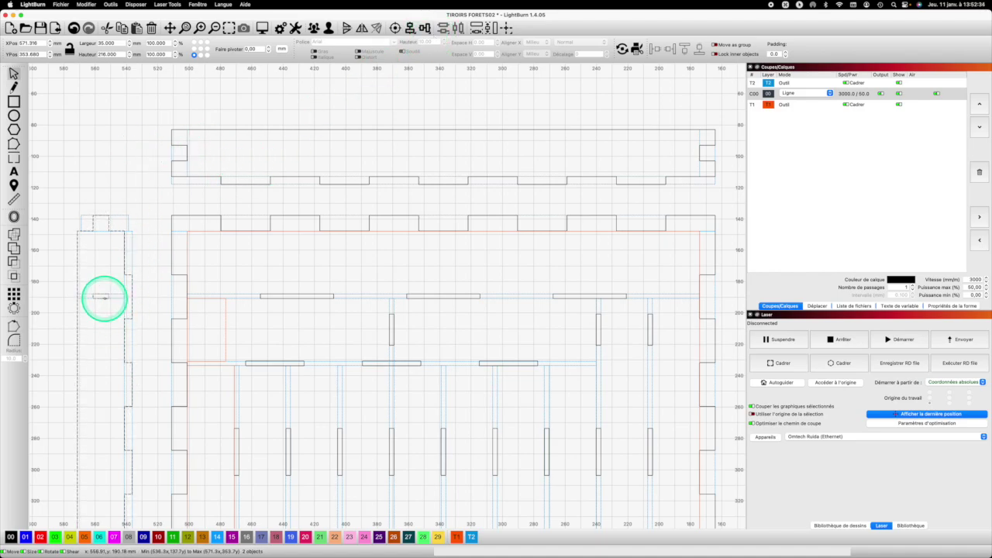
pyautogui.click(99, 287)
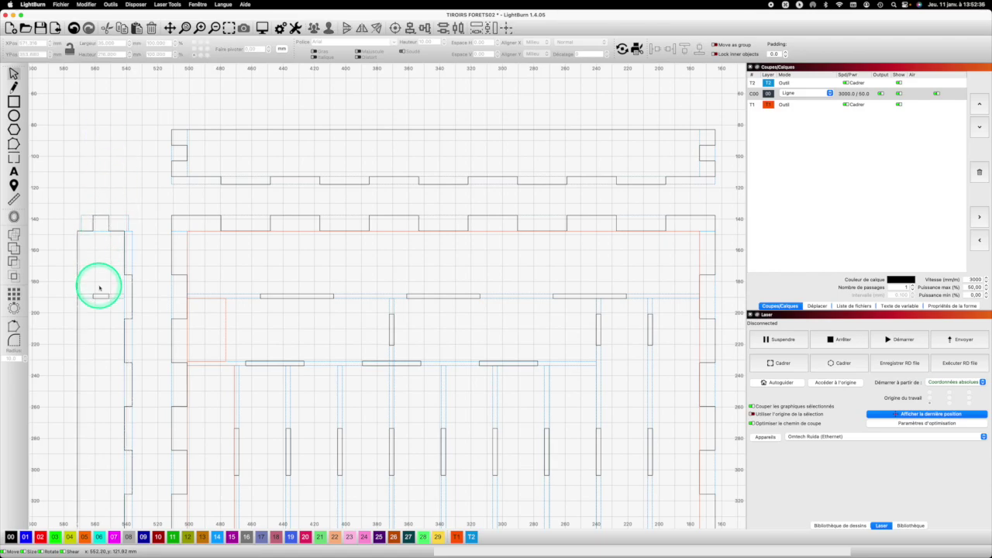
# - Paste a copy of the left side panel's slot below the original and bottom-align it with the lower partition outline
pyautogui.click(100, 295)
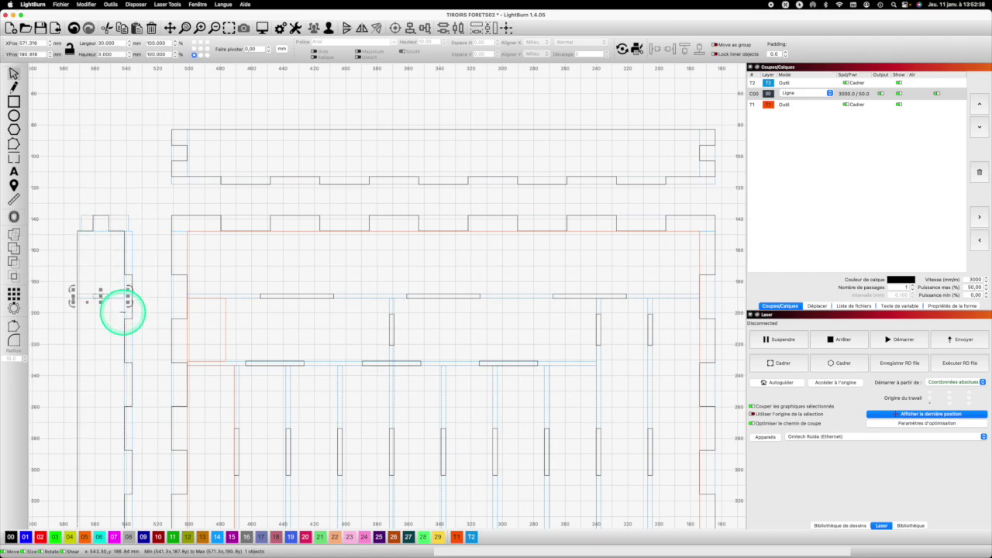
pyautogui.press('super+c')
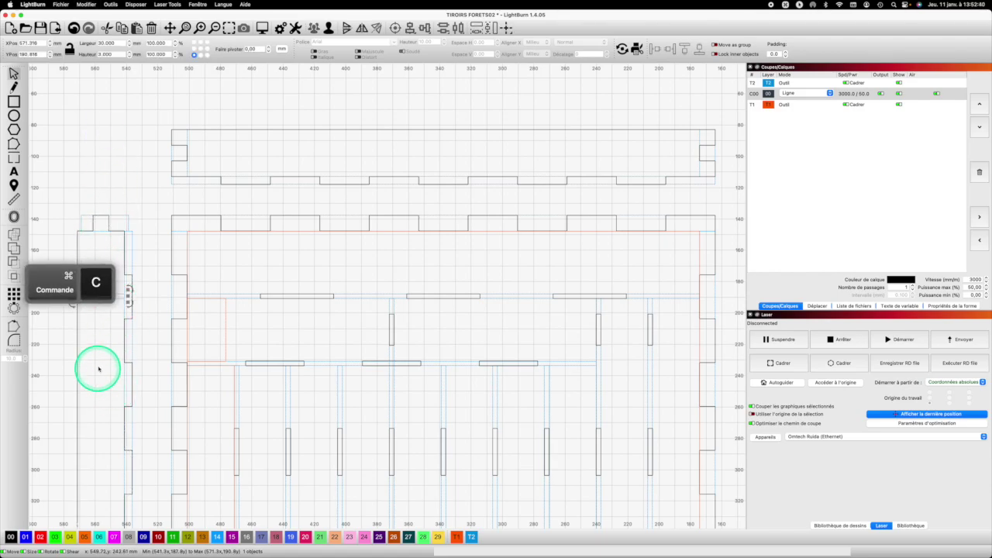
pyautogui.press('super+v')
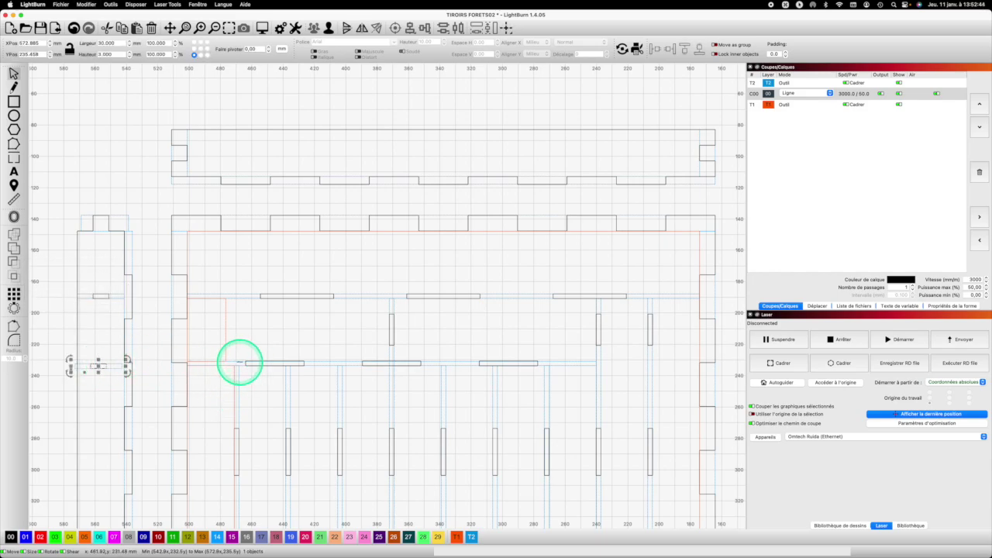
pyautogui.keyDown('shift'); pyautogui.click(239, 361); pyautogui.keyUp('shift')
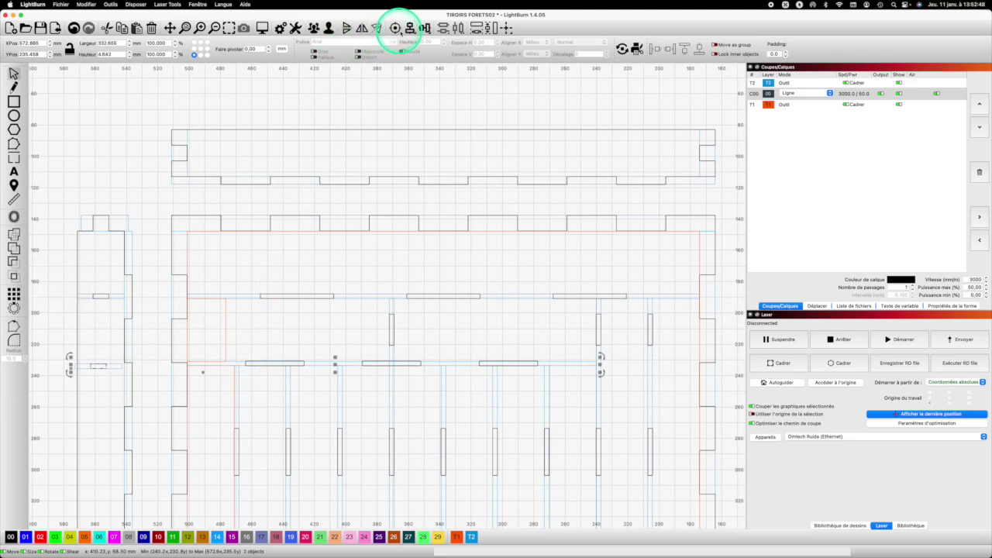
pyautogui.click(425, 28)
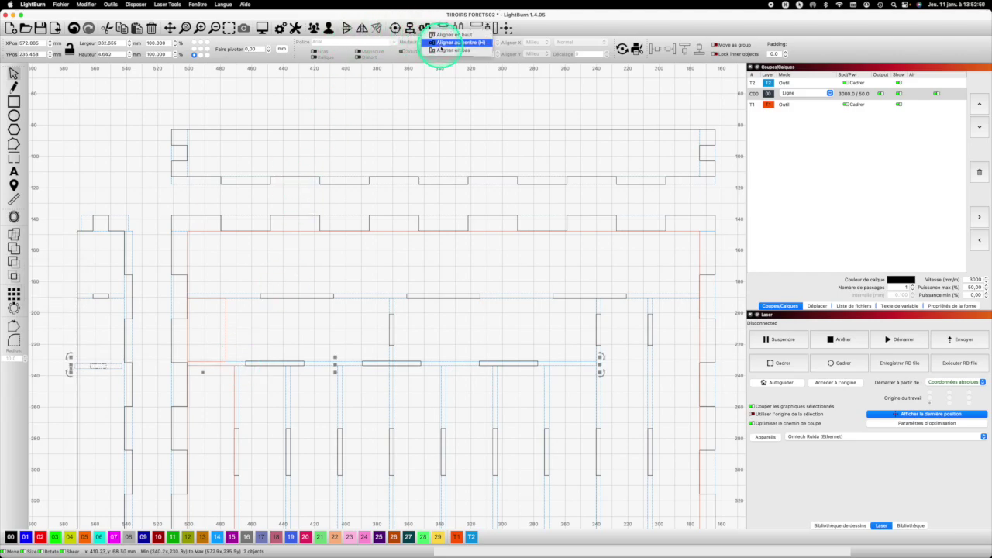
pyautogui.click(441, 50)
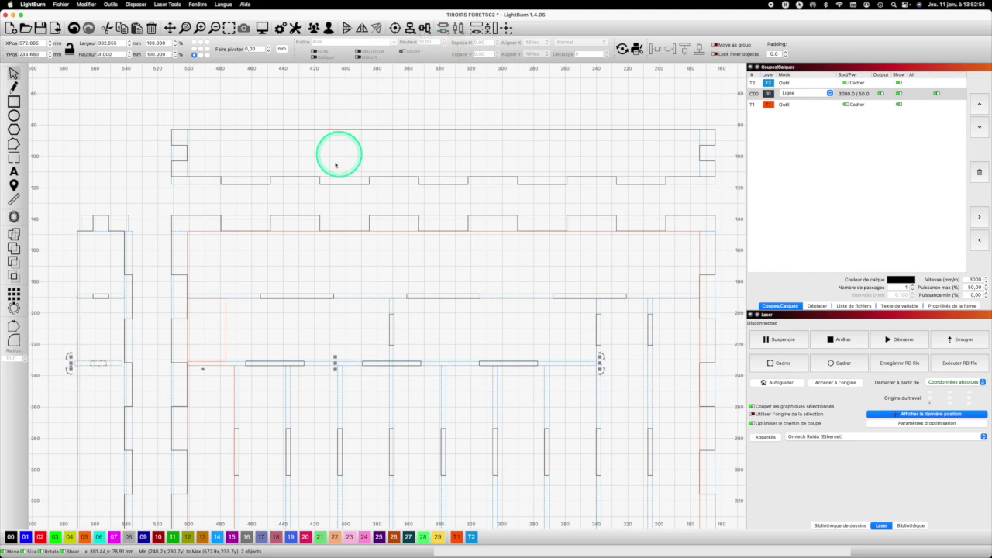
# - Align the lower slot copy flush with the left edge of the left side panel
pyautogui.keyDown('shift'); pyautogui.click(78, 330); pyautogui.keyUp('shift')
pyautogui.press('Escape')
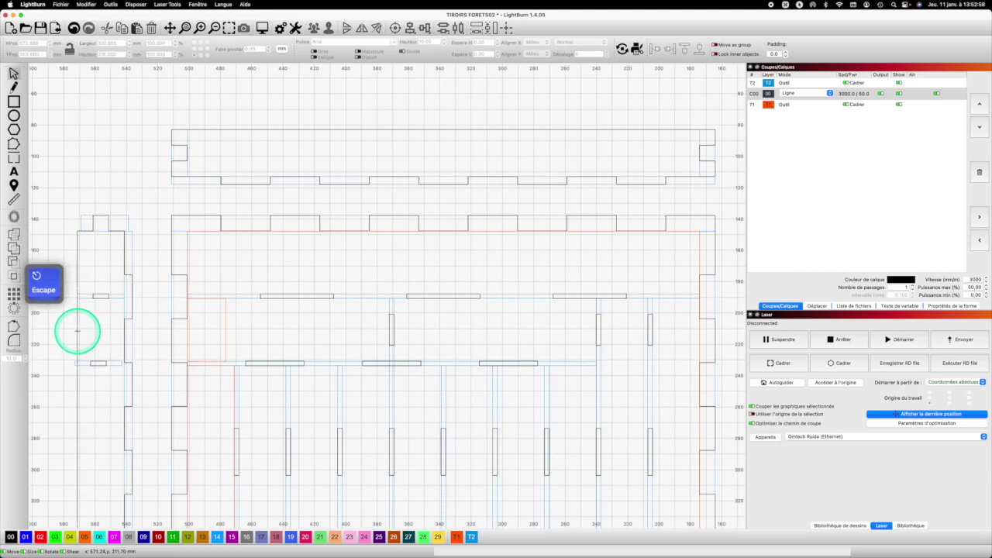
pyautogui.click(94, 363)
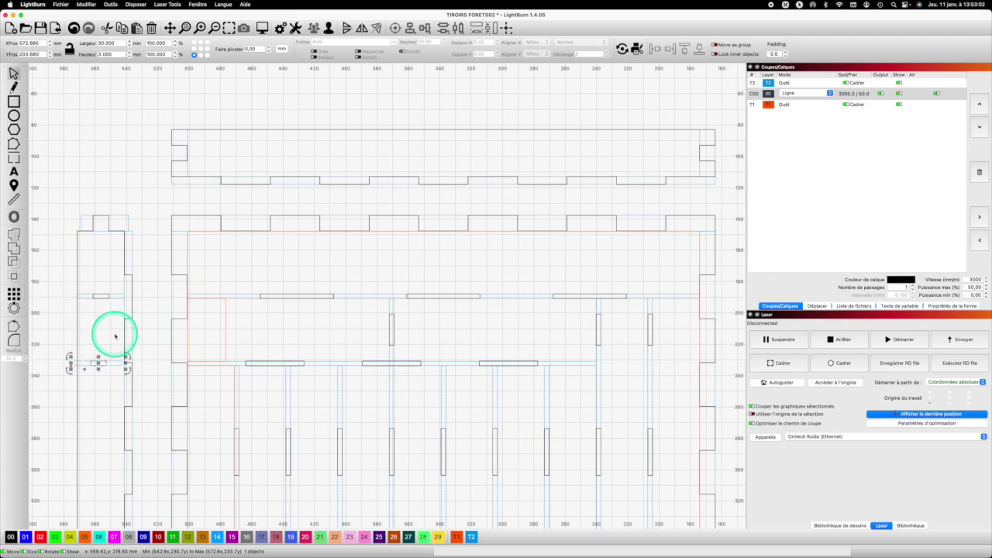
pyautogui.keyDown('shift'); pyautogui.click(83, 332); pyautogui.keyUp('shift')
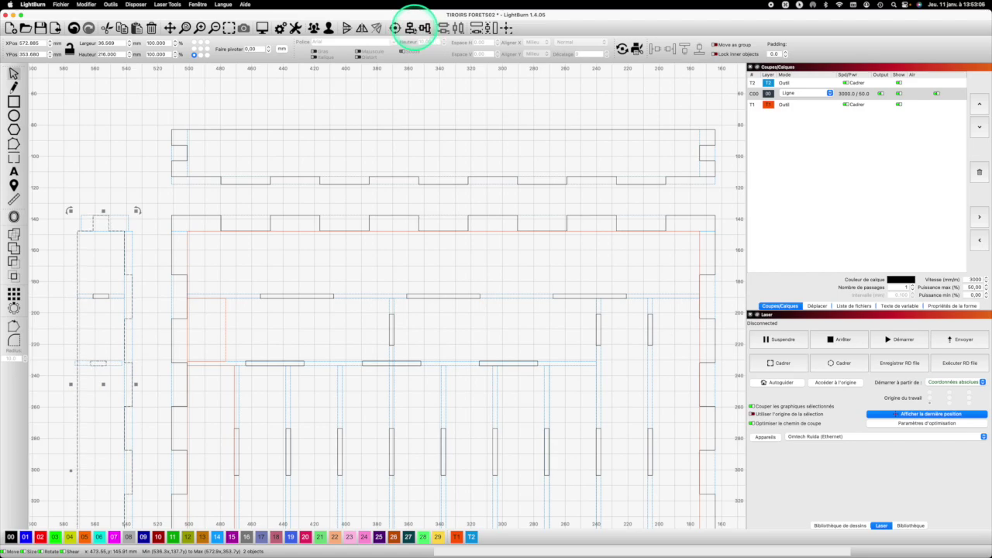
pyautogui.click(410, 28)
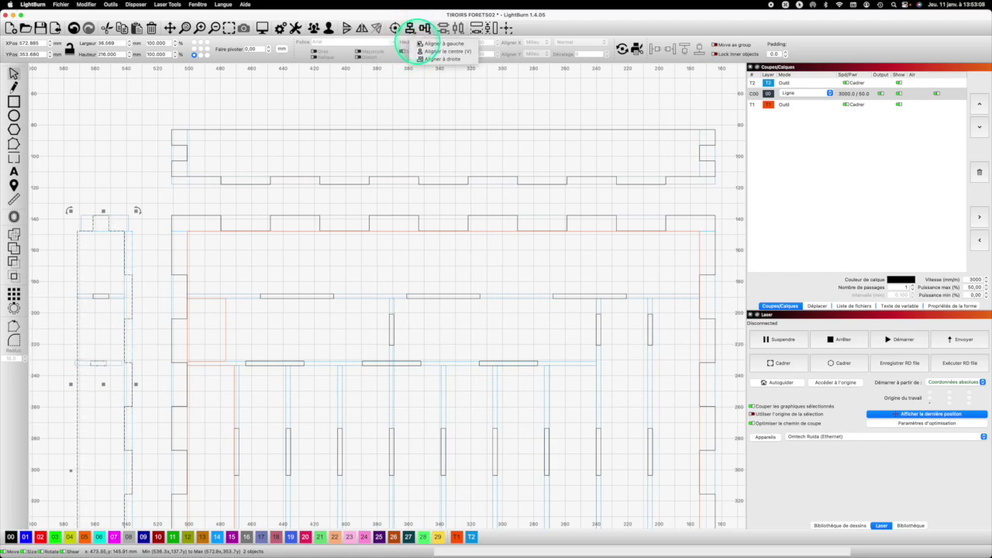
pyautogui.click(73, 138)
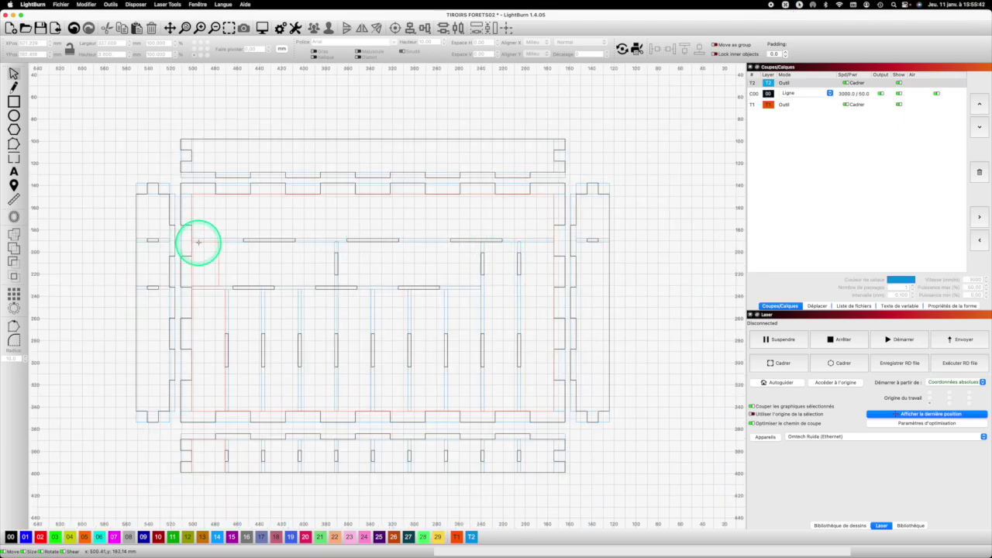
# - Draw a rectangle about 342 mm by 16 mm above the top panel for the upper partition
pyautogui.scroll(-1, 232, 238)
pyautogui.click(234, 239)
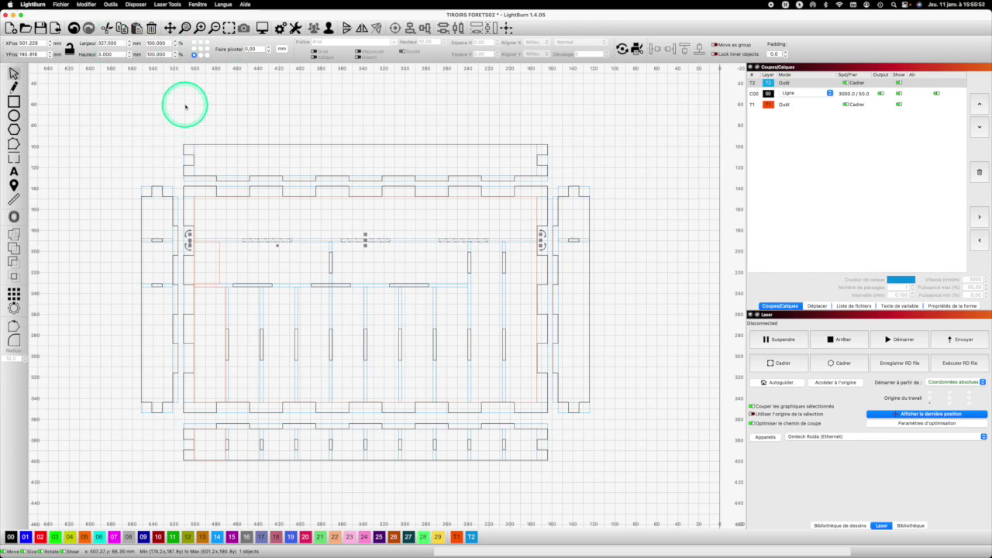
pyautogui.moveTo(184, 105); pyautogui.dragTo(531, 125)
pyautogui.click(14, 101)
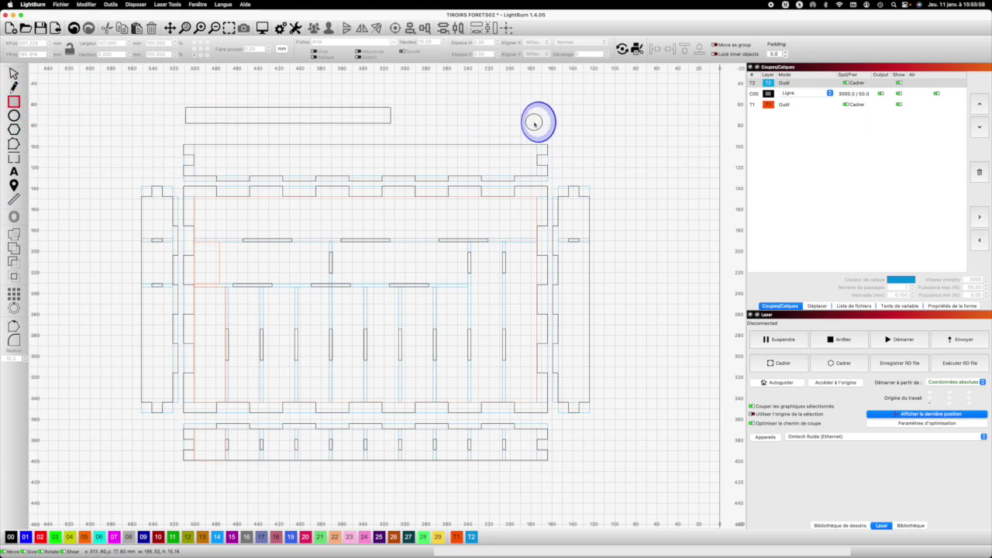
pyautogui.click(406, 117)
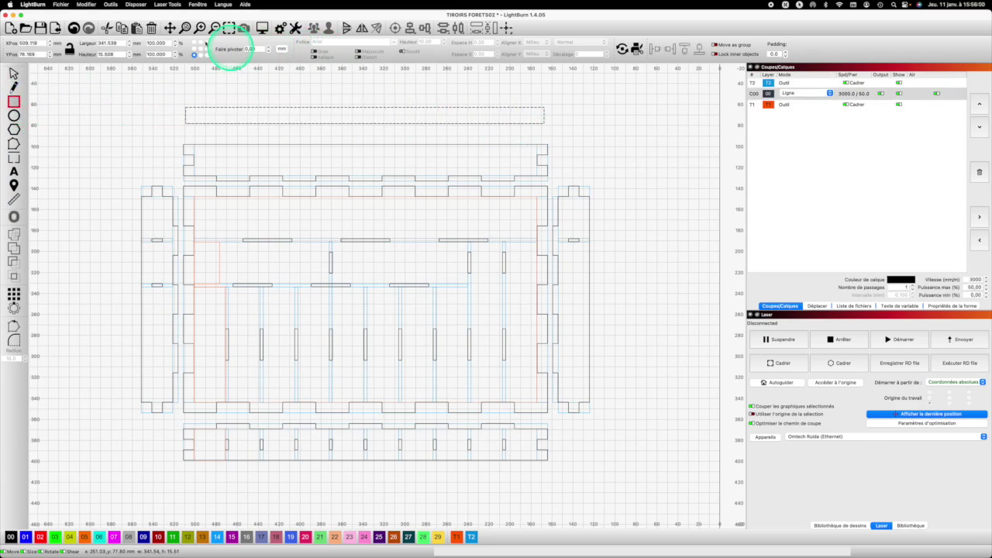
# - Set the new rectangle's width to 327 mm and its height to 30 mm
pyautogui.doubleClick(122, 42)
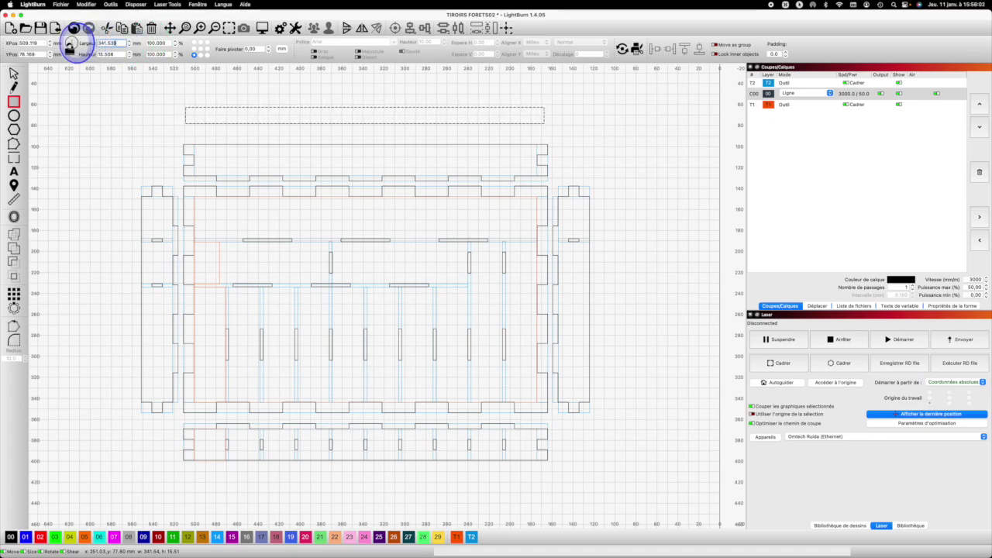
pyautogui.write('327')
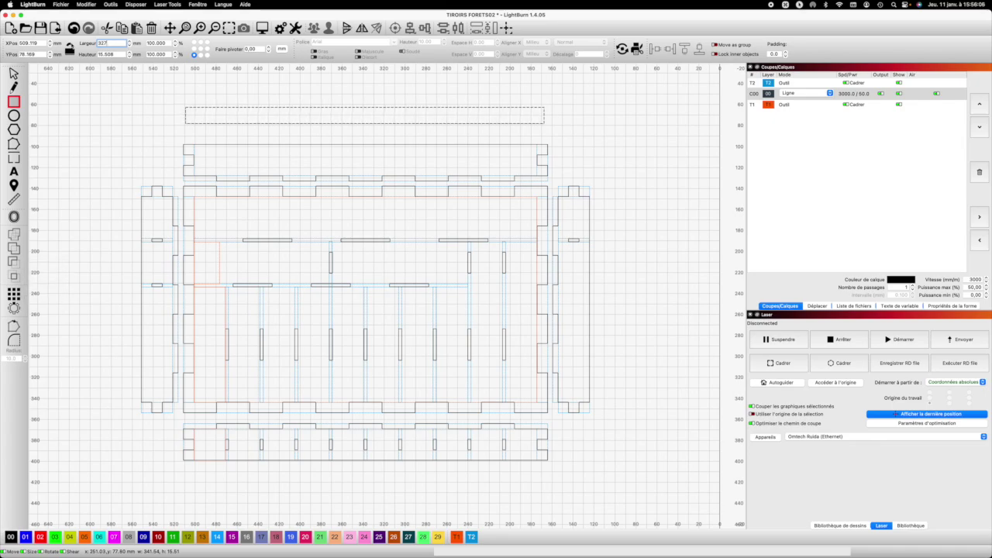
pyautogui.click(71, 51)
pyautogui.press('Tab')
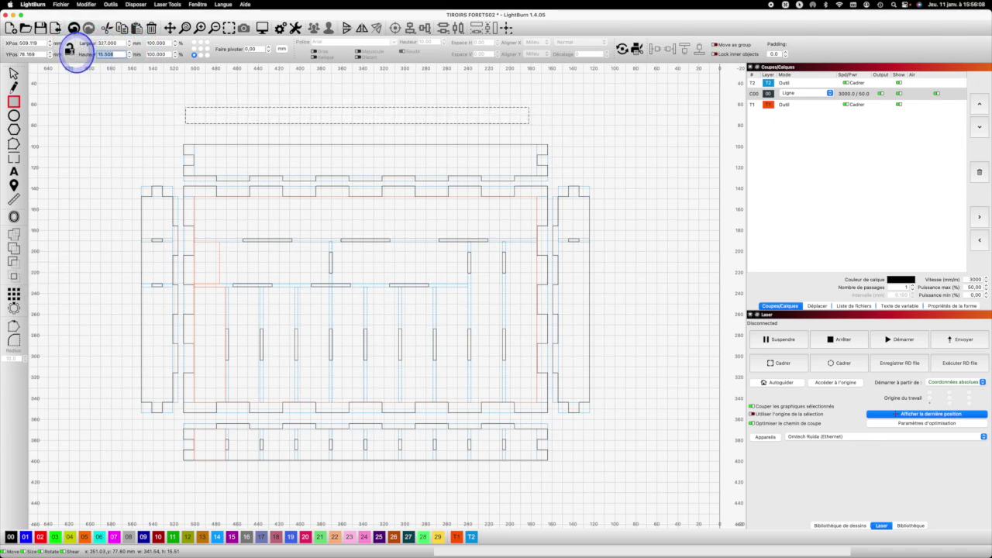
pyautogui.write('30')
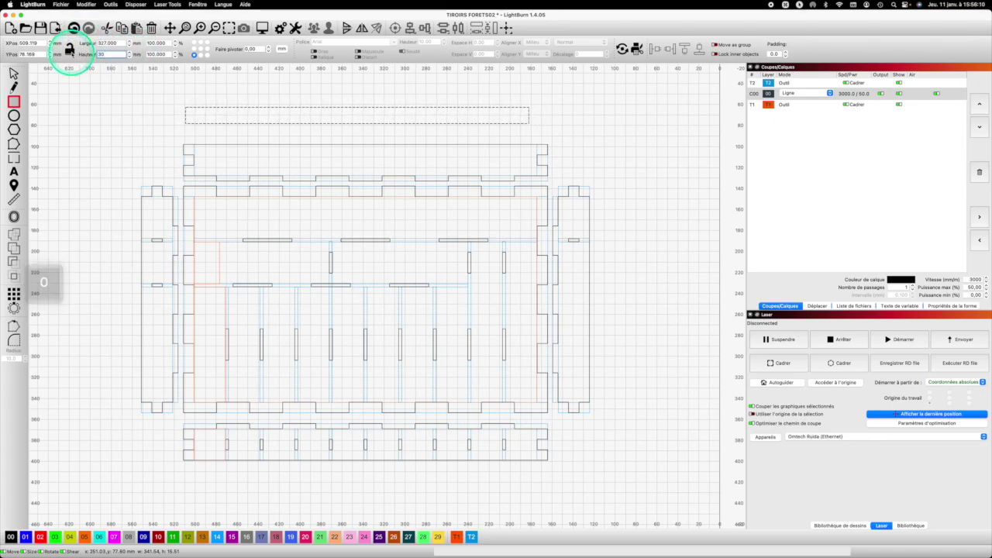
pyautogui.press('Return')
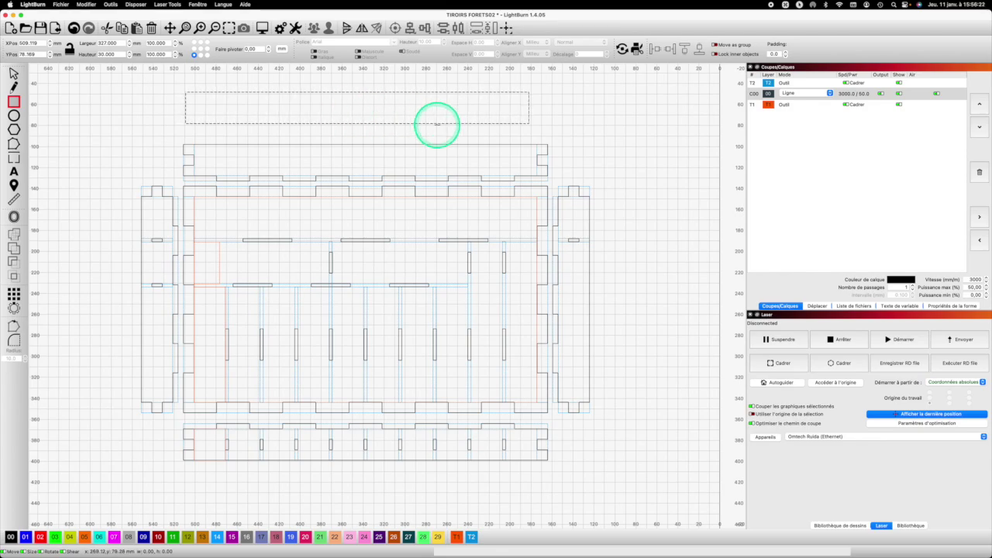
# - Right-align the new rectangle with the upper partition outline on the main panel
pyautogui.click(213, 239)
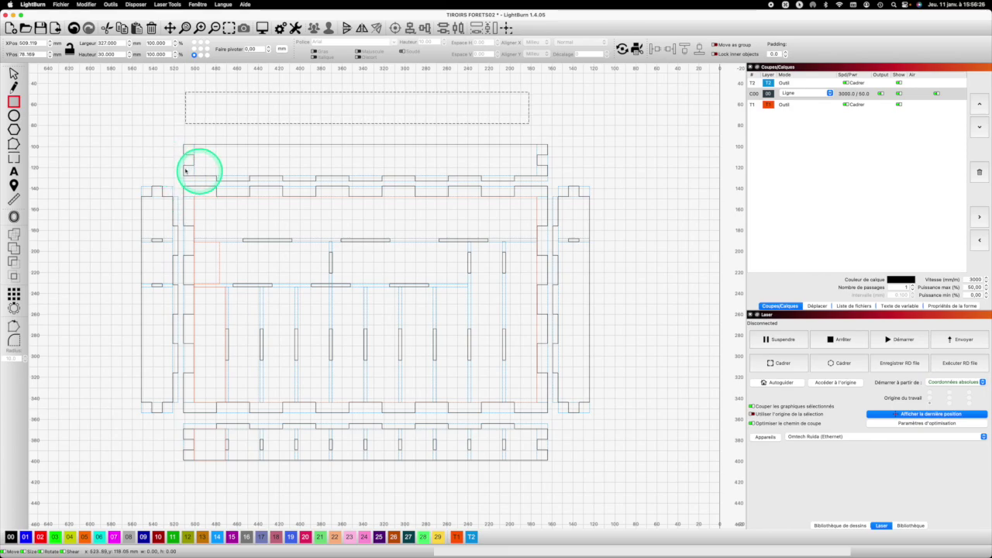
pyautogui.press('Escape')
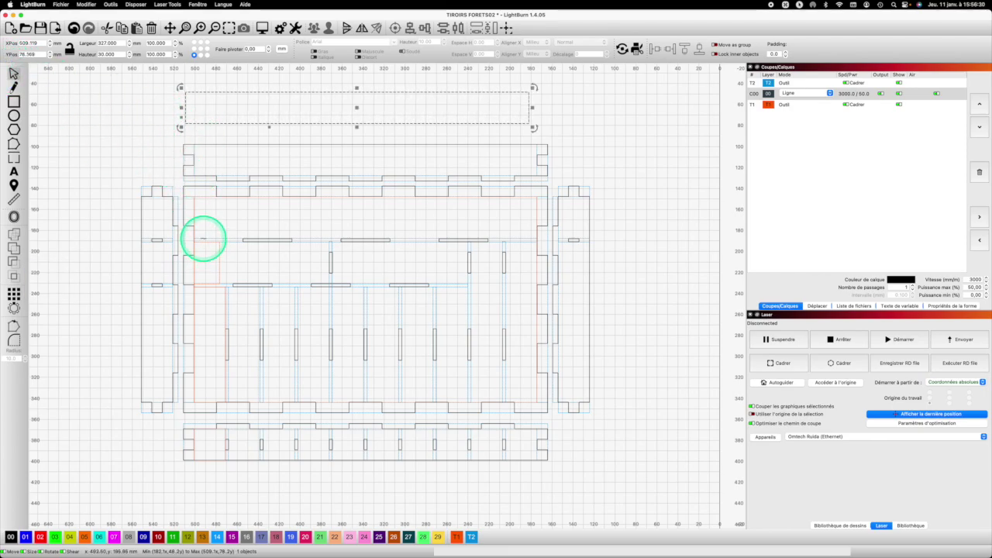
pyautogui.press('shift')
pyautogui.keyDown('shift'); pyautogui.click(203, 239); pyautogui.keyUp('shift')
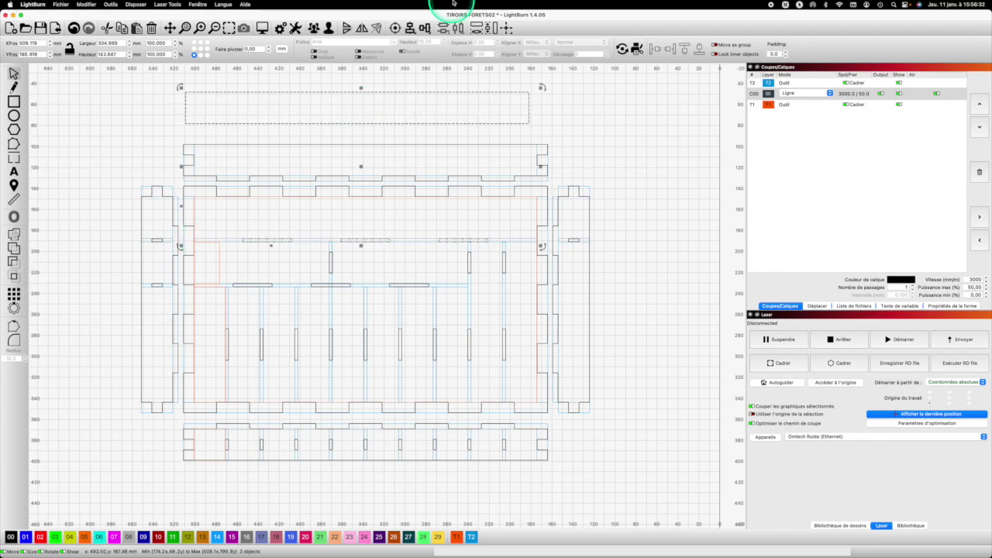
pyautogui.click(409, 28)
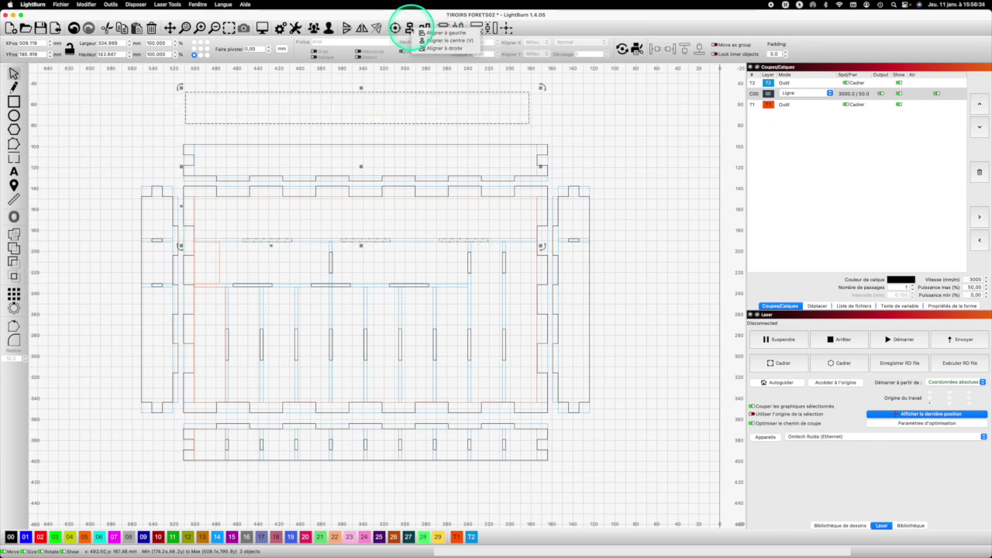
pyautogui.click(443, 48)
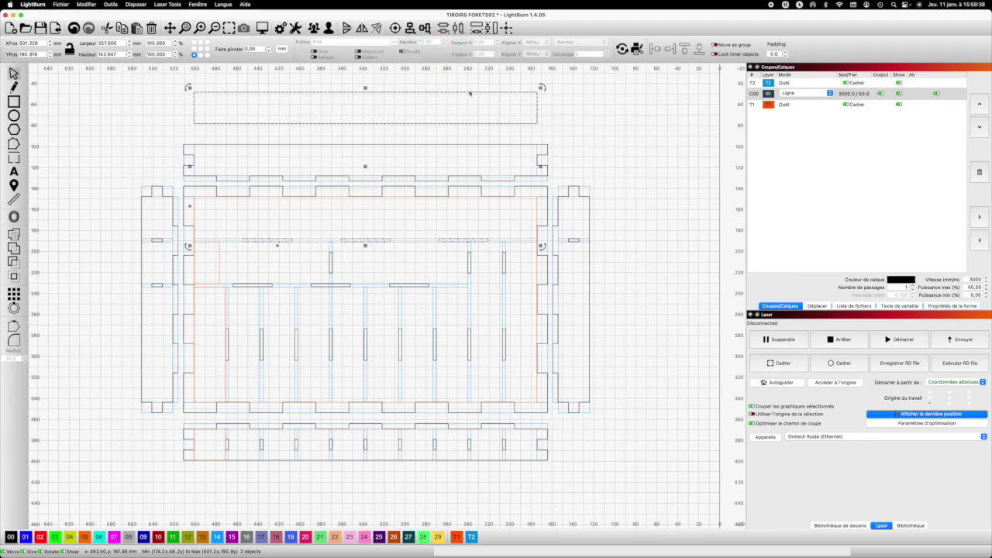
# - Paste a copy of the upper partition outline with its three slots just below the new rectangle
pyautogui.click(406, 240)
pyautogui.click(408, 239)
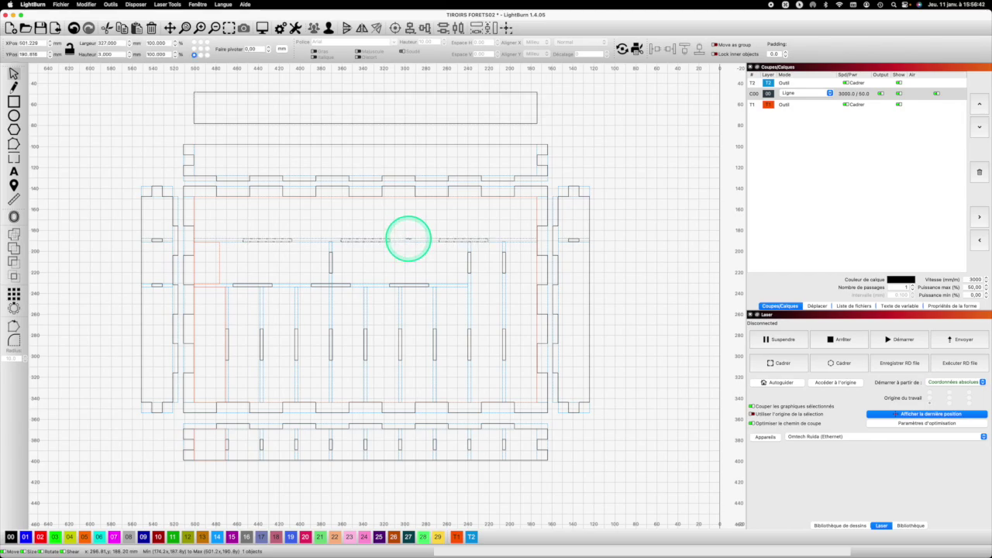
pyautogui.press('super+c')
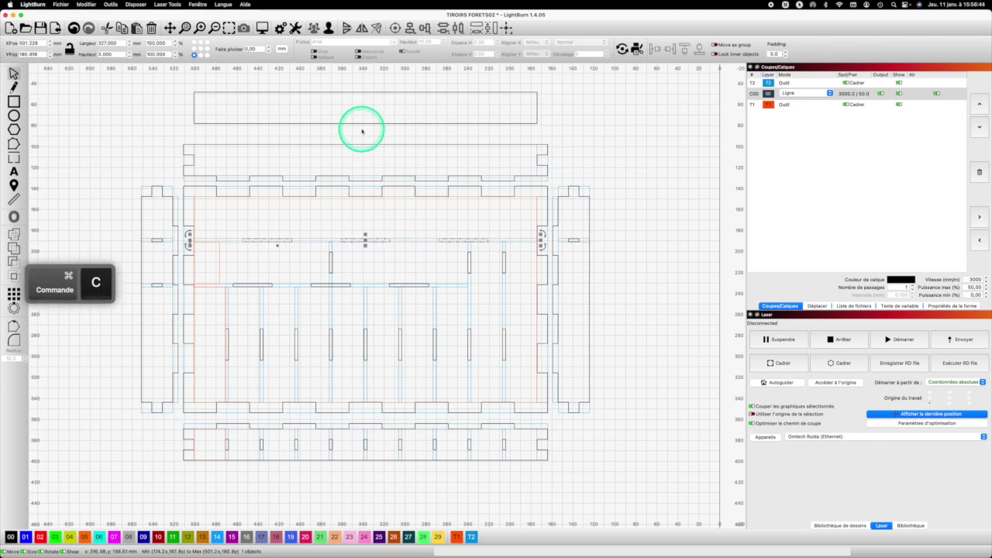
pyautogui.press('super+v')
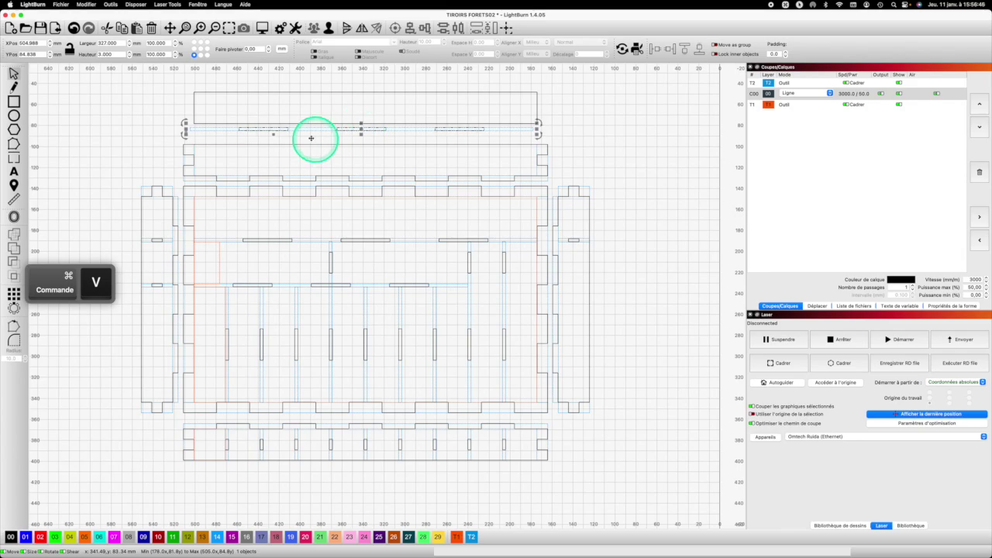
pyautogui.moveTo(188, 127)
pyautogui.mouseDown()
pyautogui.moveTo(196, 123)
pyautogui.moveTo(197, 133)
pyautogui.mouseUp()
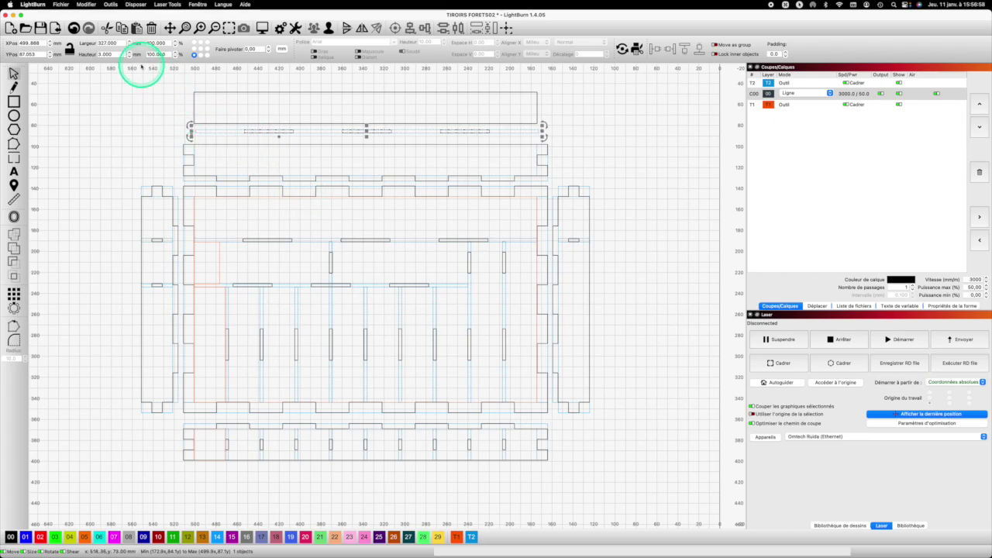
# - Set the height of the pasted partition outline and slots to 5 mm
pyautogui.moveTo(109, 55); pyautogui.dragTo(97, 55)
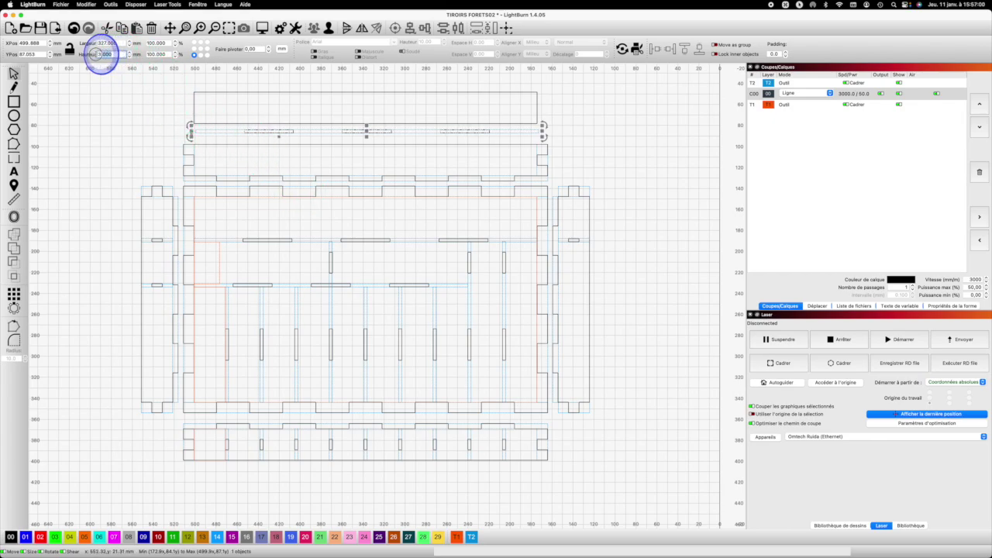
pyautogui.write('5')
pyautogui.press('Return')
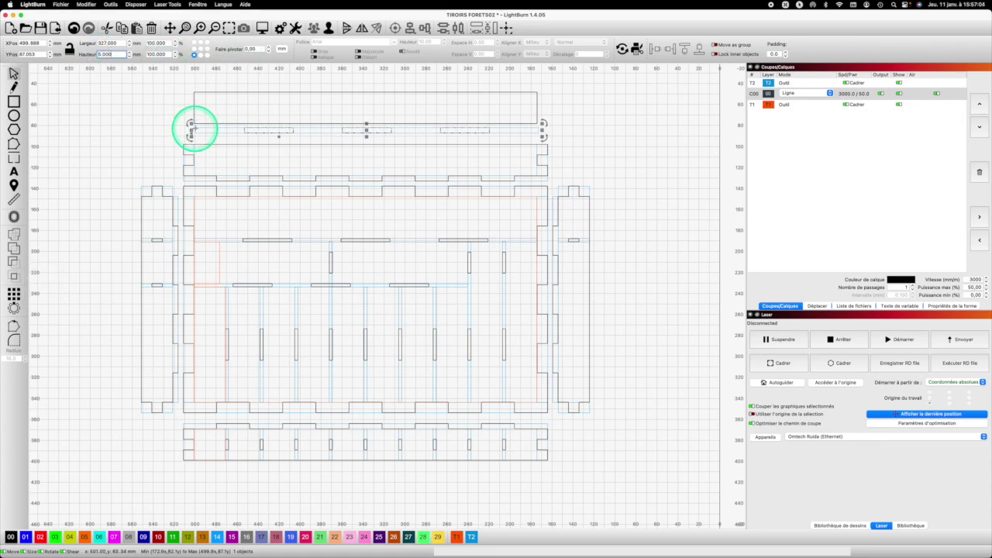
# - Snap the grouped 327 mm tab strip under the lower edge of the uppermost panel rectangle and ungroup it
pyautogui.moveTo(194, 129); pyautogui.dragTo(196, 122)
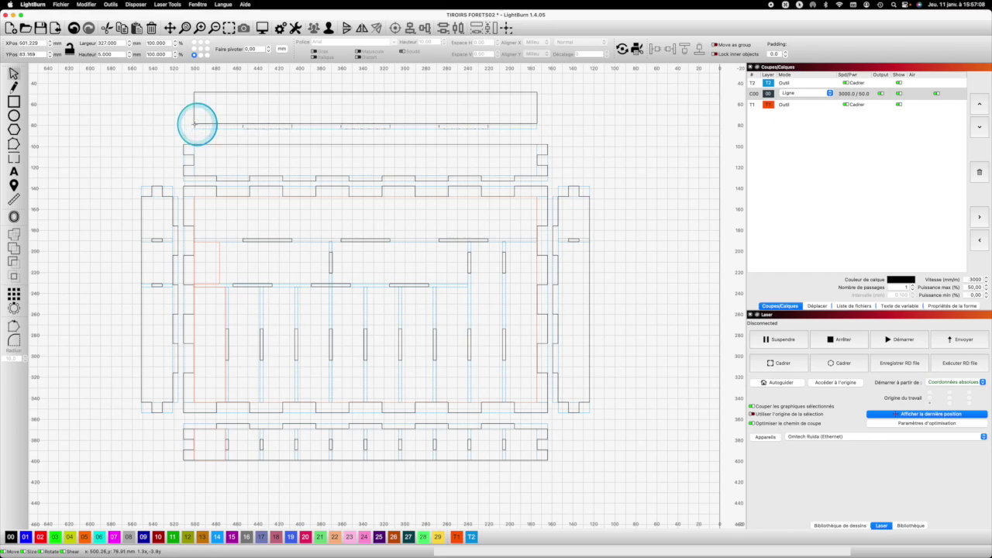
pyautogui.click(632, 109)
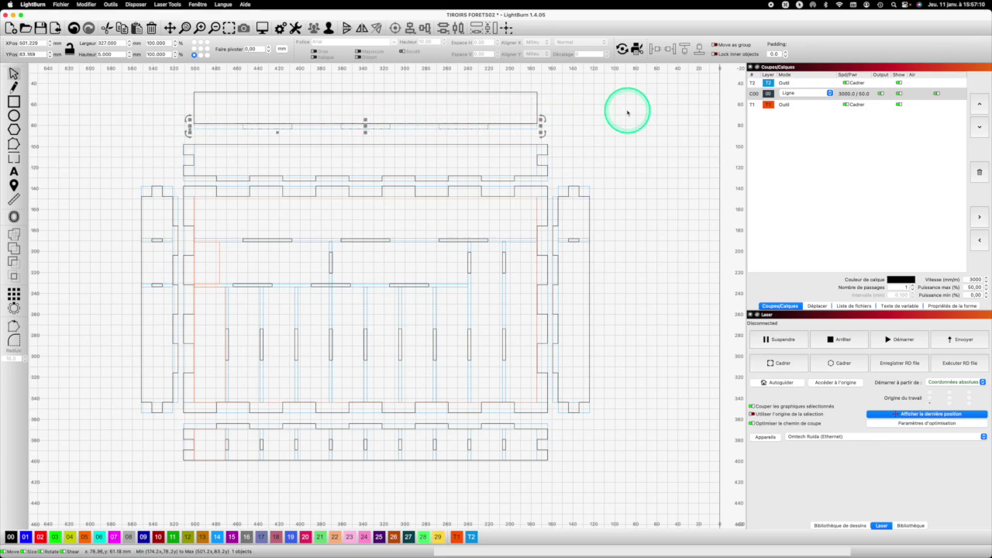
pyautogui.moveTo(563, 122); pyautogui.dragTo(167, 107)
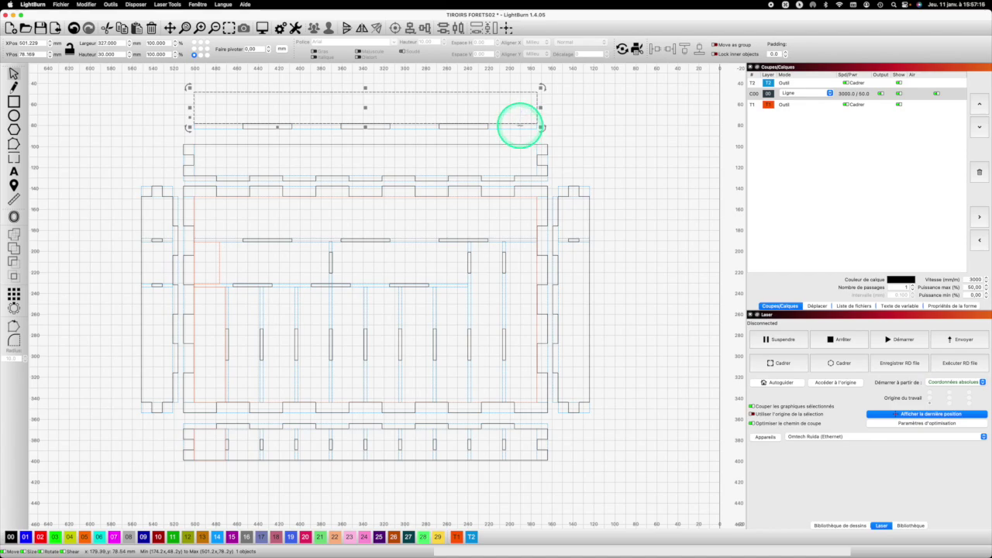
pyautogui.moveTo(519, 127); pyautogui.dragTo(519, 129)
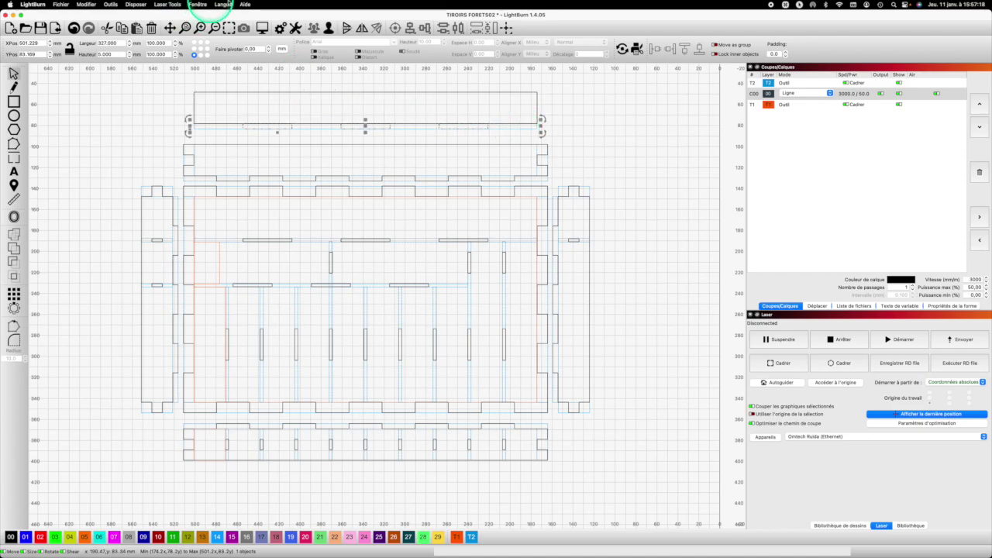
pyautogui.click(328, 27)
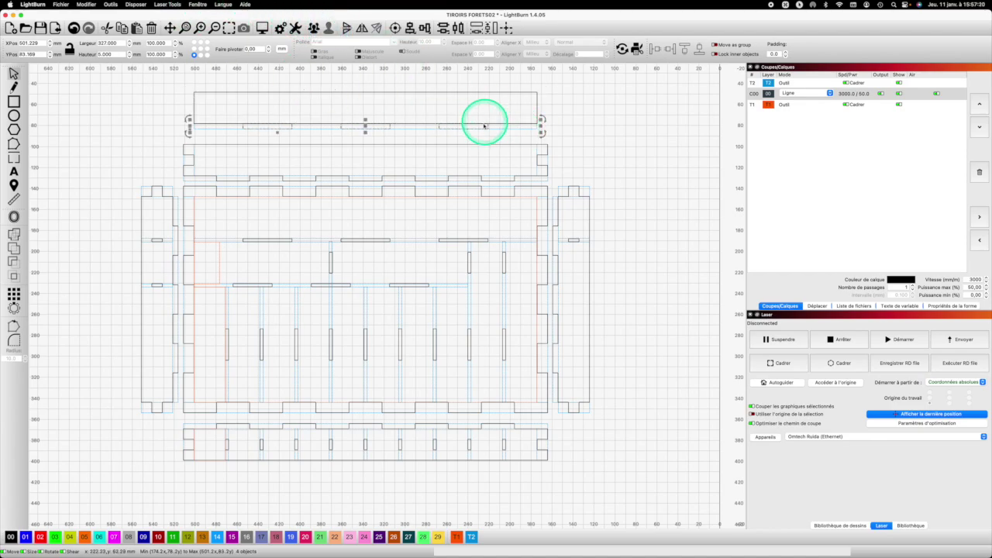
# - Group the three tabs under the uppermost panel and unite them with its rectangle
pyautogui.moveTo(192, 87); pyautogui.dragTo(500, 136)
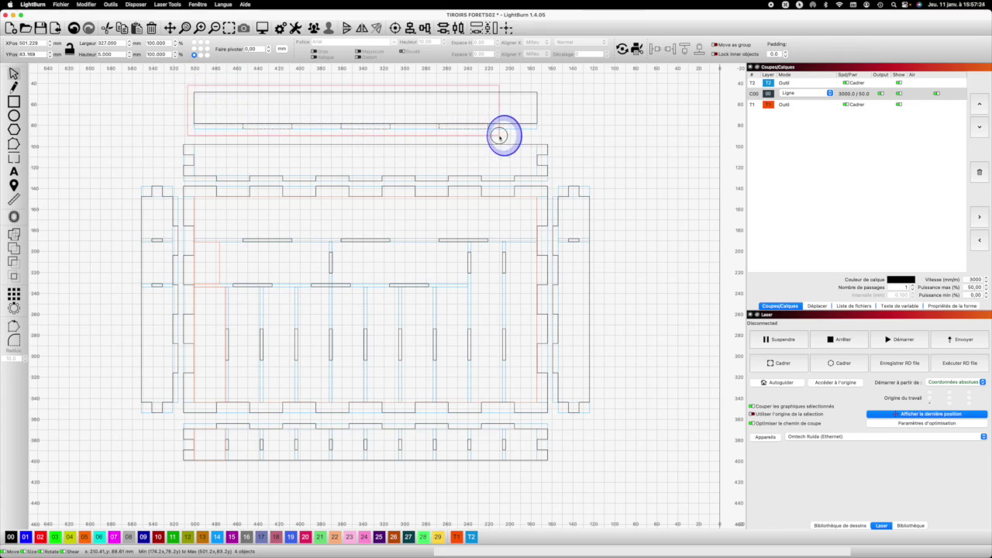
pyautogui.moveTo(499, 138); pyautogui.dragTo(499, 138)
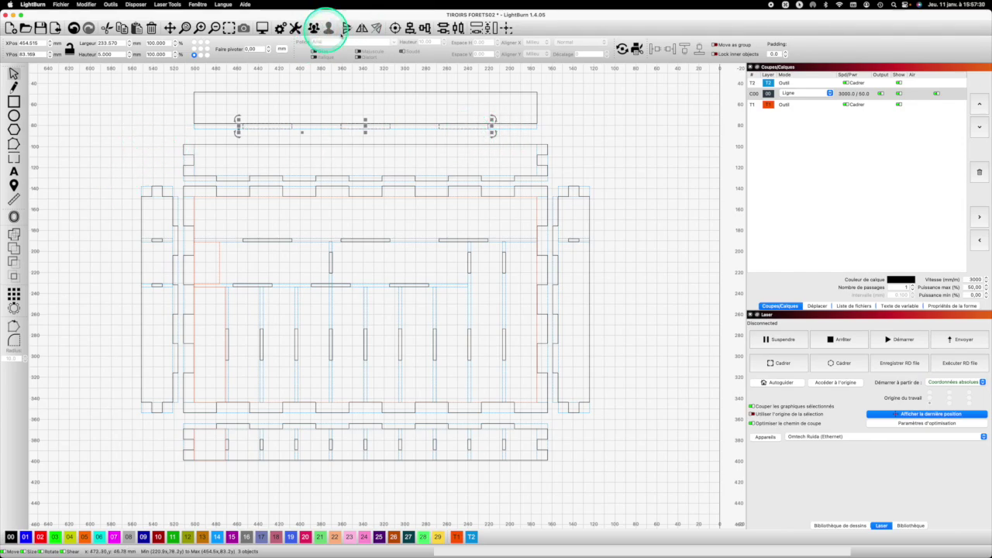
pyautogui.click(328, 28)
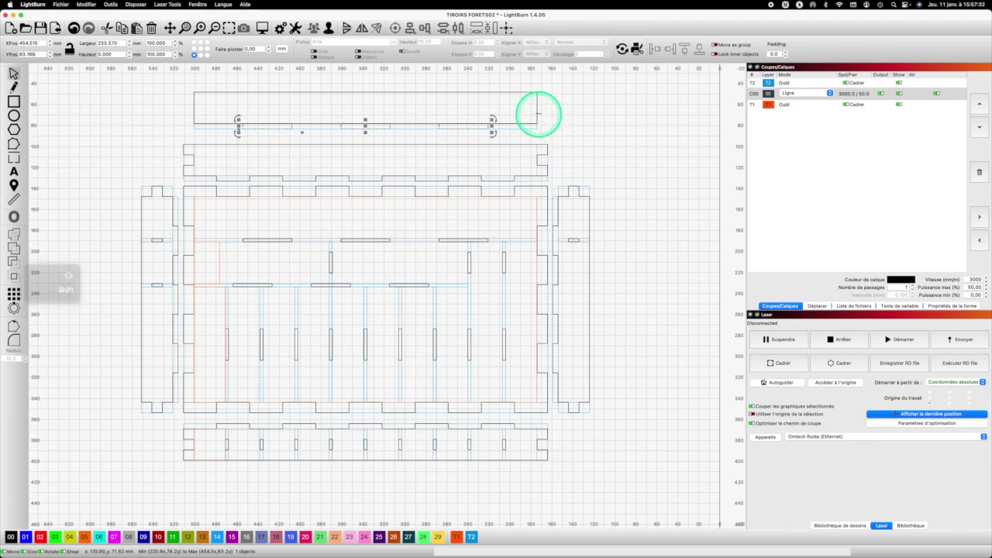
pyautogui.keyDown('shift'); pyautogui.click(537, 114); pyautogui.keyUp('shift')
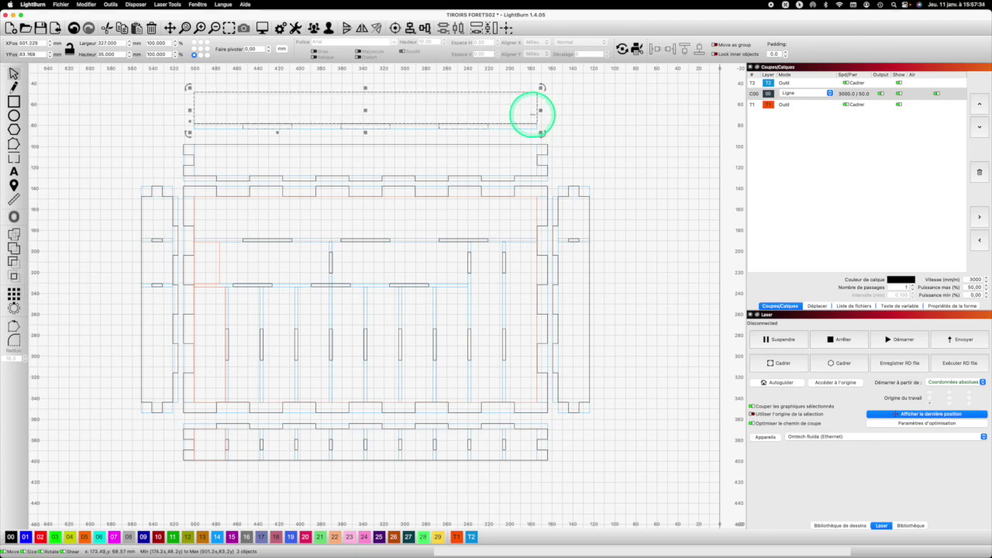
pyautogui.click(14, 232)
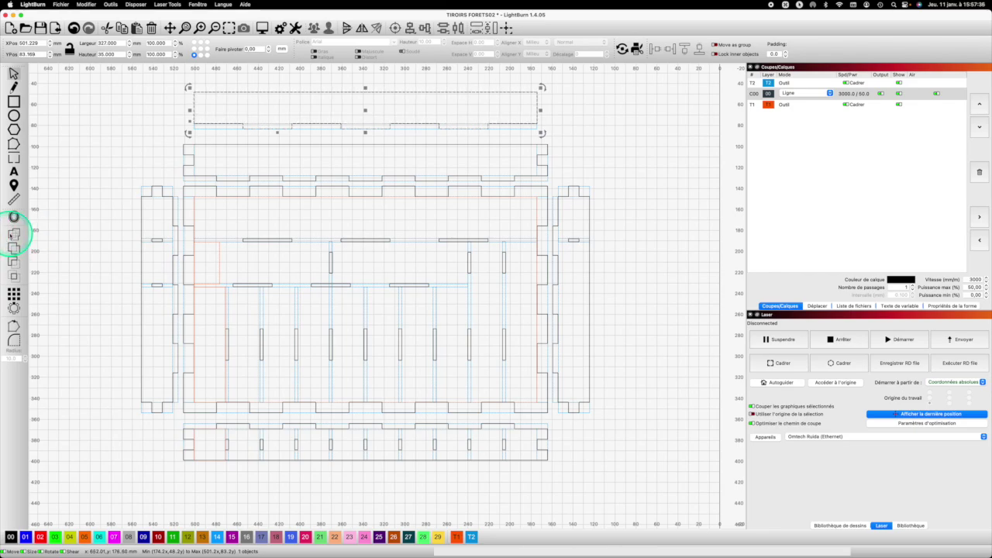
pyautogui.click(592, 134)
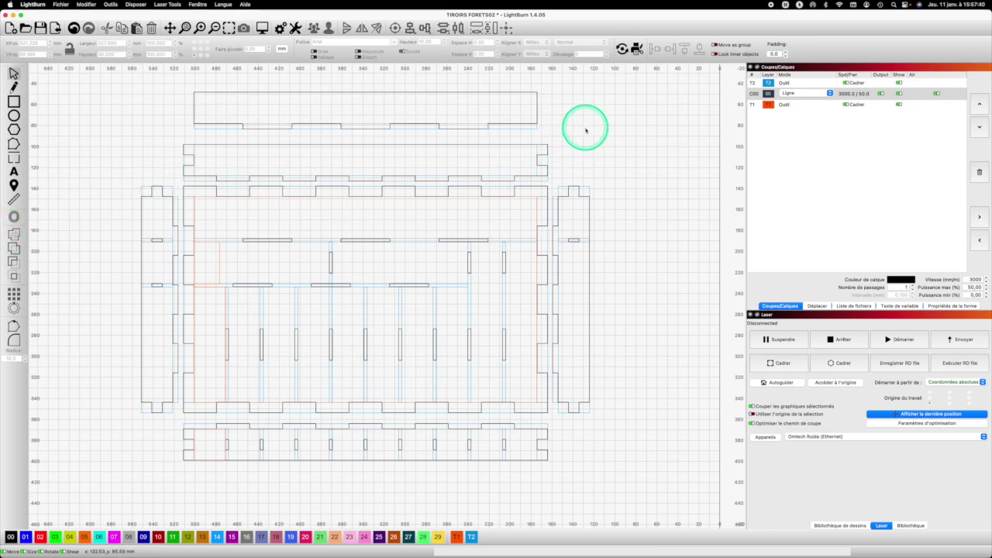
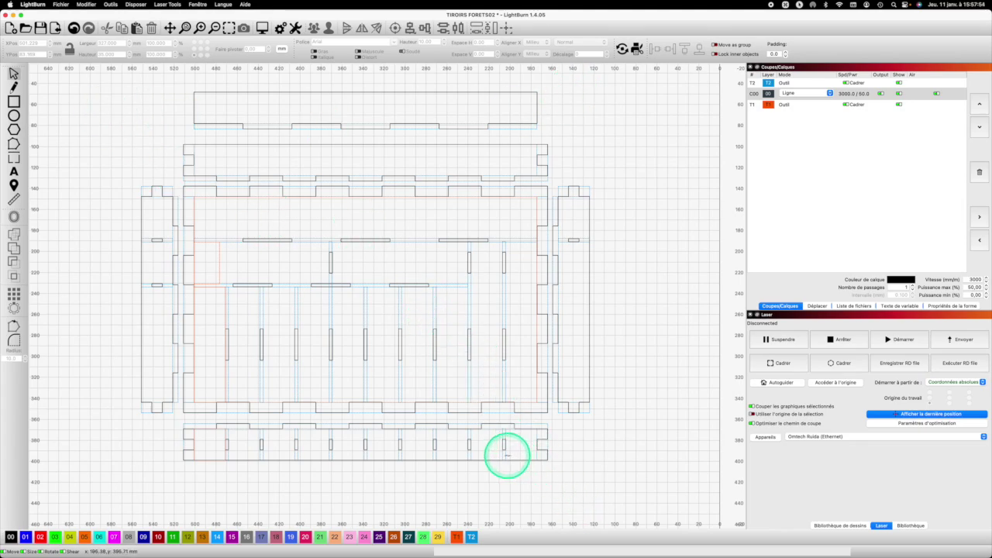
# - Copy the rightmost slot group of the lowest panel beside the uppermost panel's right end and set its width to 10 mm
pyautogui.click(509, 453)
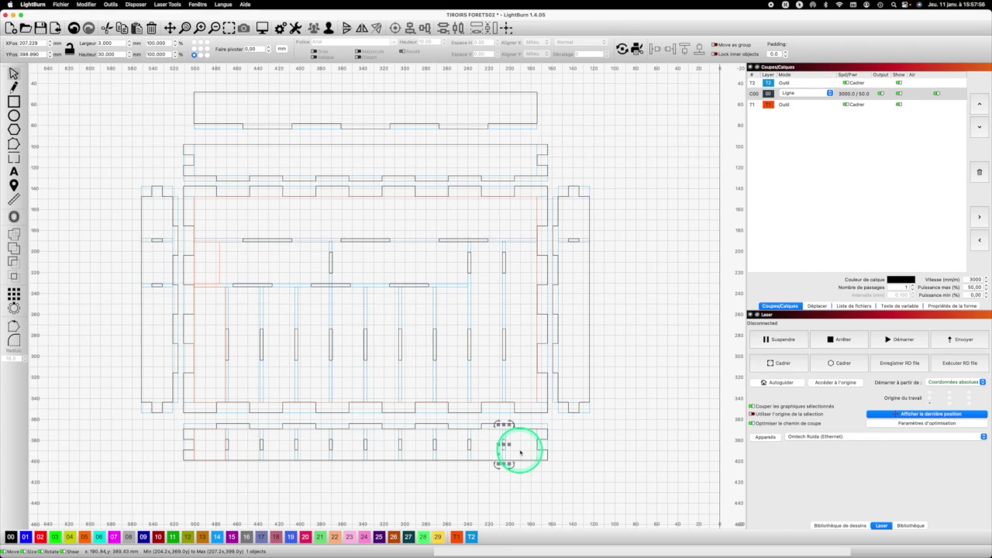
pyautogui.press('super+c')
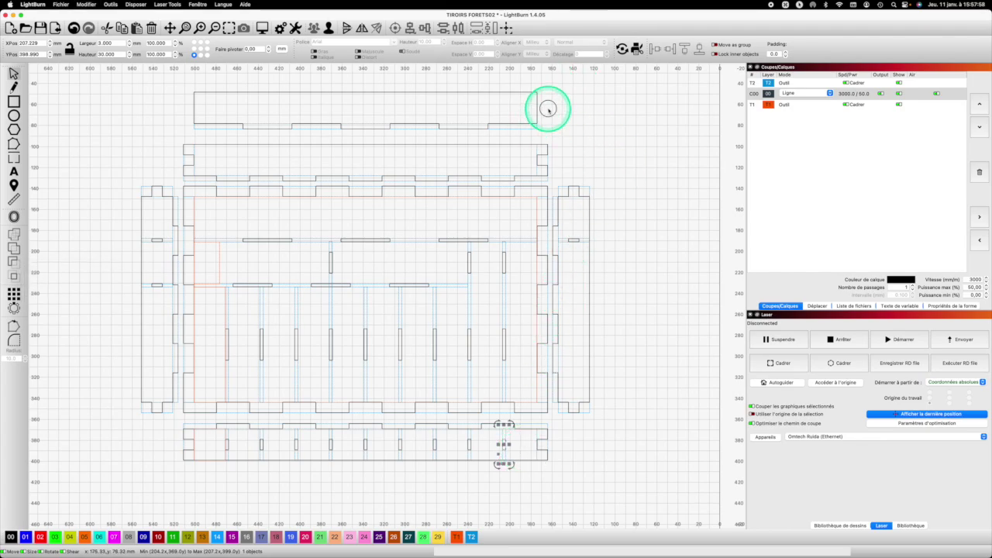
pyautogui.press('super+v')
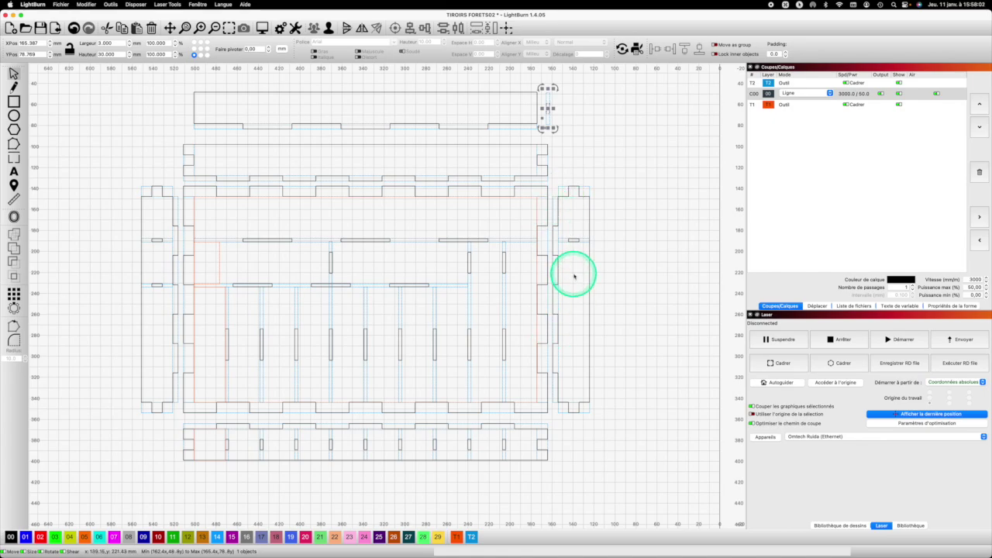
pyautogui.click(96, 42)
pyautogui.write('10')
pyautogui.press('Return')
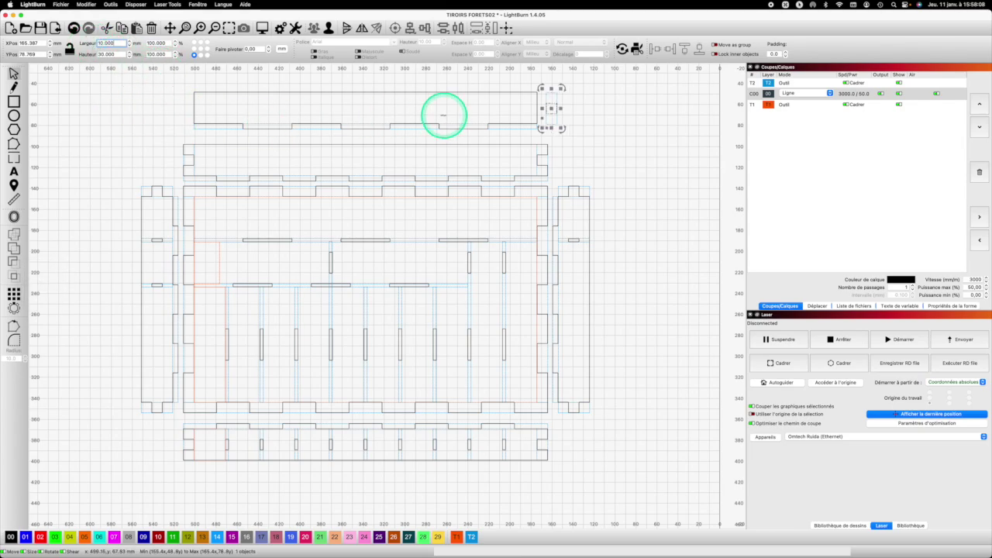
# - Paste another copy of the slot group beside the uppermost panel's left end and set its width to 10 mm
pyautogui.press('super+c')
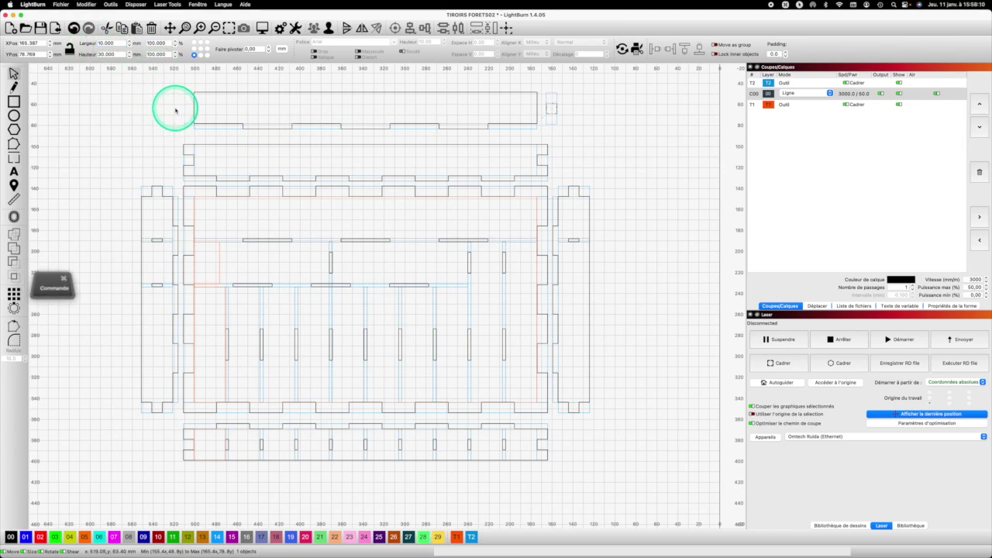
pyautogui.press('super+v')
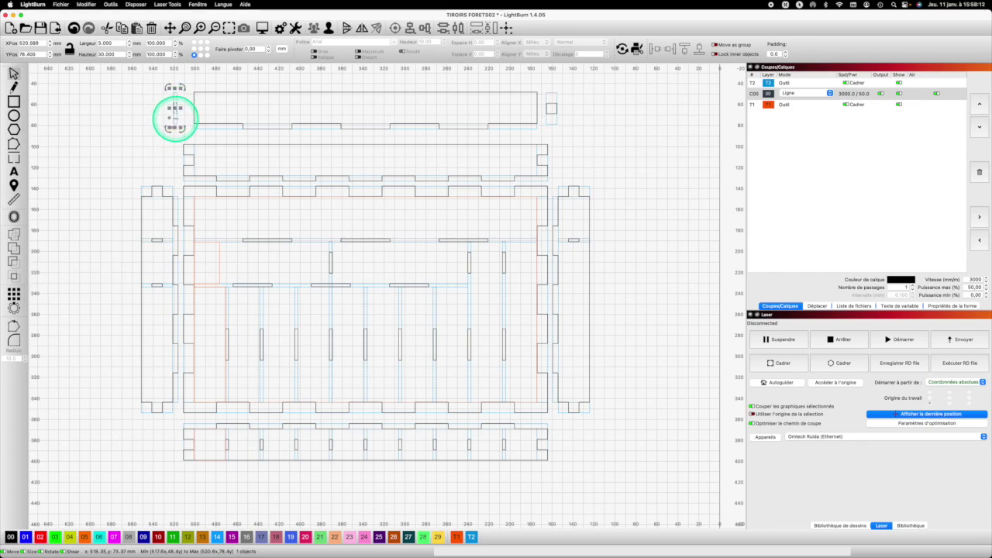
pyautogui.click(99, 42)
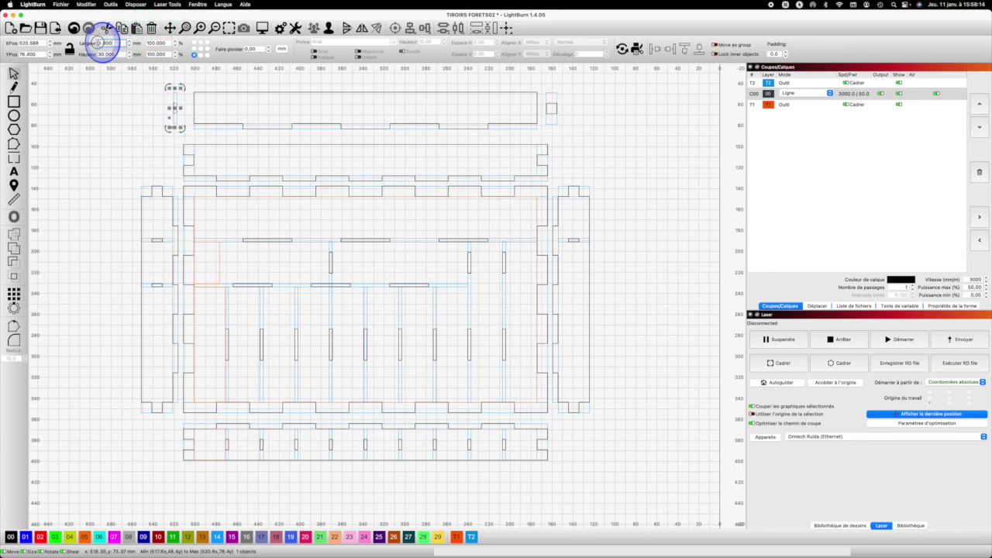
pyautogui.write('30')
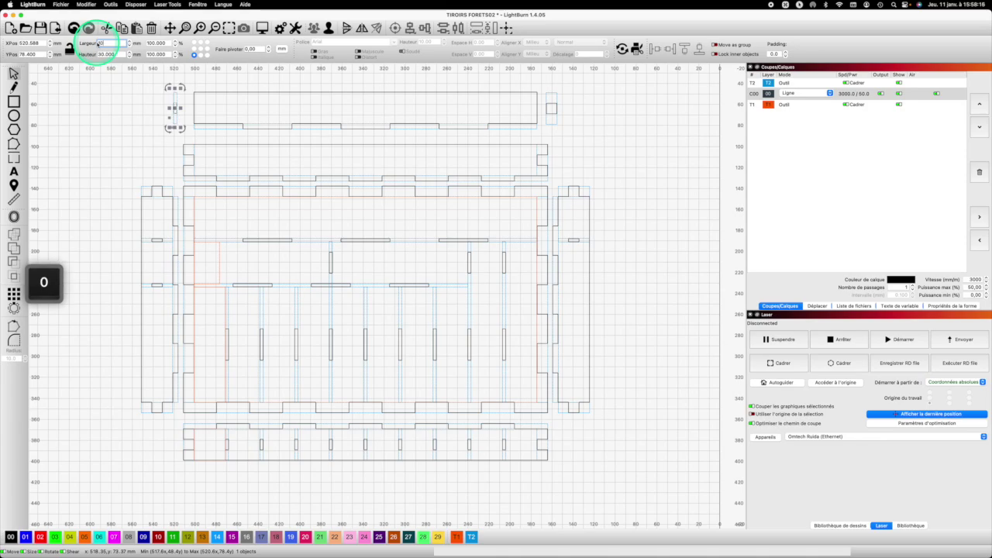
pyautogui.press('Return')
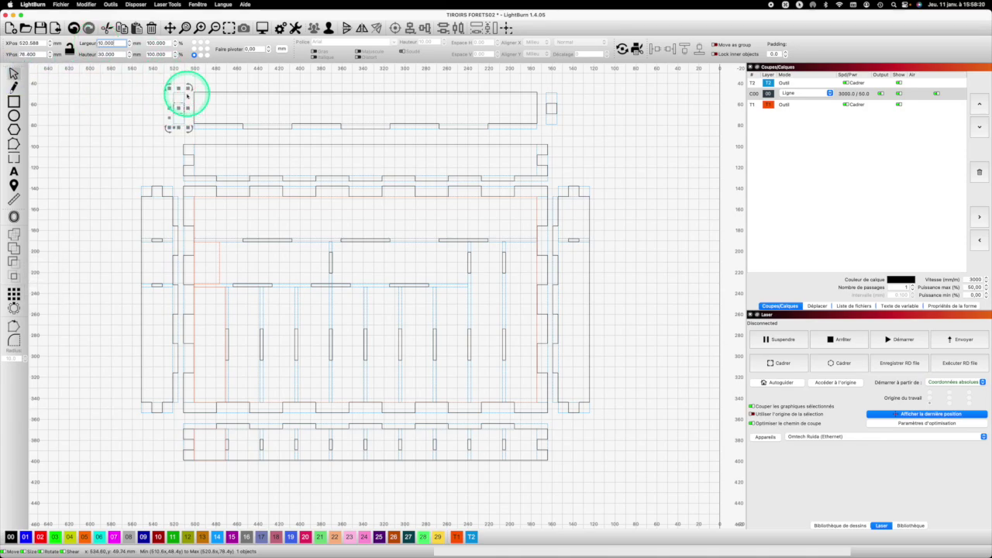
# - Snap the two 10 mm end tab groups against the left and right ends of the uppermost panel
pyautogui.moveTo(183, 93); pyautogui.dragTo(194, 93)
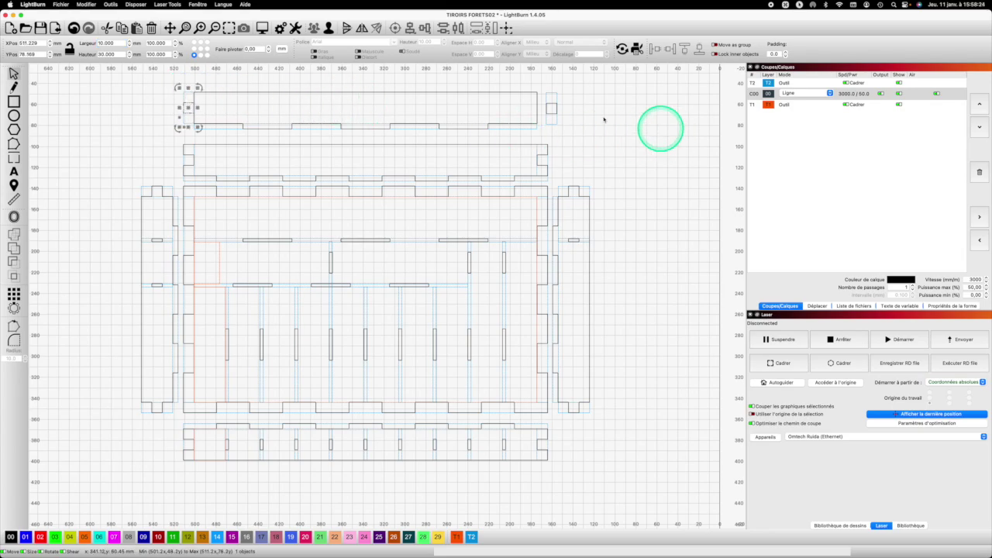
pyautogui.moveTo(547, 93); pyautogui.dragTo(538, 93)
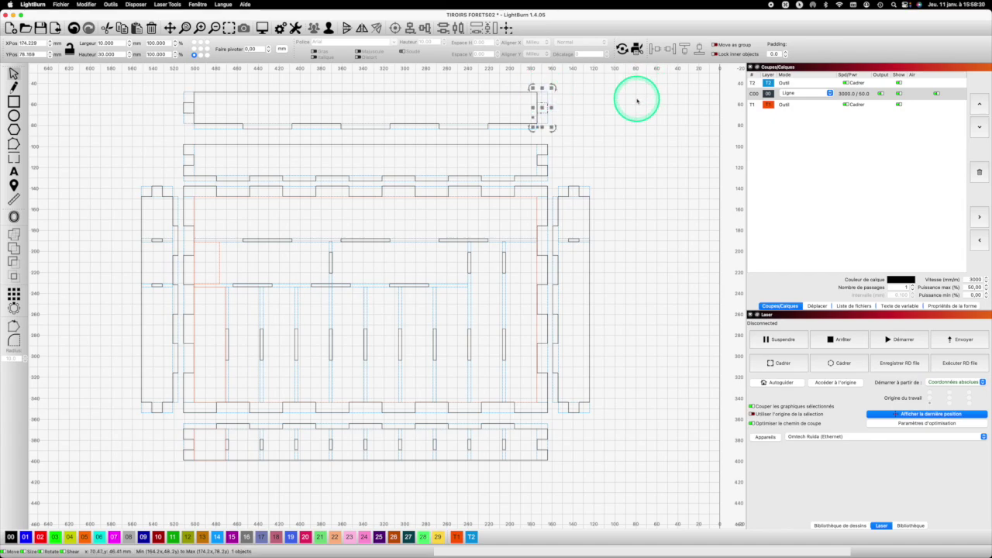
pyautogui.click(593, 112)
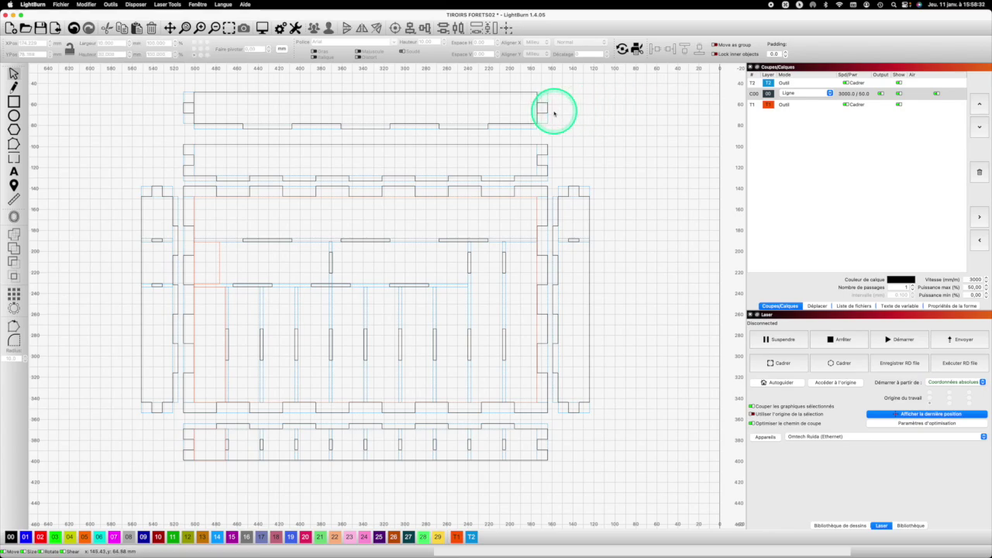
# - Ungroup the right and left end tab groups of the uppermost panel
pyautogui.click(547, 116)
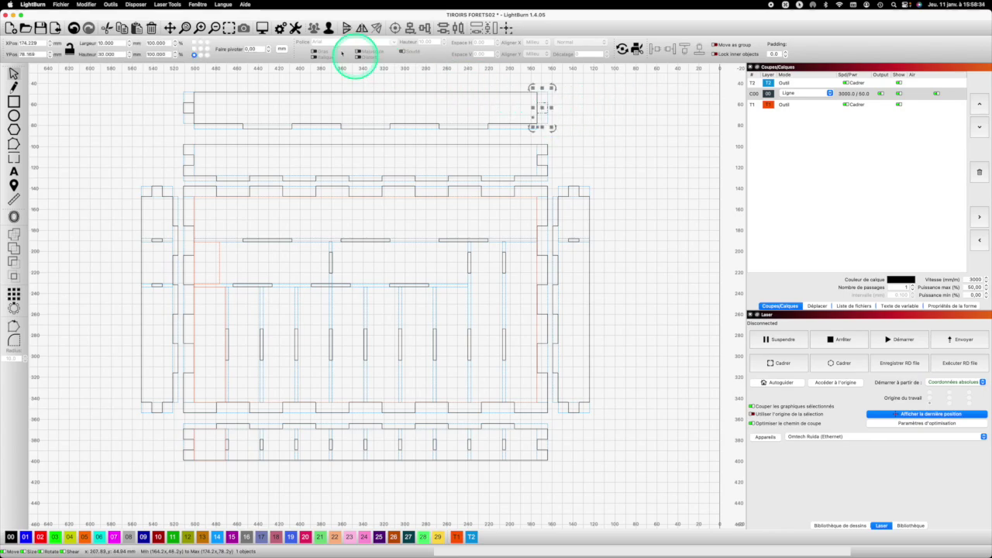
pyautogui.click(164, 137)
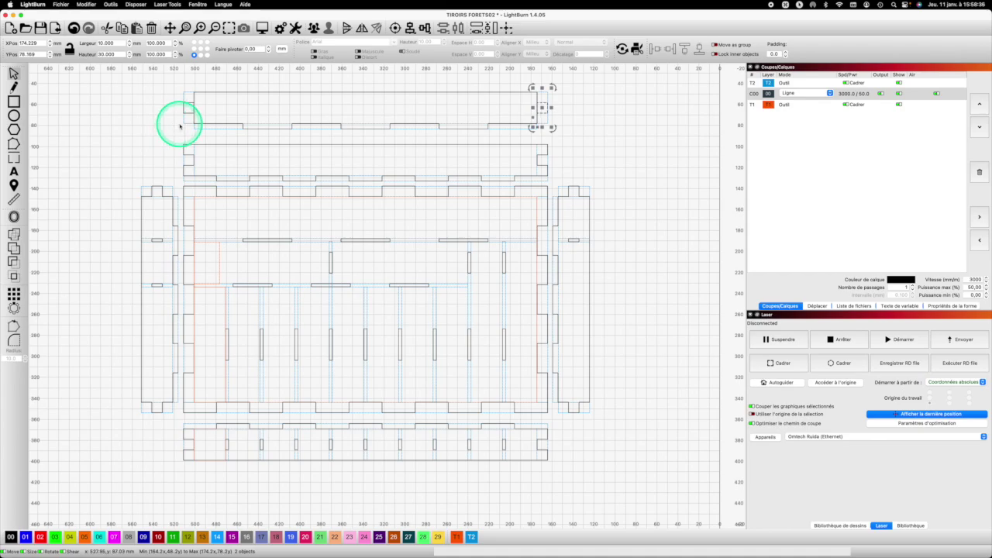
pyautogui.press('super+v')
pyautogui.click(256, 48)
pyautogui.click(330, 28)
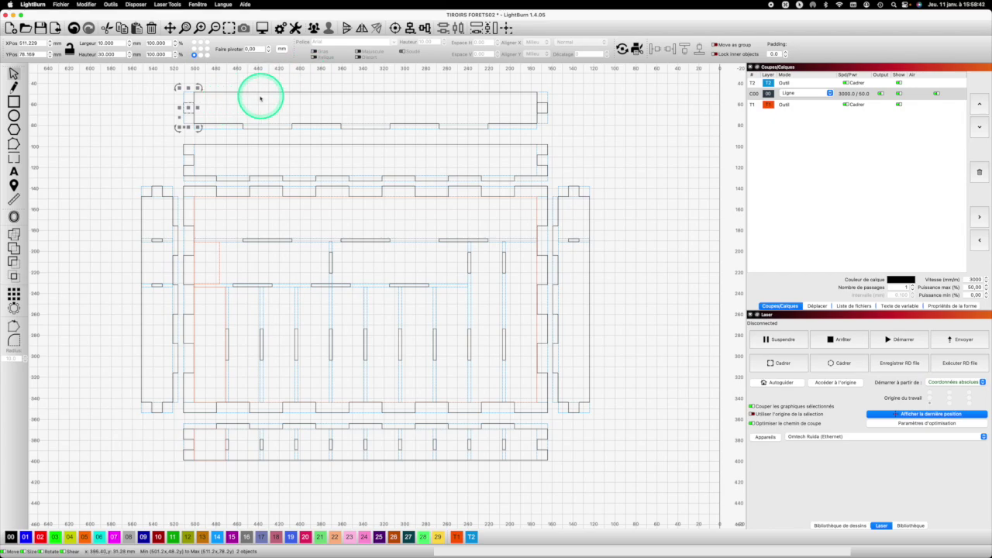
pyautogui.click(115, 107)
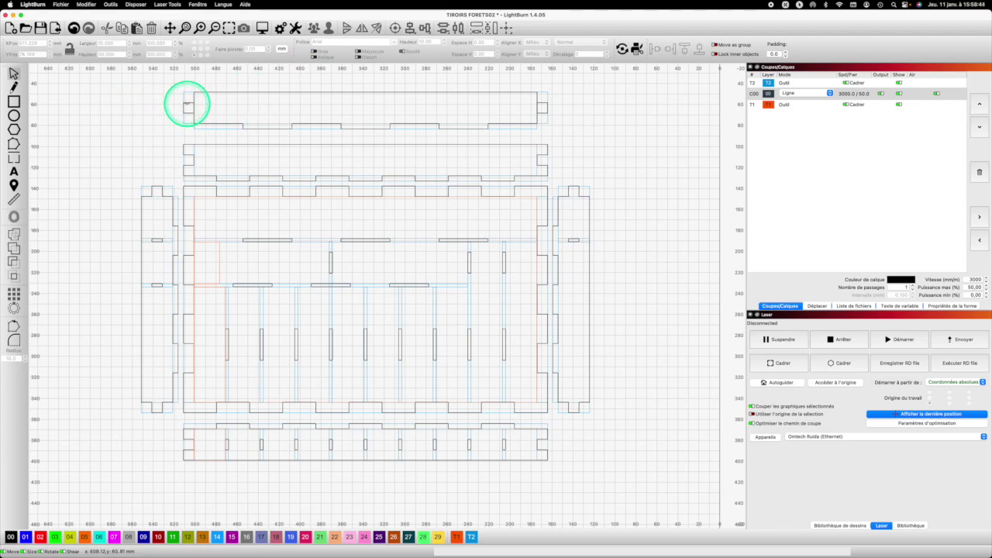
# - Unite the left and right end tabs with the uppermost panel's outline
pyautogui.click(189, 106)
pyautogui.keyDown('shift'); pyautogui.click(212, 92); pyautogui.keyUp('shift')
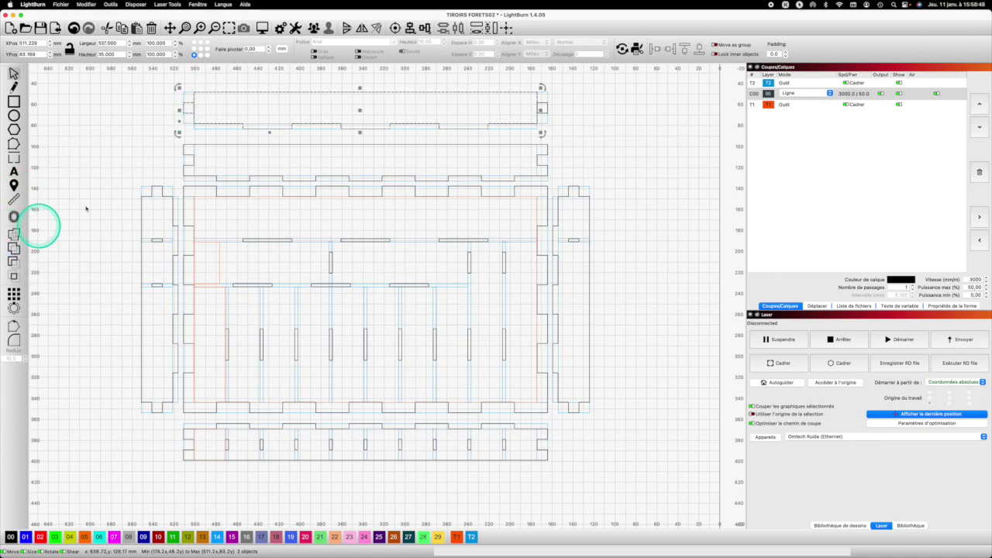
pyautogui.keyDown('shift'); pyautogui.click(540, 106); pyautogui.keyUp('shift')
pyautogui.keyDown('shift'); pyautogui.click(541, 106); pyautogui.keyUp('shift')
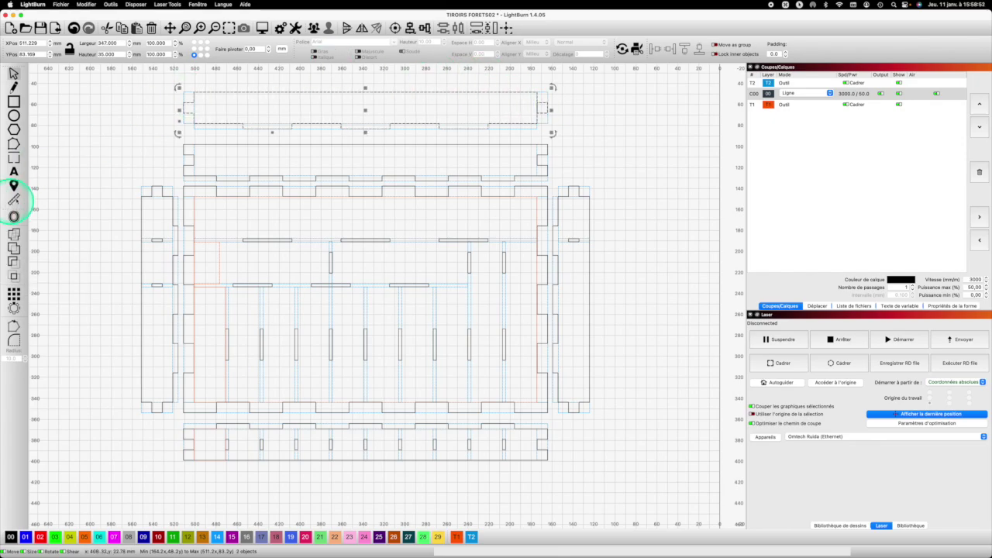
pyautogui.click(626, 112)
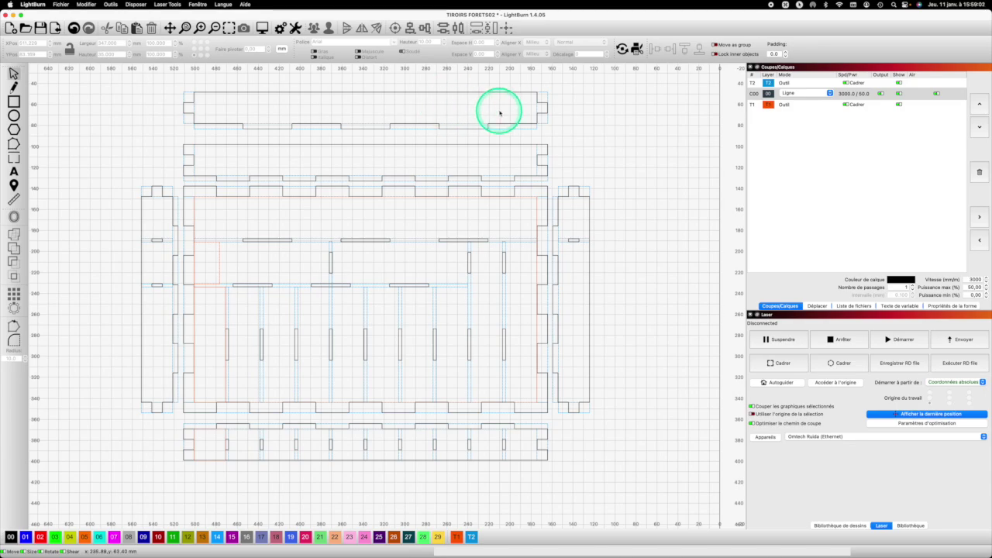
# - Draw a rectangle about 306 by 34 mm below the lowest panel and select the lower horizontal divider guide to check its length
pyautogui.click(449, 286)
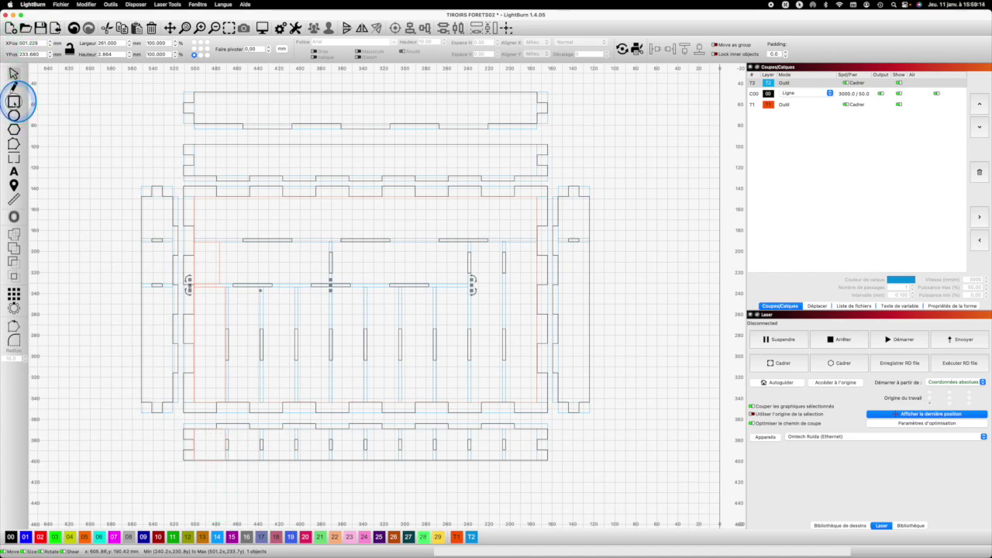
pyautogui.click(14, 101)
pyautogui.moveTo(186, 477); pyautogui.dragTo(508, 512)
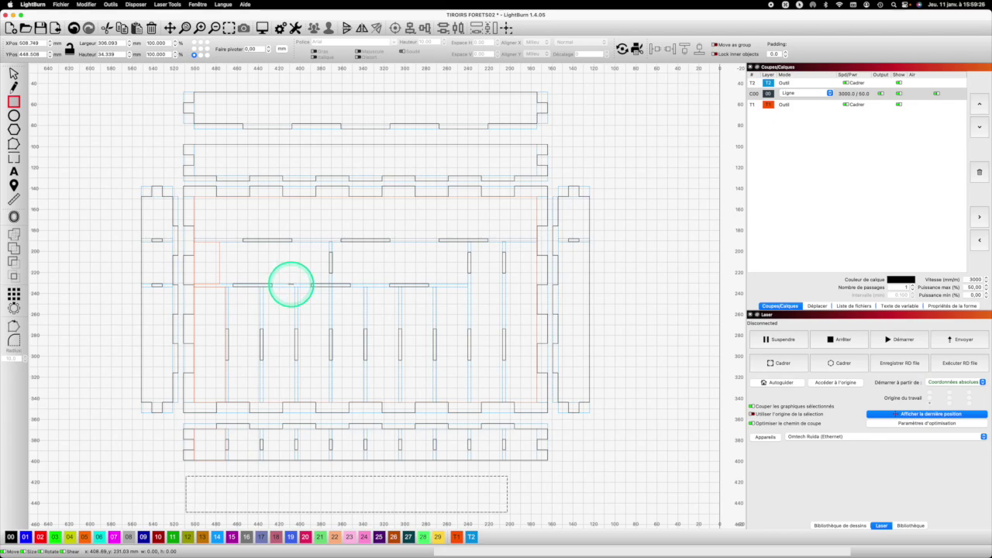
pyautogui.press('Escape')
pyautogui.click(290, 285)
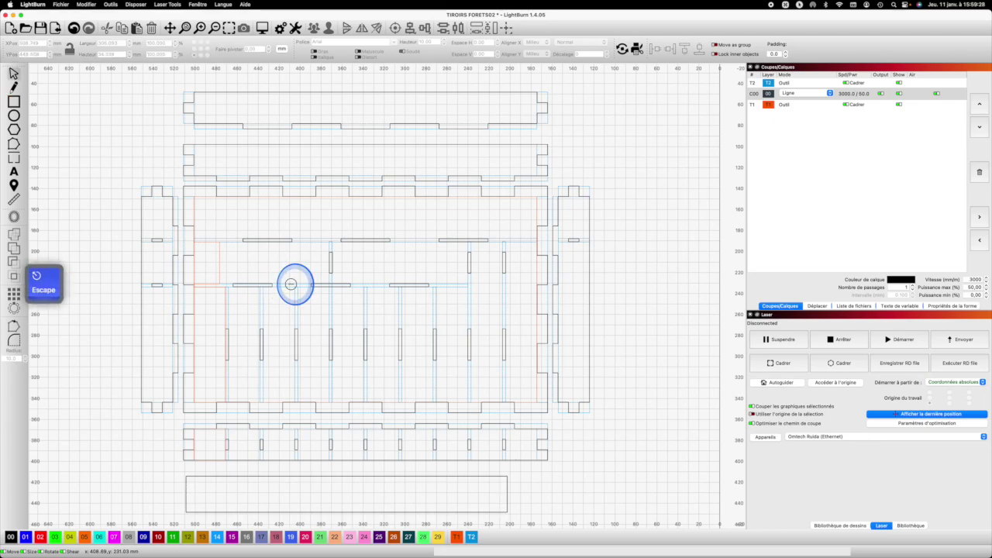
pyautogui.press('Delete')
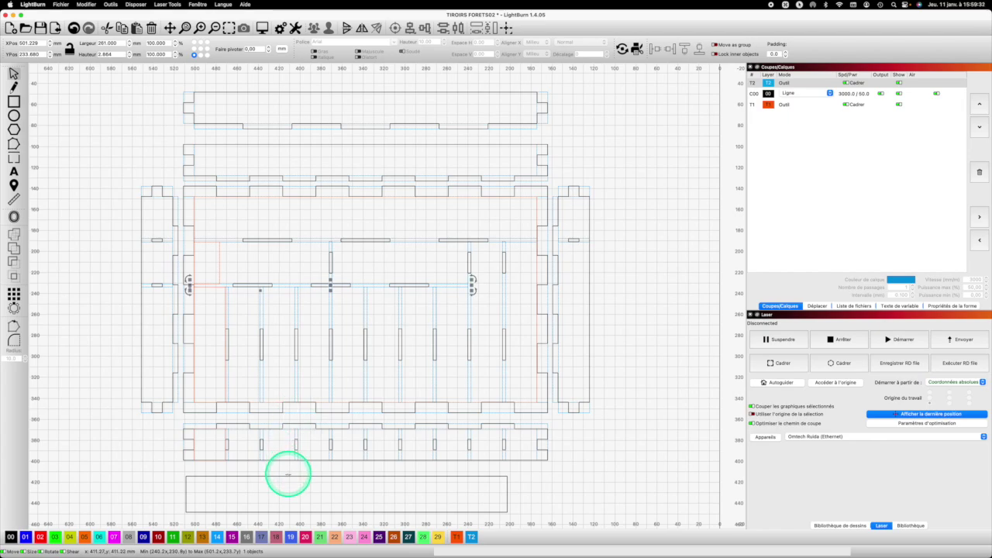
# - Resize the rectangle below the lowest panel to 261 mm wide and 30 mm high
pyautogui.click(293, 476)
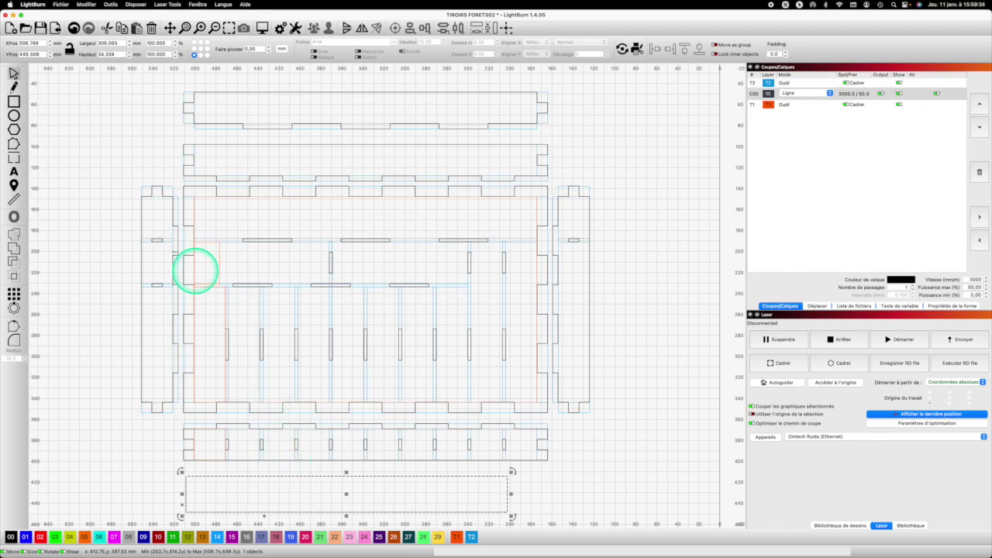
pyautogui.moveTo(116, 43); pyautogui.dragTo(91, 43)
pyautogui.write('261')
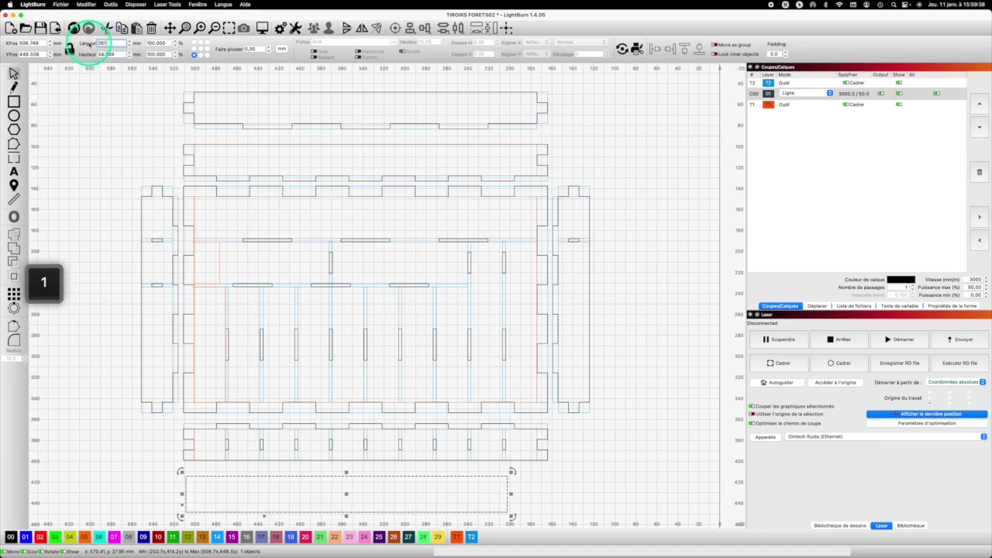
pyautogui.click(120, 55)
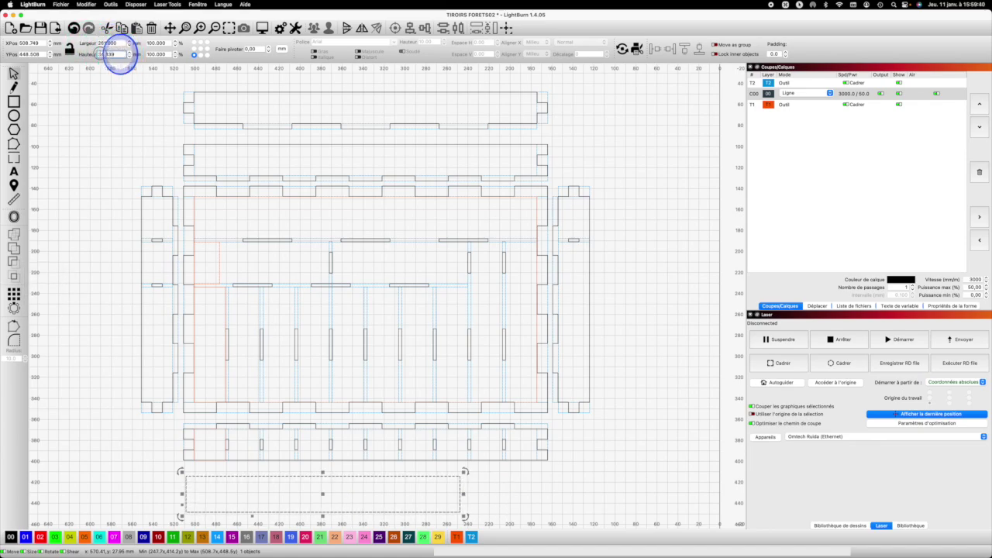
pyautogui.write('30')
pyautogui.press('Return')
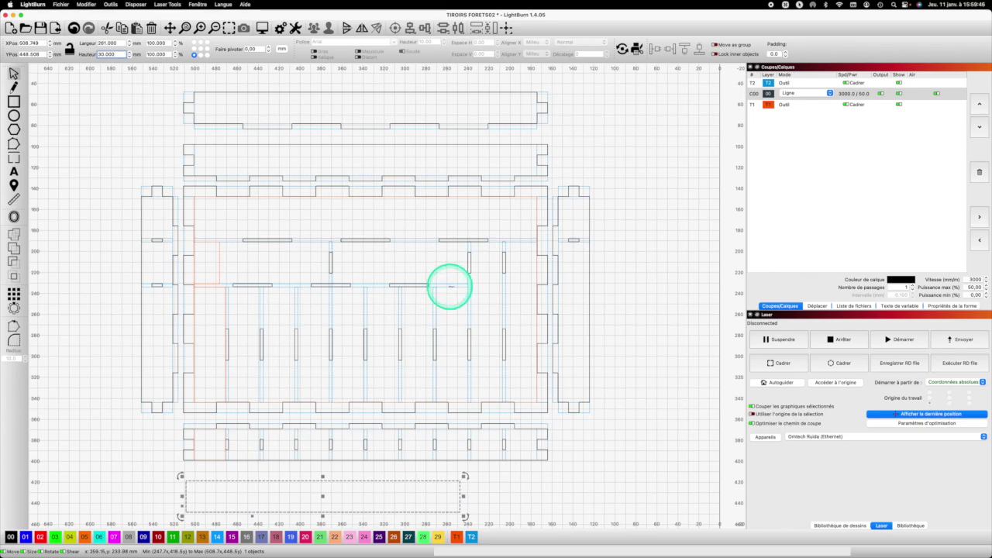
# - Copy the lower horizontal divider guide with its three slots and paste the copy beside the upper edge of the new rectangle
pyautogui.click(450, 285)
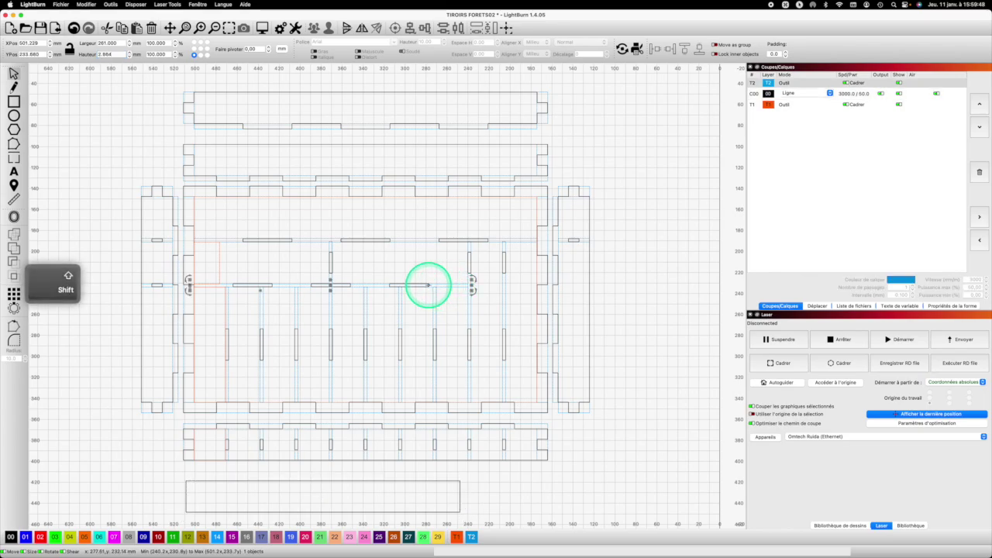
pyautogui.keyDown('shift'); pyautogui.click(353, 287); pyautogui.keyUp('shift')
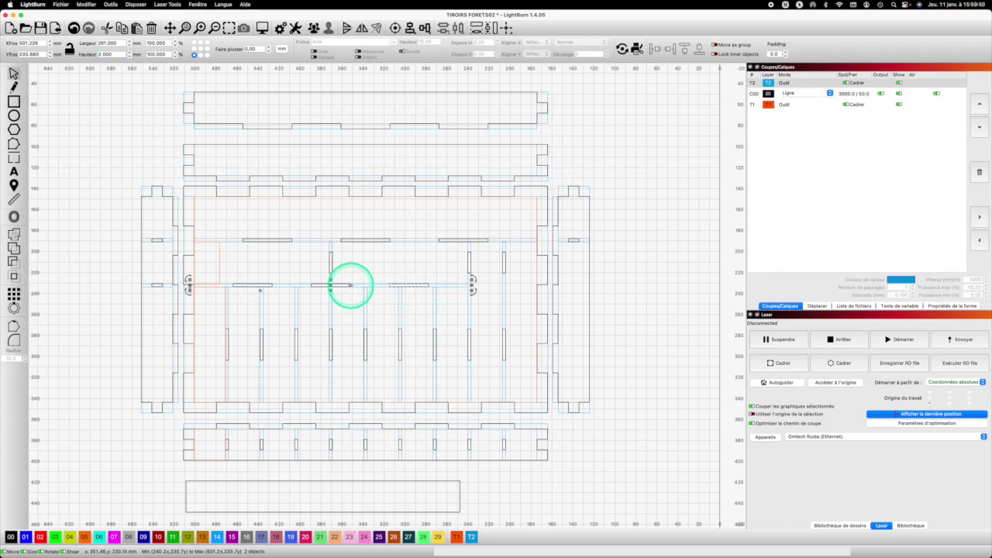
pyautogui.keyDown('shift'); pyautogui.click(350, 285); pyautogui.keyUp('shift')
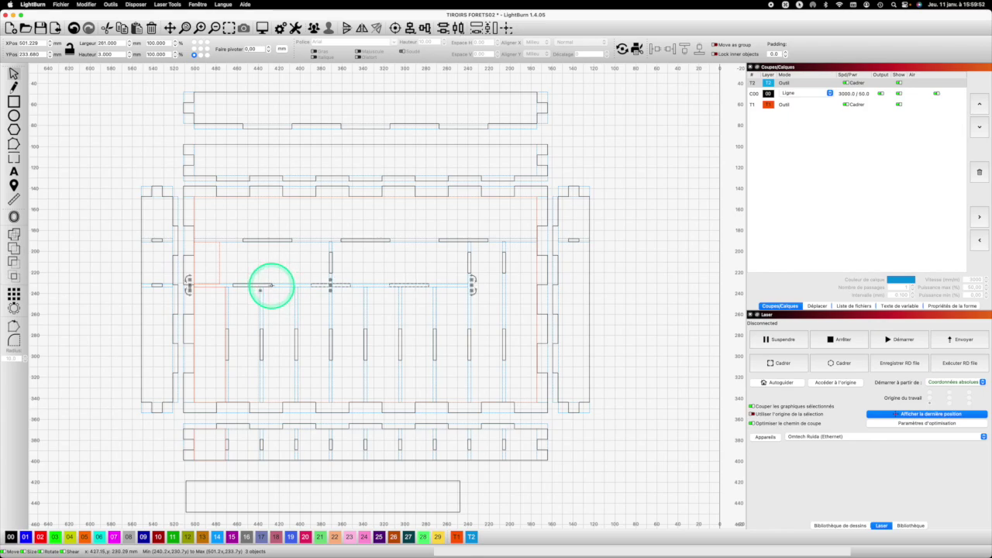
pyautogui.keyDown('shift'); pyautogui.click(283, 287); pyautogui.keyUp('shift')
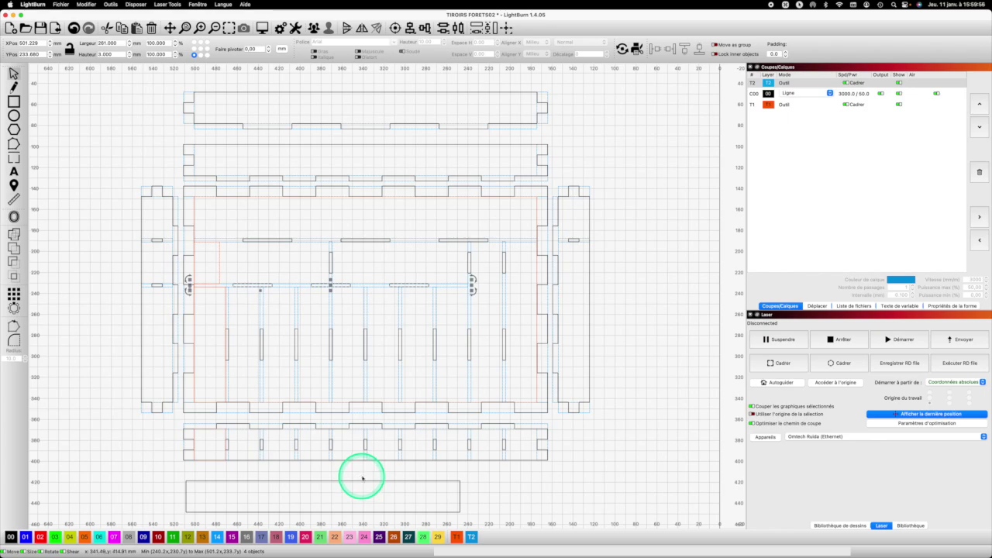
pyautogui.press('super+c')
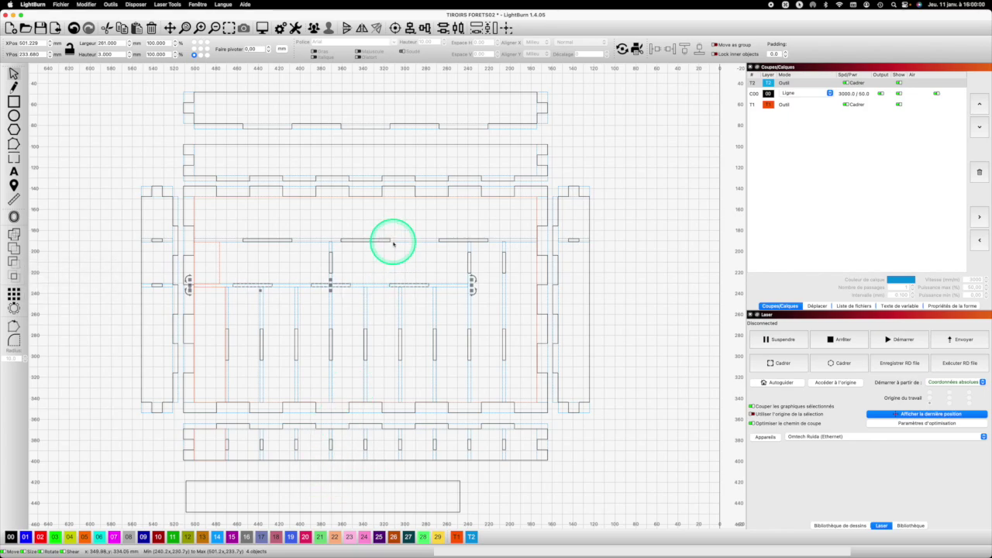
pyautogui.click(314, 28)
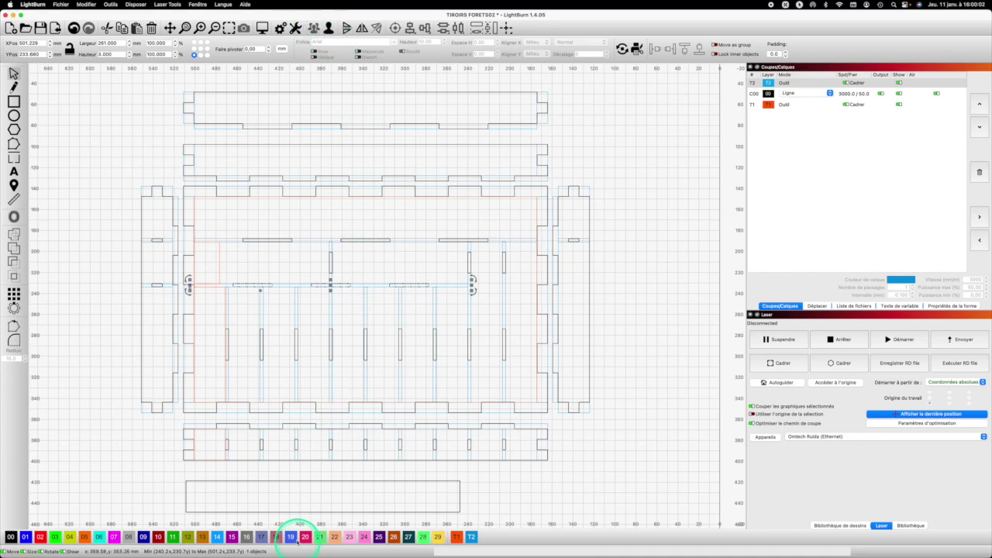
pyautogui.press('super+v')
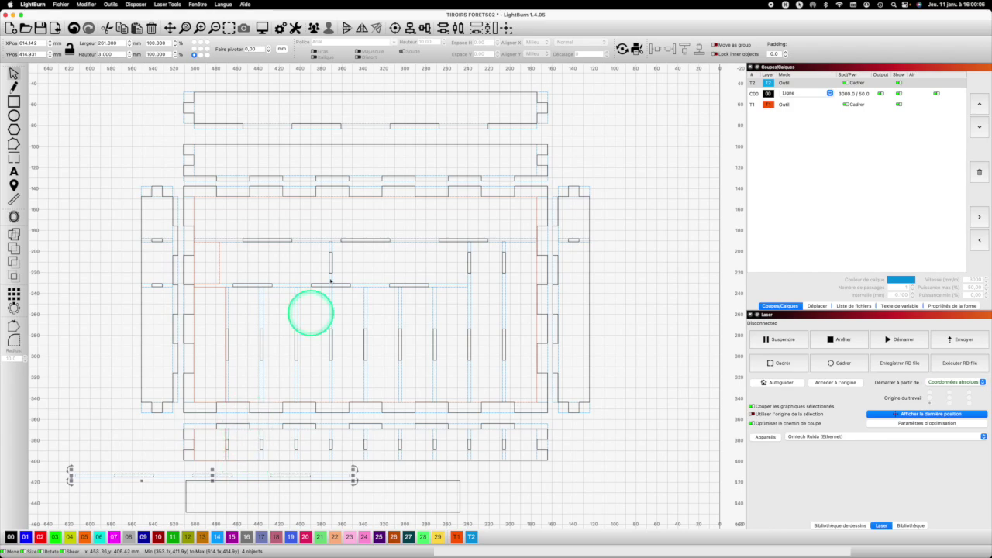
# - Set the height of the pasted guide and slots to 5 mm and snap them onto the new rectangle's top edge
pyautogui.moveTo(114, 55); pyautogui.dragTo(82, 52)
pyautogui.write('5')
pyautogui.press('Return')
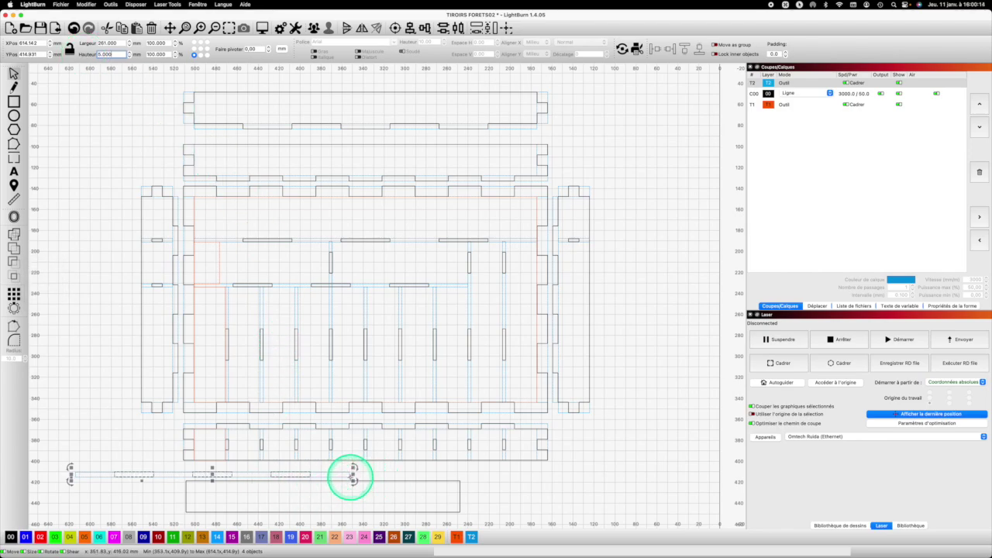
pyautogui.moveTo(353, 474); pyautogui.dragTo(454, 482)
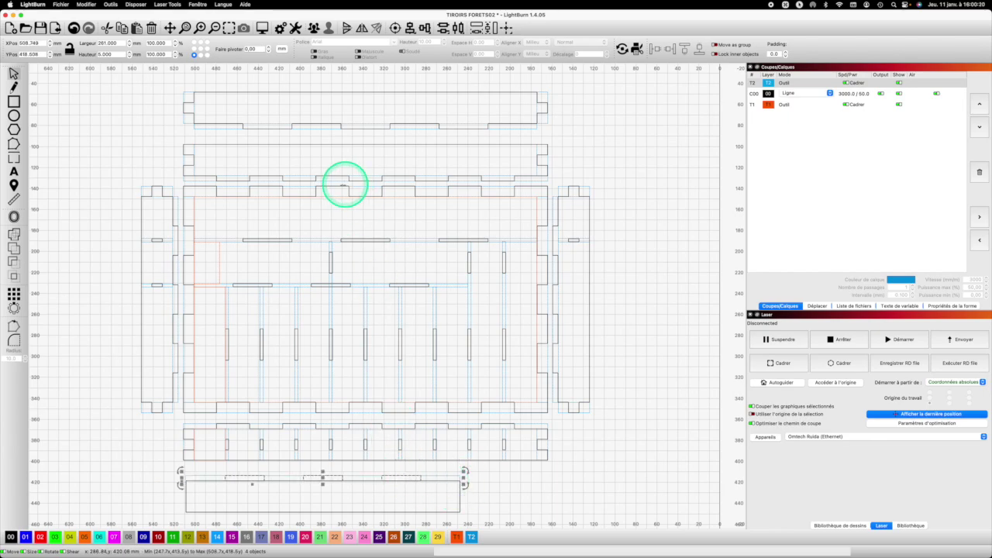
# - Unite the three 5 mm tabs with the new rectangle and group the resulting divider outline with its guide
pyautogui.click(314, 27)
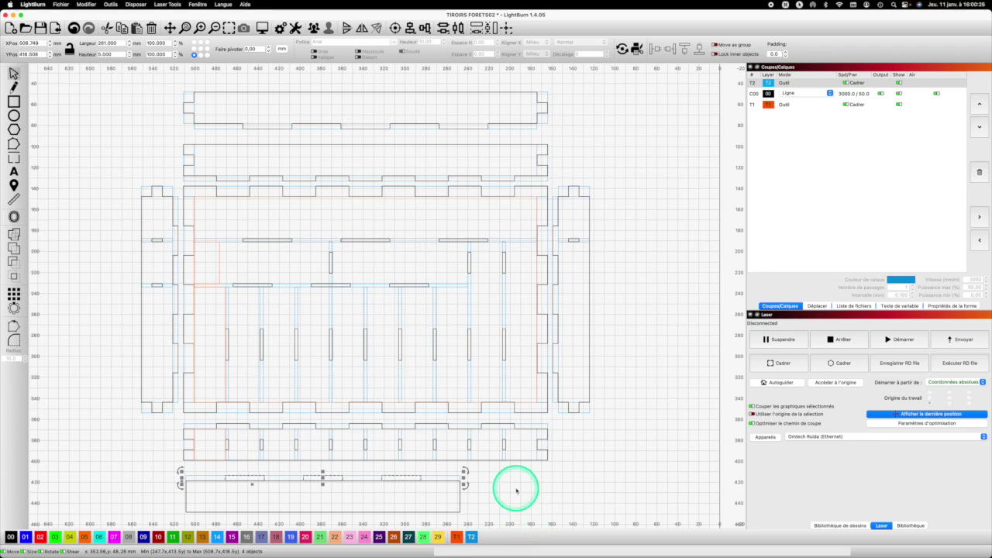
pyautogui.click(442, 483)
pyautogui.click(420, 477)
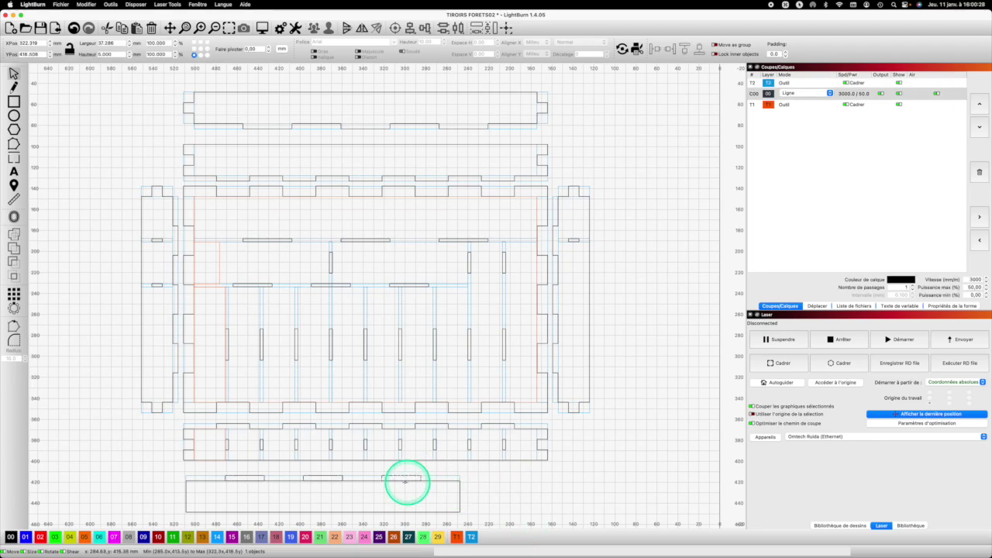
pyautogui.keyDown('shift'); pyautogui.click(341, 478); pyautogui.keyUp('shift')
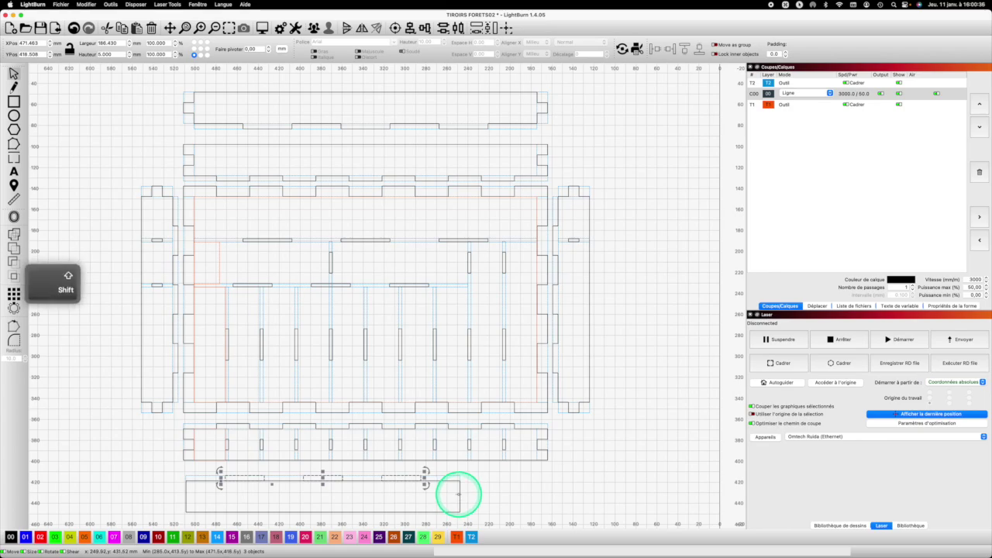
pyautogui.keyDown('shift'); pyautogui.click(459, 493); pyautogui.keyUp('shift')
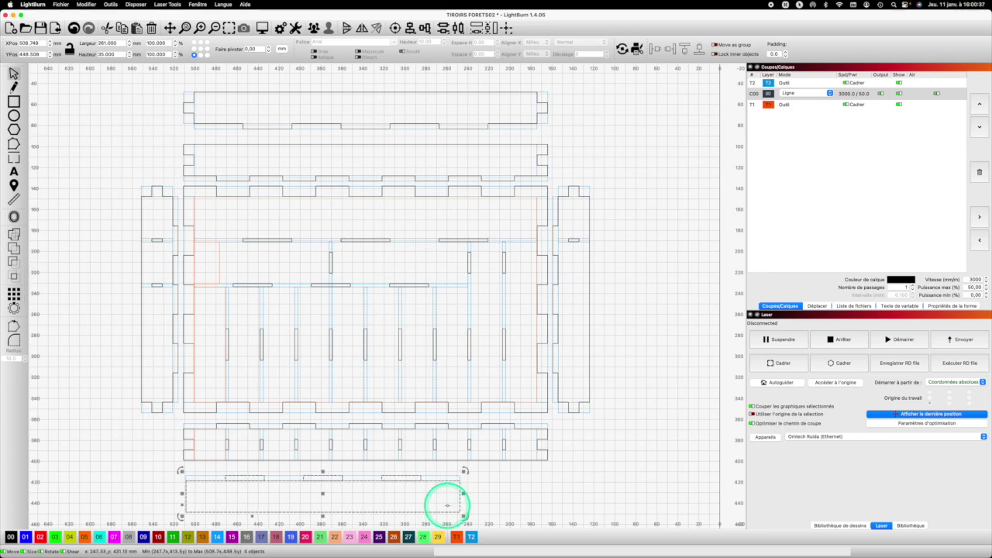
pyautogui.click(13, 234)
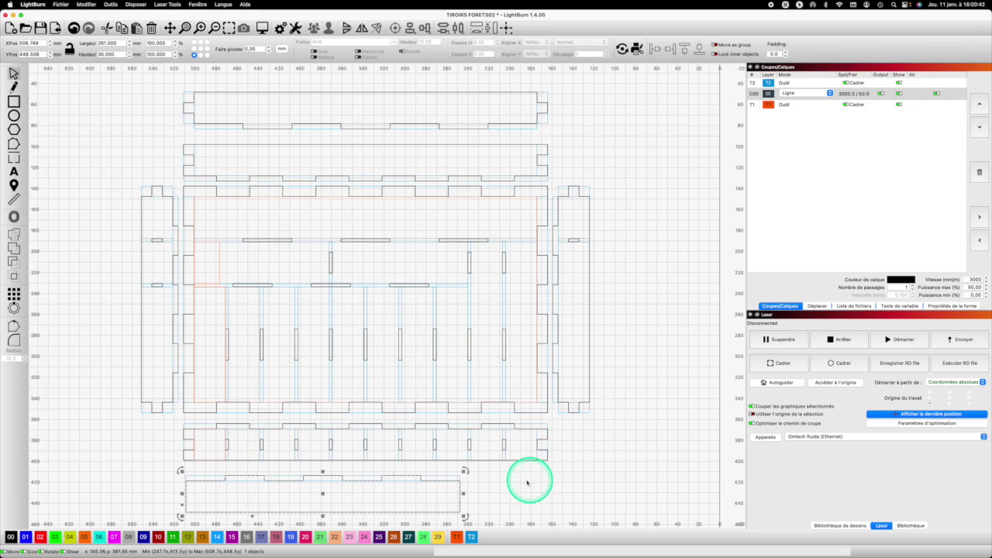
pyautogui.moveTo(500, 494); pyautogui.dragTo(391, 462)
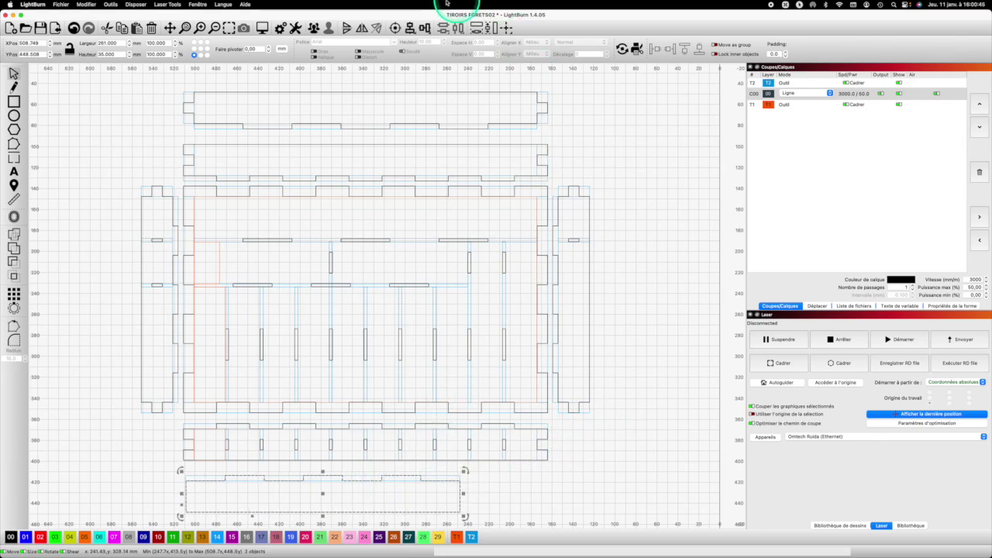
pyautogui.click(314, 27)
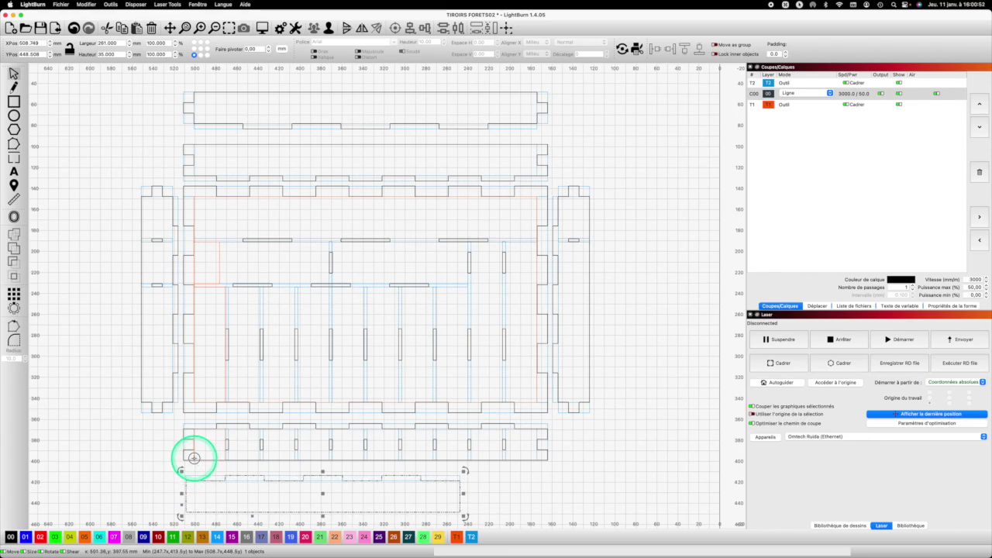
# - Try to left-align the new tabbed divider and the orange square guide at the left end of the panel above
pyautogui.click(194, 457)
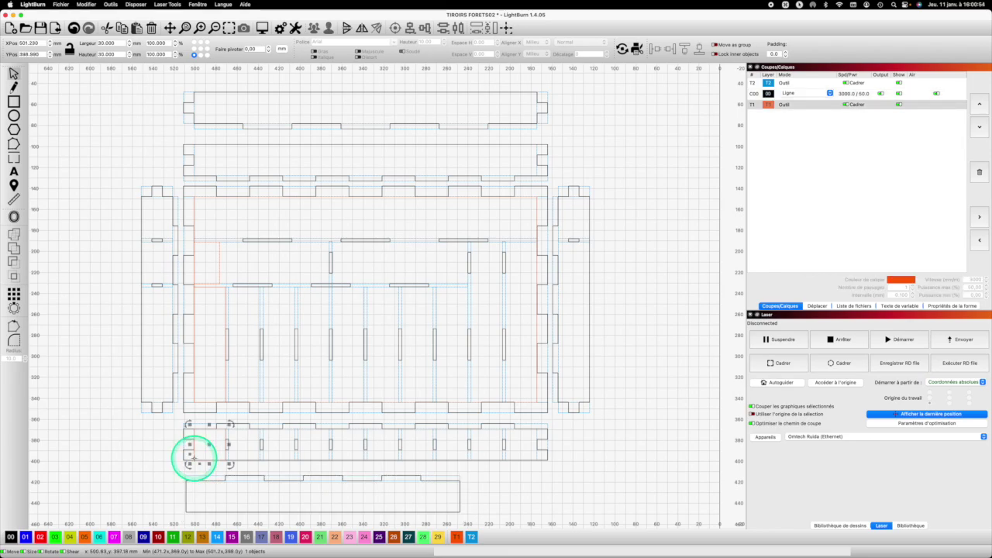
pyautogui.press('Delete')
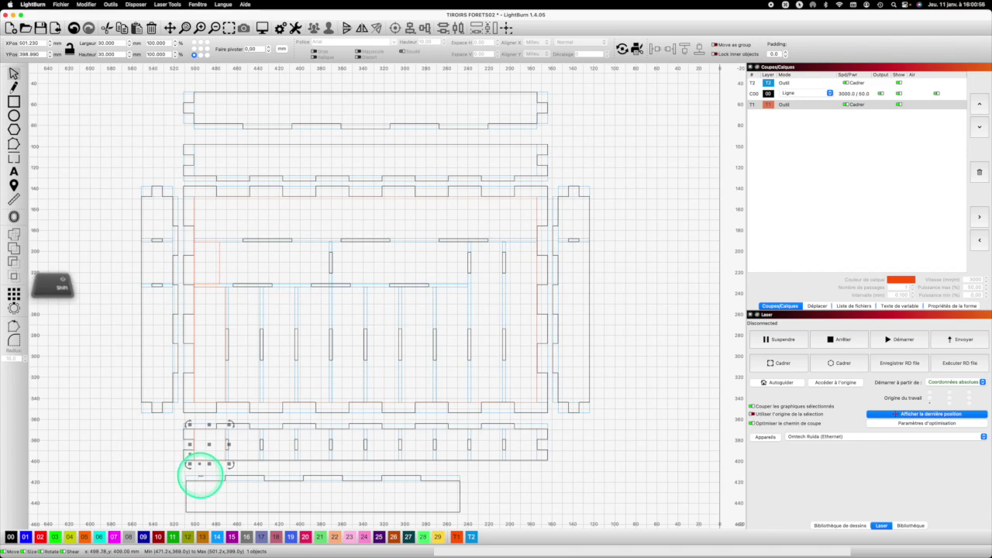
pyautogui.click(200, 478)
pyautogui.click(203, 480)
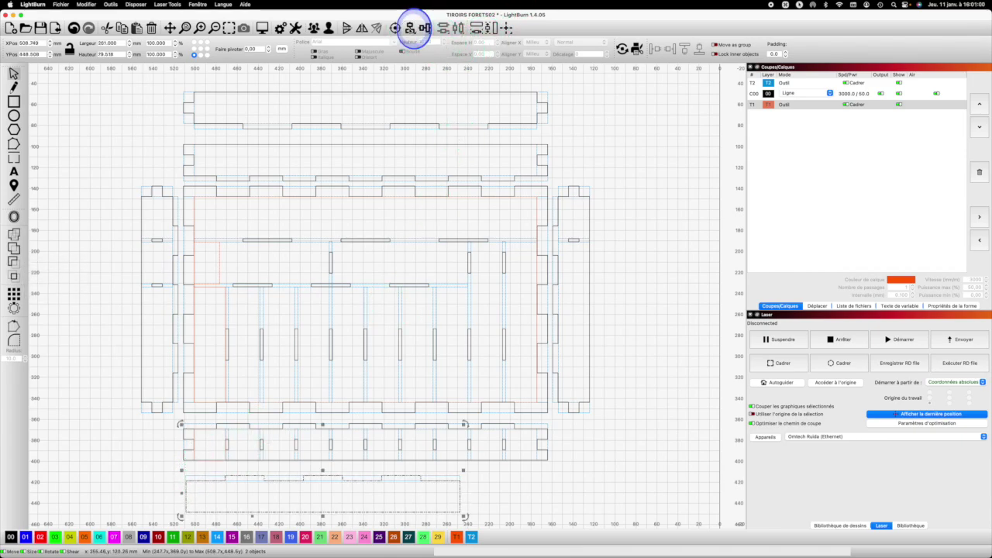
pyautogui.click(409, 28)
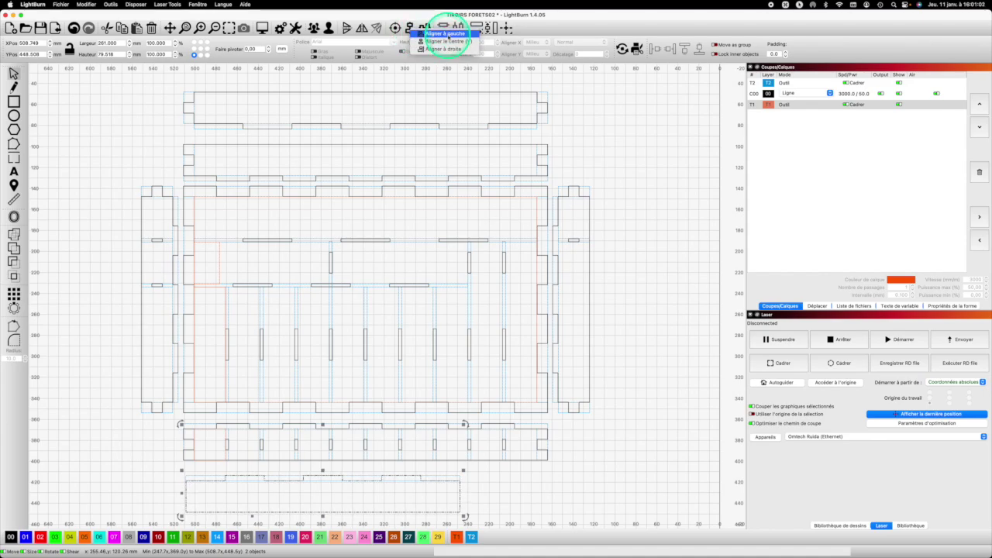
pyautogui.click(446, 35)
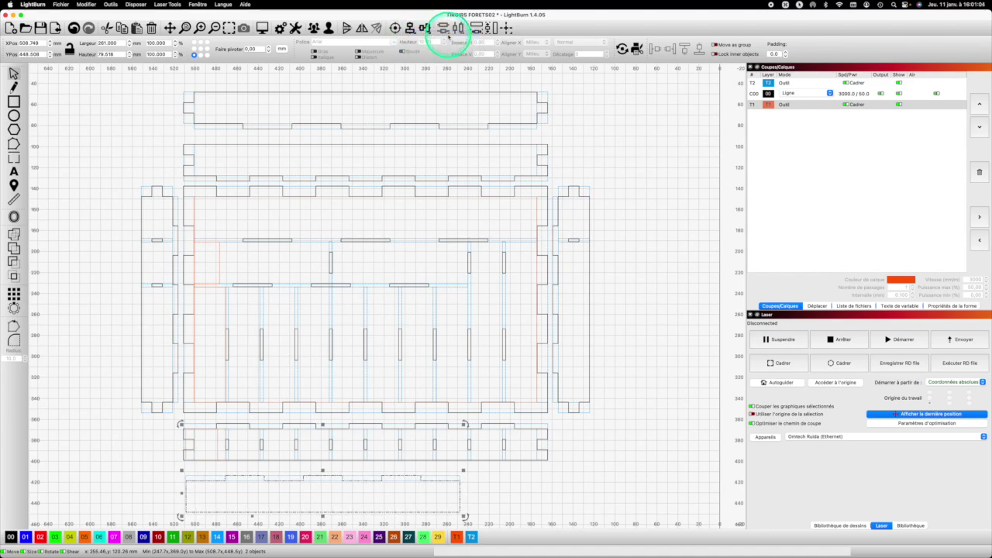
pyautogui.press('super+z')
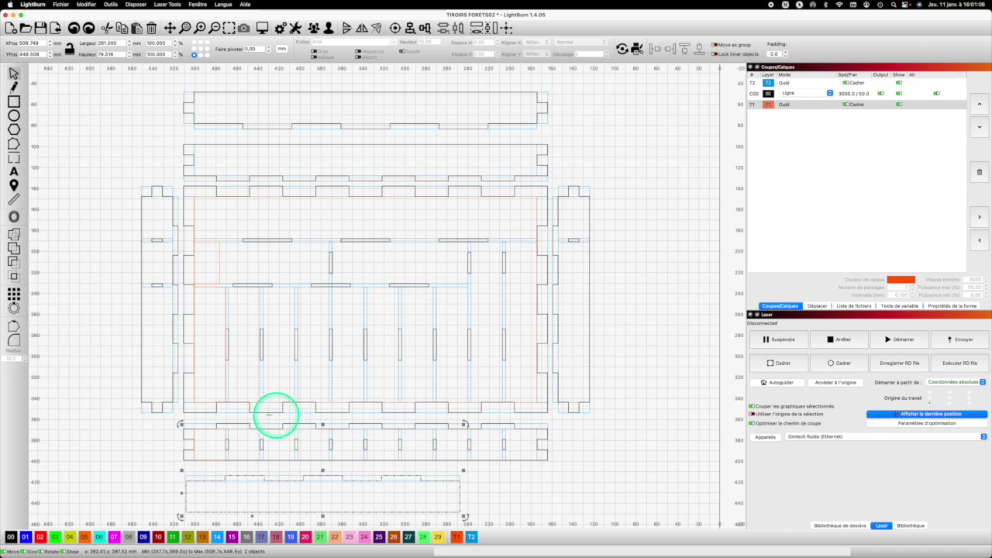
# - Align the new tabbed divider's left edge to the orange square guide in the panel above
pyautogui.click(163, 460)
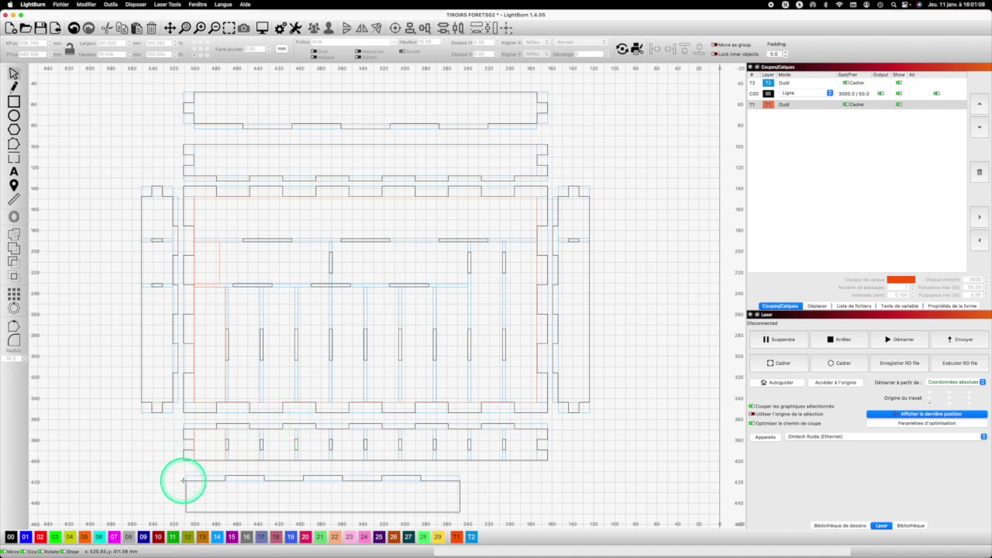
pyautogui.click(186, 478)
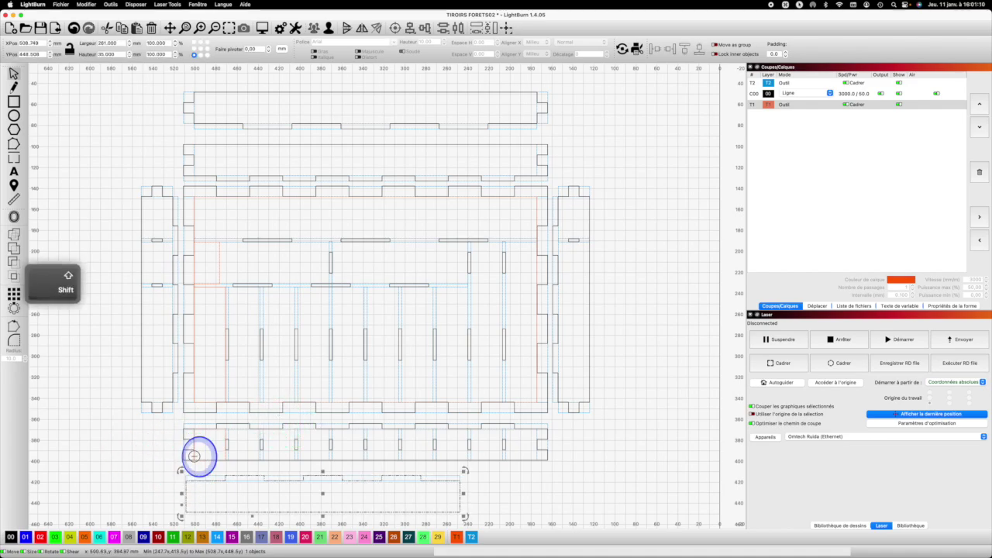
pyautogui.keyDown('shift'); pyautogui.click(310, 424); pyautogui.keyUp('shift')
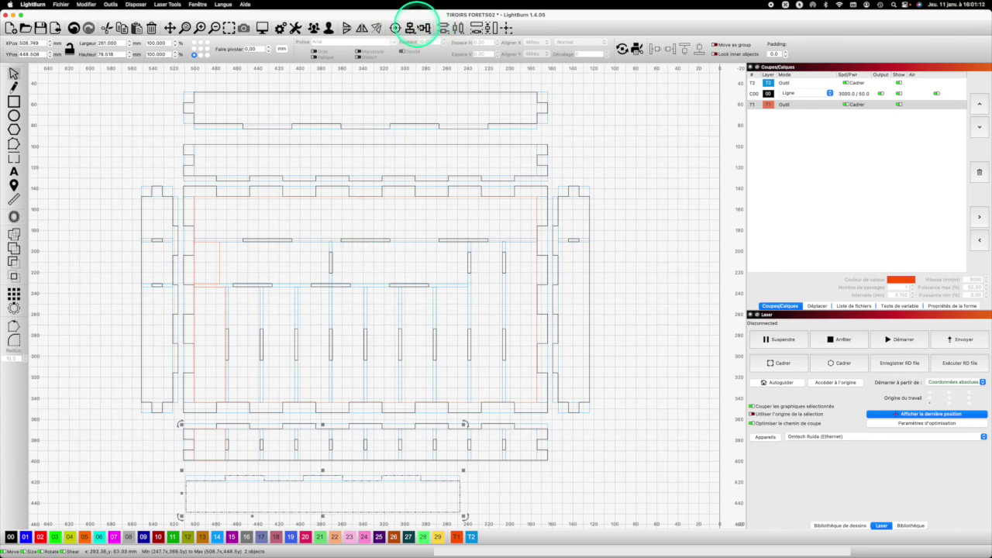
pyautogui.click(419, 28)
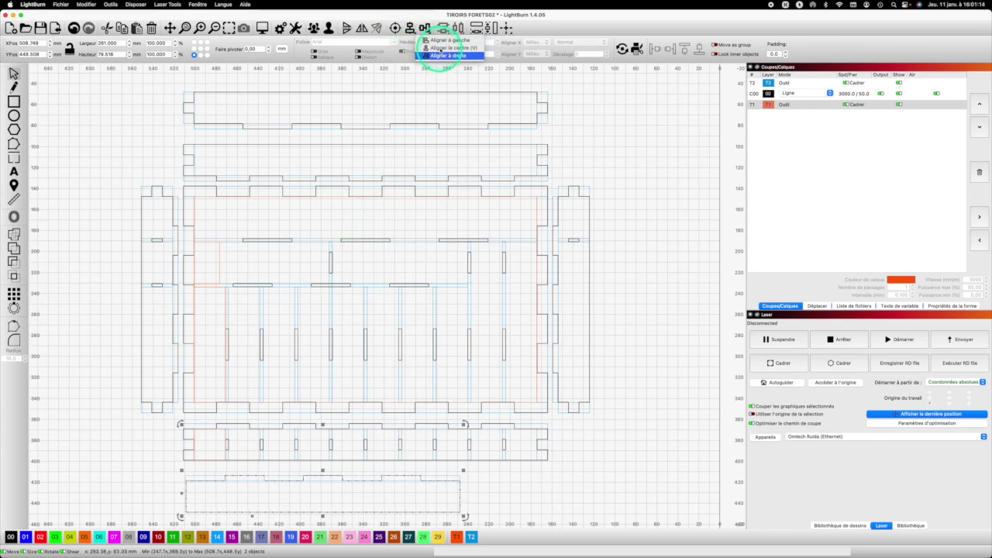
pyautogui.click(441, 47)
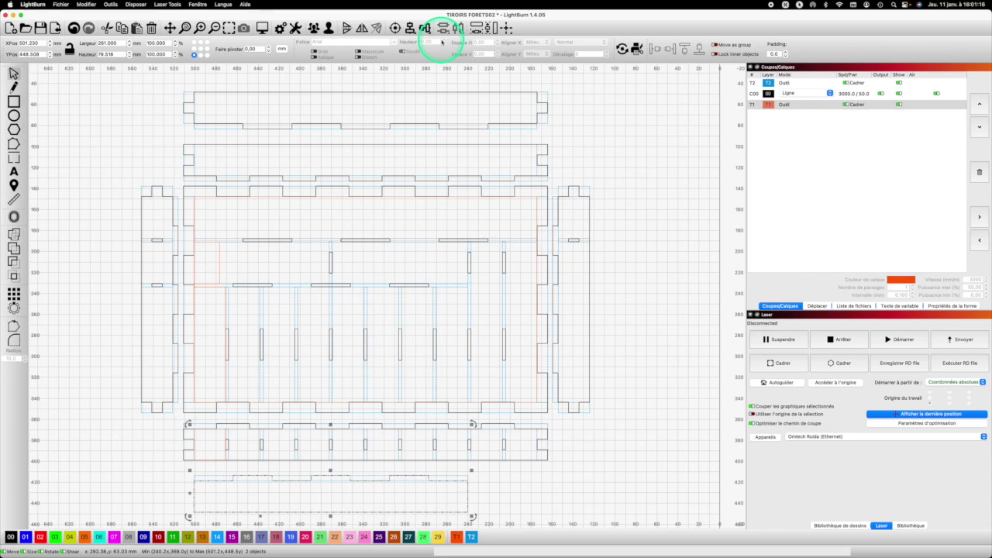
pyautogui.click(523, 497)
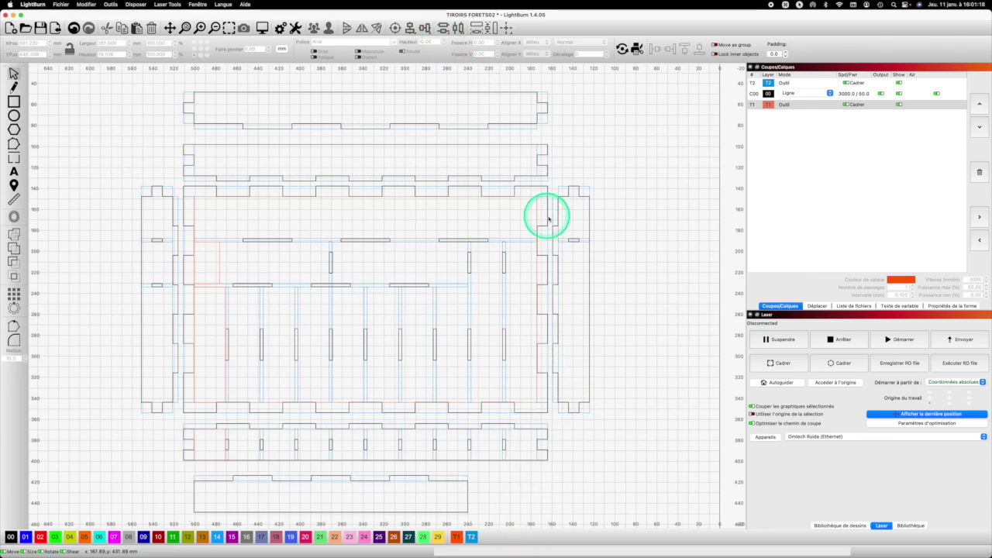
# - Copy the rightmost 3 mm vertical guide of the panel above and paste it beside the new divider's right end
pyautogui.click(505, 444)
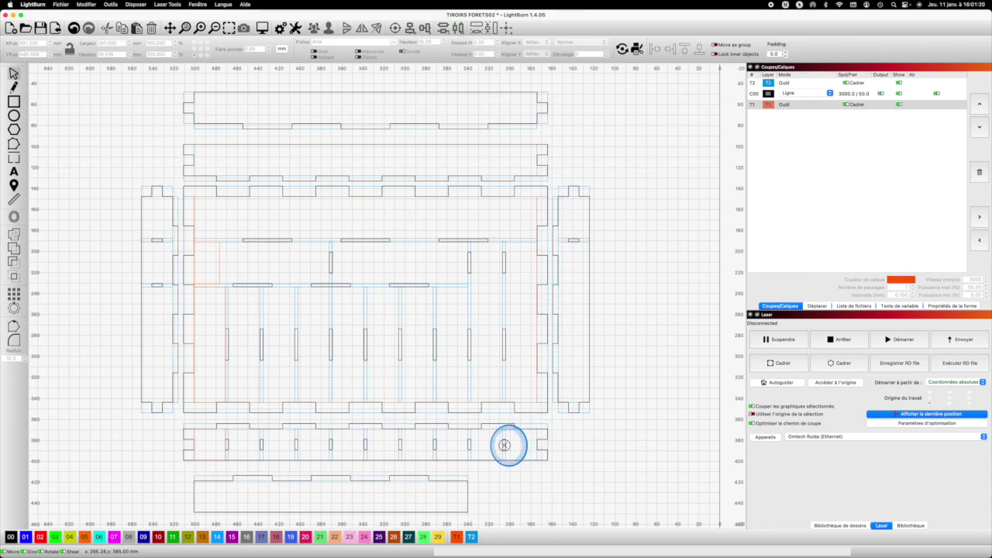
pyautogui.press('super+c')
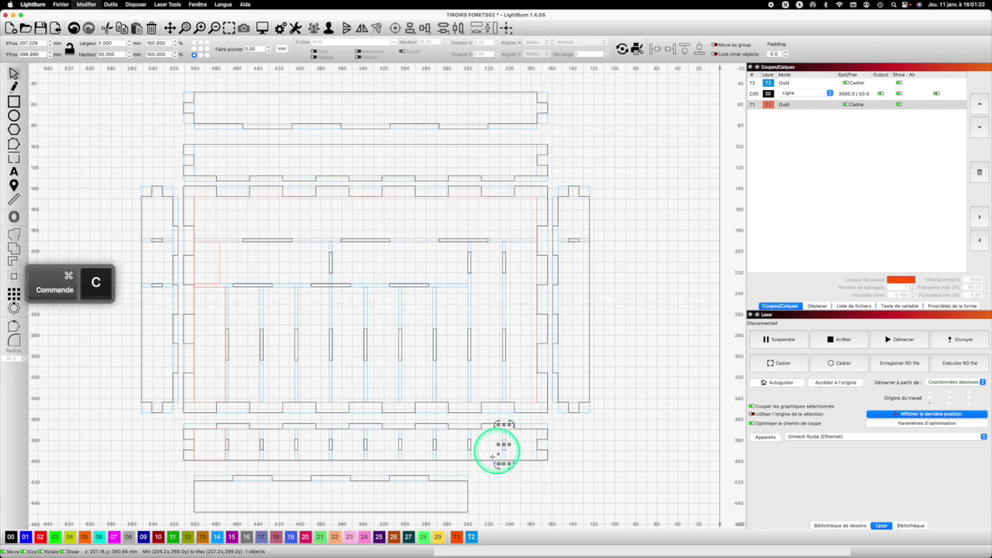
pyautogui.press('super+v')
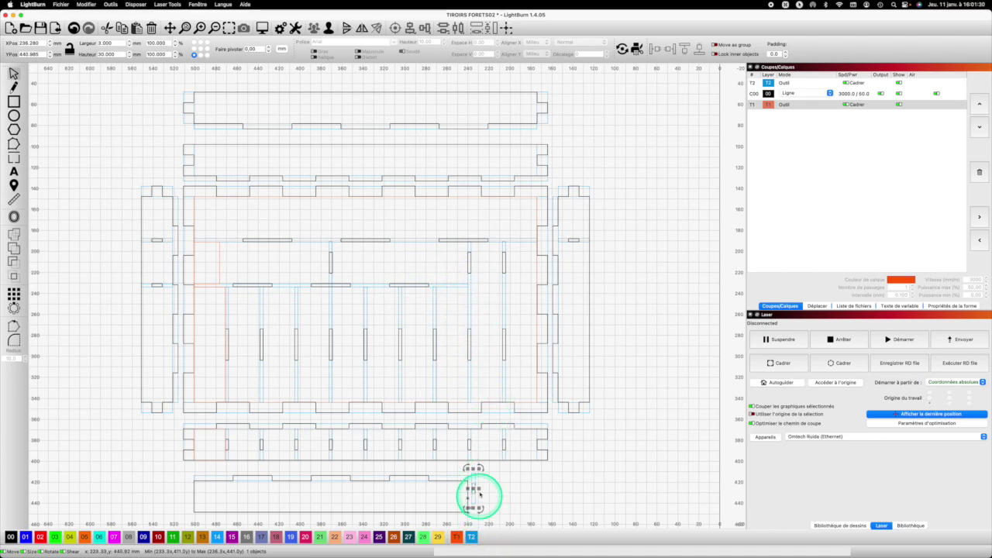
# - Snap the 3 mm guide to the bottom divider's right edge and fit a 10 mm wide copy against its left edge
pyautogui.moveTo(472, 502); pyautogui.dragTo(468, 512)
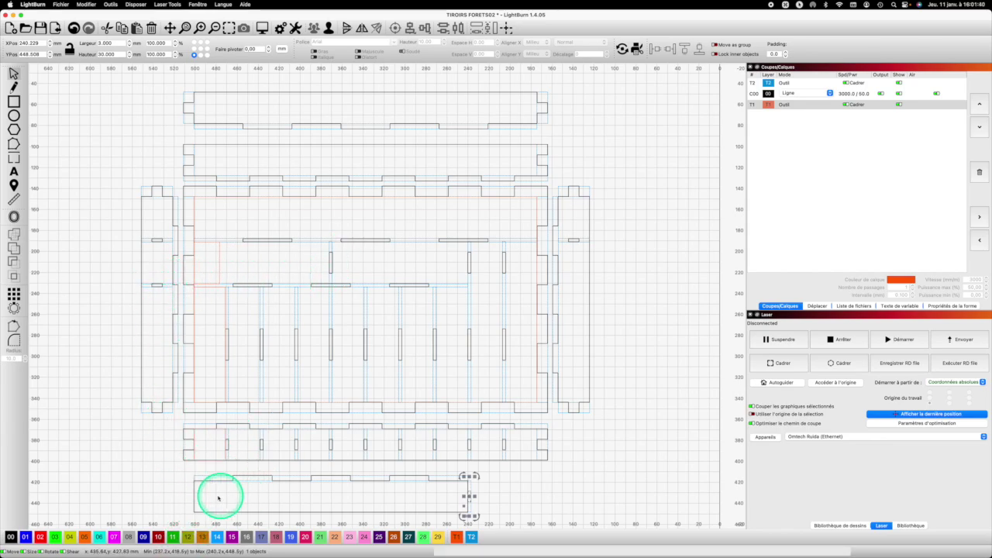
pyautogui.press('super+v')
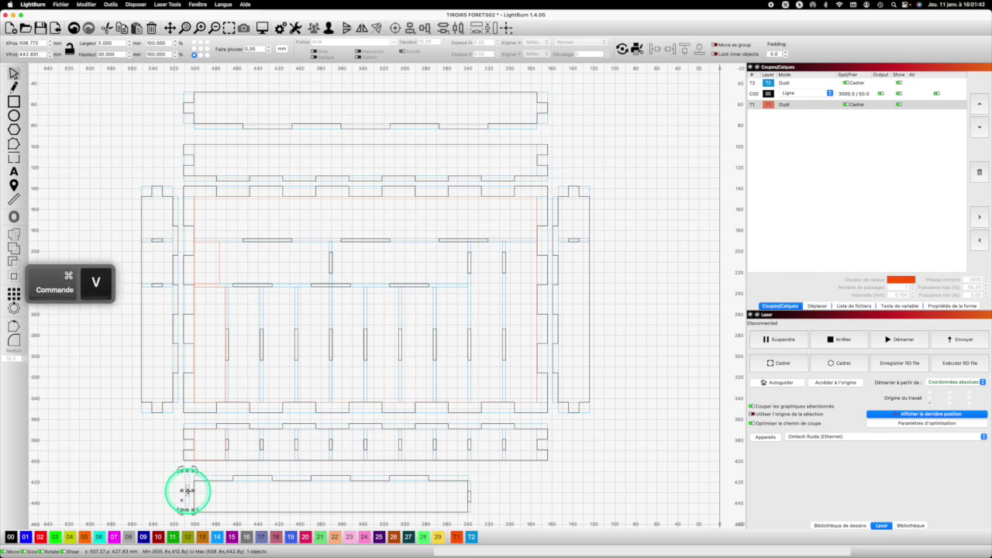
pyautogui.click(113, 41)
pyautogui.moveTo(114, 41); pyautogui.dragTo(95, 43)
pyautogui.write('1')
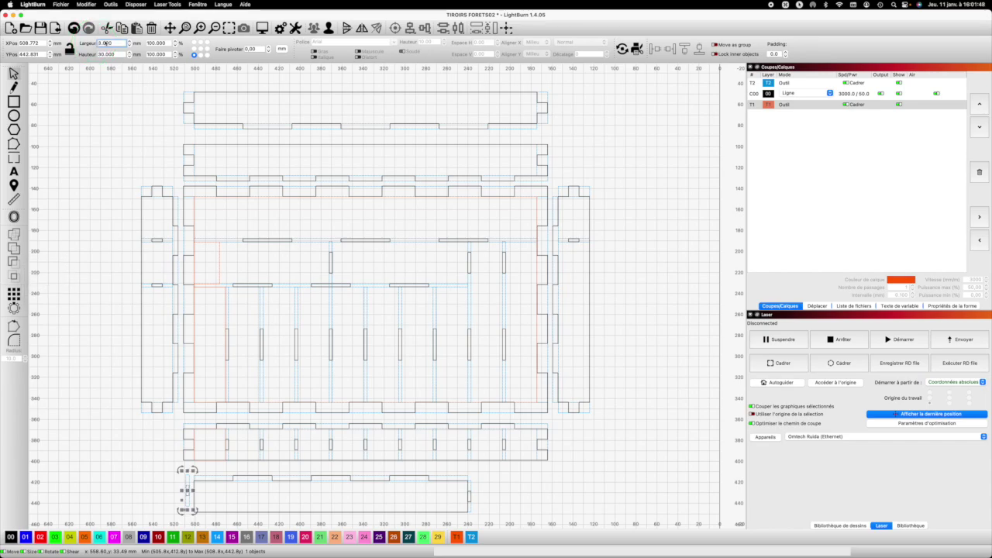
pyautogui.click(92, 41)
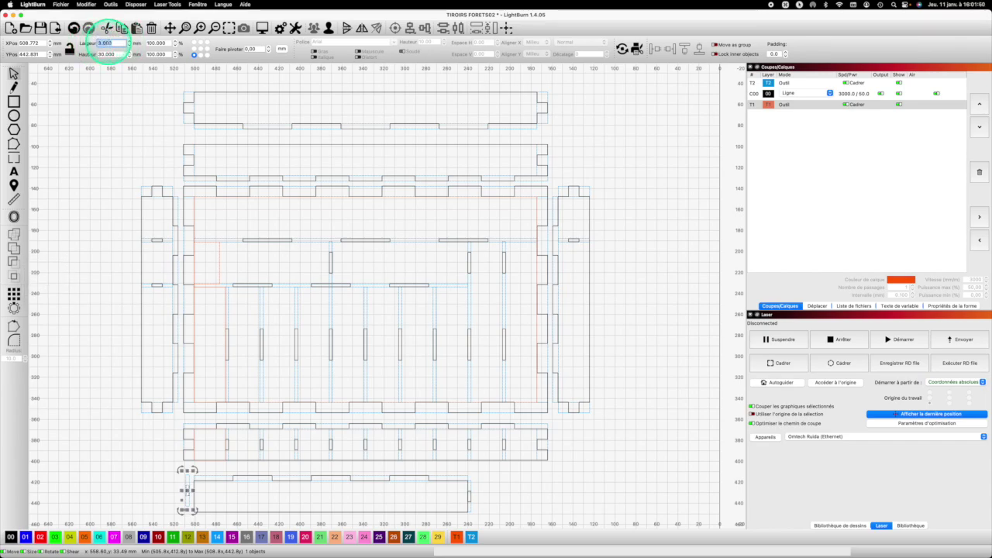
pyautogui.write('10')
pyautogui.press('Return')
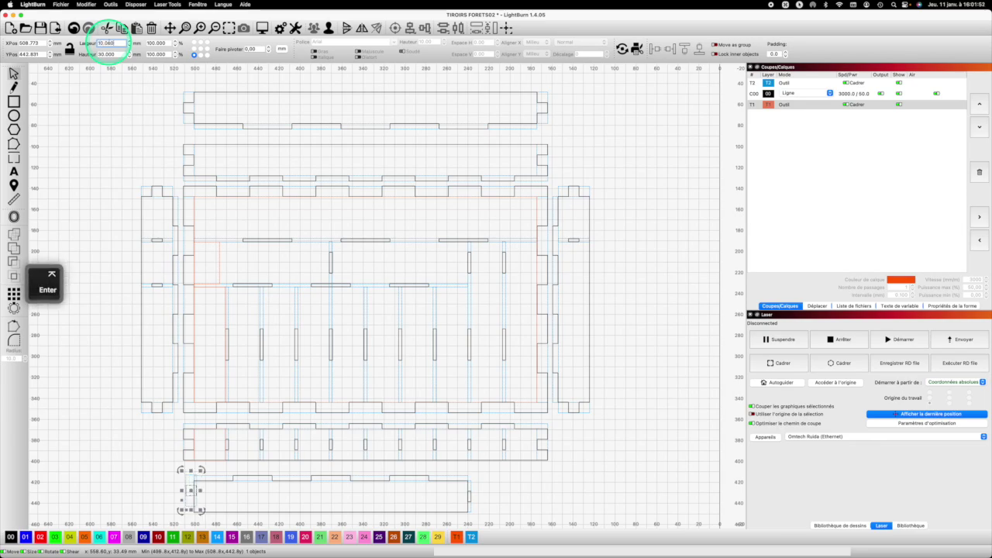
pyautogui.click(196, 479)
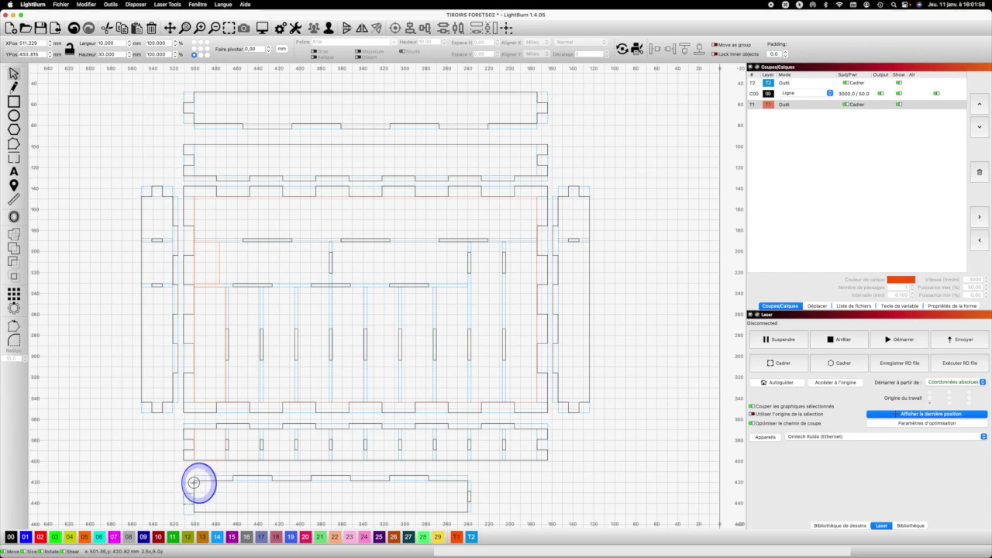
pyautogui.moveTo(194, 482); pyautogui.dragTo(534, 487)
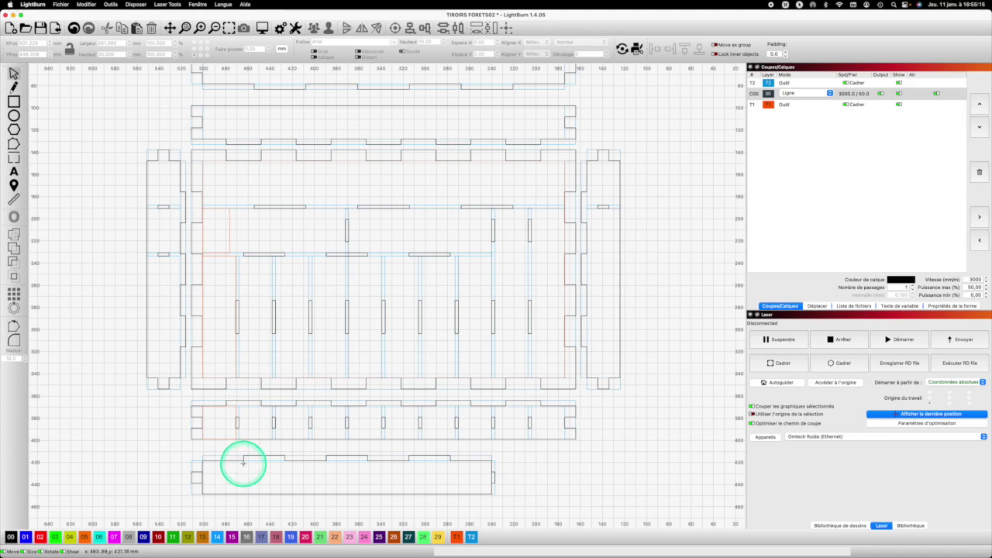
# - Unite the bottom divider's outline with its left and right end tabs
pyautogui.click(242, 458)
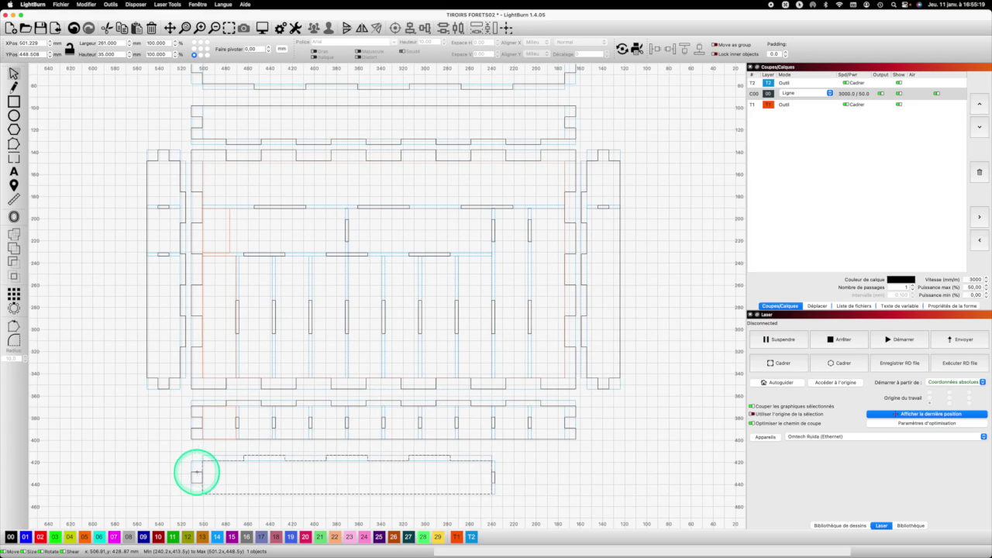
pyautogui.keyDown('shift'); pyautogui.click(197, 472); pyautogui.keyUp('shift')
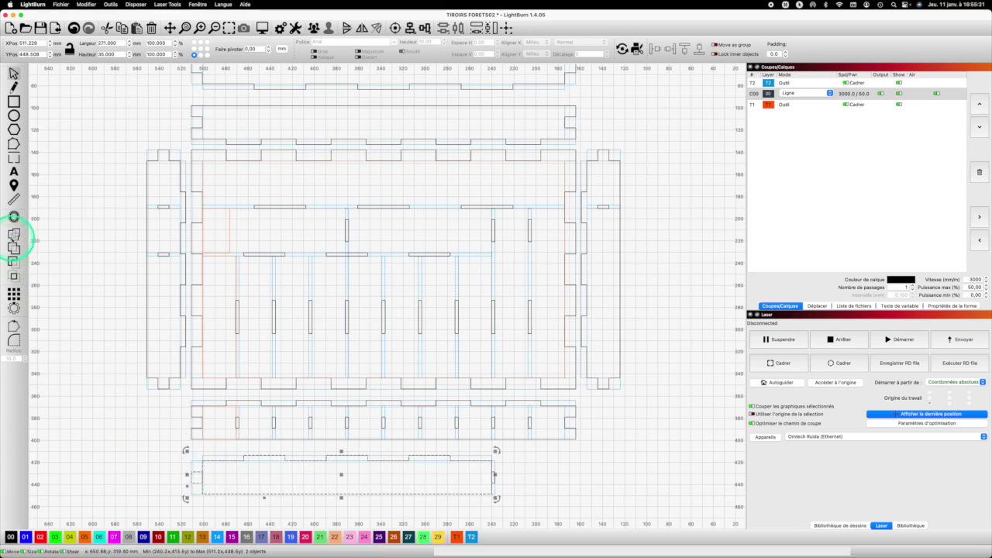
pyautogui.click(14, 233)
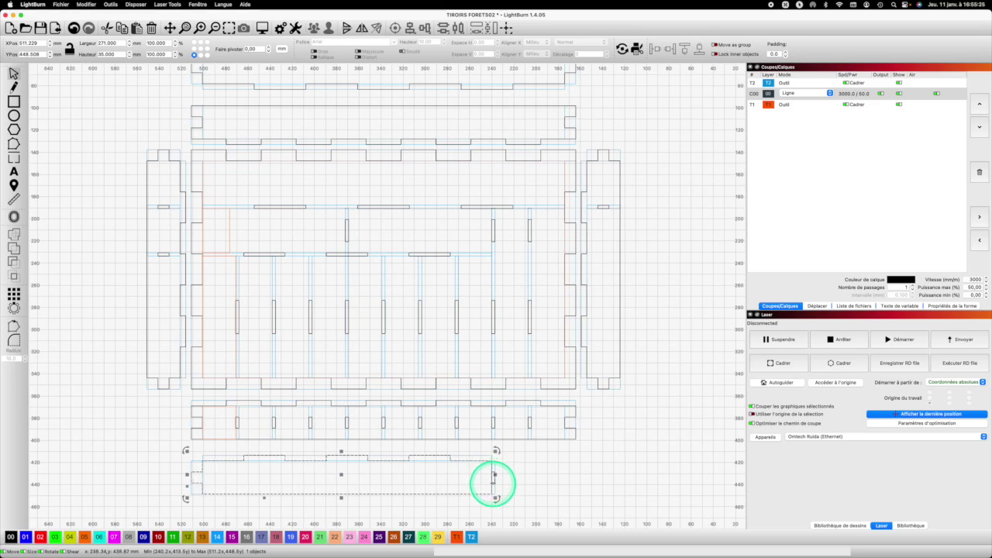
pyautogui.press('shift')
pyautogui.keyDown('shift'); pyautogui.click(410, 442); pyautogui.keyUp('shift')
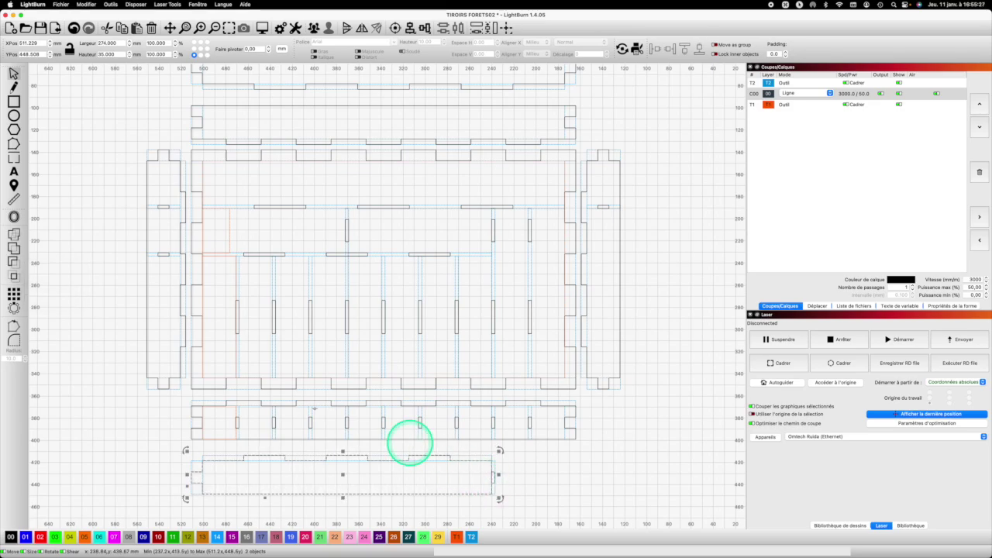
pyautogui.click(14, 232)
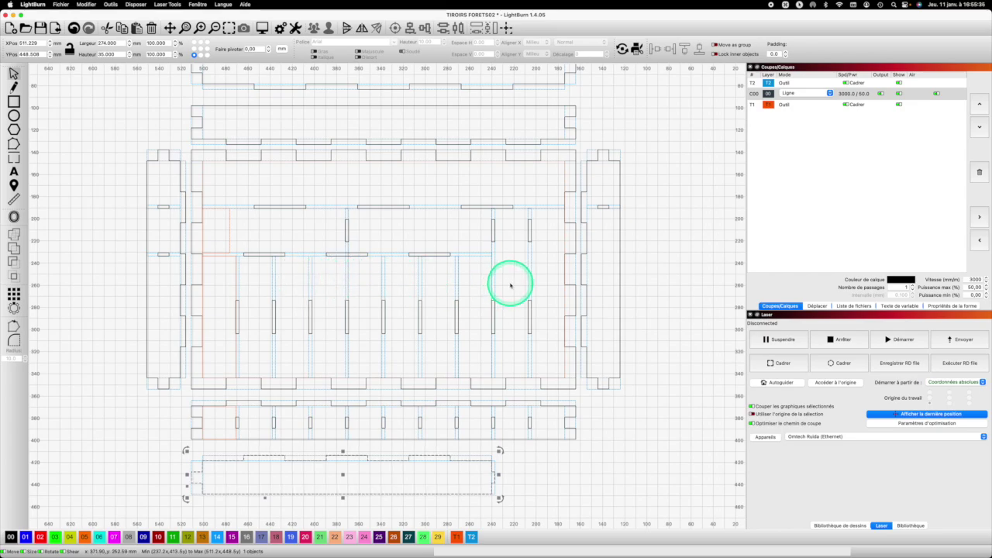
# - Draw a rectangle beside the left side panel and size it to 30 mm wide by 110 mm high
pyautogui.click(23, 109)
pyautogui.moveTo(89, 254)
pyautogui.mouseDown()
pyautogui.moveTo(104, 377)
pyautogui.moveTo(112, 372)
pyautogui.mouseUp()
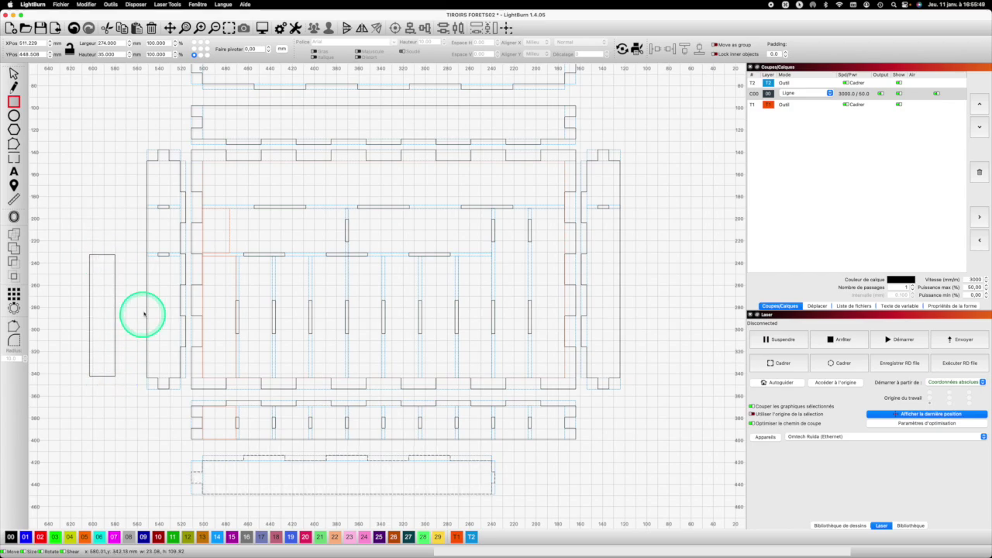
pyautogui.click(116, 43)
pyautogui.write('30')
pyautogui.press('Tab')
pyautogui.write('110')
# - Copy the leftmost 110 mm vertical guide with its slot, widen it to 5 mm and align it to the new rectangle's right edge
pyautogui.click(237, 292)
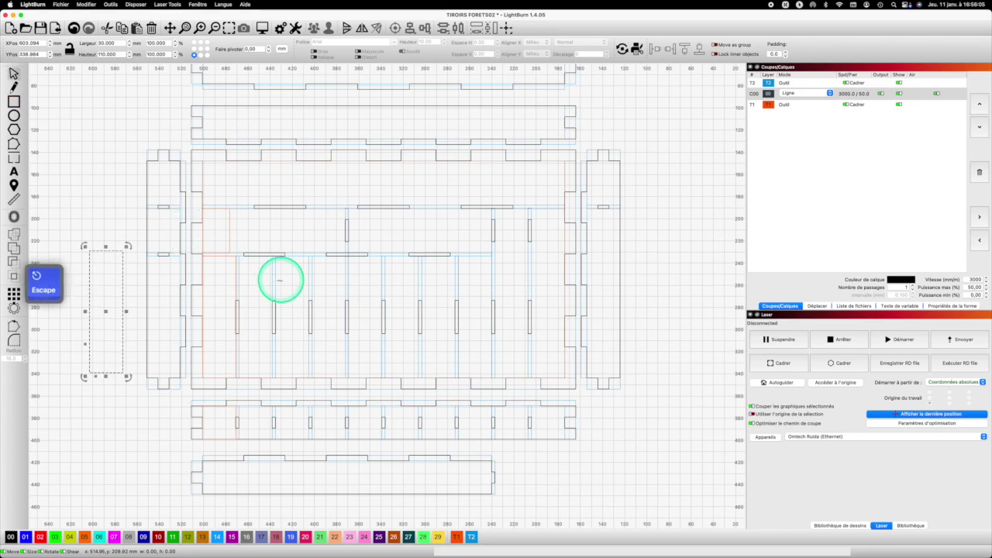
pyautogui.press('super+c')
pyautogui.press('super+v')
pyautogui.scroll(-1, 121, 310)
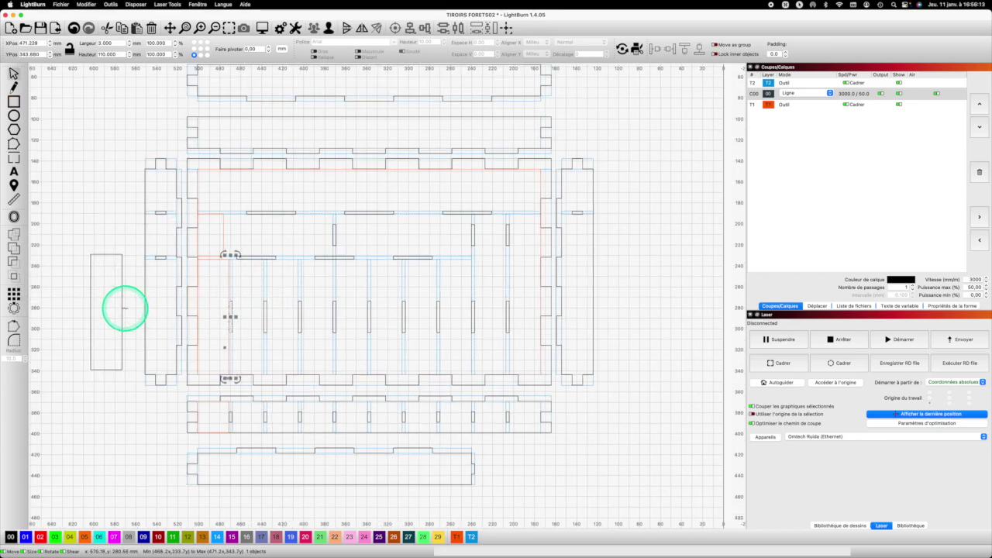
pyautogui.write('5')
pyautogui.click(120, 310)
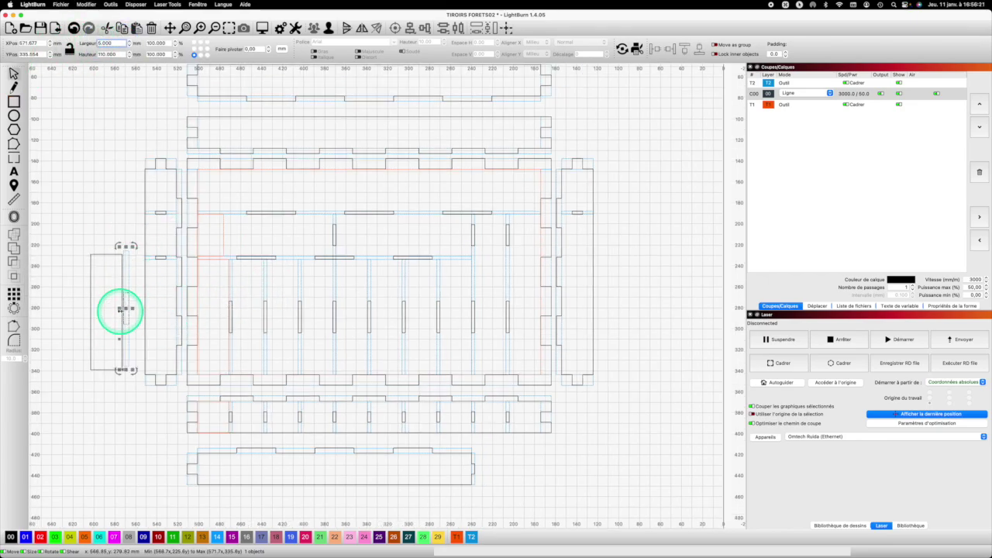
pyautogui.moveTo(123, 250); pyautogui.dragTo(104, 348)
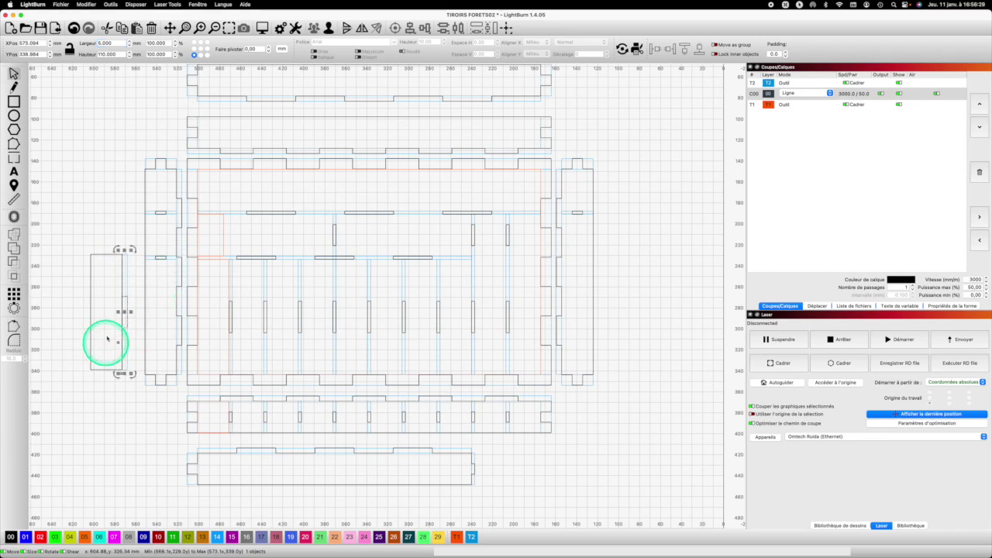
pyautogui.click(133, 294)
pyautogui.press('Right')
# - Unite the 5 mm side tab with the 30 × 110 mm rectangle
pyautogui.click(122, 312)
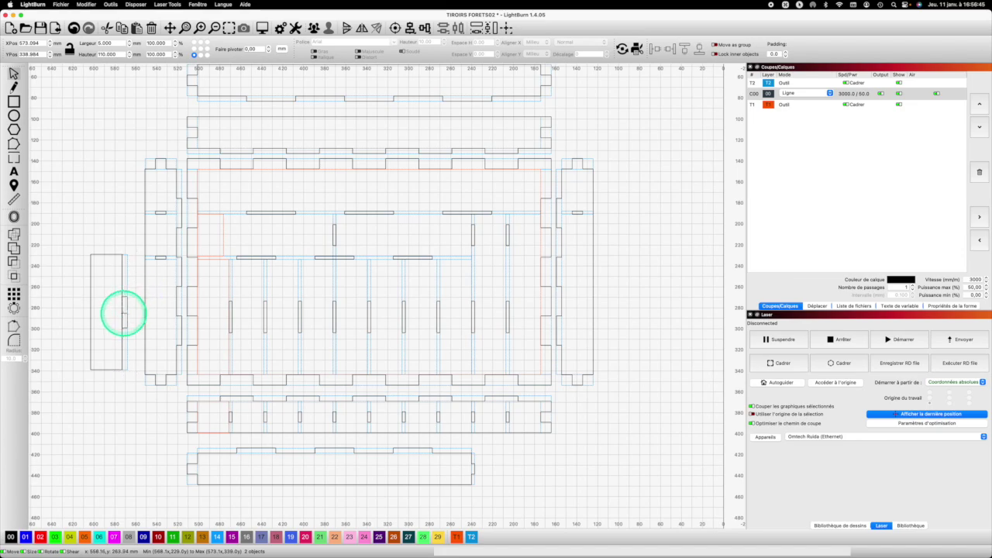
pyautogui.keyDown('shift'); pyautogui.click(95, 288); pyautogui.keyUp('shift')
pyautogui.click(14, 232)
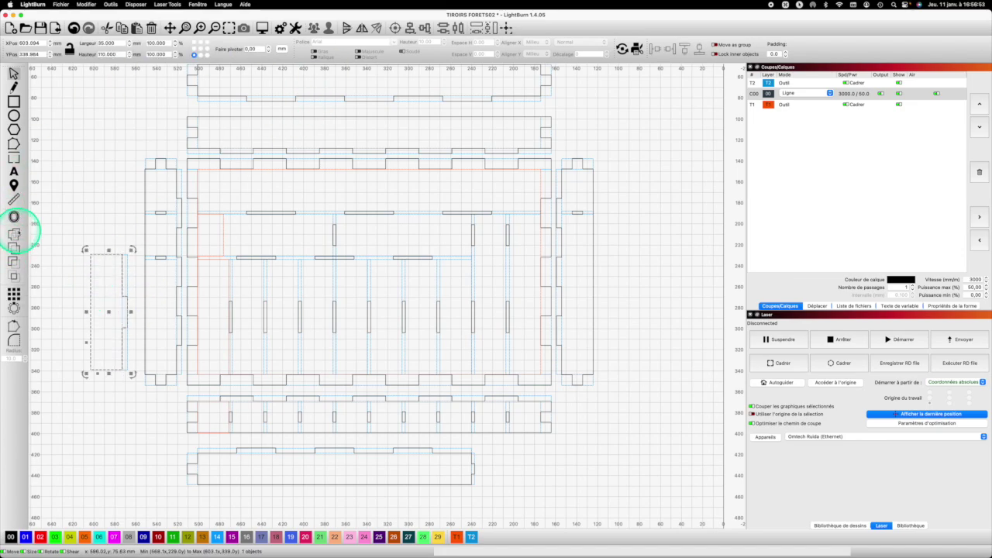
# - Copy the lower panel's leftmost 3 × 30 mm guide, rotate it horizontal onto the new divider's top edge, and paste a duplicate below the divider
pyautogui.click(235, 408)
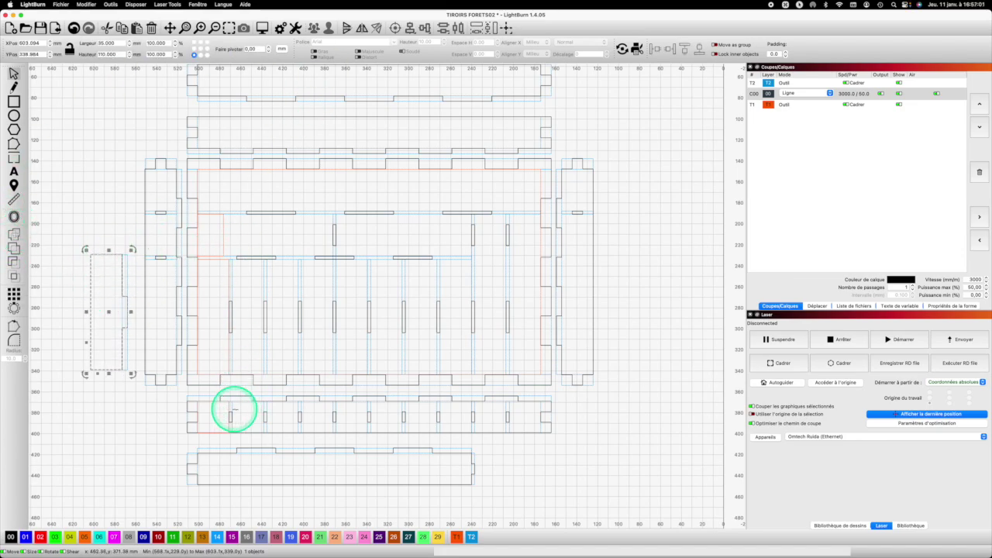
pyautogui.scroll(1, 111, 252)
pyautogui.hotkey('ctrl', 'v')
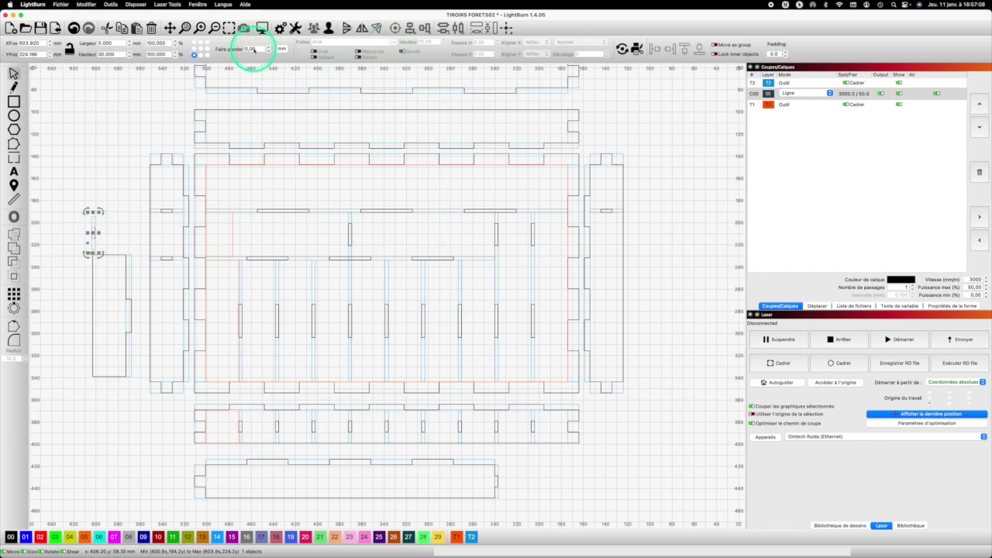
pyautogui.keyDown('shift'); pyautogui.click(130, 254); pyautogui.keyUp('shift')
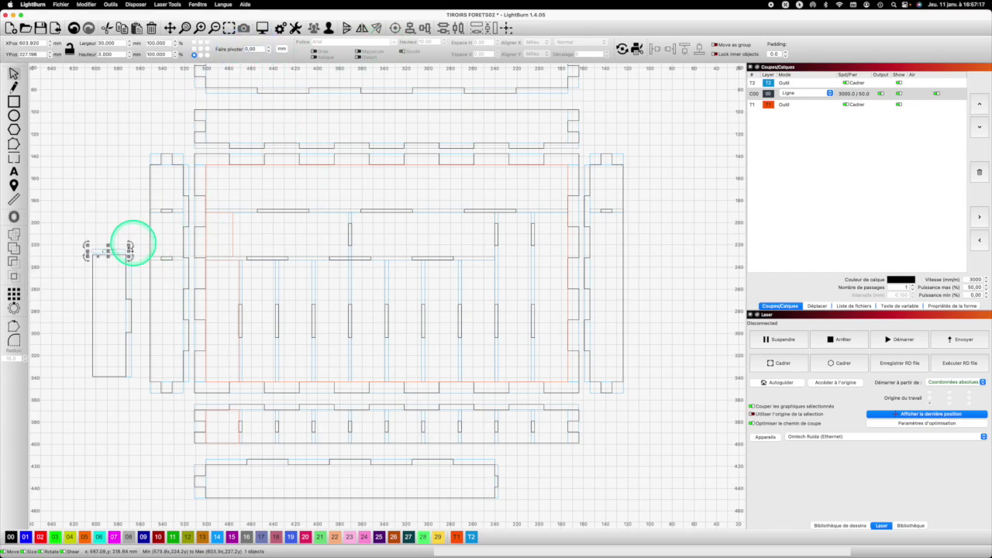
pyautogui.hotkey('ctrl', 'c')
pyautogui.hotkey('ctrl', 'v')
pyautogui.click(124, 250)
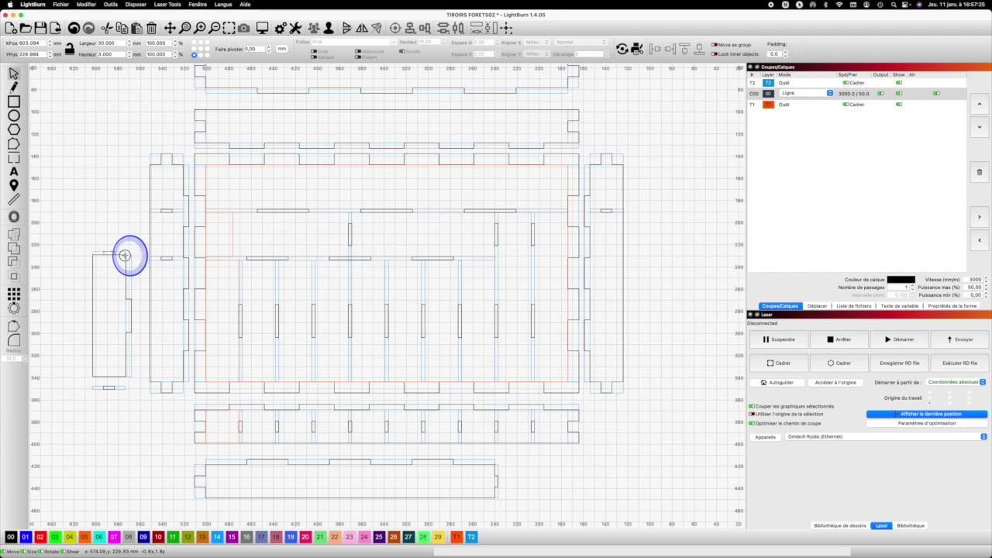
# - Set the height of the lower horizontal guide to 10 mm and snap it to the new divider's bottom edge
pyautogui.click(120, 385)
pyautogui.click(95, 54)
pyautogui.write('10')
pyautogui.press('Return')
pyautogui.click(127, 380)
pyautogui.click(114, 416)
# - Unite the new vertical divider's outline with its top and bottom tabs
pyautogui.click(111, 250)
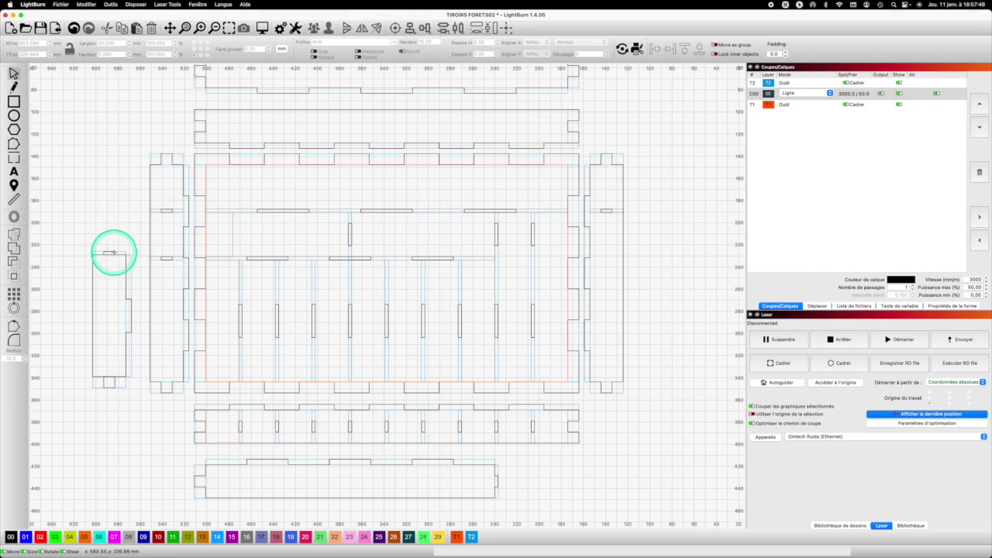
pyautogui.click(100, 310)
pyautogui.keyDown('shift'); pyautogui.click(106, 381); pyautogui.keyUp('shift')
pyautogui.click(14, 247)
pyautogui.click(105, 182)
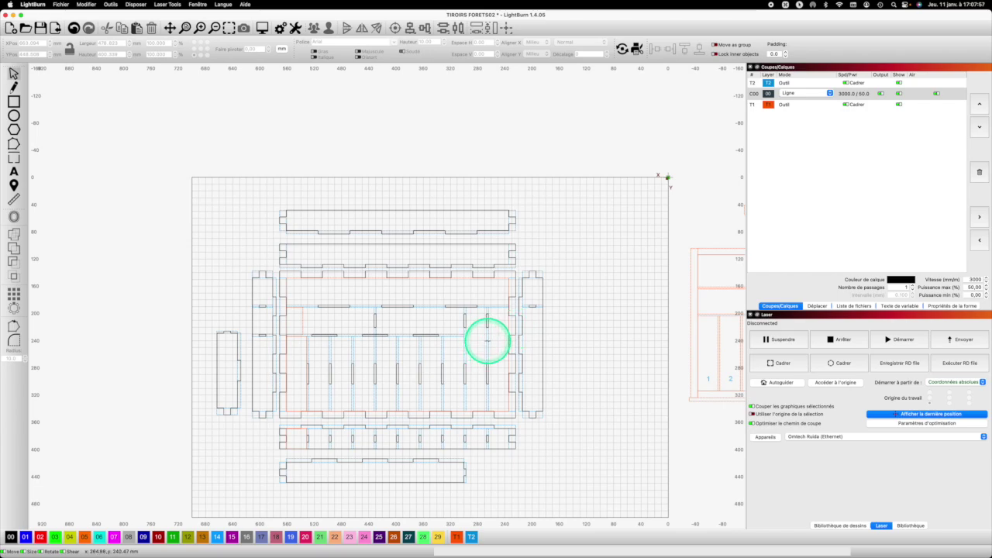
pyautogui.click(491, 339)
pyautogui.press('super+c')
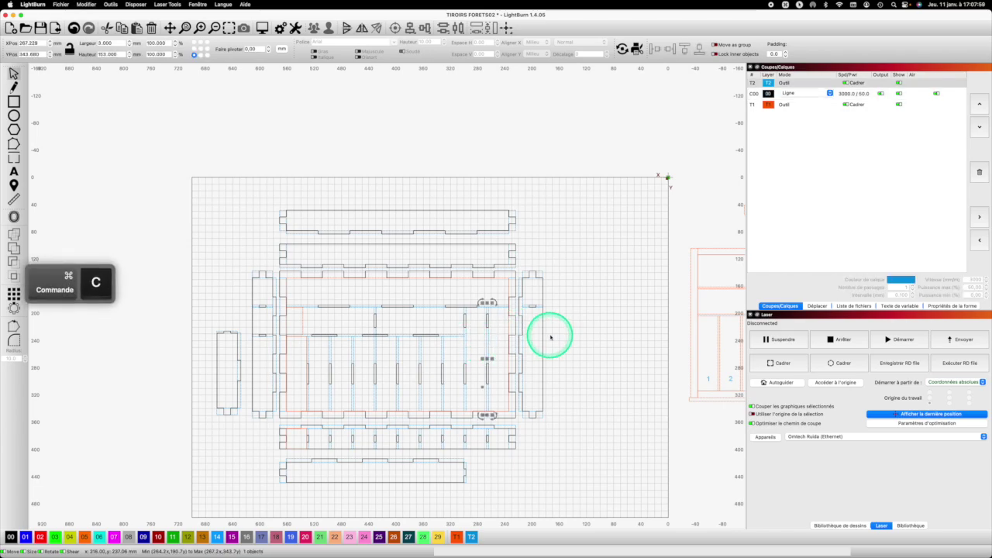
pyautogui.press('super+v')
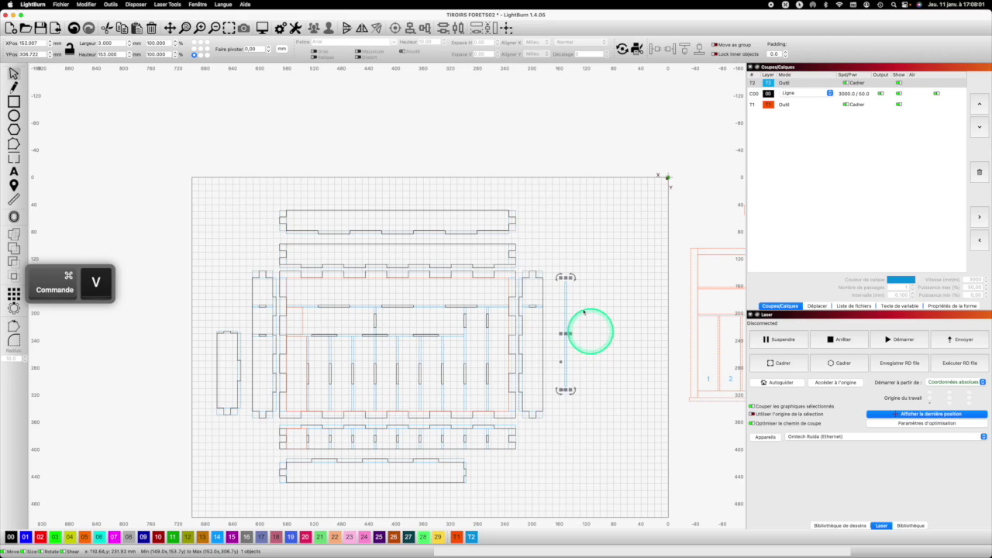
pyautogui.press('super+z')
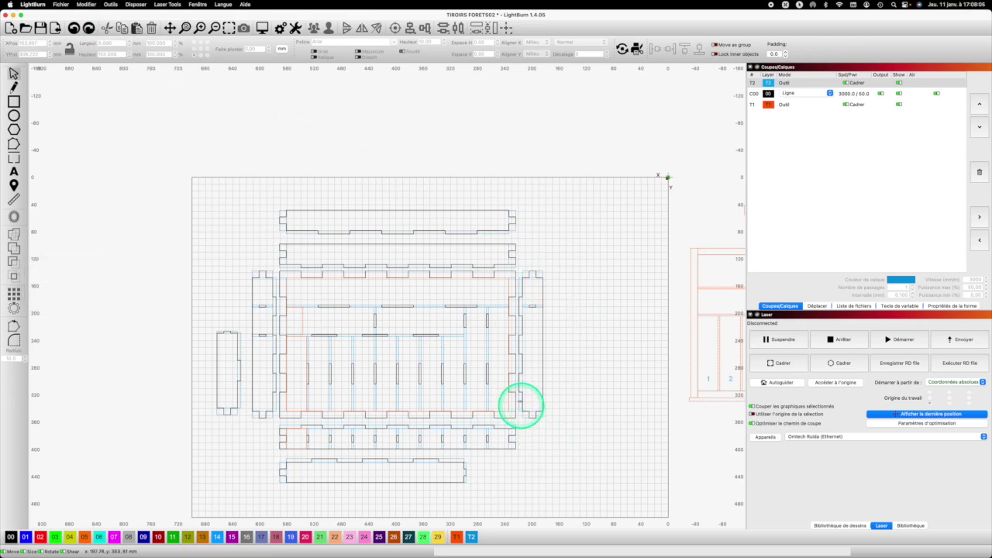
# - Copy the rightmost vertical guide with its two slots, paste it beyond the right side panel and set its width to 5 mm
pyautogui.moveTo(495, 383); pyautogui.dragTo(471, 317)
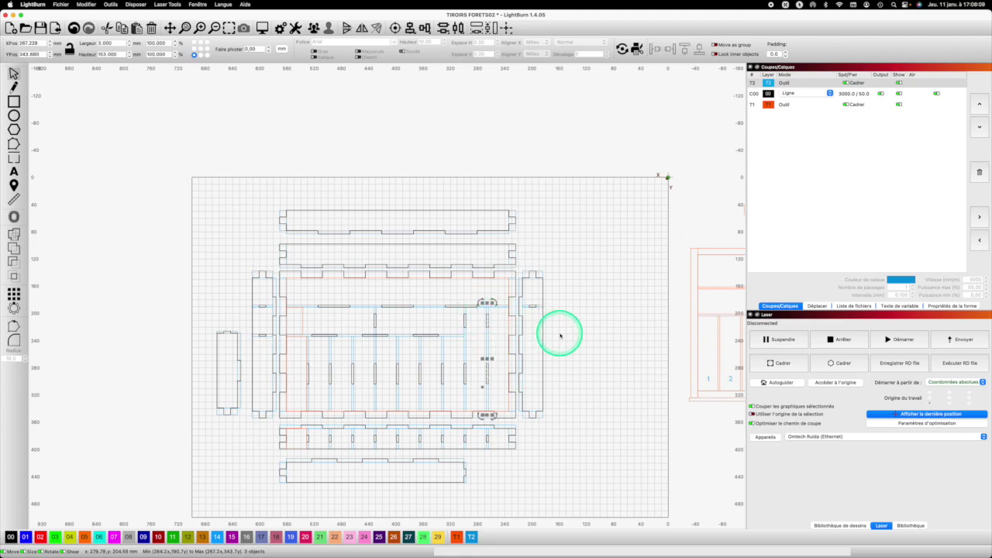
pyautogui.press('super+c')
pyautogui.press('super+v')
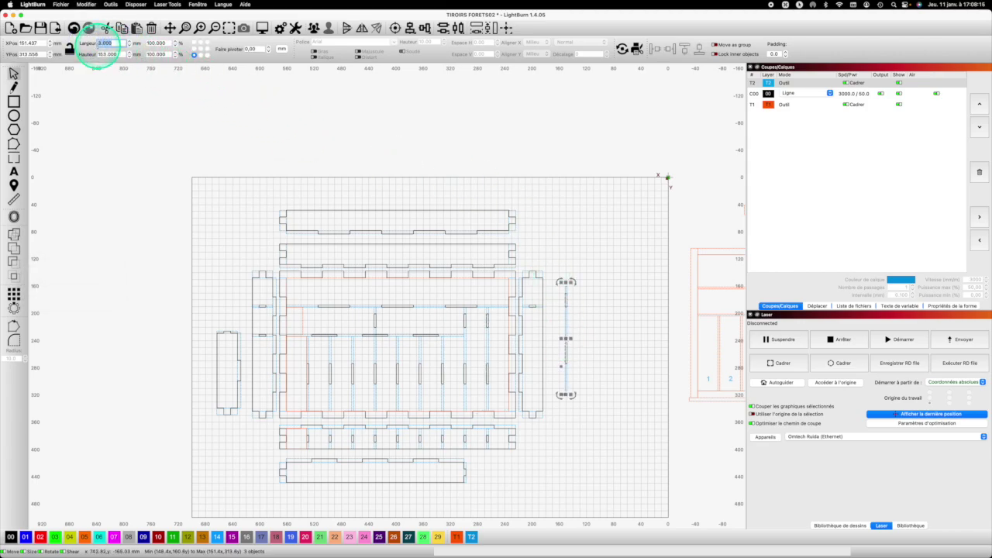
pyautogui.write('5')
pyautogui.press('Return')
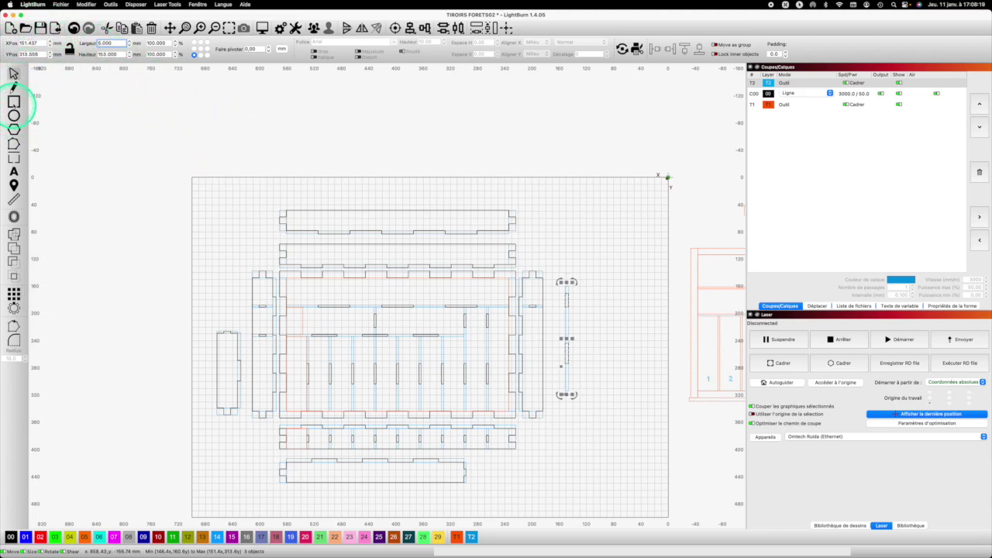
# - Draw a rectangle beside the copied vertical guide and set its size to 30 mm wide by 153 mm high
pyautogui.hotkey('ctrl', 'r')
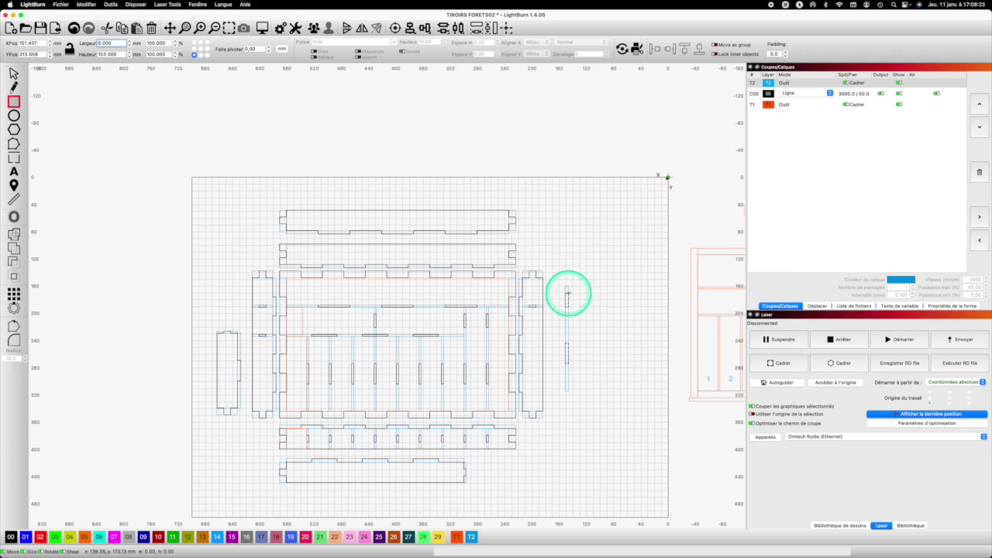
pyautogui.moveTo(573, 283); pyautogui.dragTo(589, 364)
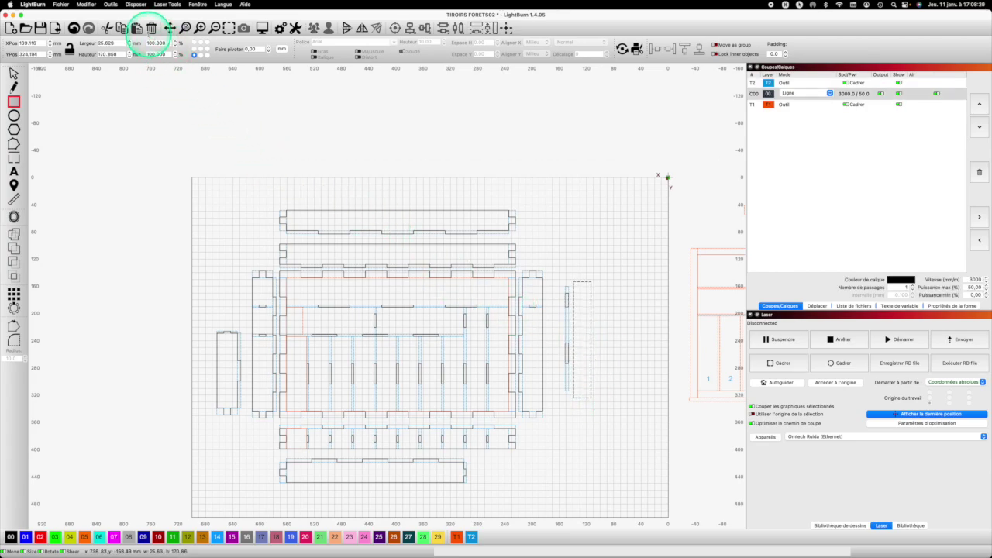
pyautogui.moveTo(118, 55); pyautogui.dragTo(84, 54)
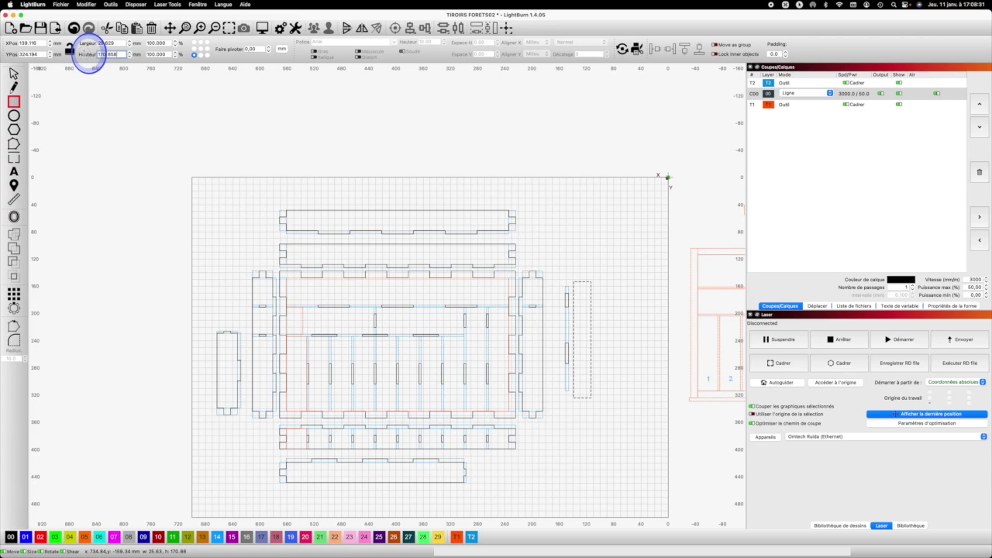
pyautogui.press('3')
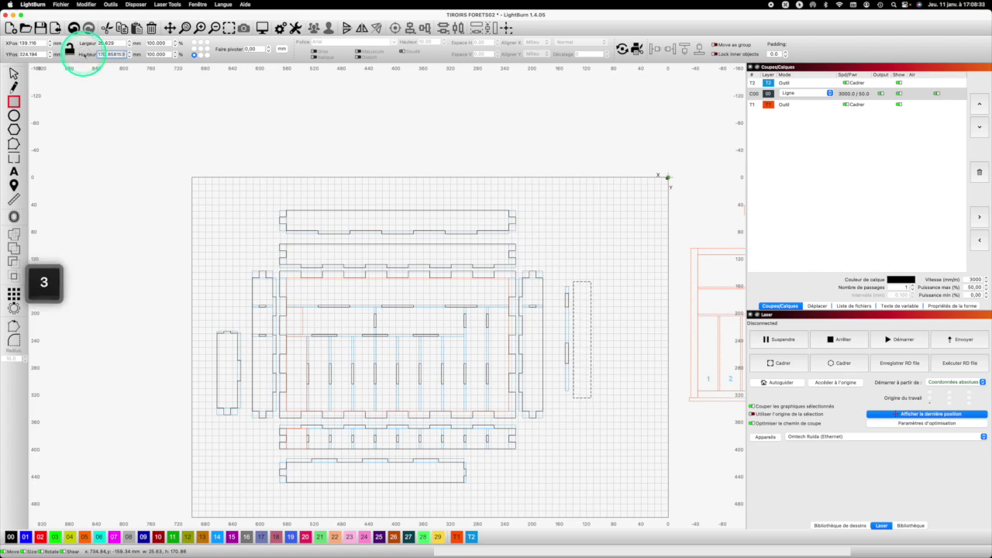
pyautogui.press('Tab')
pyautogui.click(88, 52)
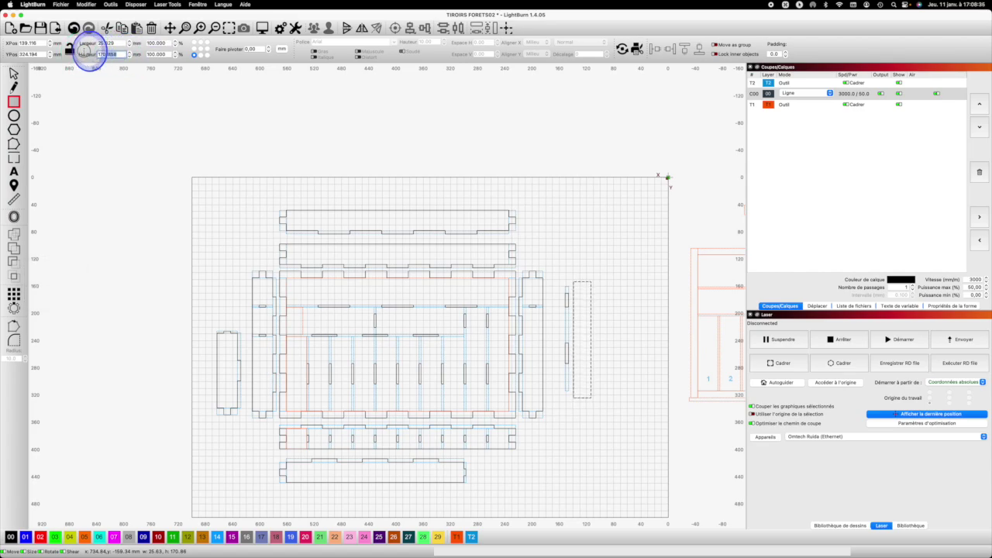
pyautogui.write('153')
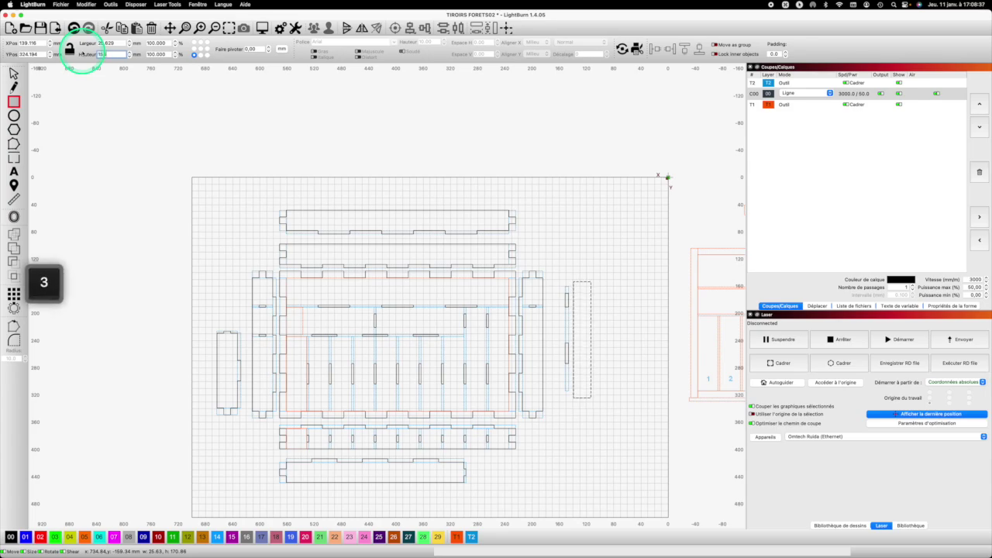
pyautogui.press('Return')
pyautogui.click(108, 42)
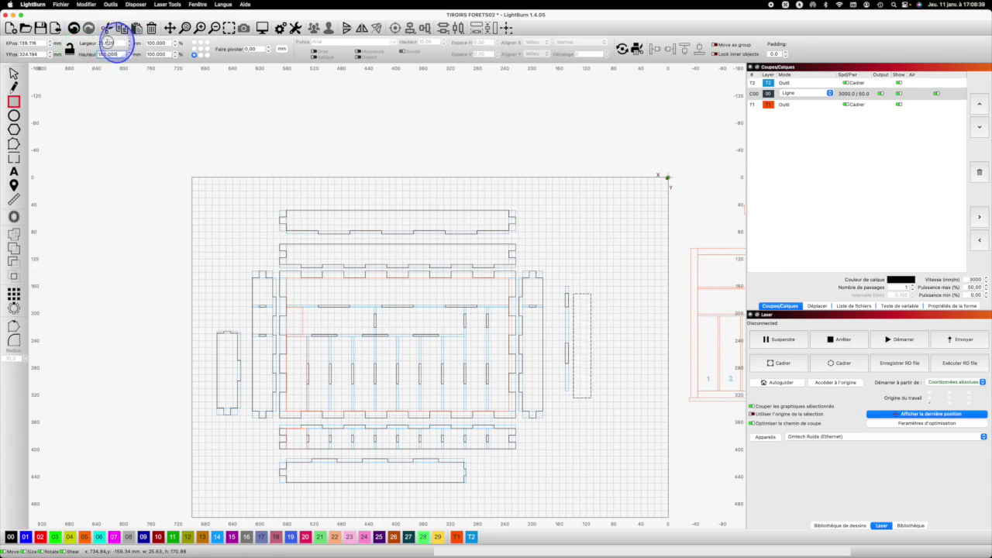
pyautogui.write('30')
pyautogui.press('Return')
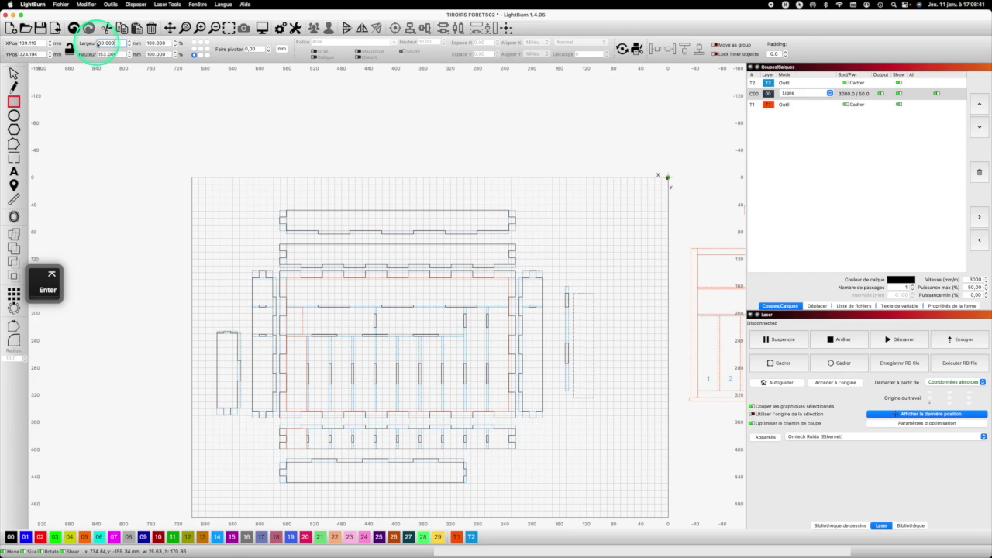
# - Snap the two-slot guide to the new rectangle's left edge and unite its slots with the outline as side tabs
pyautogui.press('shift')
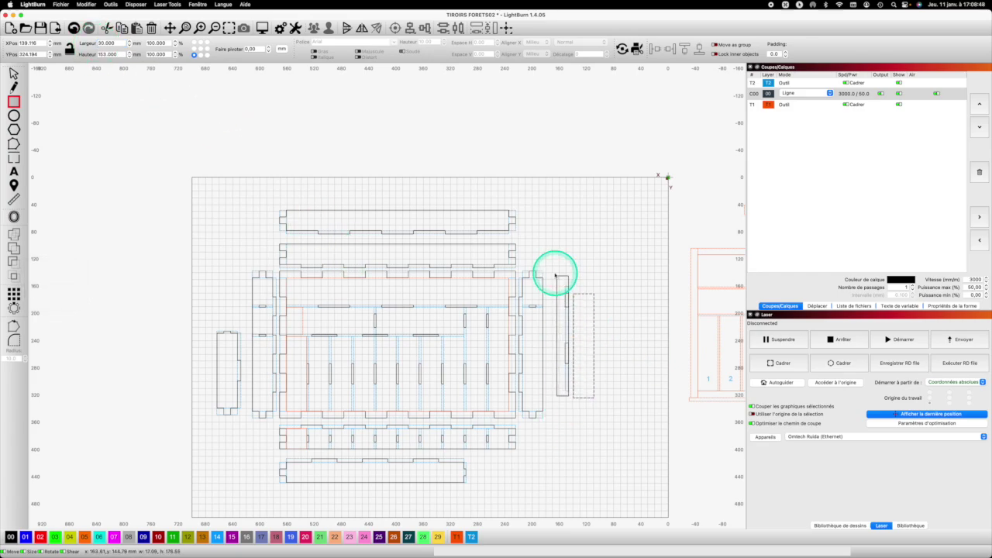
pyautogui.press('super+z')
pyautogui.click(14, 74)
pyautogui.click(568, 392)
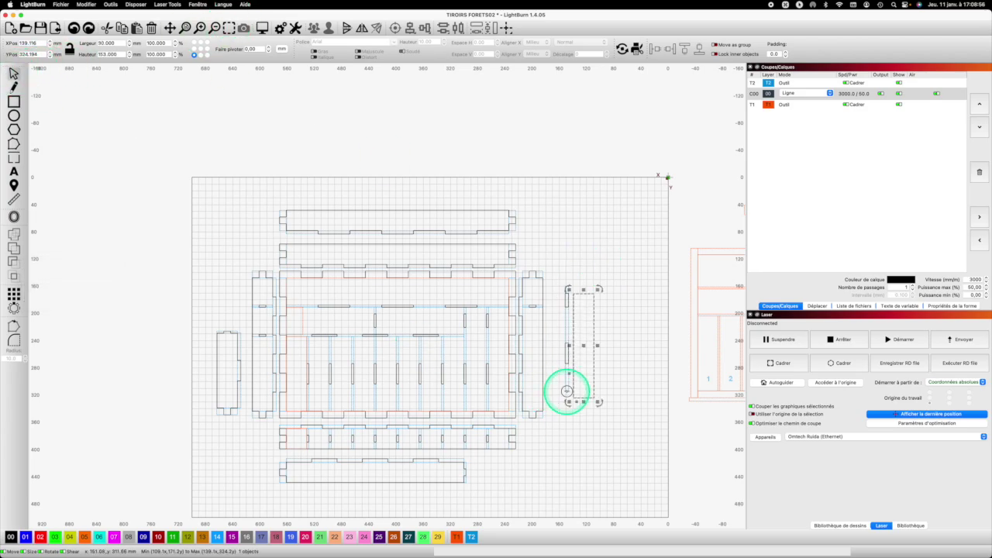
pyautogui.scroll(5, 582, 338)
pyautogui.press('shift')
pyautogui.moveTo(543, 204); pyautogui.dragTo(556, 227)
pyautogui.click(372, 122)
pyautogui.moveTo(556, 284); pyautogui.dragTo(554, 264)
pyautogui.click(642, 315)
# - Copy the lower panel's rightmost 3 × 30 mm guide, rotate it 90° and snap it to the new divider's top edge
pyautogui.scroll(-6, 454, 277)
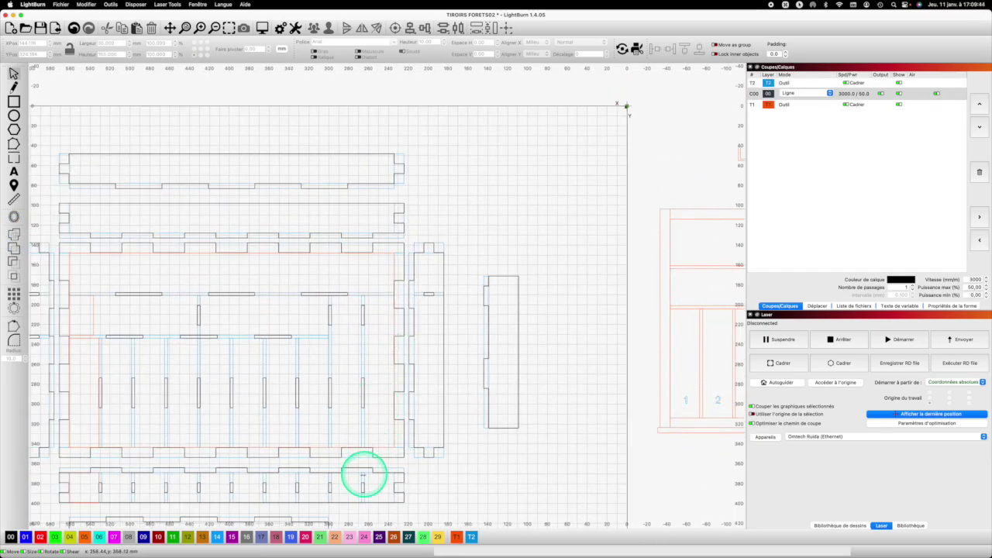
pyautogui.click(361, 474)
pyautogui.press('super+v')
pyautogui.click(245, 49)
pyautogui.write('90')
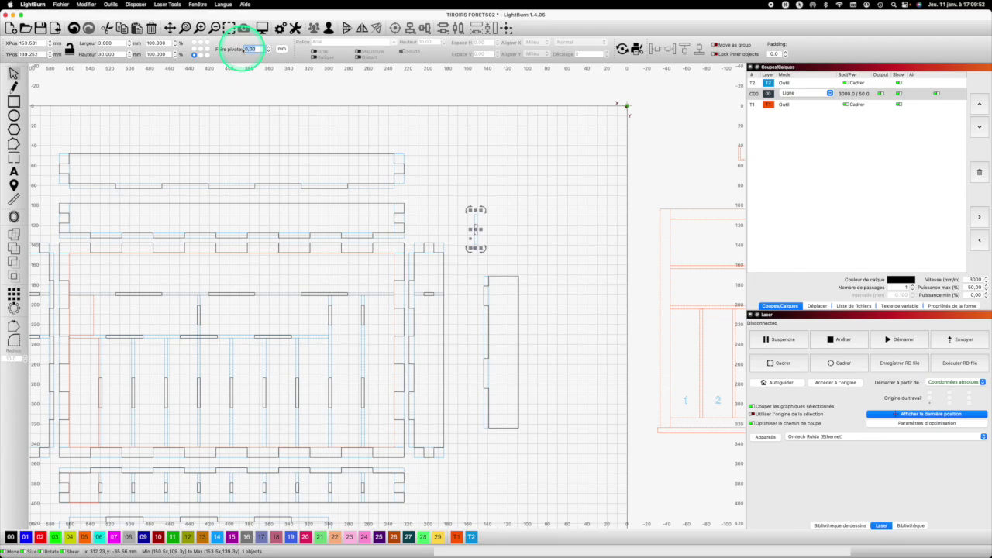
pyautogui.press('Return')
pyautogui.moveTo(503, 245); pyautogui.dragTo(516, 276)
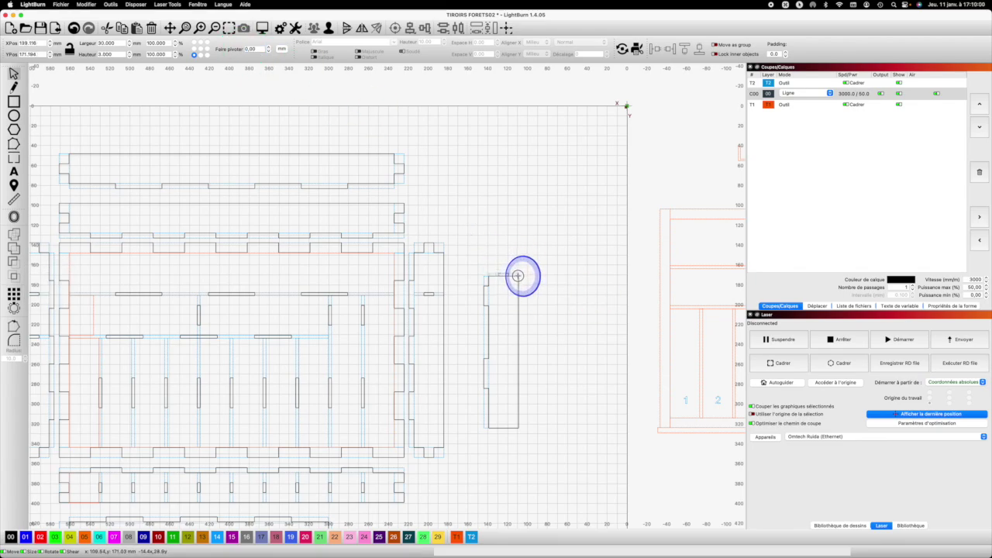
# - Duplicate the horizontal guide below the divider, set its height to 10 mm and snap it to the divider's bottom edge
pyautogui.press('super+c')
pyautogui.press('super+v')
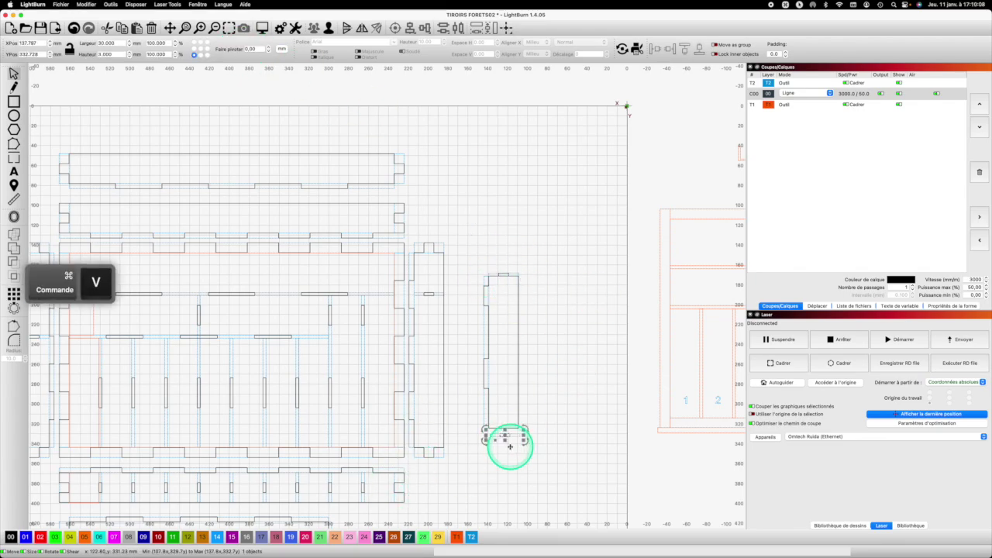
pyautogui.click(101, 54)
pyautogui.write('10')
pyautogui.press('Return')
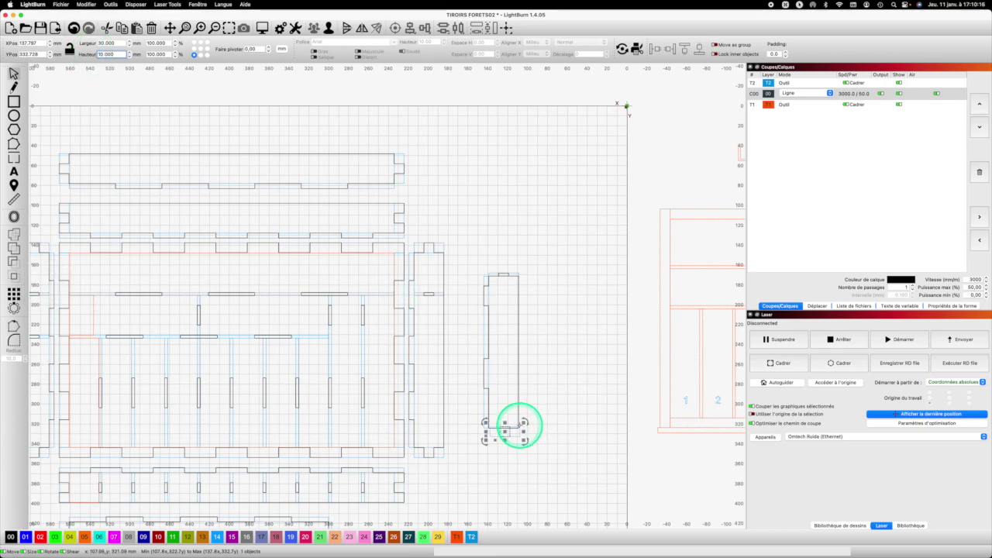
pyautogui.scroll(3, 518, 426)
pyautogui.moveTo(516, 429); pyautogui.dragTo(520, 432)
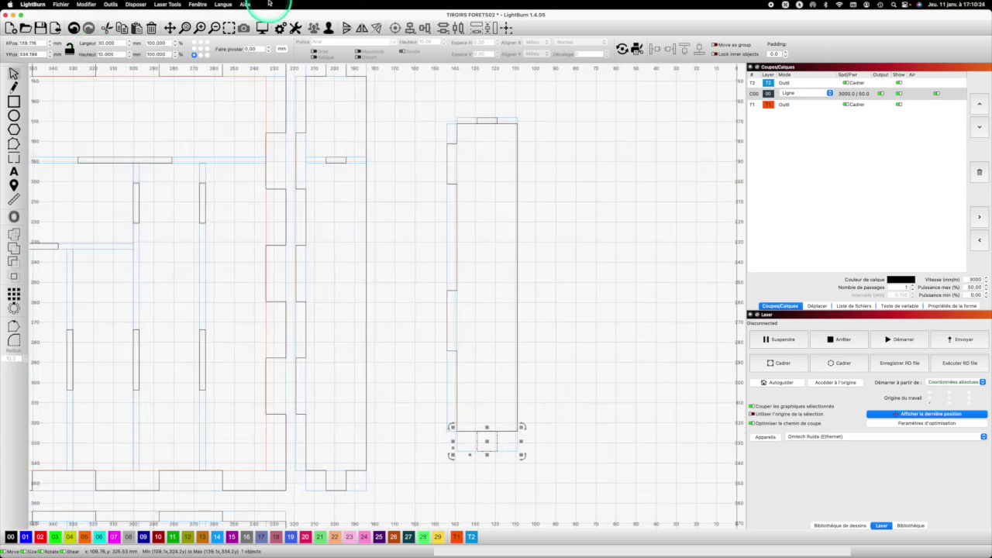
# - Unite the side-tabbed divider's outline with its top and bottom end tabs
pyautogui.click(496, 121)
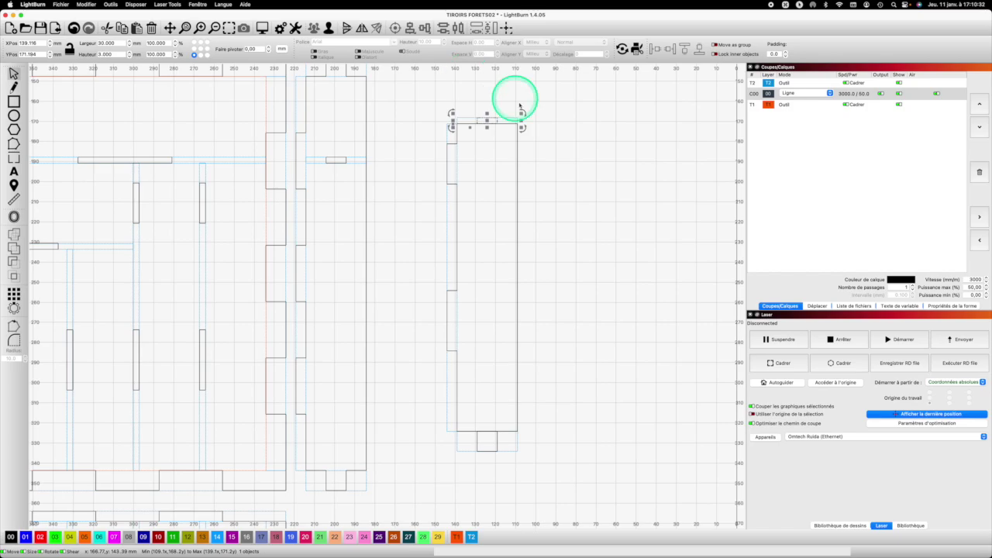
pyautogui.press('super+d')
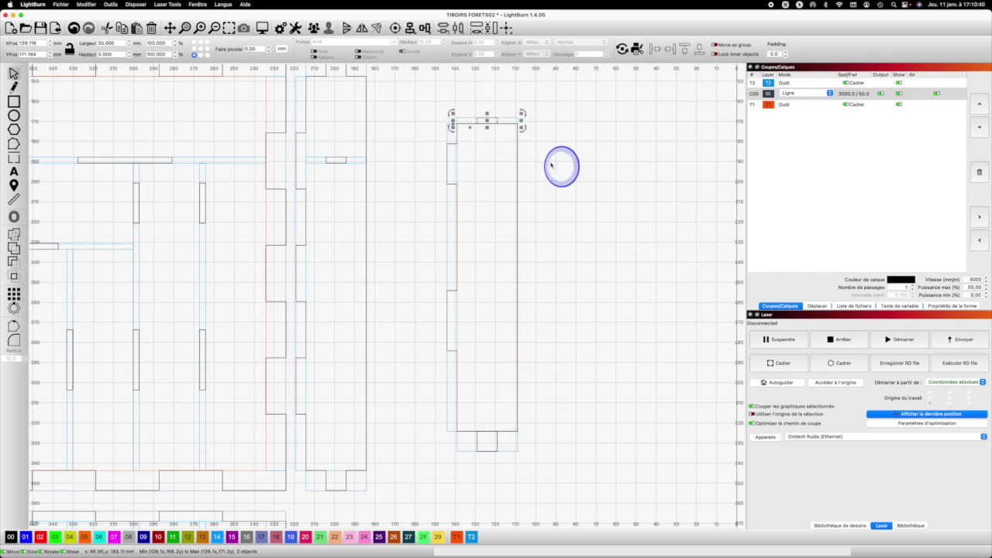
pyautogui.click(464, 194)
pyautogui.press('super+d')
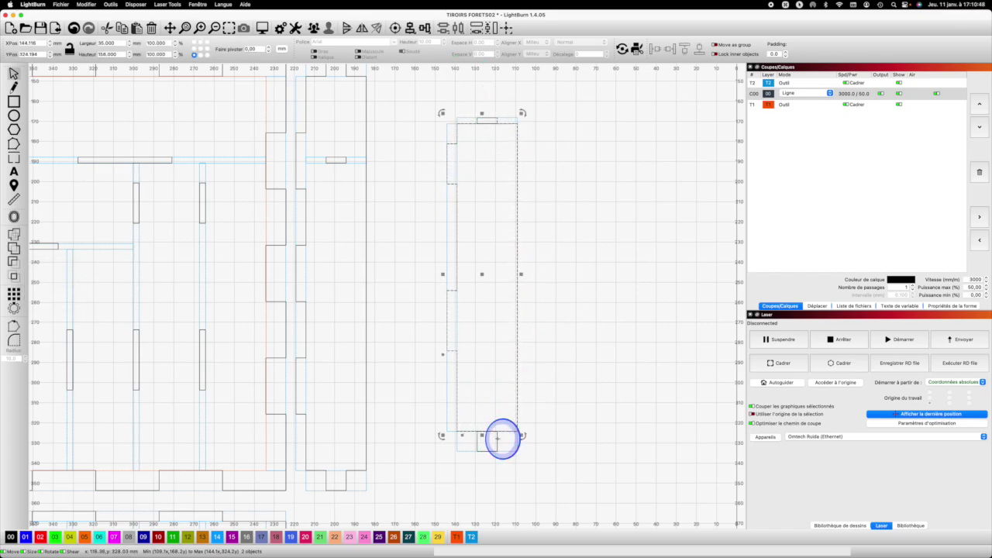
pyautogui.click(650, 290)
# - Copy the finished 35 × 166 mm divider, paste two duplicates beside it and space the copies apart
pyautogui.scroll(-3, 652, 292)
pyautogui.click(560, 368)
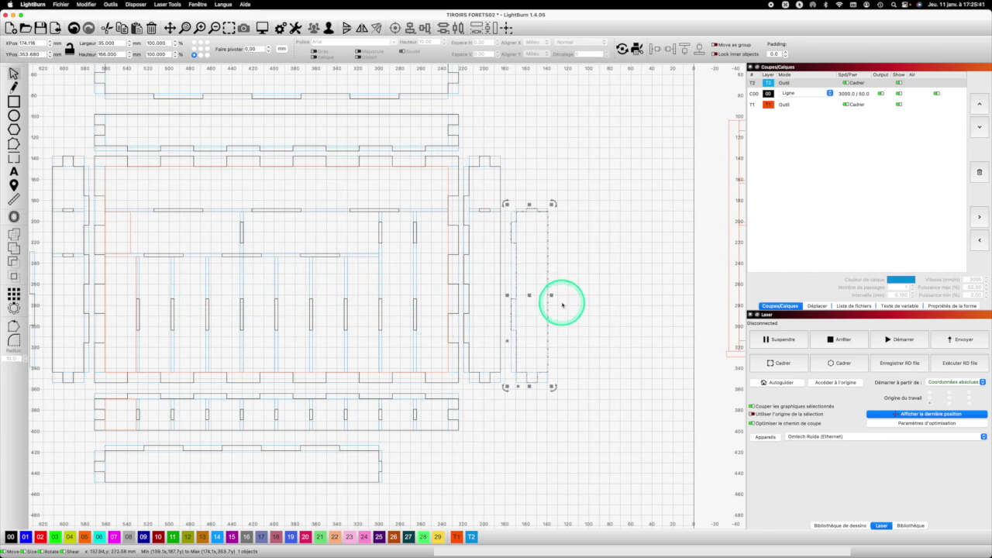
pyautogui.press('super+c')
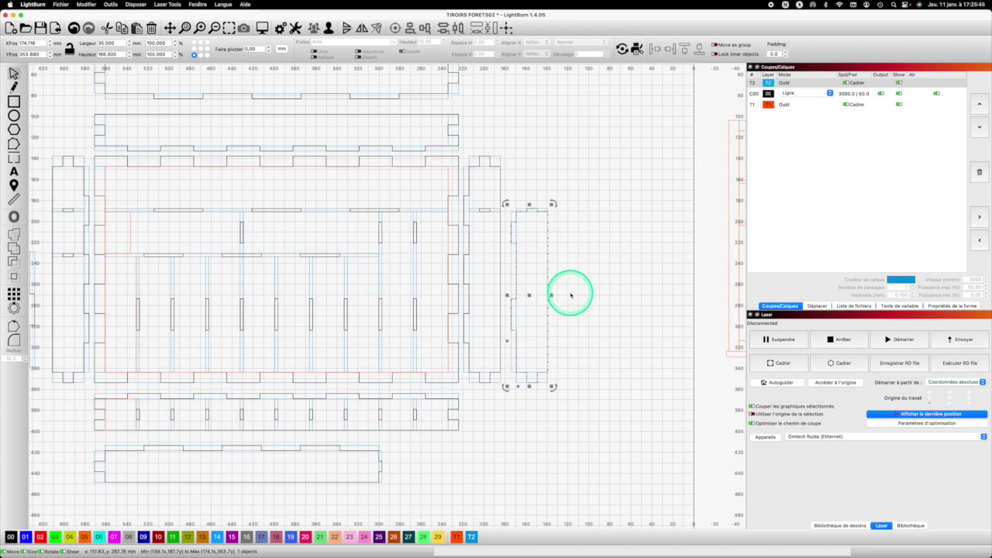
pyautogui.press('super+v')
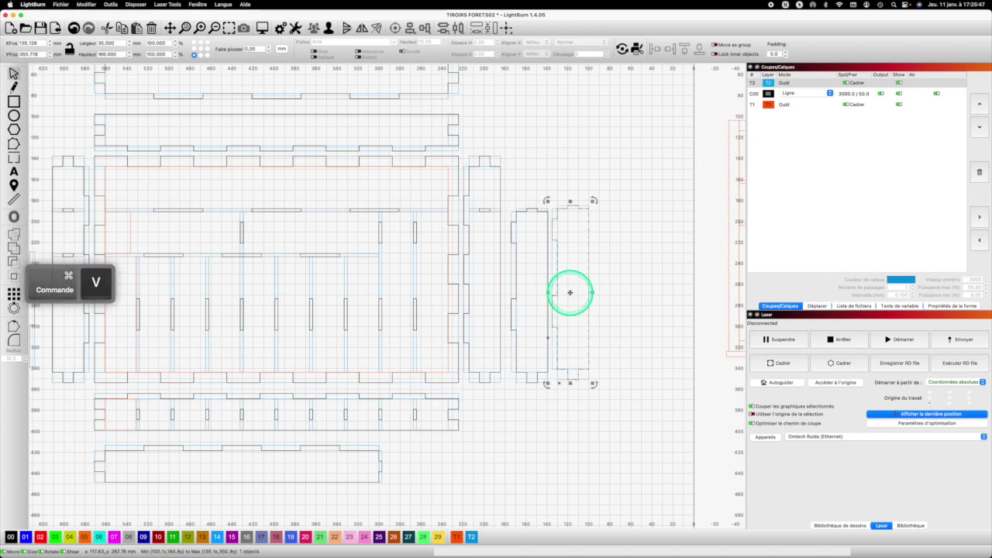
pyautogui.press('super+v')
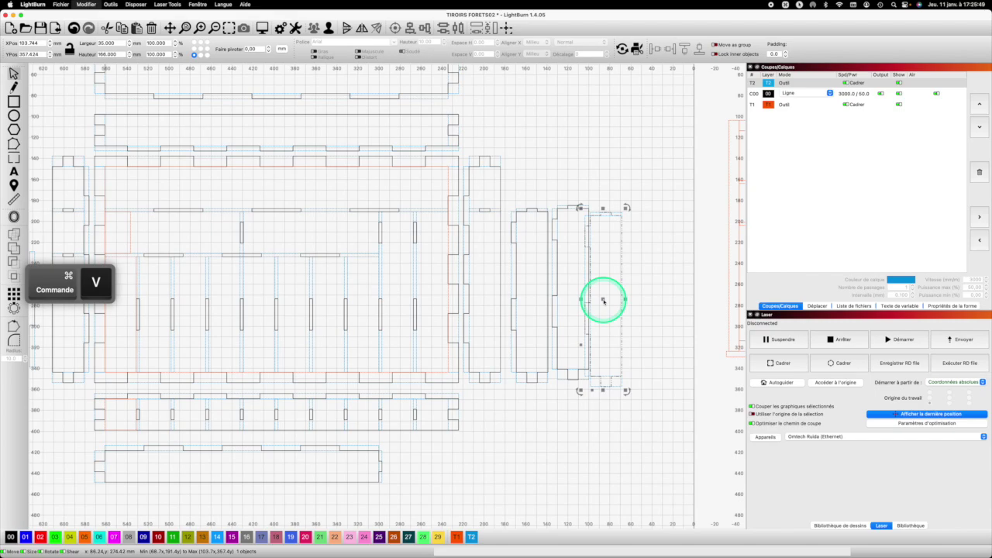
pyautogui.moveTo(606, 296); pyautogui.dragTo(610, 295)
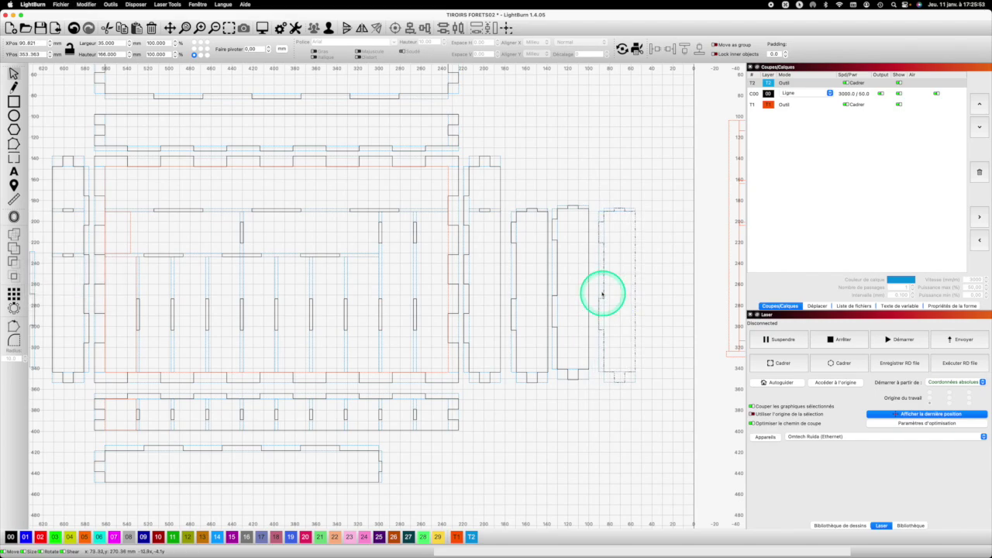
pyautogui.click(576, 278)
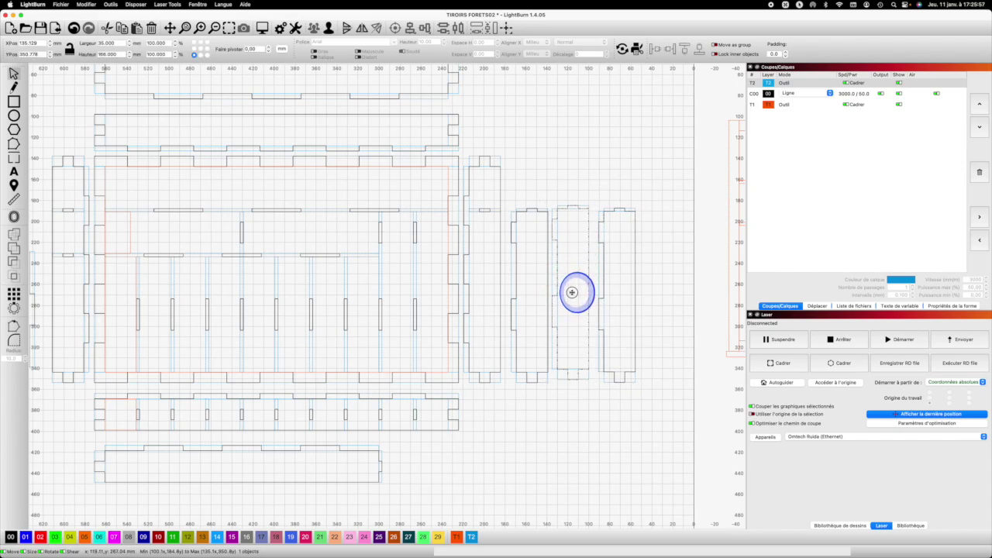
# - Align the three tabbed dividers on their horizontal centre line
pyautogui.moveTo(669, 366); pyautogui.dragTo(543, 294)
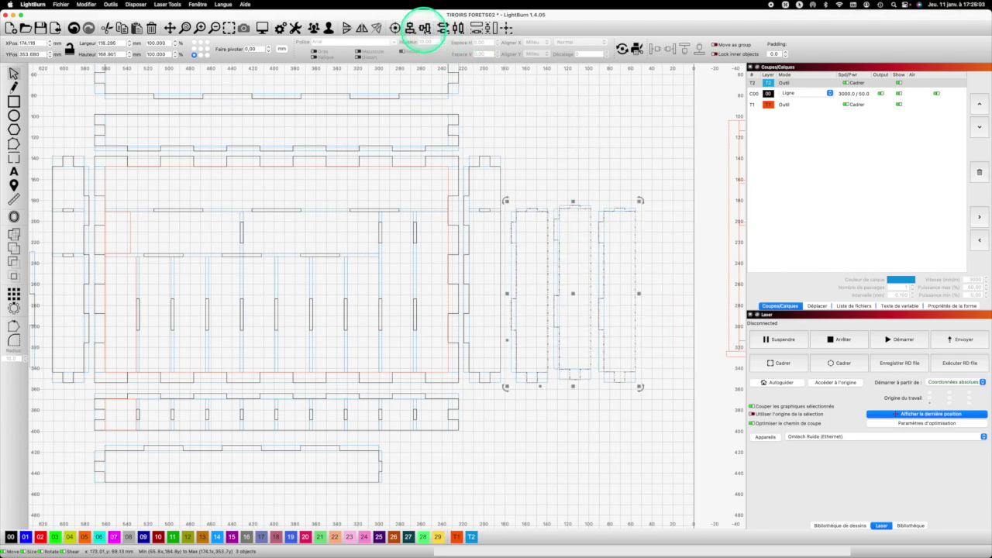
pyautogui.click(424, 28)
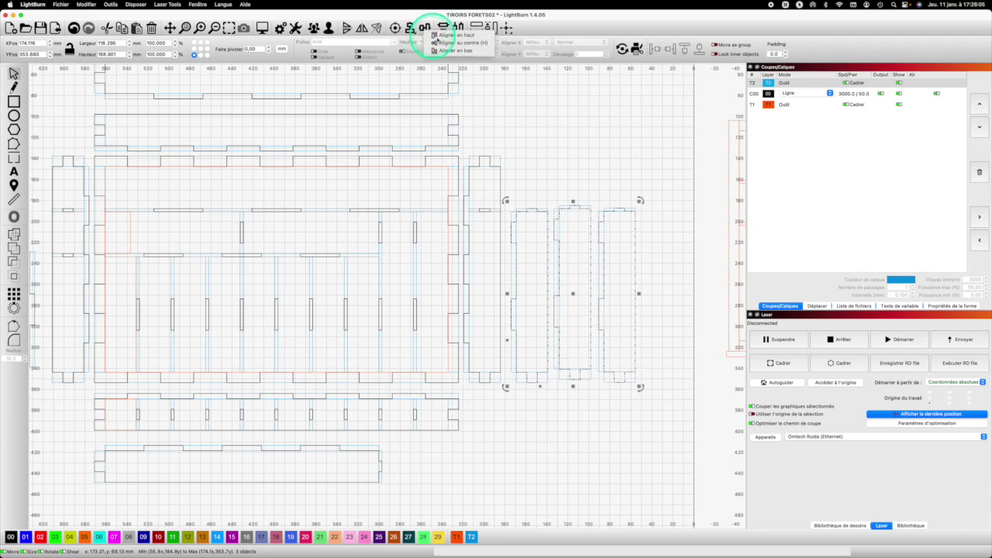
pyautogui.click(457, 43)
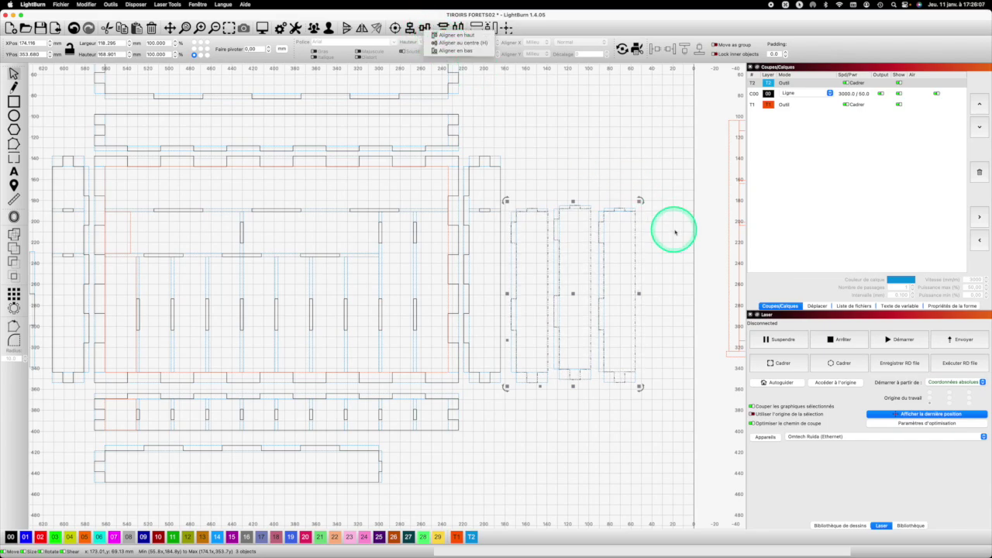
pyautogui.click(671, 226)
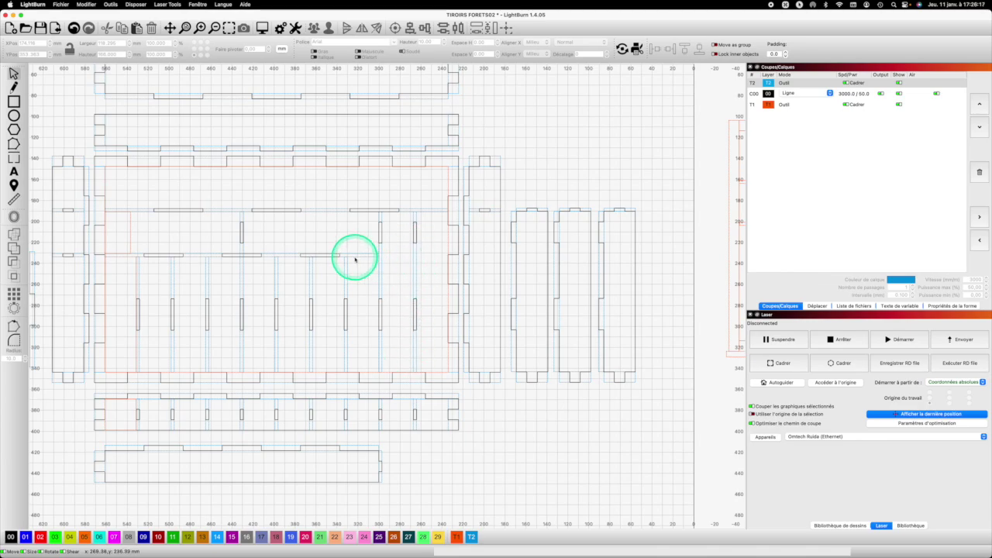
# - Copy the lower panel's rightmost vertical guide, paste it onto the middle divider and rotate it 90° to lie horizontally
pyautogui.scroll(-1, 355, 261)
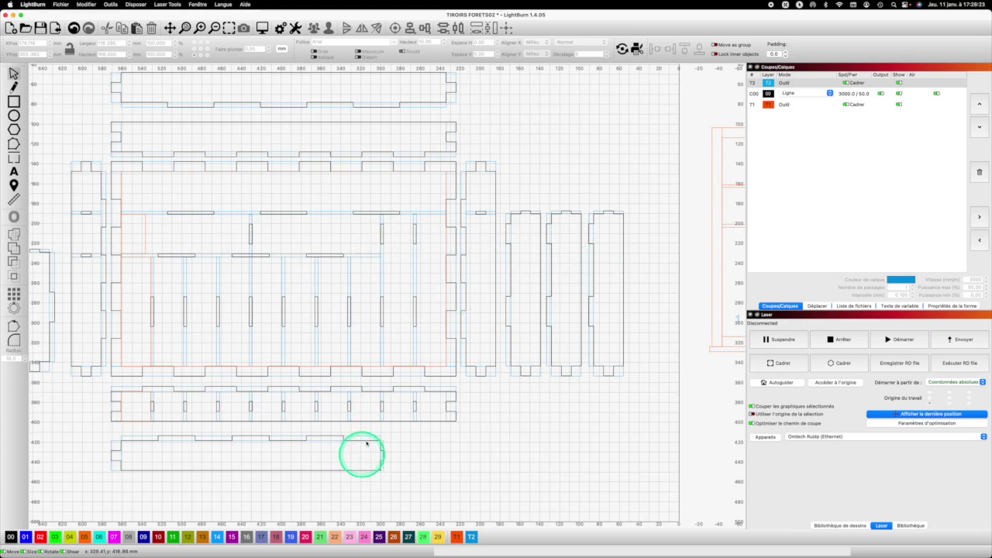
pyautogui.click(414, 411)
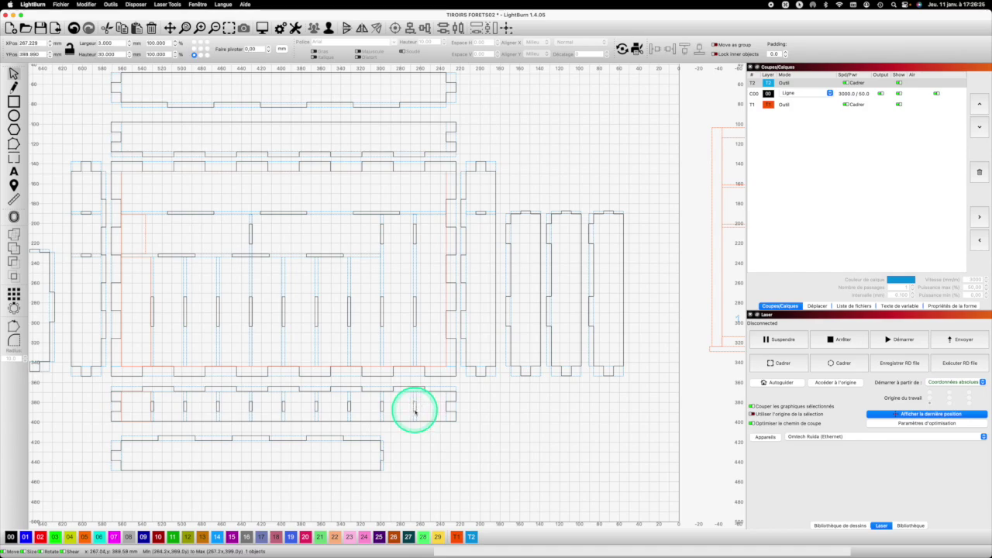
pyautogui.press('super+c')
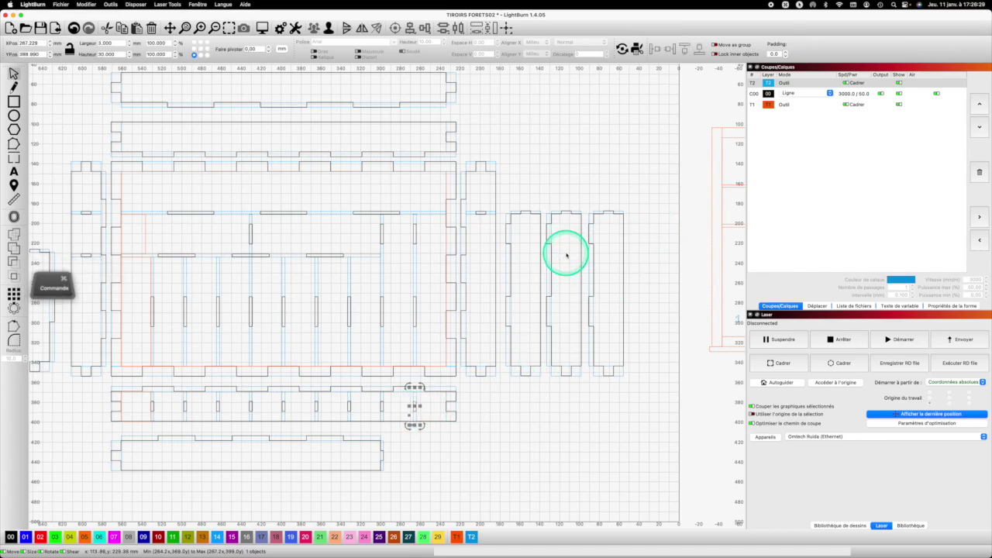
pyautogui.press('super+v')
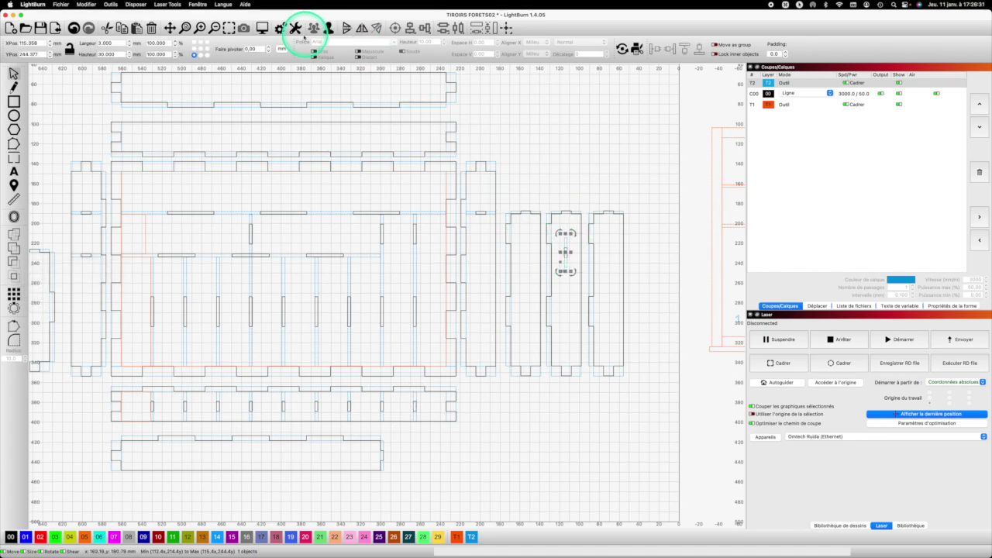
pyautogui.click(261, 48)
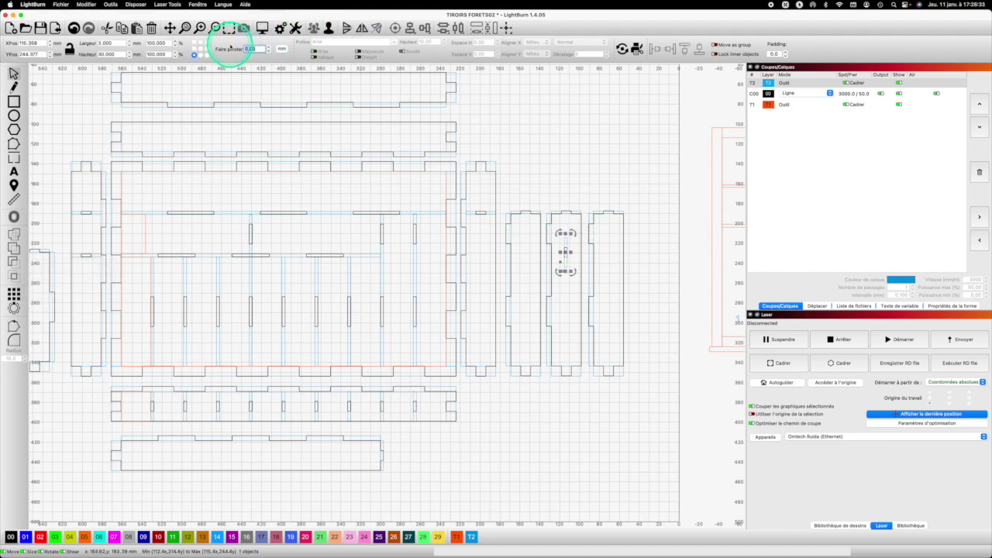
pyautogui.write('9')
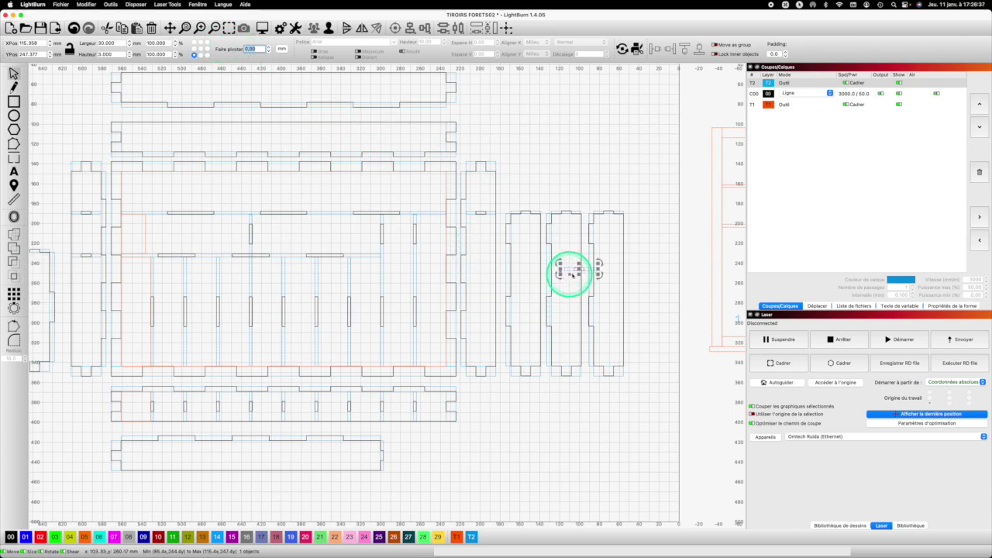
# - Align the pasted horizontal guide and slot with the right edge of the middle divider
pyautogui.press('shift')
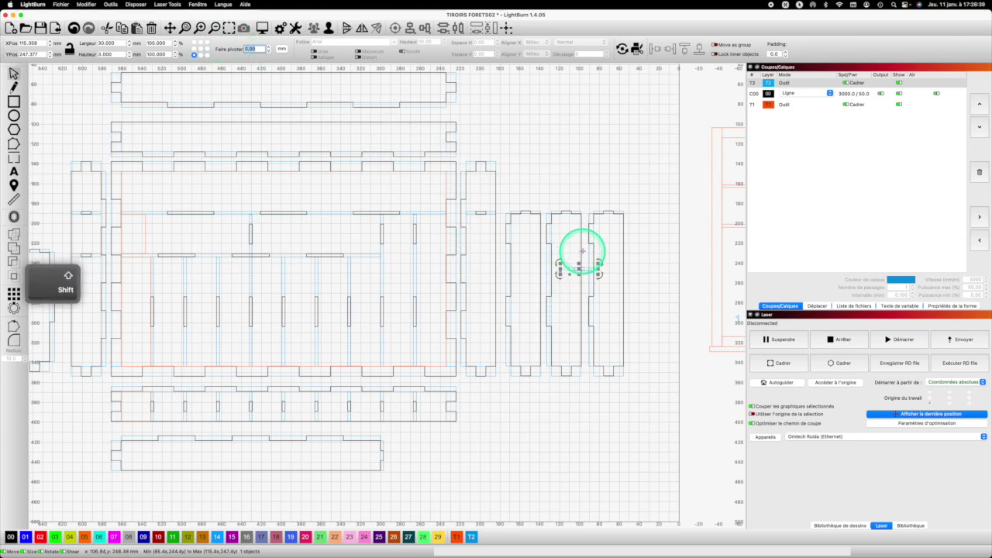
pyautogui.click(581, 251)
pyautogui.keyDown('shift'); pyautogui.click(581, 251); pyautogui.keyUp('shift')
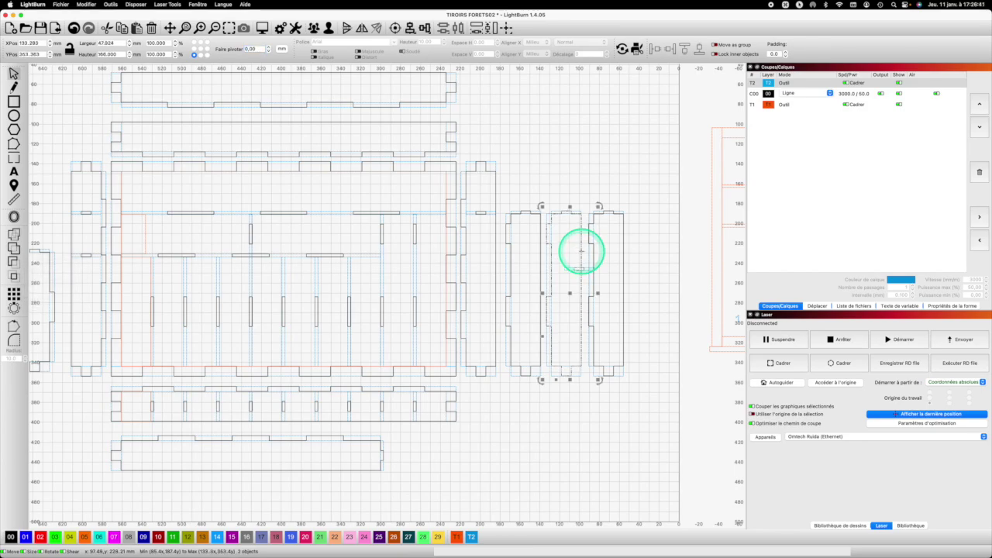
pyautogui.scroll(-1, 581, 251)
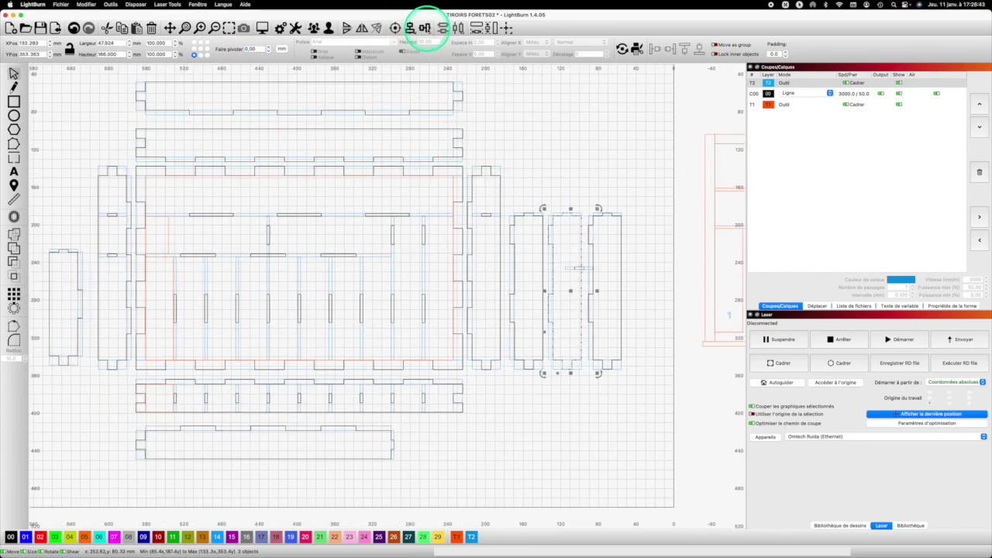
pyautogui.click(429, 28)
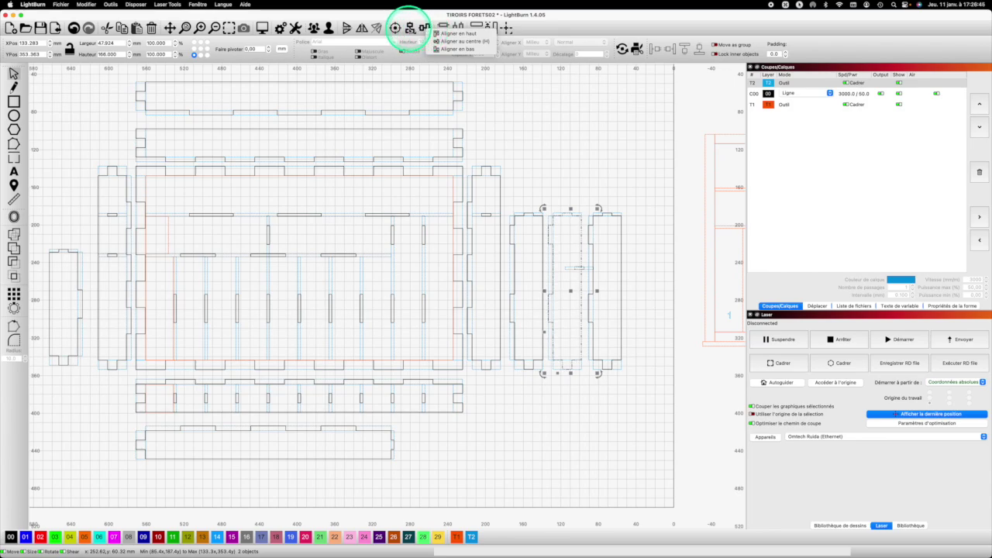
pyautogui.click(409, 27)
pyautogui.click(411, 28)
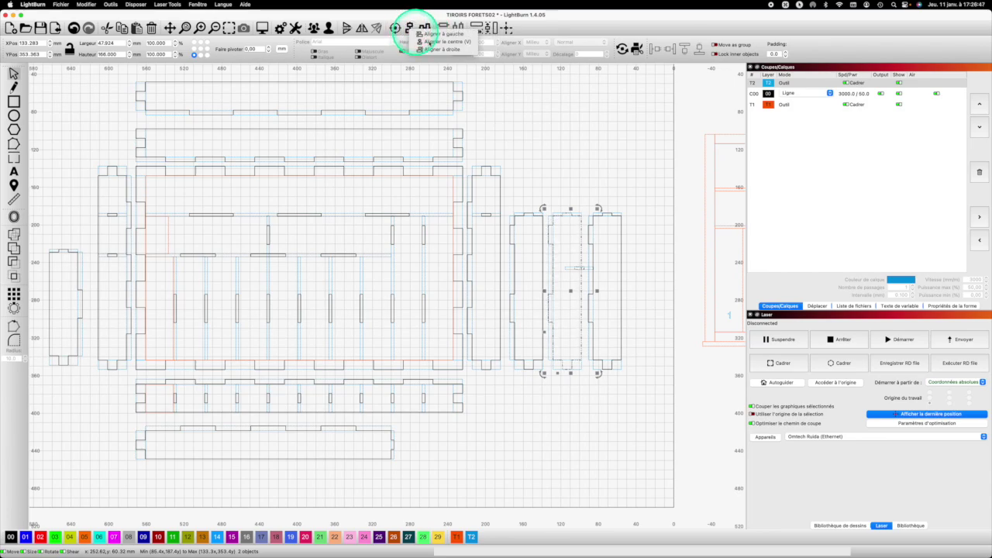
pyautogui.click(443, 48)
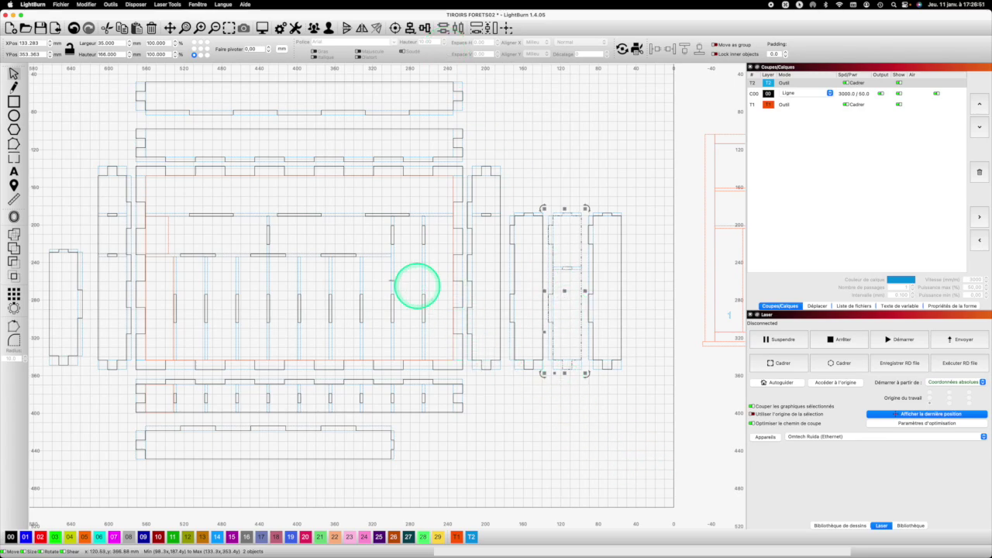
# - Align the middle divider's guide and slot to the height of the main panel's lower row of horizontal slots
pyautogui.keyDown('shift'); pyautogui.click(386, 256); pyautogui.keyUp('shift')
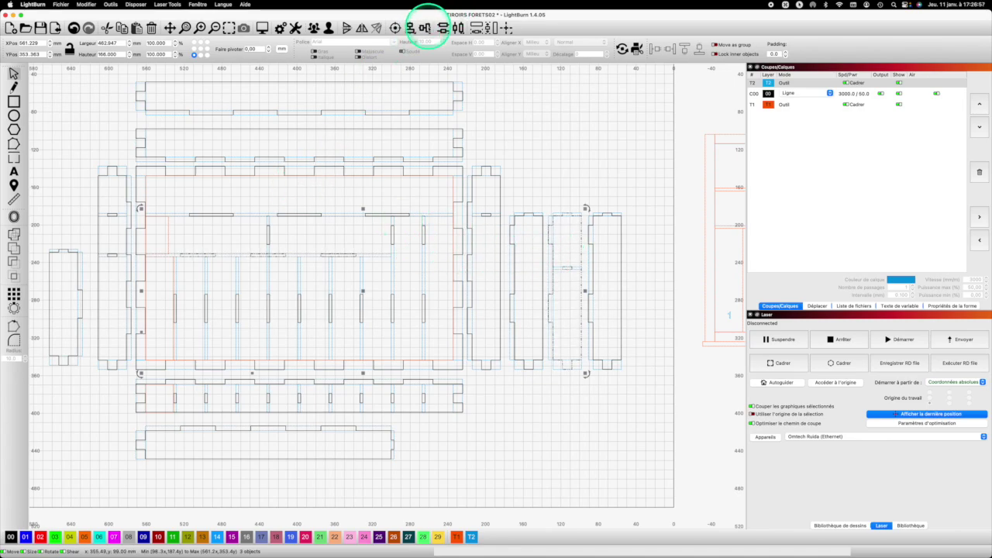
pyautogui.click(425, 28)
pyautogui.click(437, 35)
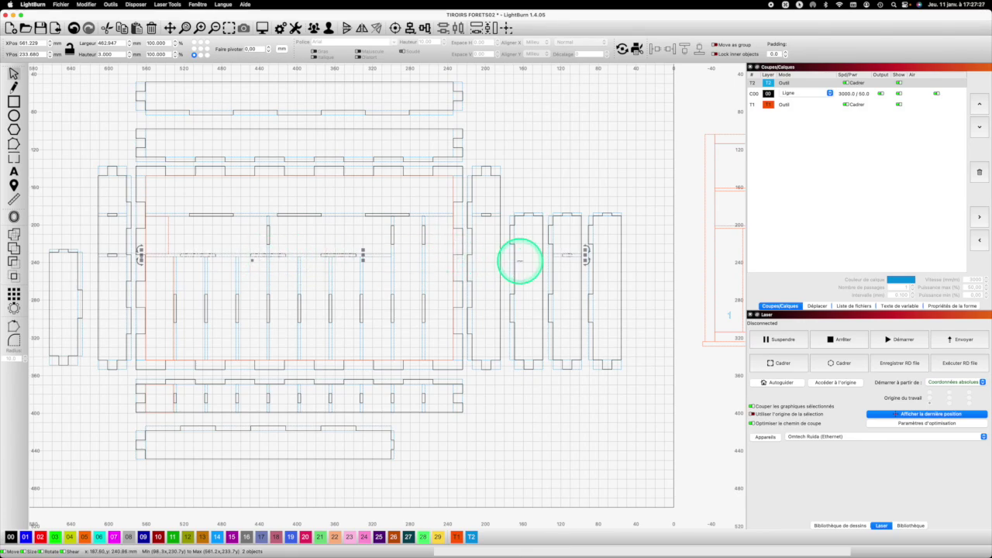
pyautogui.click(573, 257)
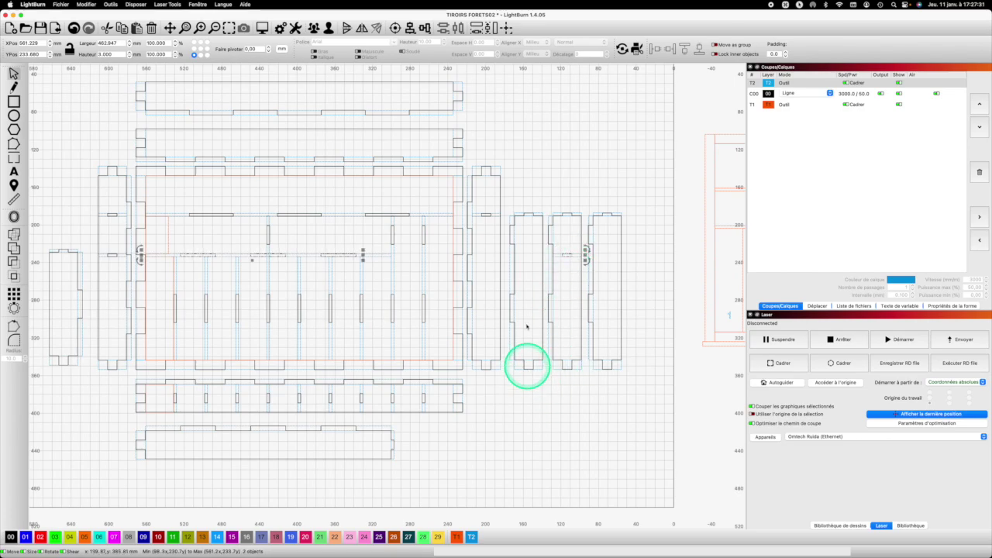
pyautogui.moveTo(539, 167)
pyautogui.mouseDown()
pyautogui.moveTo(560, 166)
pyautogui.moveTo(556, 173)
pyautogui.mouseUp()
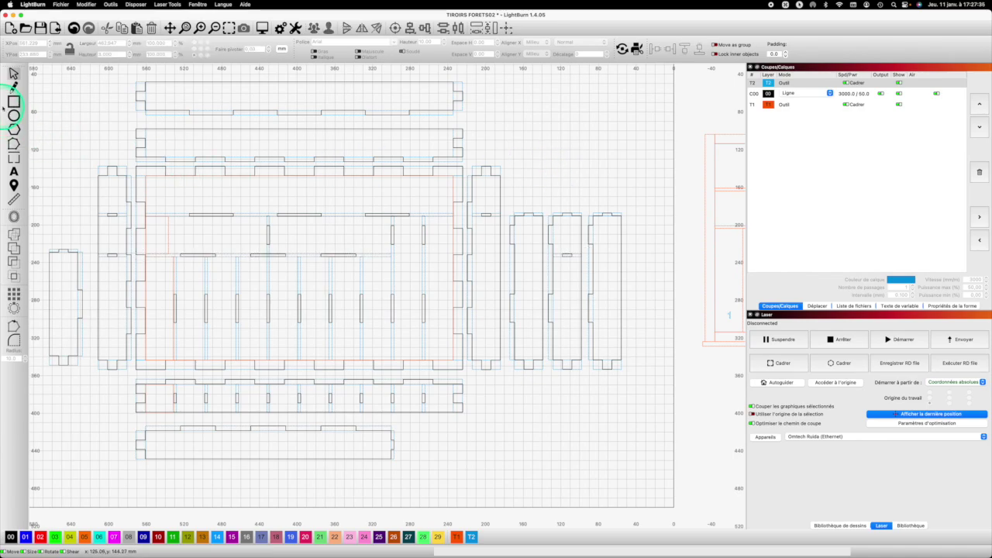
# - Draw a small rectangle above the three dividers and size it to 15 mm wide and 3 mm high
pyautogui.click(14, 102)
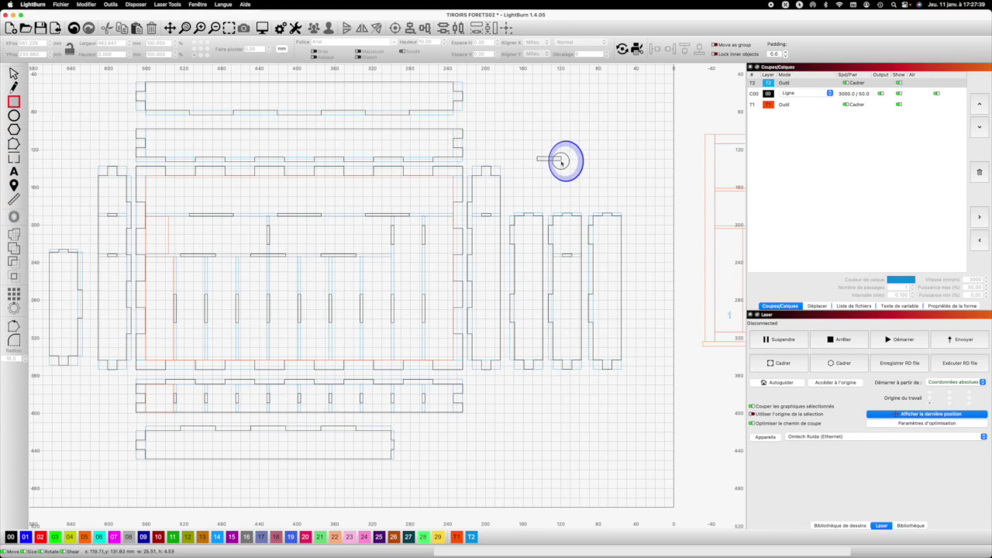
pyautogui.moveTo(532, 152); pyautogui.dragTo(532, 152)
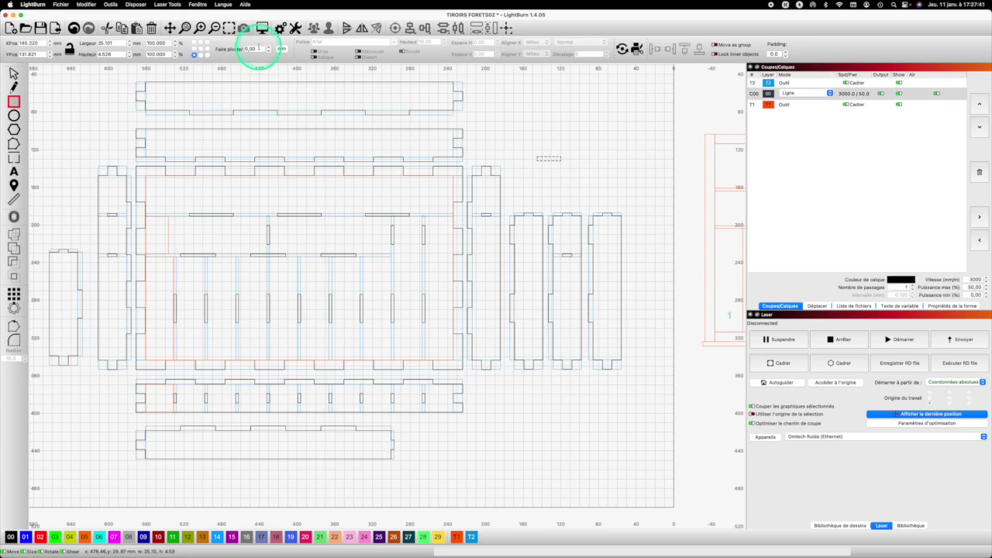
pyautogui.doubleClick(103, 54)
pyautogui.write('3')
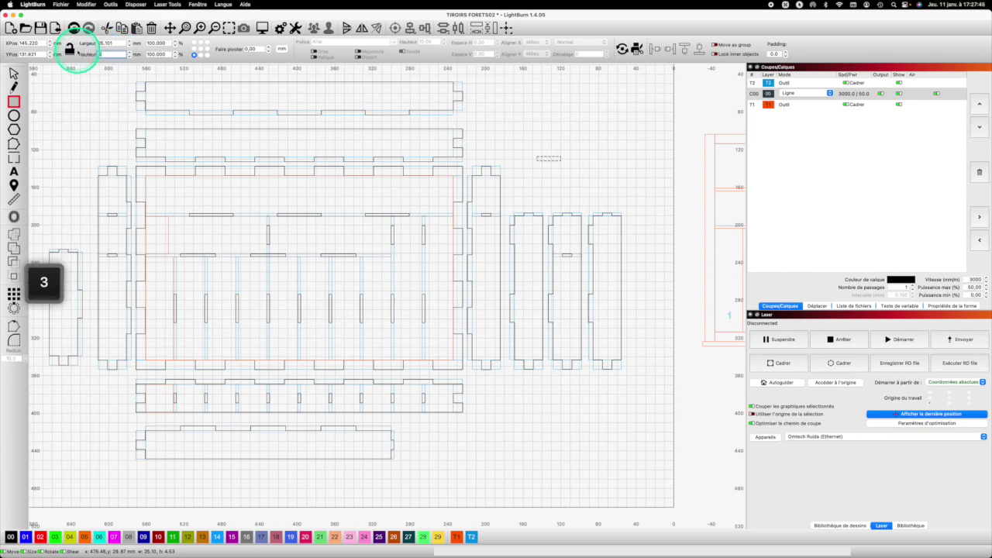
pyautogui.click(103, 43)
pyautogui.write('15')
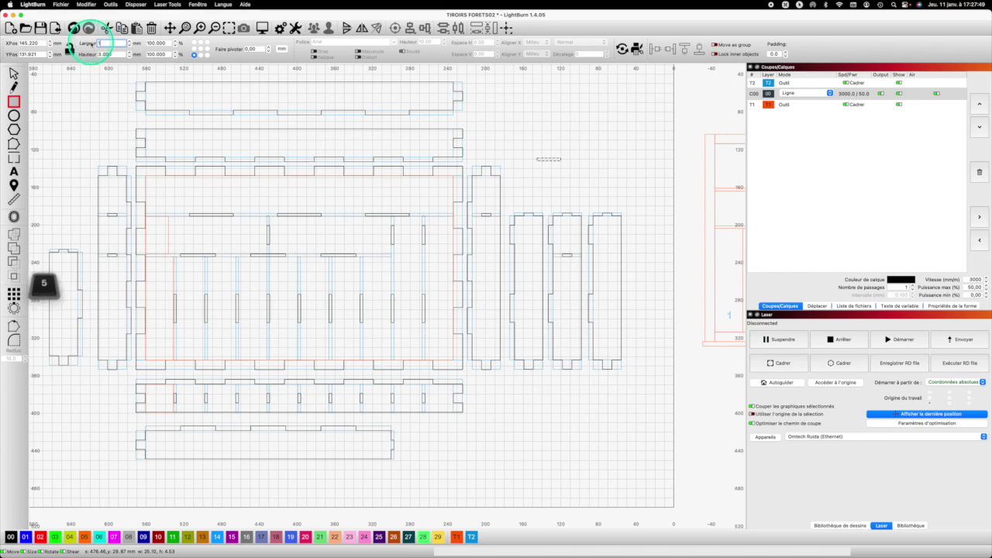
pyautogui.press('Return')
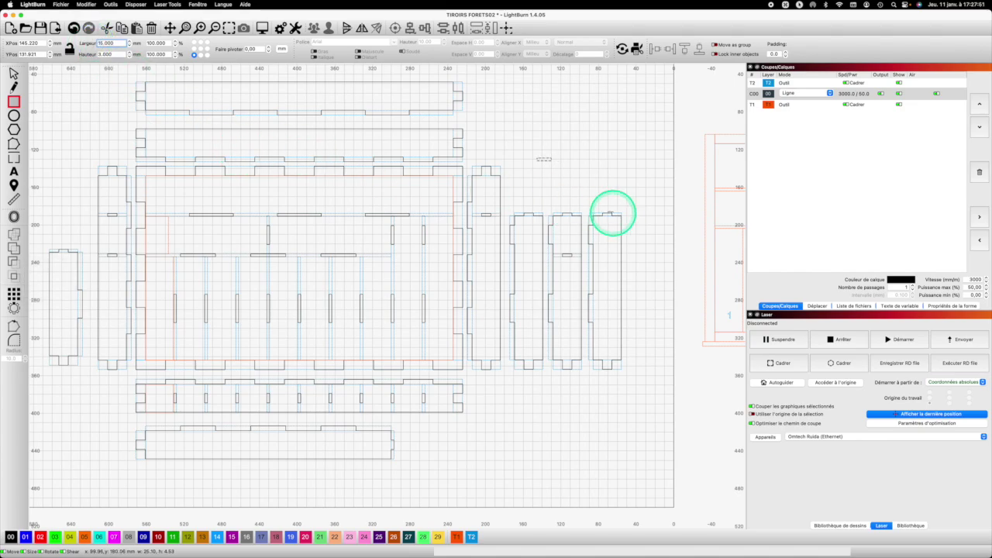
# - Move the 15 × 3 mm rectangle against the left divider's inner tabbed edge and bottom-align it with the middle divider's guide
pyautogui.click(537, 161)
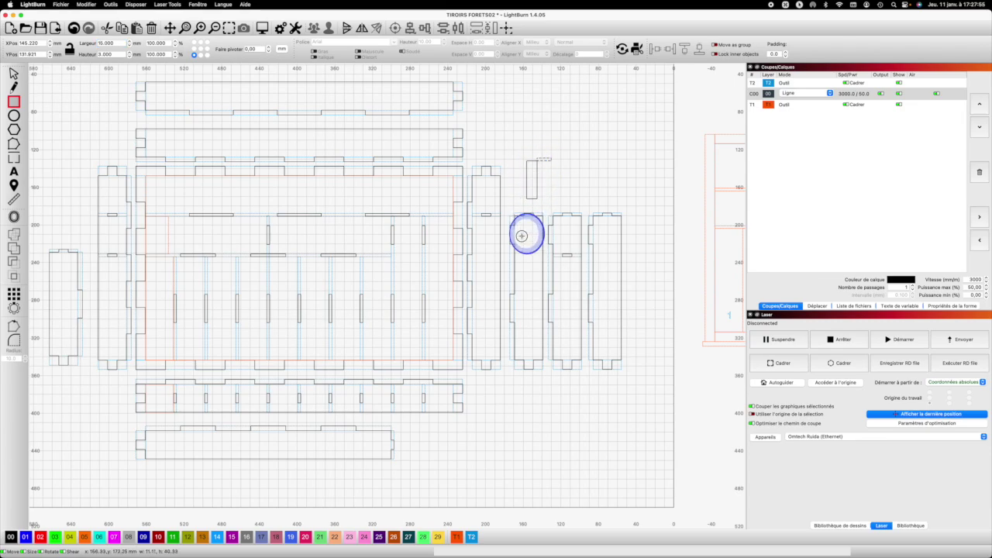
pyautogui.moveTo(537, 161); pyautogui.dragTo(526, 251)
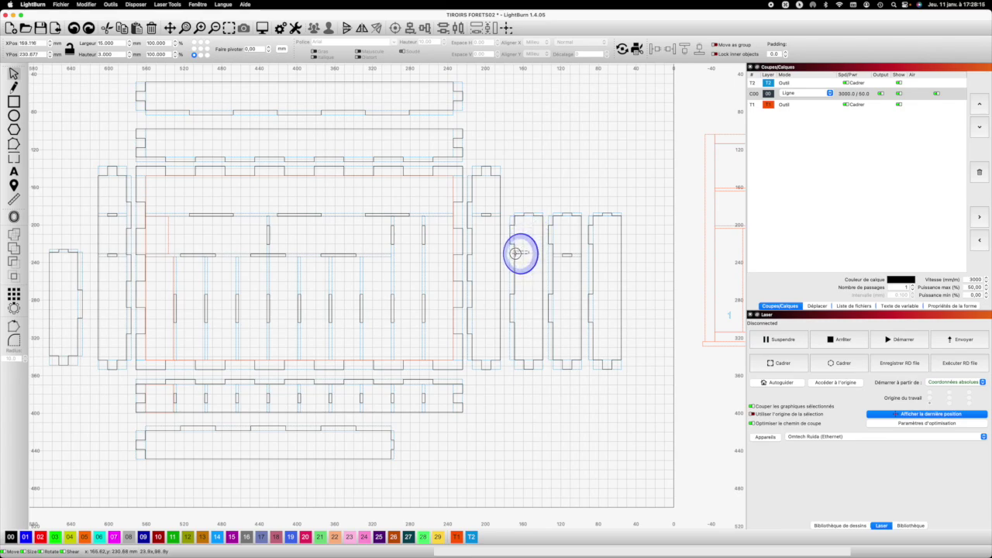
pyautogui.moveTo(520, 252); pyautogui.dragTo(520, 251)
pyautogui.press('shift')
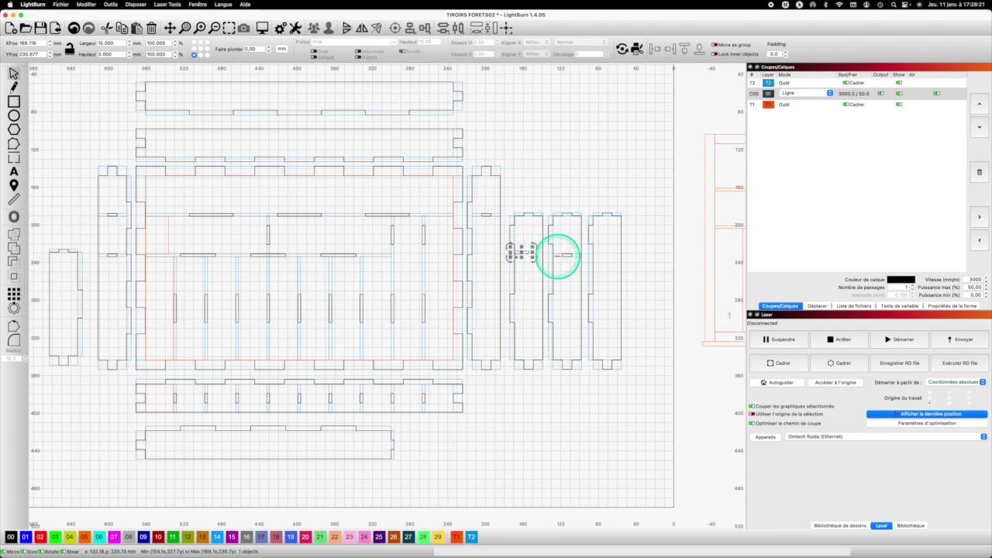
pyautogui.keyDown('shift'); pyautogui.click(557, 255); pyautogui.keyUp('shift')
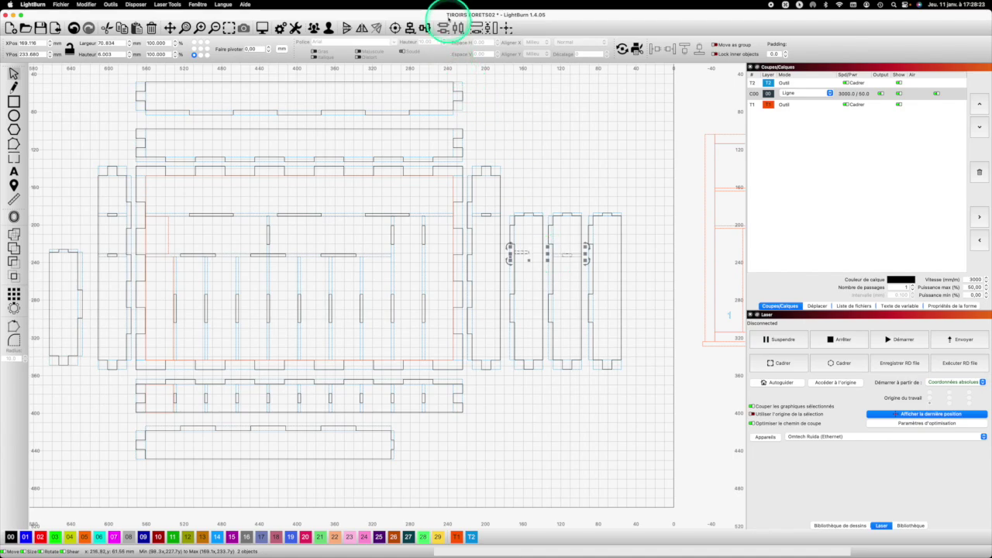
pyautogui.click(424, 28)
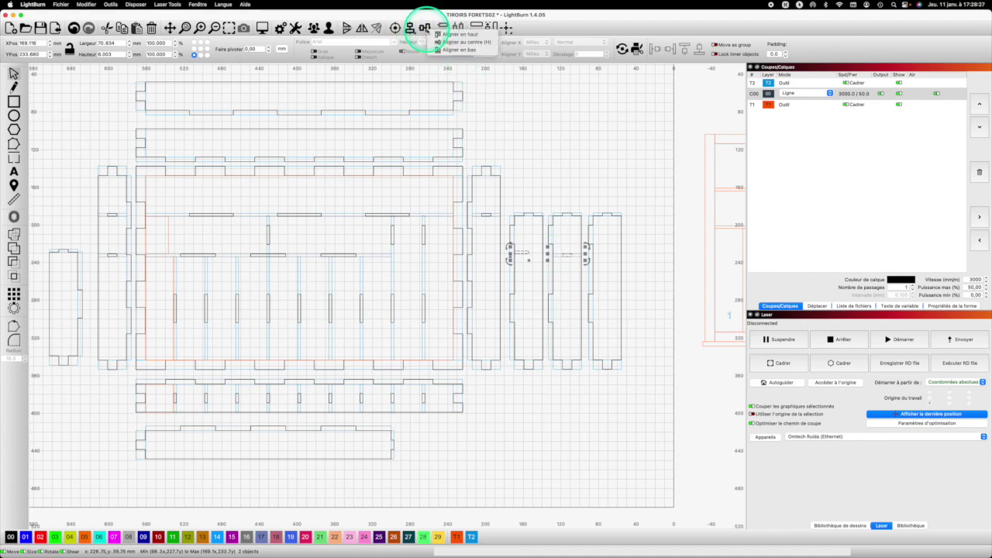
pyautogui.click(456, 51)
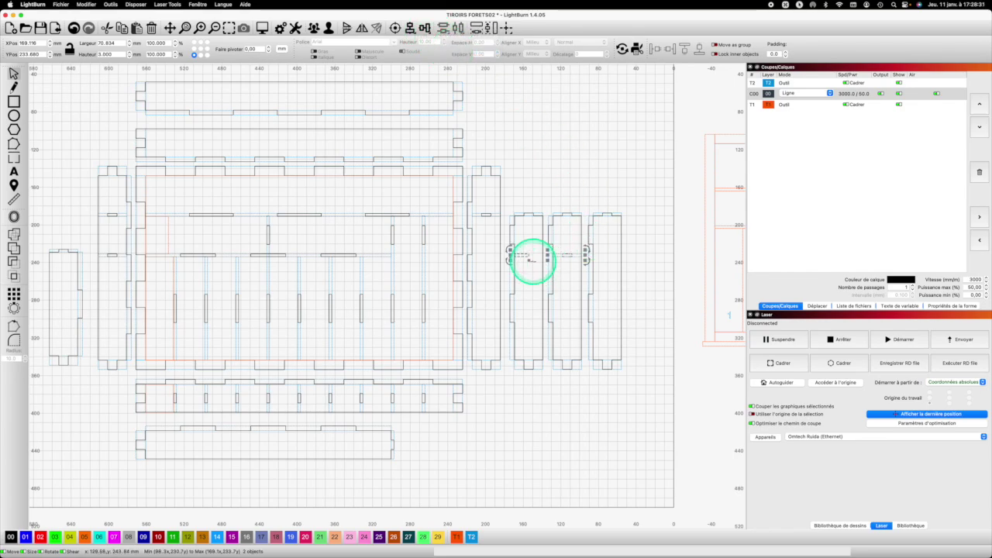
# - Subtract the 15 × 3 mm rectangle from the left divider's outline to cut an open slot
pyautogui.scroll(10, 517, 253)
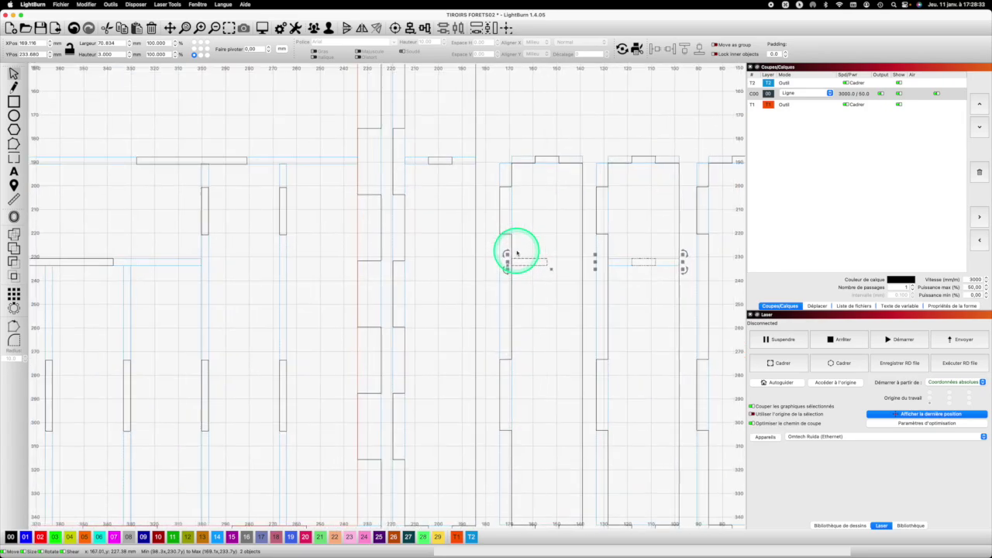
pyautogui.scroll(3, 517, 254)
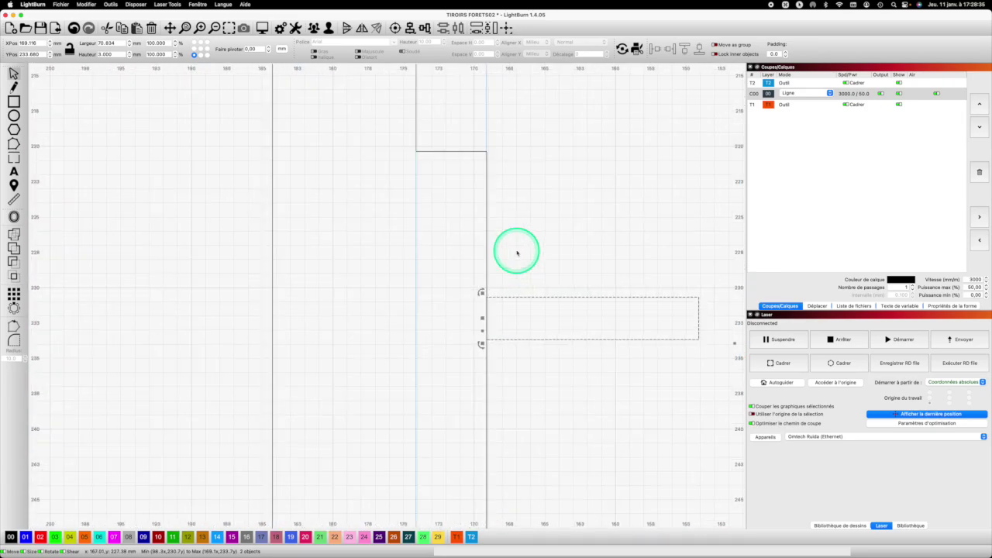
pyautogui.scroll(-1, 513, 262)
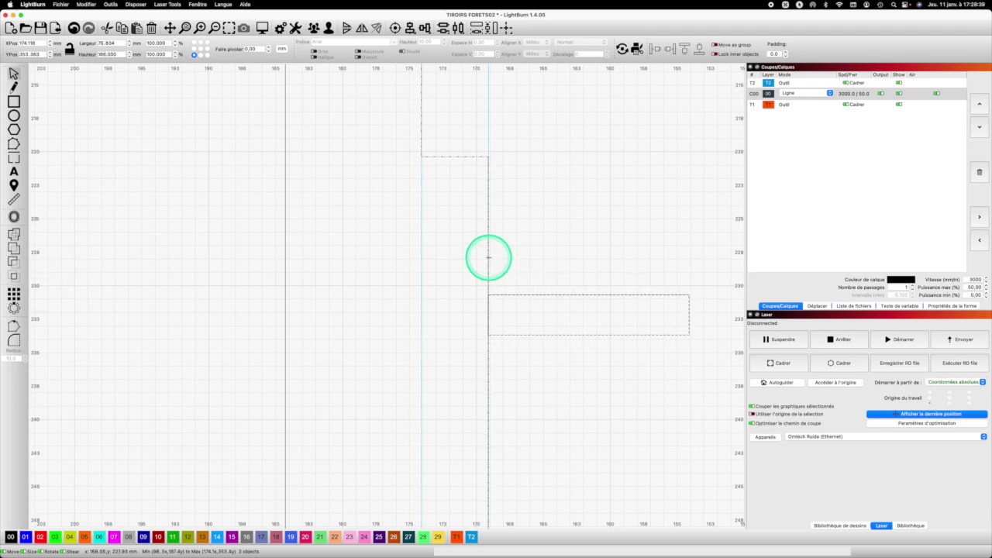
pyautogui.click(14, 261)
pyautogui.scroll(-10, 399, 251)
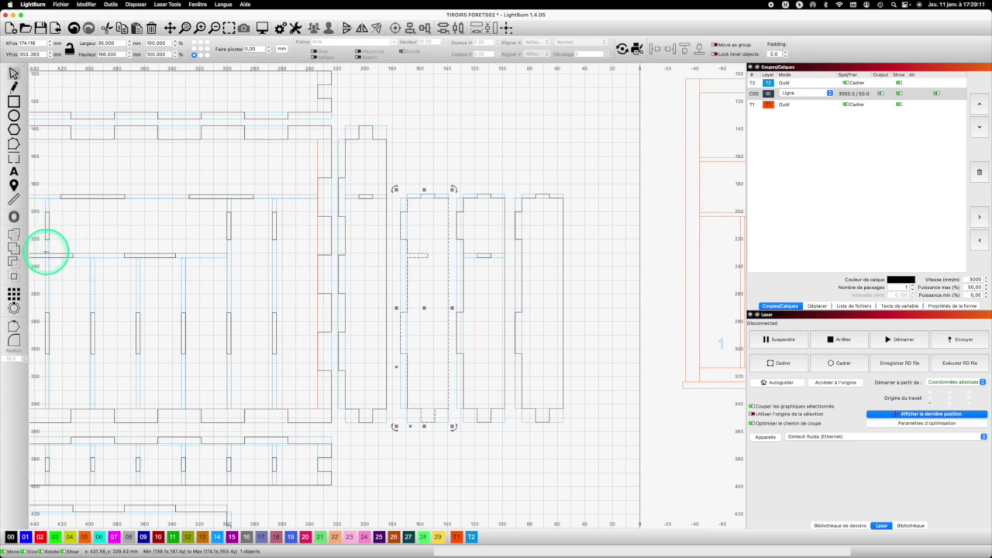
# - Copy the lower panel's seven leftmost slots with their guides and orange spacer, and paste them beside the shorter bottom panel
pyautogui.press('super+shift+a')
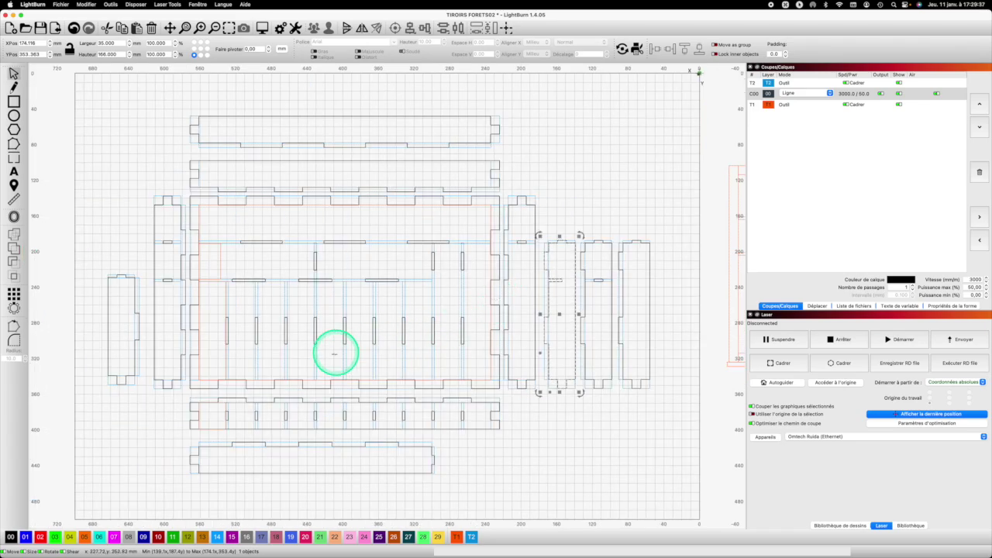
pyautogui.click(219, 416)
pyautogui.moveTo(220, 416); pyautogui.dragTo(285, 413)
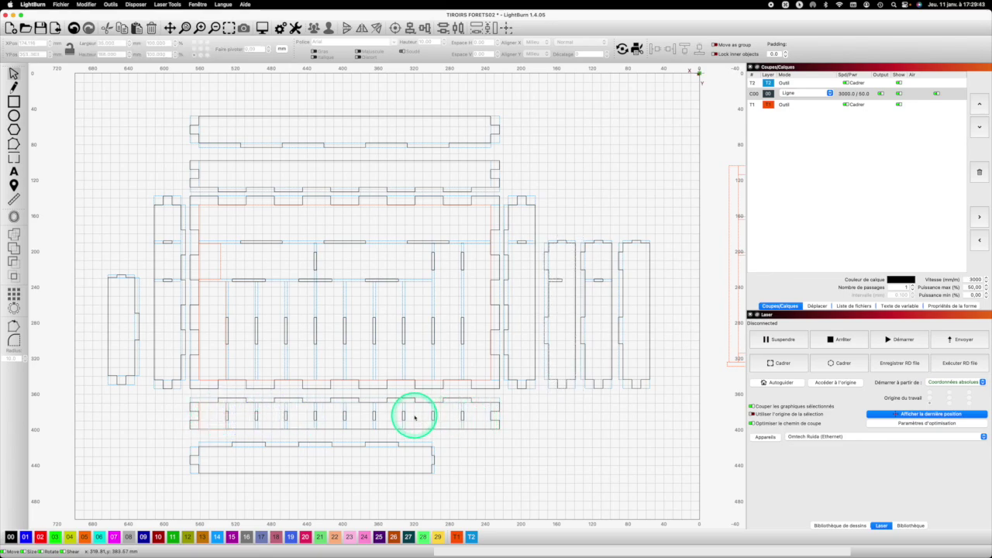
pyautogui.moveTo(414, 417); pyautogui.dragTo(315, 405)
pyautogui.press('super+c')
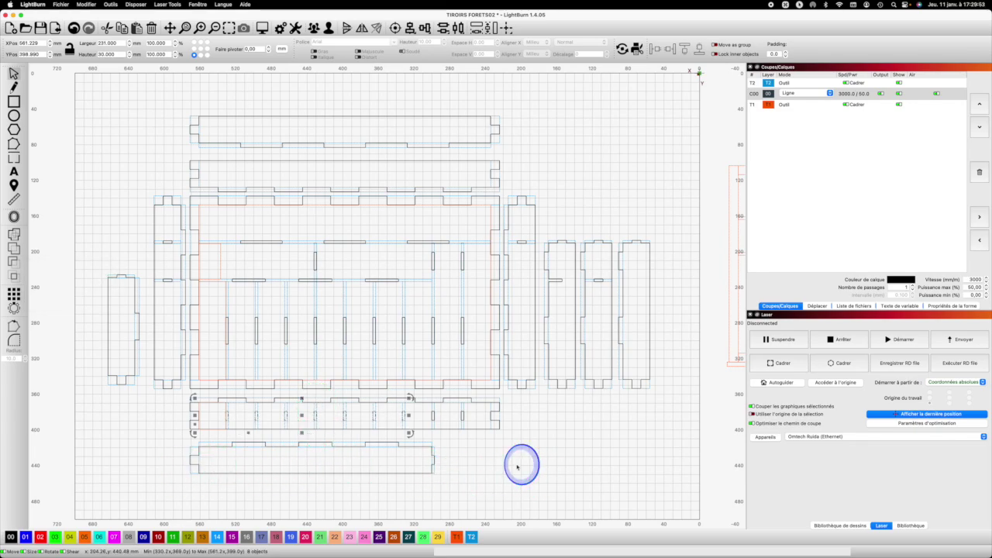
pyautogui.press('super+v')
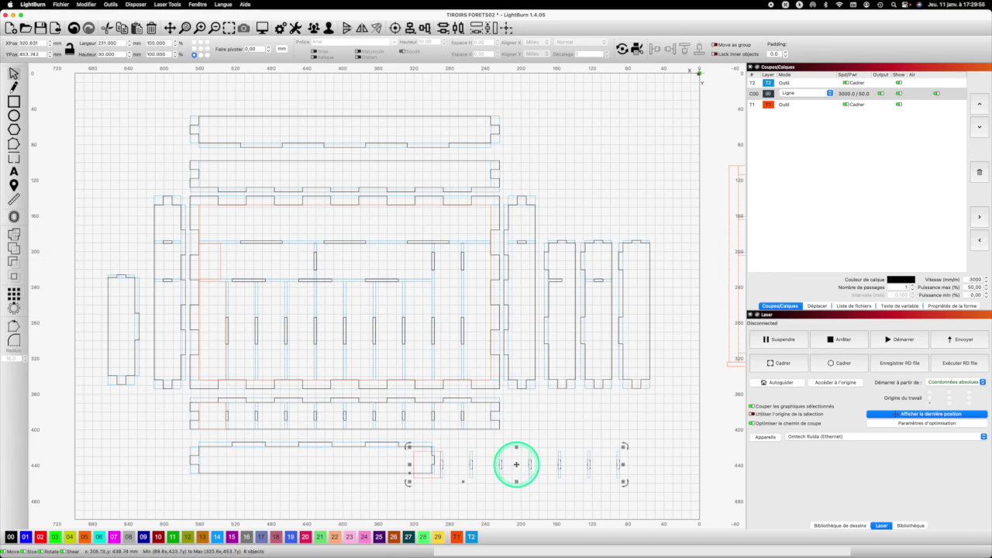
# - Group the pasted slots and guides and position them on the shorter bottom panel, starting at its inner left corner
pyautogui.click(313, 28)
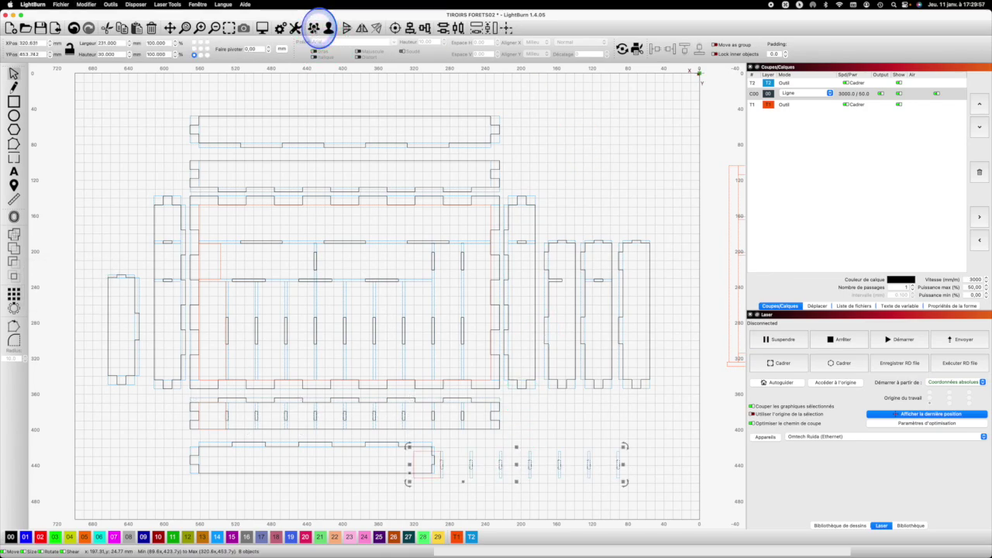
pyautogui.moveTo(414, 478); pyautogui.dragTo(199, 472)
pyautogui.scroll(1, 200, 471)
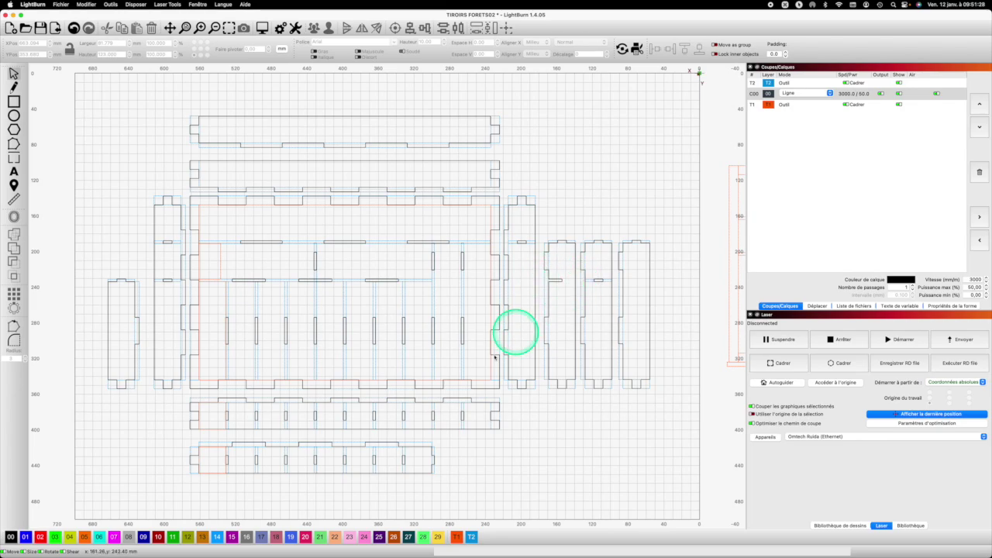
# - Ungroup the slots and guides on the shorter bottom panel down to individual objects
pyautogui.click(315, 463)
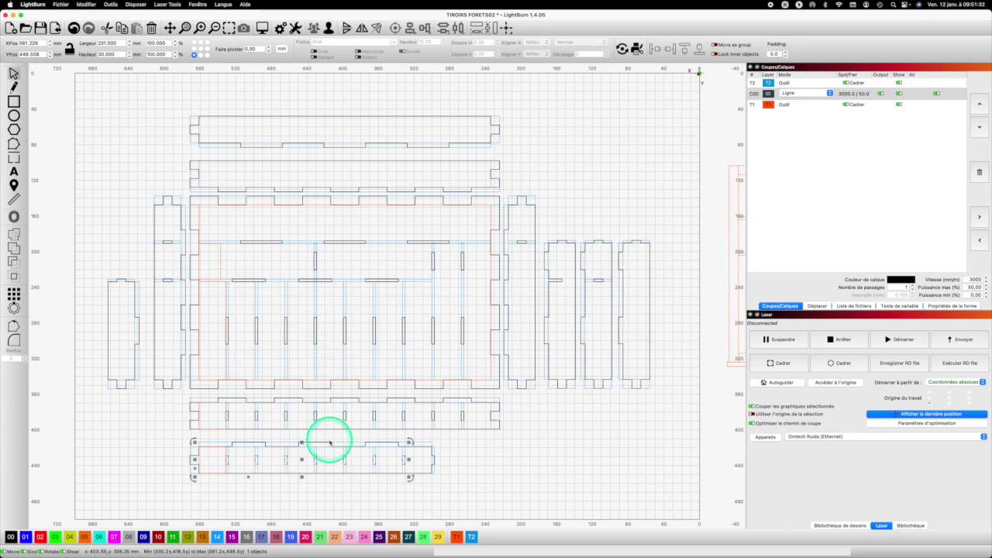
pyautogui.click(329, 27)
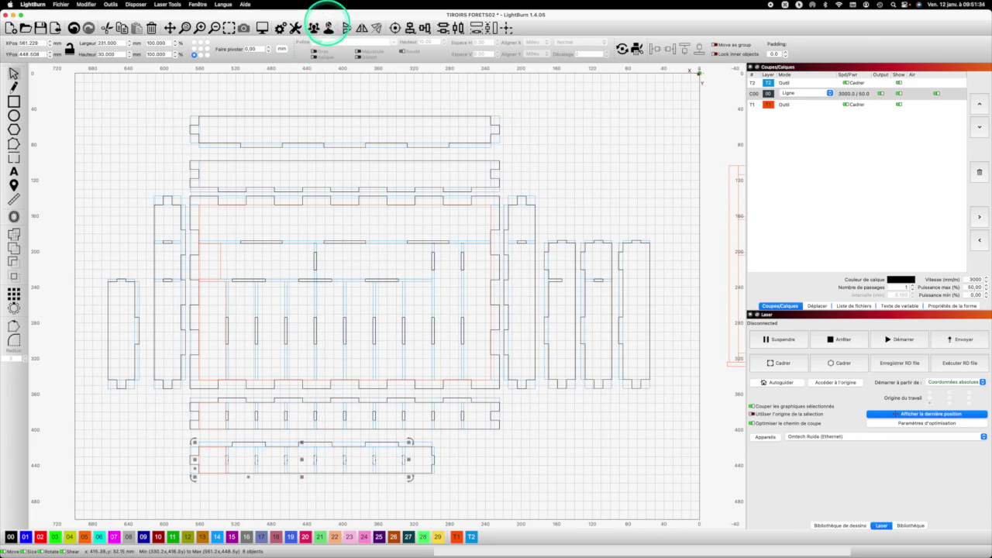
pyautogui.click(328, 28)
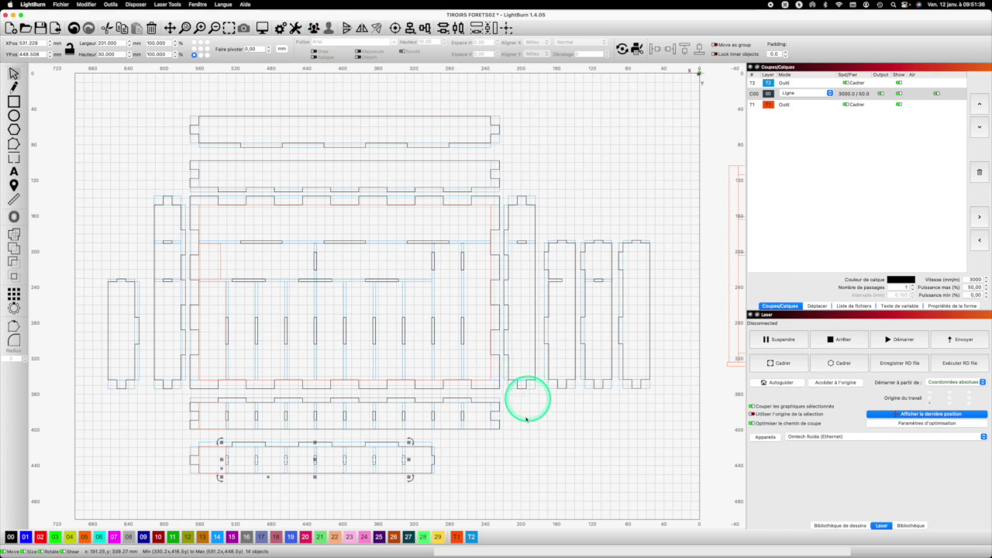
pyautogui.click(306, 491)
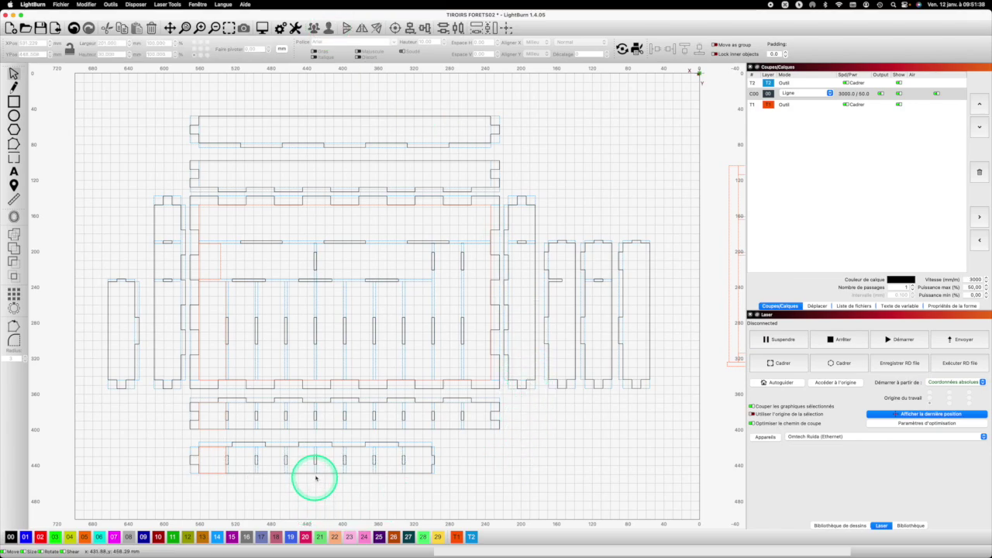
# - Set the height of the fourth slot from the left on the shorter bottom panel to 15 mm and move it onto the panel's lower edge
pyautogui.click(316, 466)
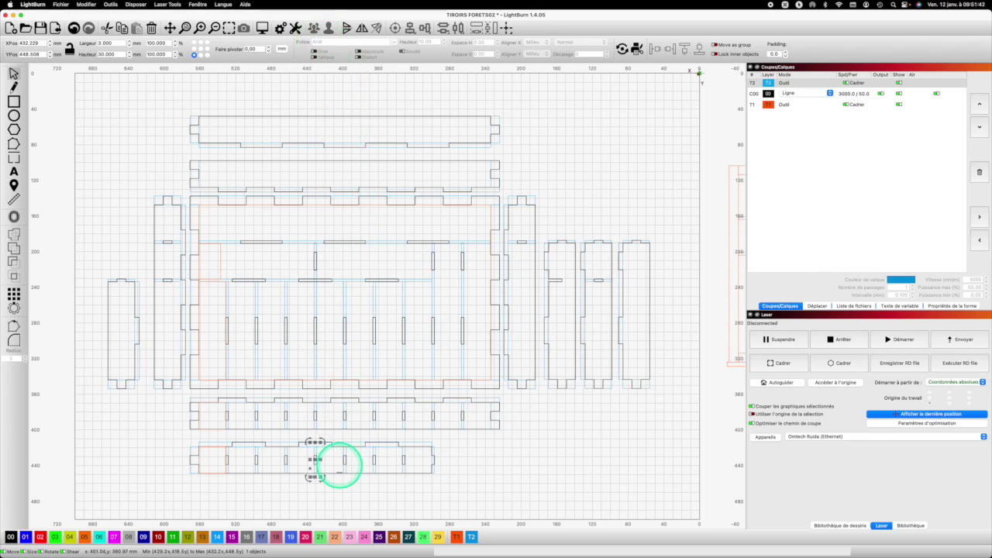
pyautogui.press('Escape')
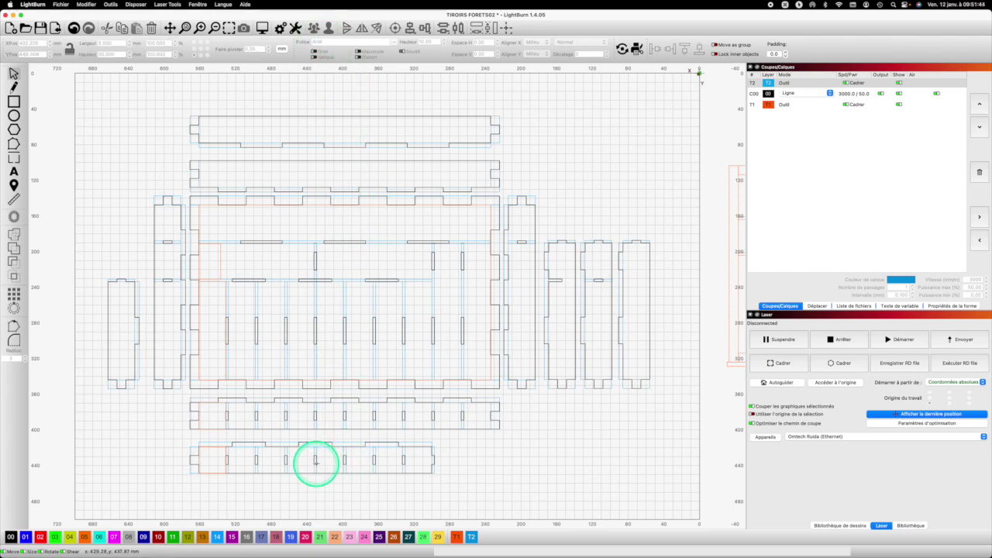
pyautogui.scroll(5, 316, 463)
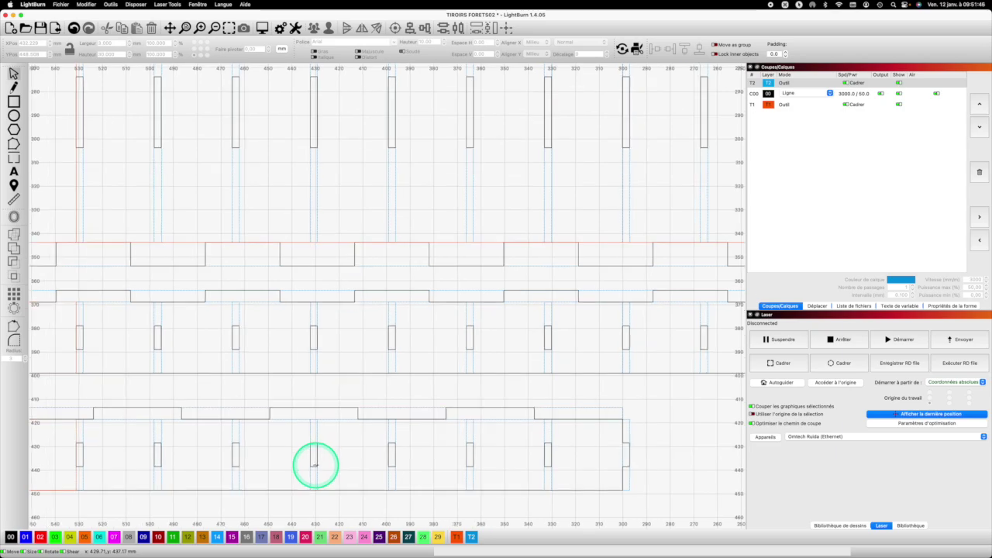
pyautogui.click(314, 465)
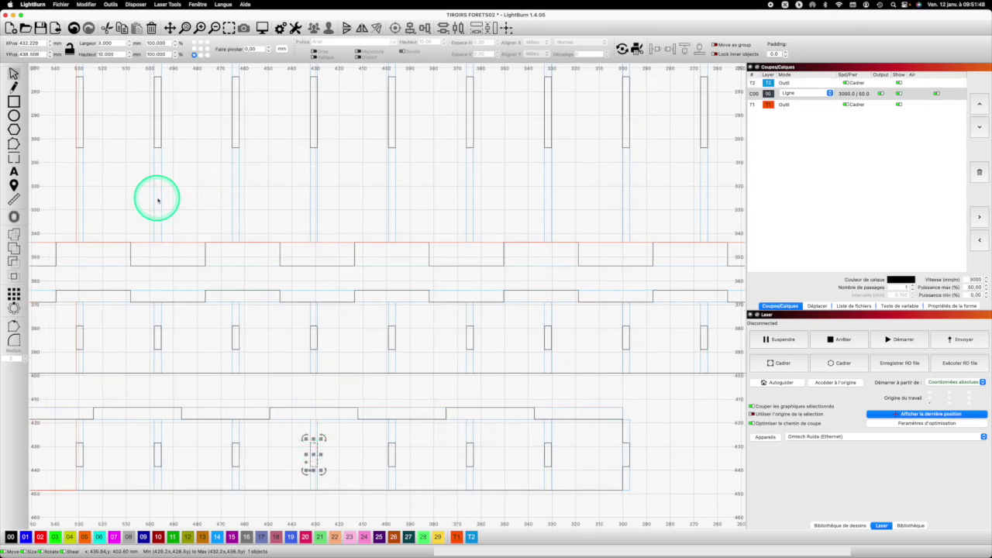
pyautogui.write('9')
pyautogui.press('Return')
pyautogui.click(69, 45)
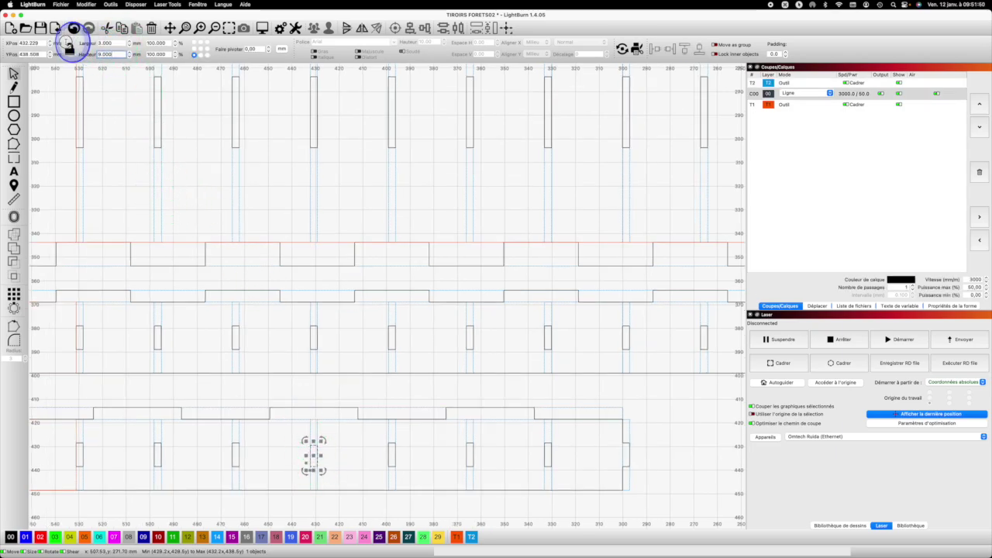
pyautogui.doubleClick(124, 55)
pyautogui.write('15')
pyautogui.press('Return')
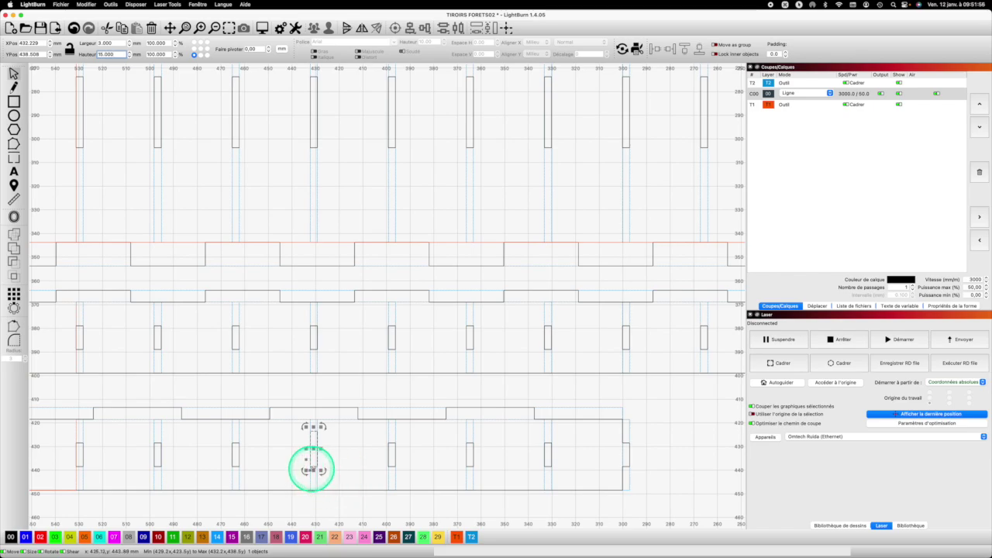
pyautogui.moveTo(318, 471); pyautogui.dragTo(317, 486)
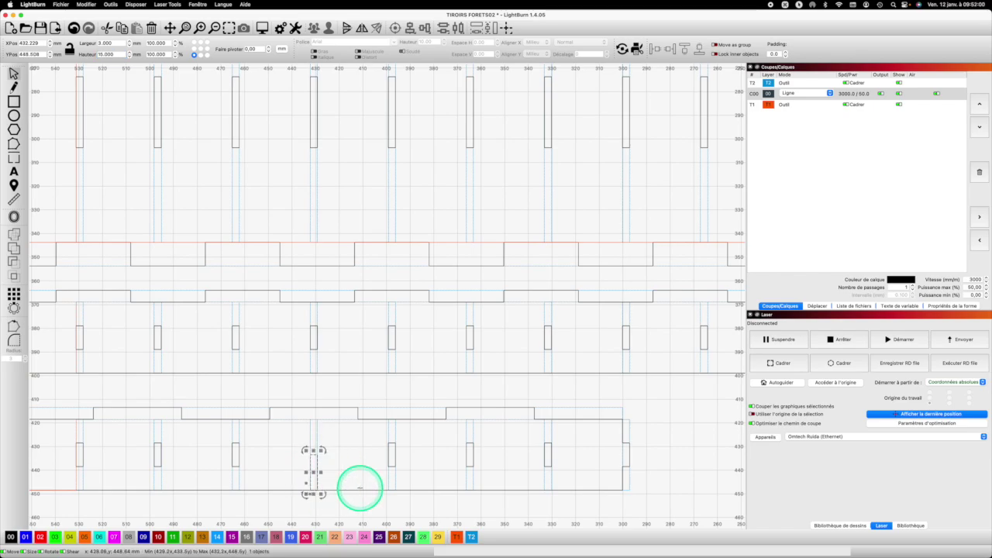
# - Subtract the 15 mm slot from the shorter bottom panel's outline to cut a notch open at the lower edge
pyautogui.keyDown('shift'); pyautogui.click(357, 491); pyautogui.keyUp('shift')
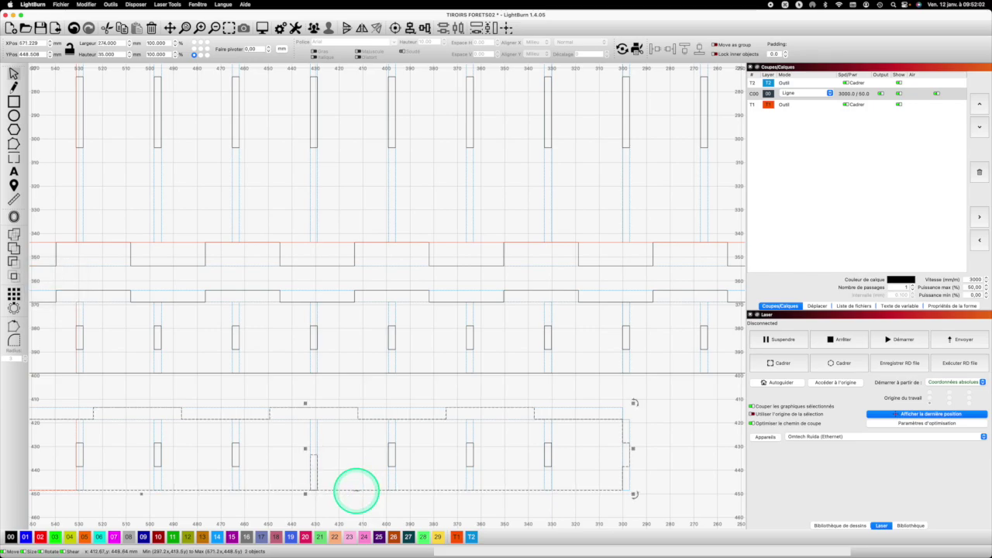
pyautogui.press('shift')
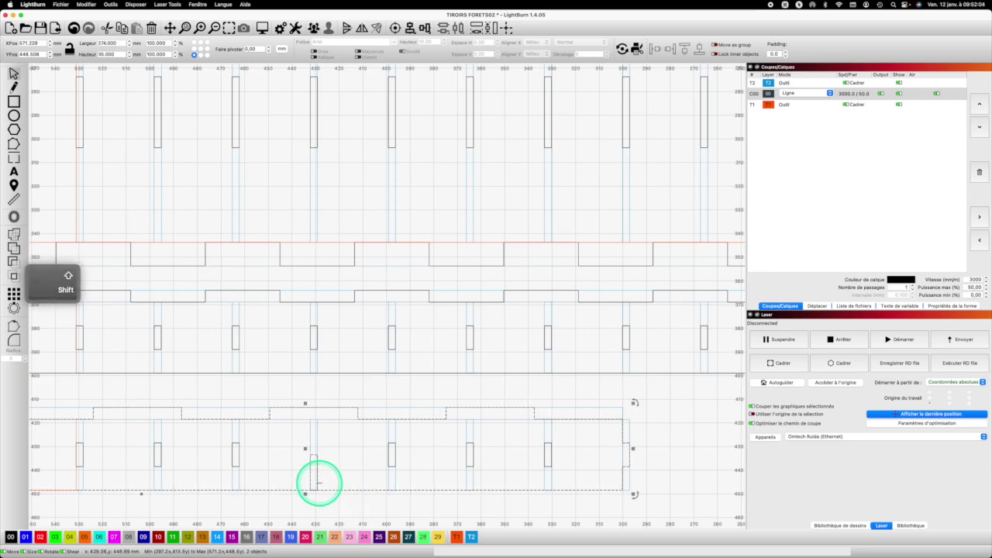
pyautogui.click(13, 264)
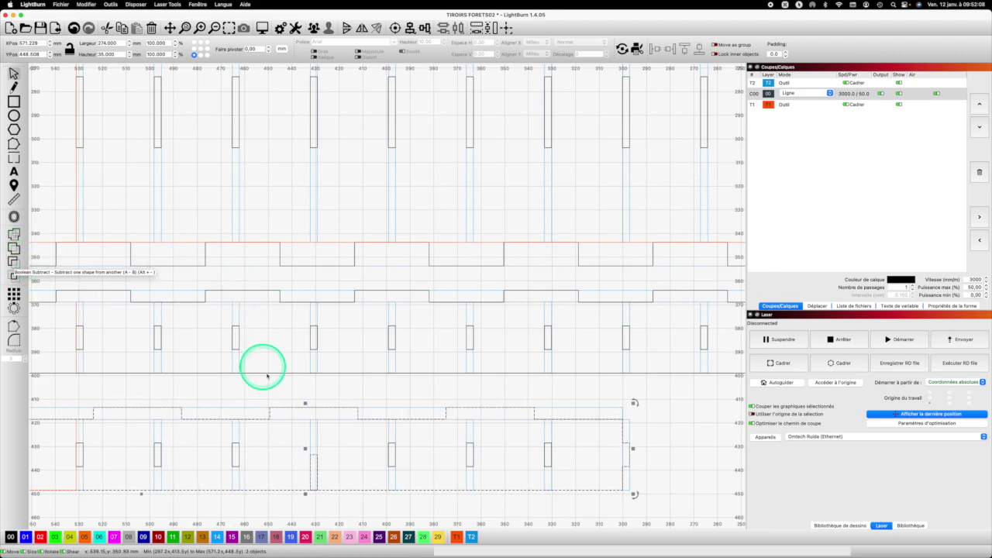
pyautogui.click(327, 485)
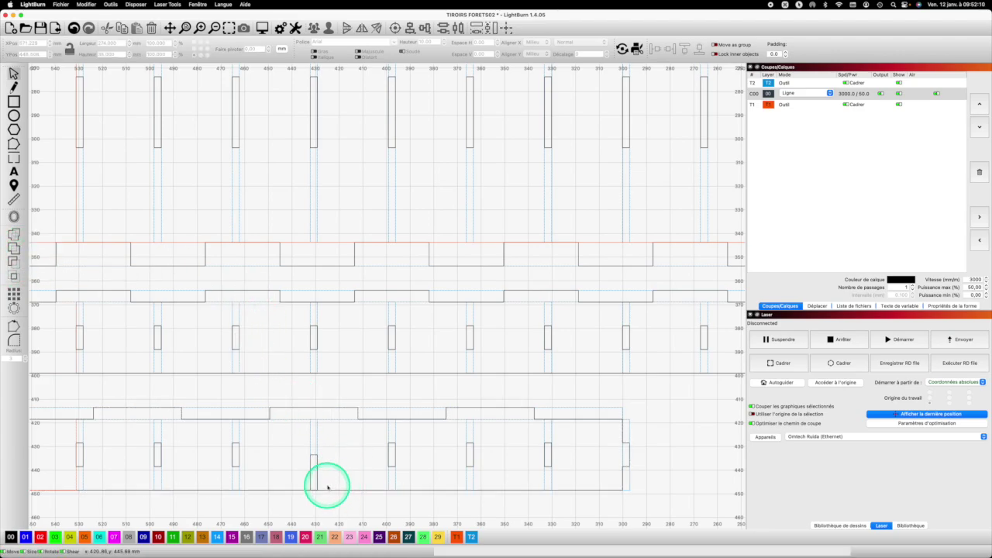
pyautogui.click(332, 490)
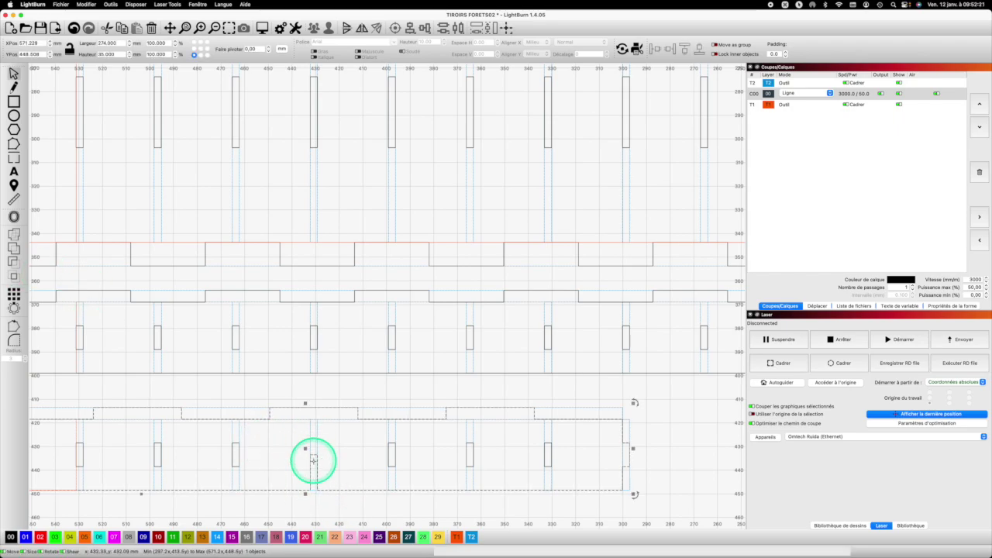
pyautogui.scroll(-5, 458, 283)
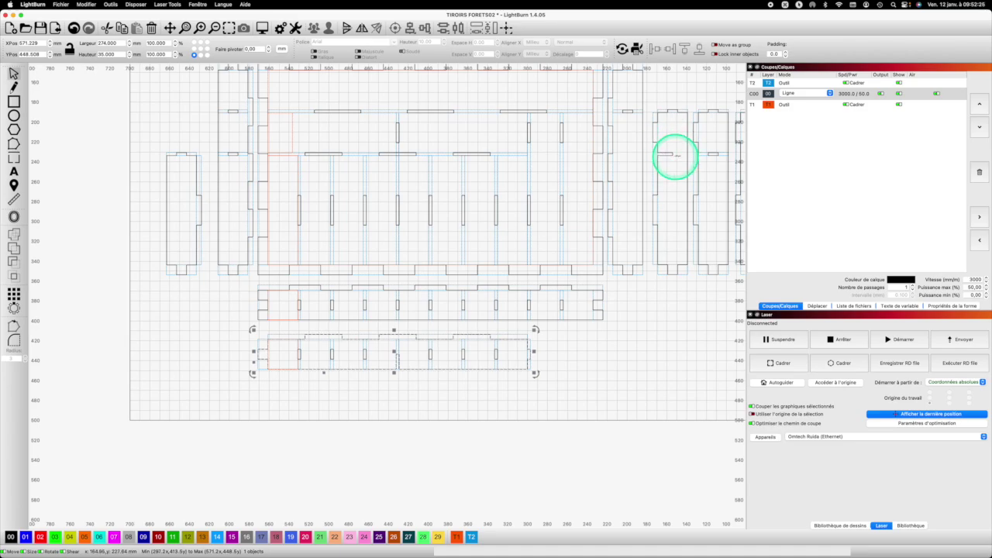
pyautogui.click(484, 386)
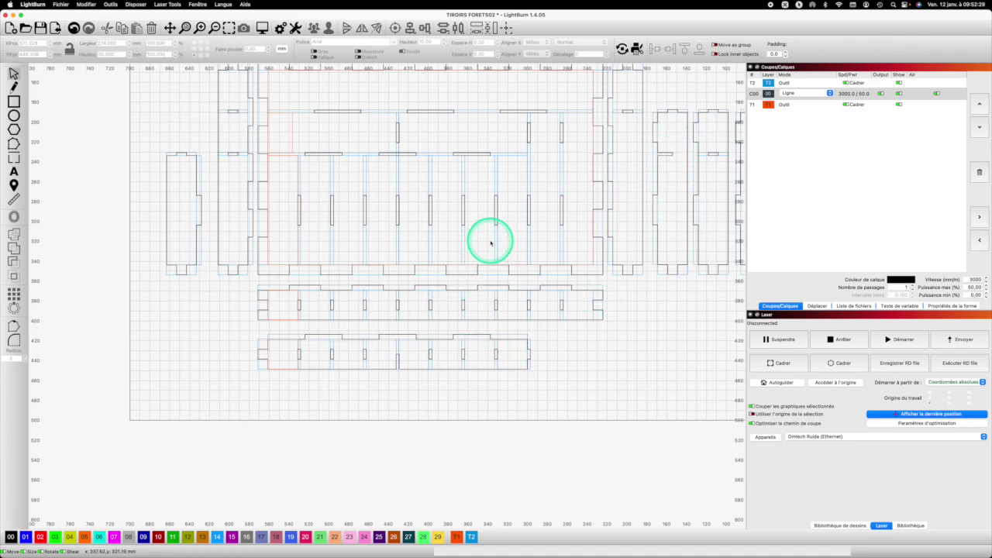
# - Group the fifth slot from the left on the shorter bottom panel with its blue guide
pyautogui.scroll(-1, 490, 242)
pyautogui.scroll(-1, 490, 242)
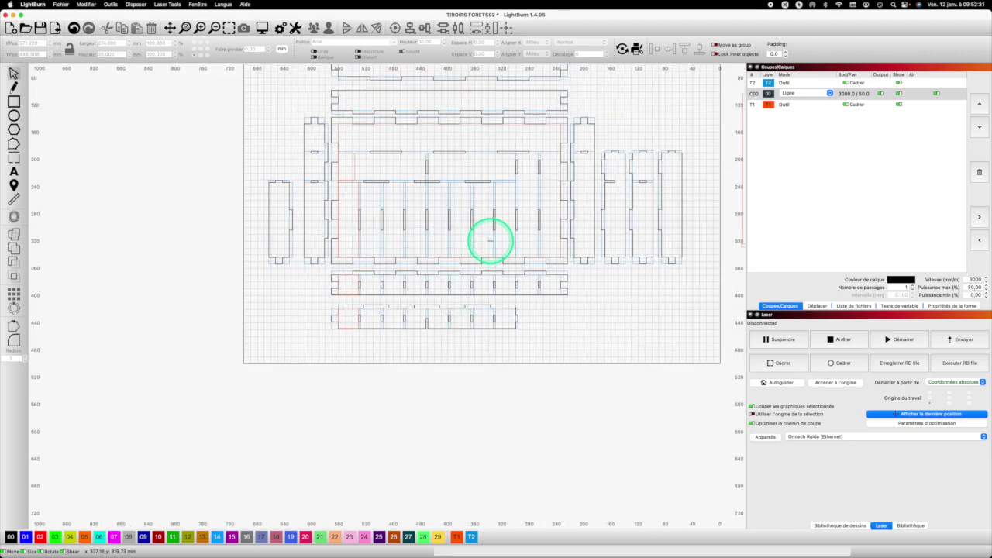
pyautogui.scroll(-1, 434, 204)
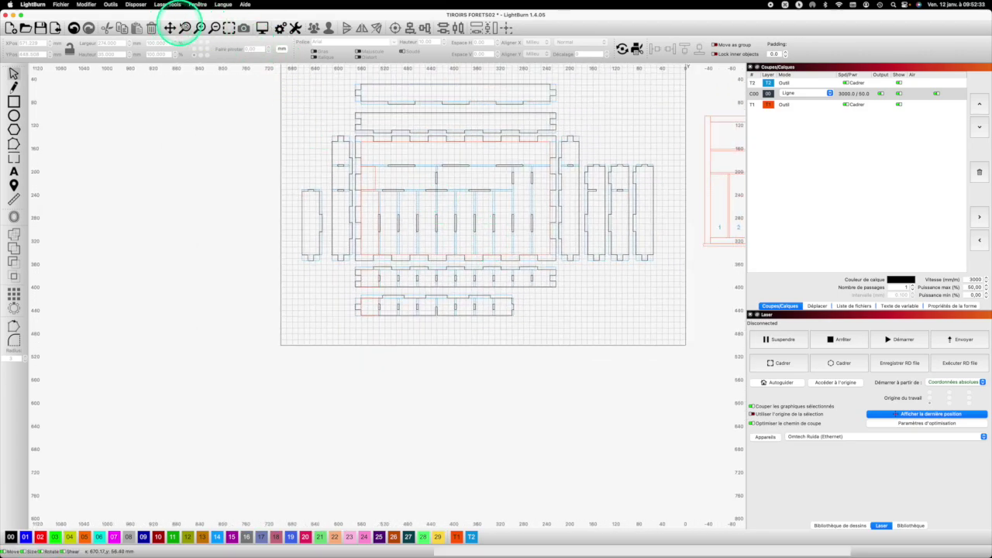
pyautogui.click(187, 27)
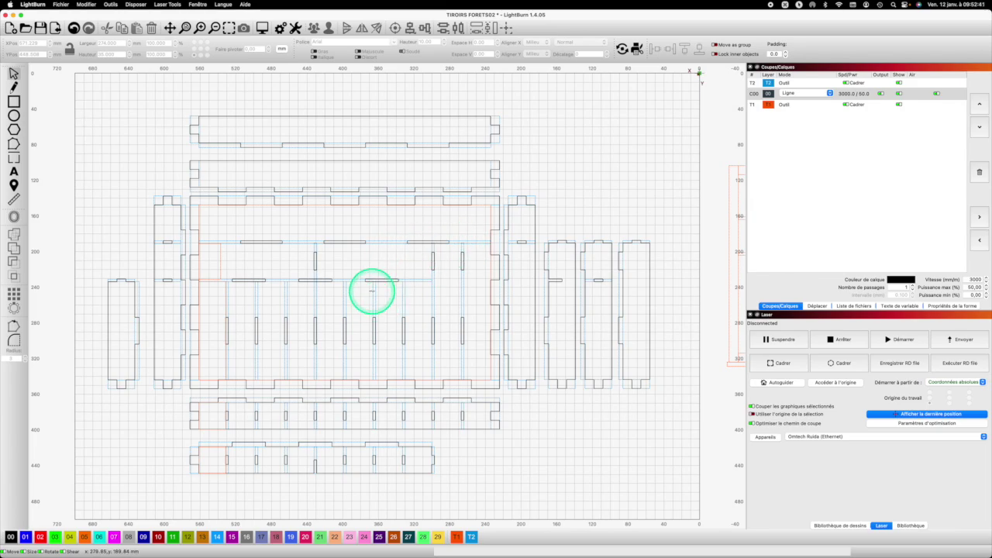
pyautogui.click(346, 462)
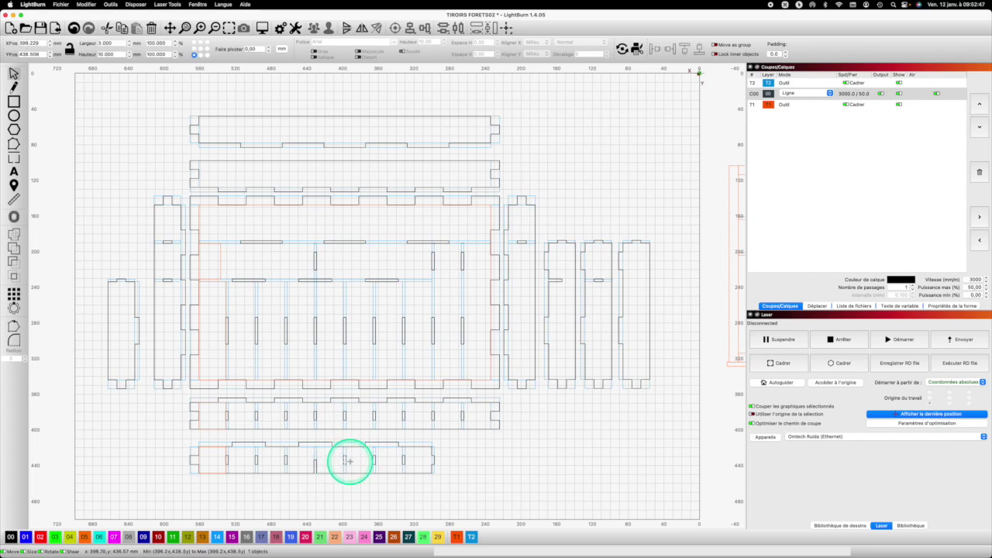
pyautogui.click(338, 457)
pyautogui.click(336, 456)
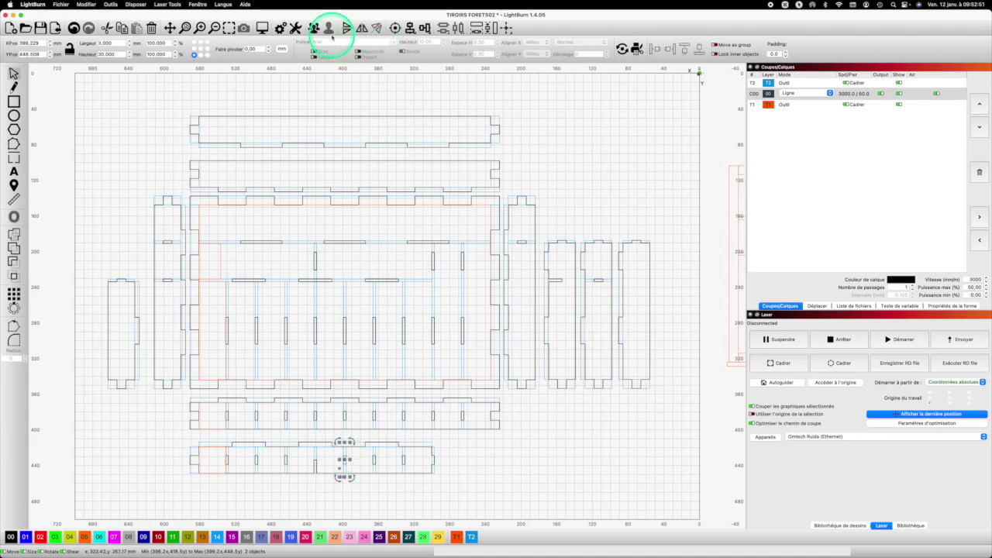
pyautogui.click(313, 27)
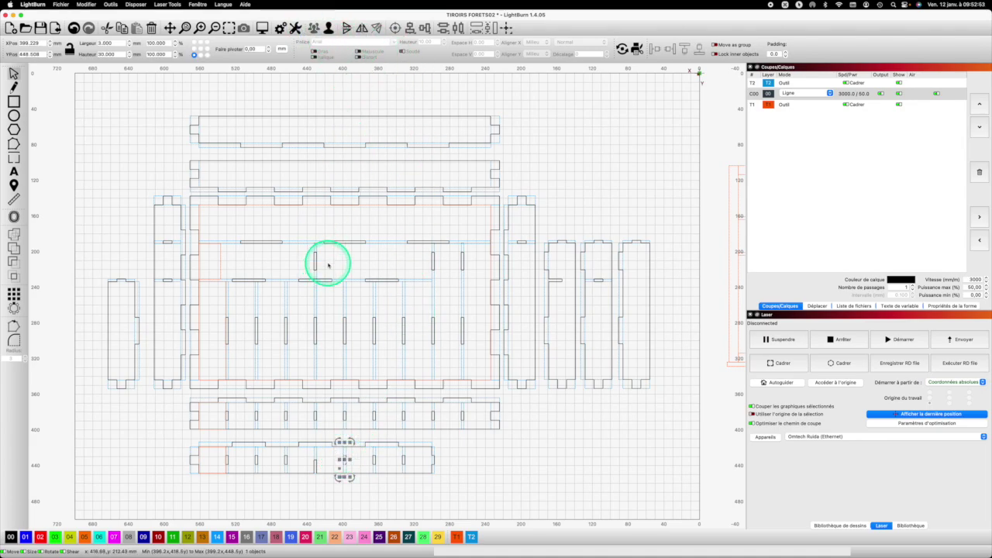
# - Copy the grouped slot and guide, and paste three copies on the topmost panel, roughly above the base's three upper-compartment slots
pyautogui.press('super+c')
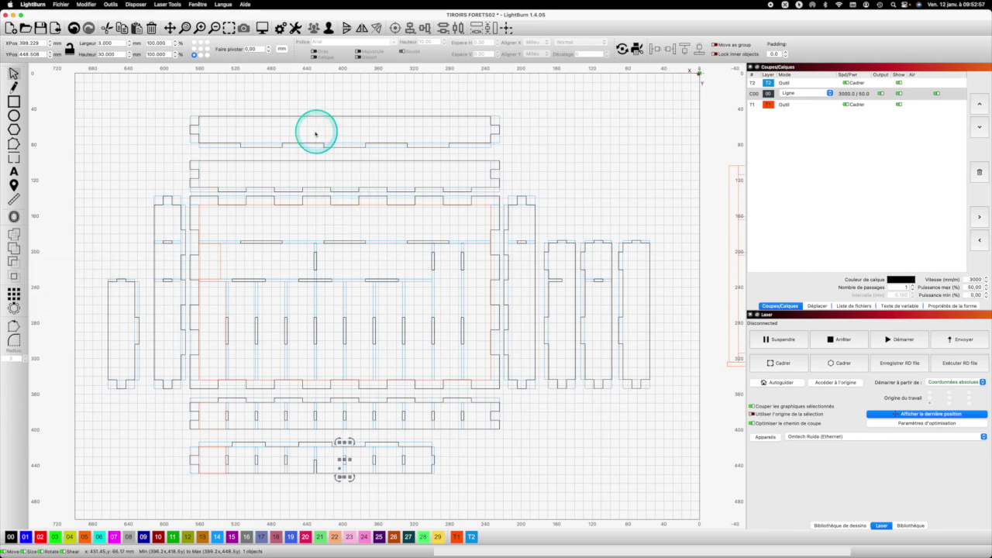
pyautogui.press('super+v')
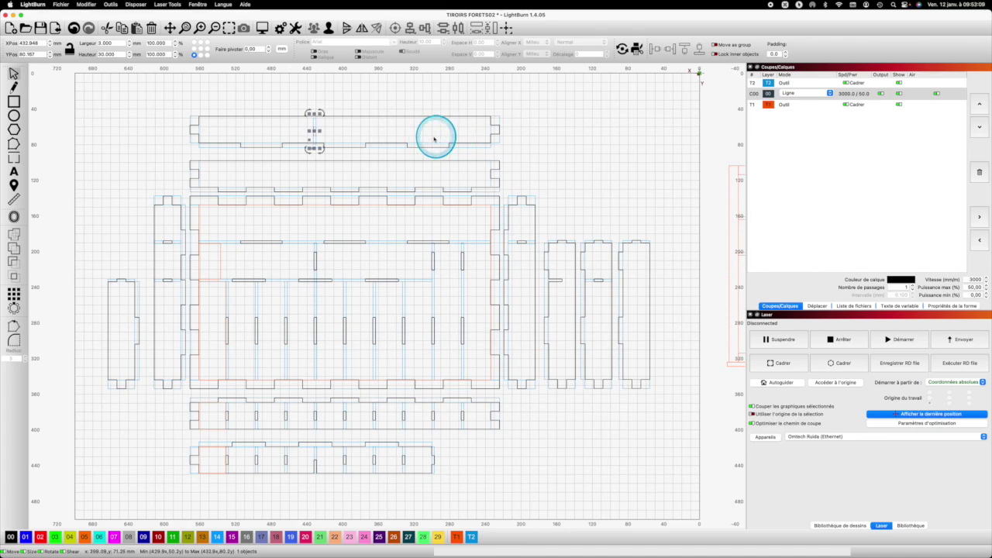
pyautogui.press('super+v')
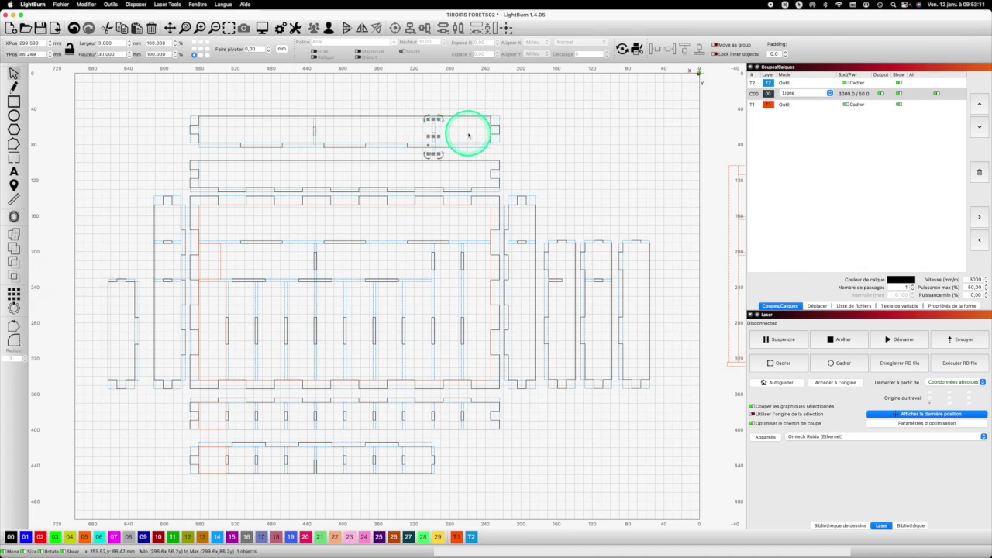
pyautogui.press('super+v')
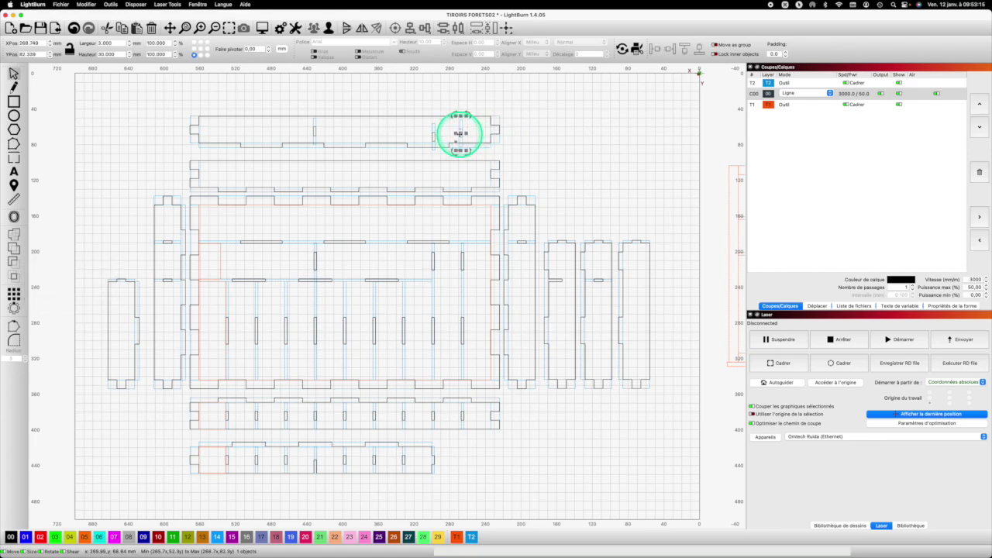
# - Snap the rightmost copy to the topmost panel's inner lower line and centre it horizontally on the base's rightmost upper-compartment guide
pyautogui.scroll(5, 459, 133)
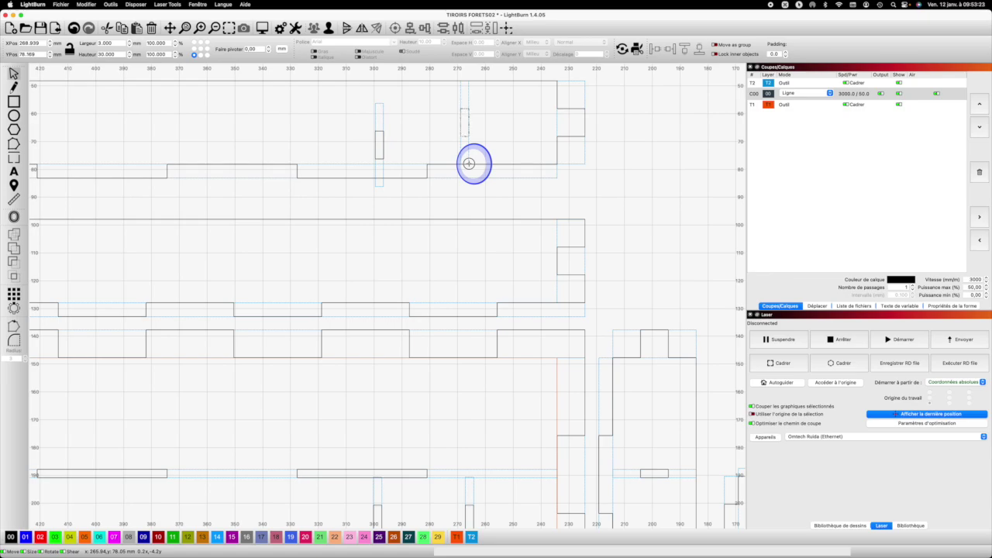
pyautogui.click(469, 163)
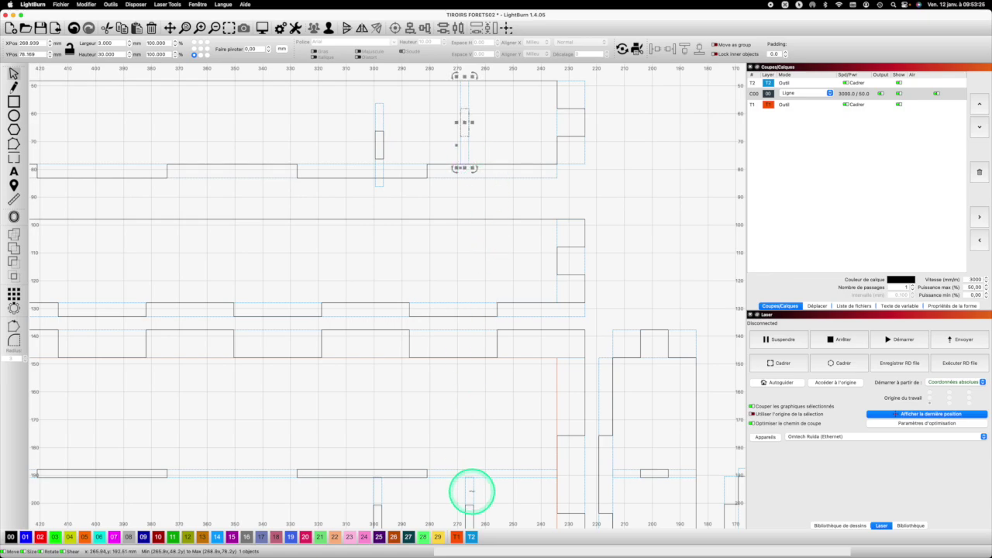
pyautogui.keyDown('shift'); pyautogui.click(471, 490); pyautogui.keyUp('shift')
pyautogui.click(475, 489)
pyautogui.keyDown('shift'); pyautogui.click(477, 486); pyautogui.keyUp('shift')
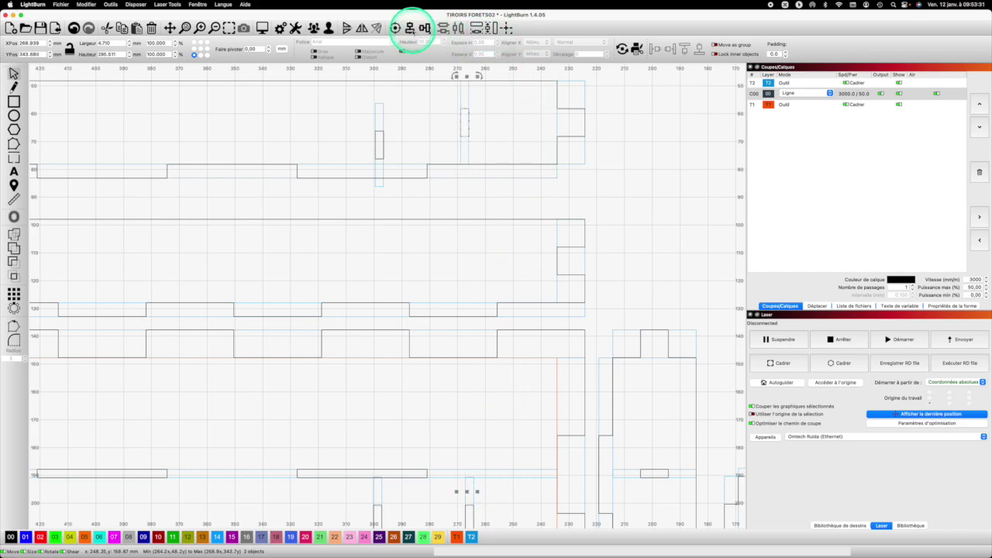
pyautogui.click(410, 30)
pyautogui.click(457, 52)
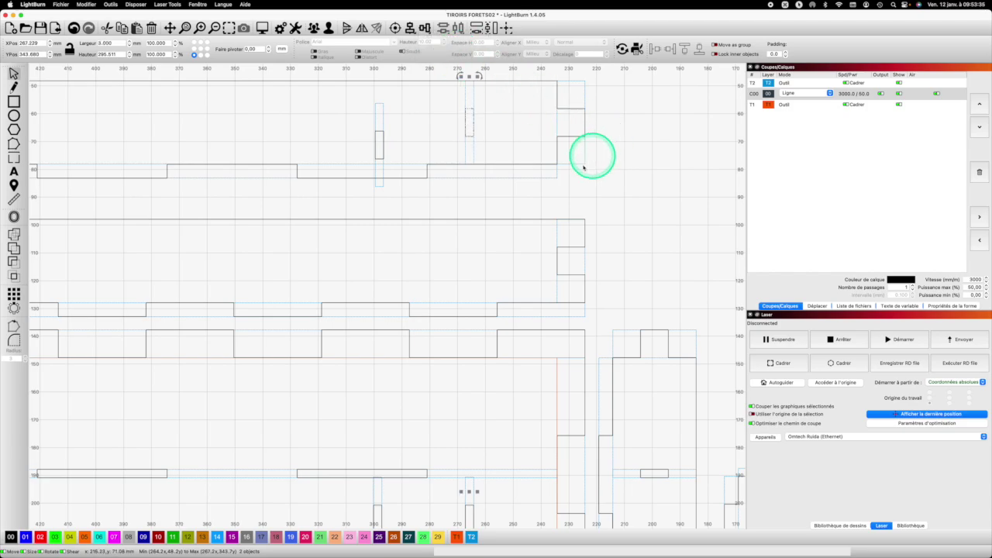
# - Move the middle copy up to the topmost panel's upper edge and centre it horizontally on the base's middle upper-compartment guide
pyautogui.click(381, 101)
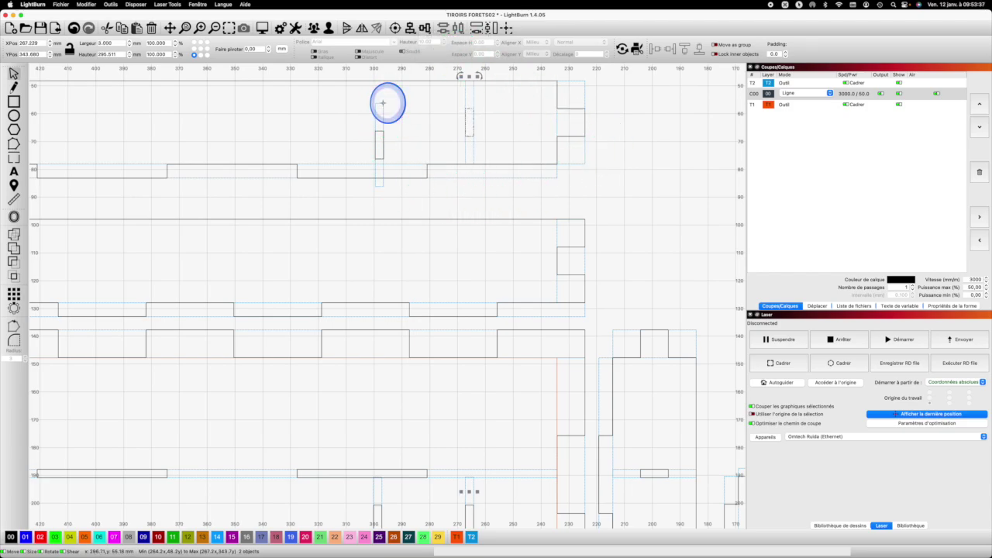
pyautogui.moveTo(376, 100); pyautogui.dragTo(378, 81)
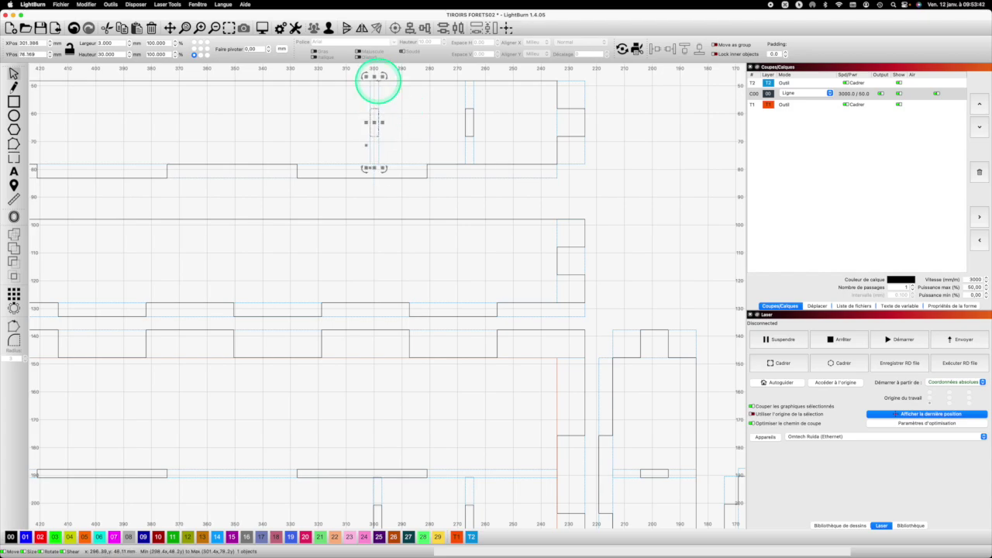
pyautogui.keyDown('shift'); pyautogui.click(381, 488); pyautogui.keyUp('shift')
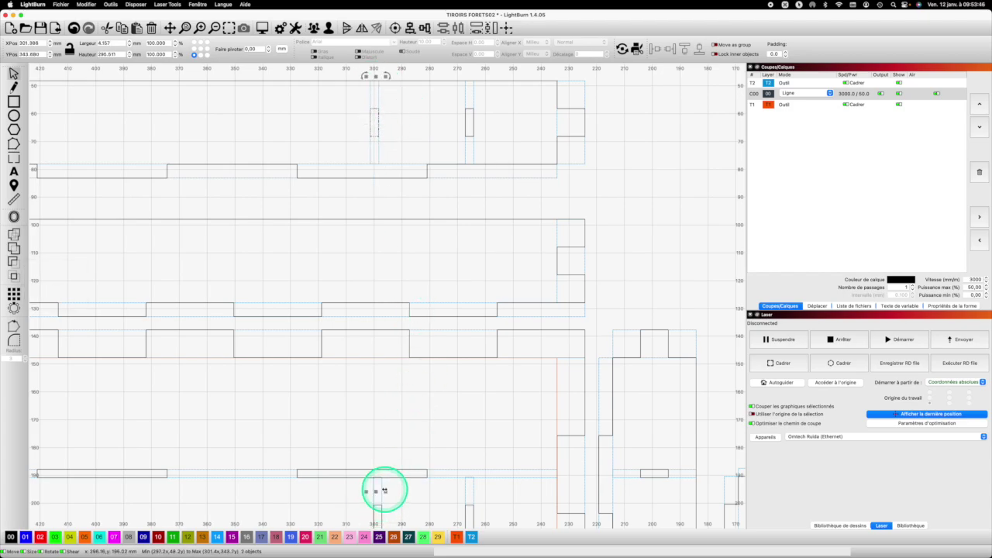
pyautogui.click(410, 30)
pyautogui.click(432, 50)
# - Fit the leftmost copy to the topmost panel's upper edge and centre it horizontally on the base's leftmost upper-compartment guide
pyautogui.scroll(-3, 350, 155)
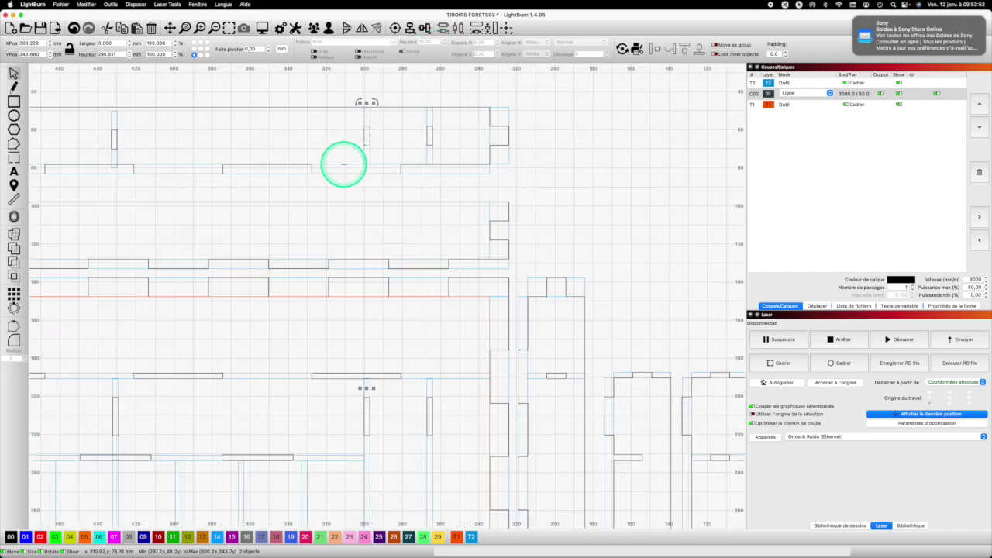
pyautogui.click(105, 108)
pyautogui.moveTo(104, 107); pyautogui.dragTo(108, 103)
pyautogui.keyDown('shift'); pyautogui.click(100, 397); pyautogui.keyUp('shift')
pyautogui.click(421, 29)
pyautogui.click(451, 50)
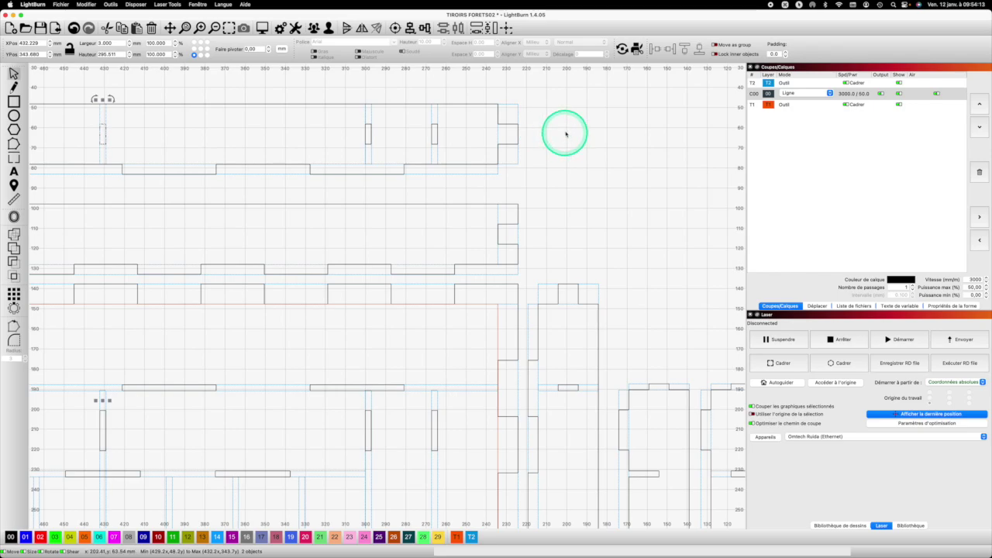
pyautogui.click(481, 126)
pyautogui.scroll(-1, 481, 127)
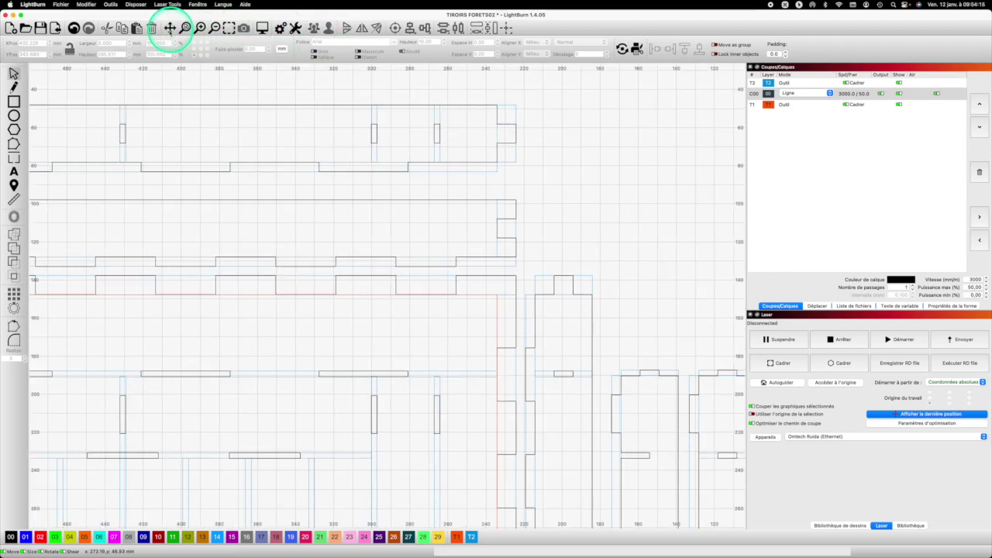
pyautogui.click(185, 28)
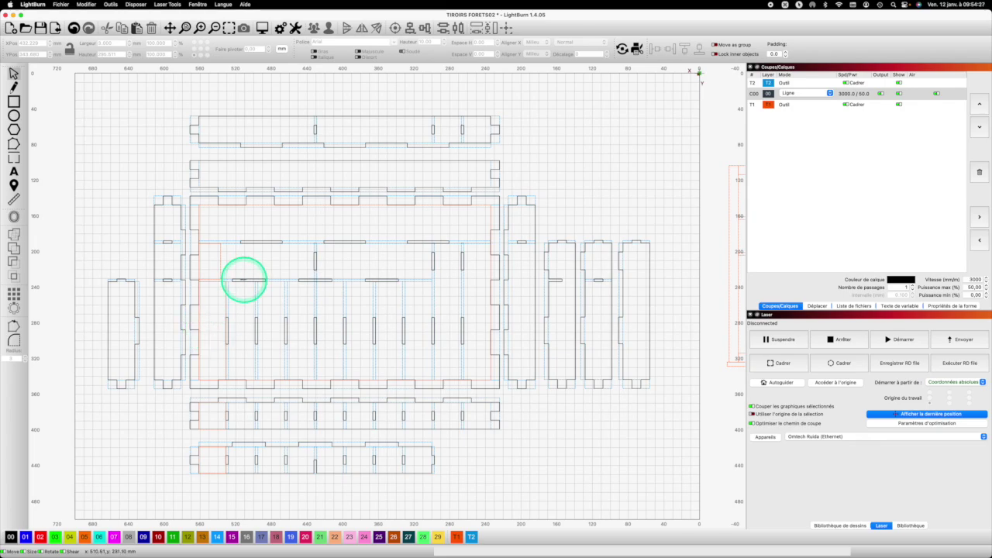
# - Draw a narrow upright rectangle outside the leftmost divider panel and size it to 7 mm wide by 60 mm high
pyautogui.scroll(-1, 122, 343)
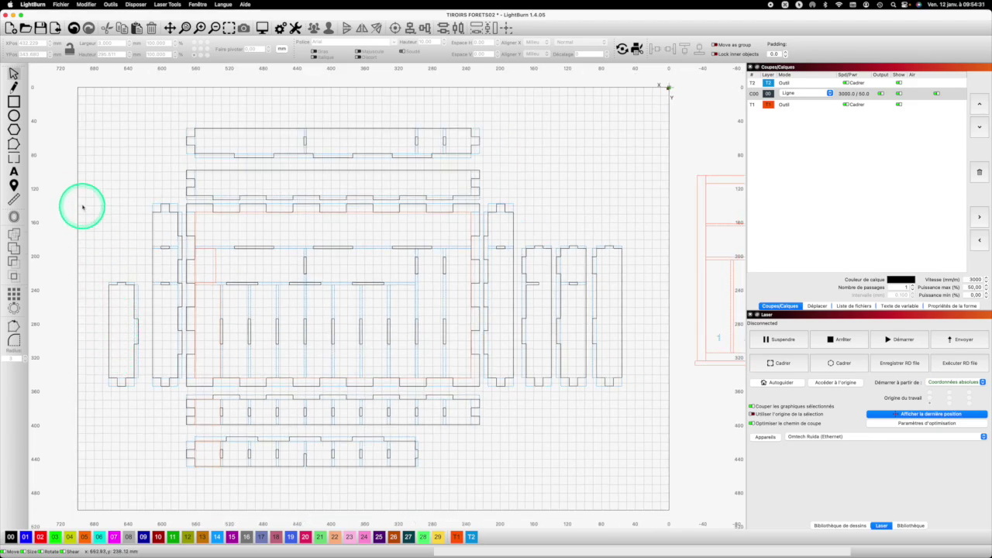
pyautogui.click(13, 100)
pyautogui.moveTo(96, 309); pyautogui.dragTo(99, 368)
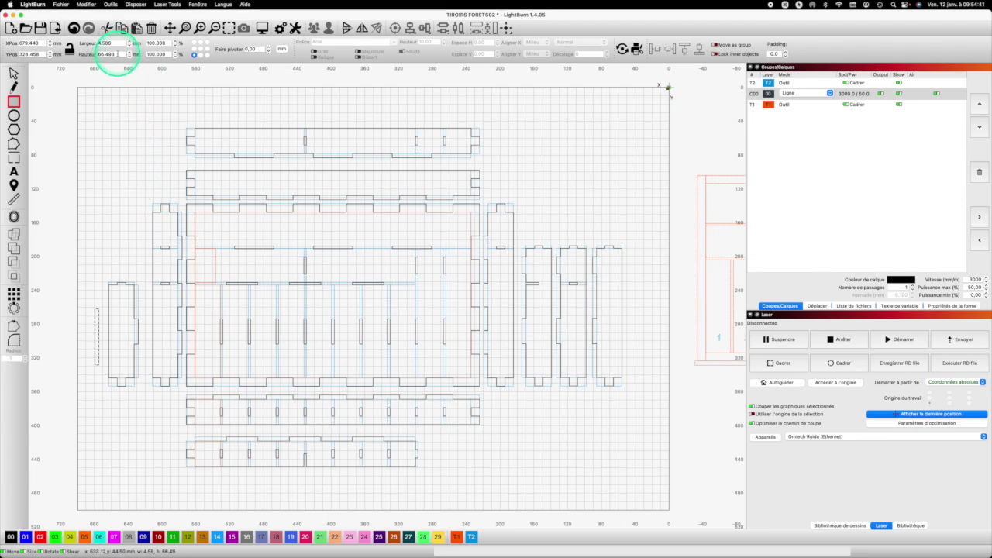
pyautogui.doubleClick(100, 54)
pyautogui.write('60')
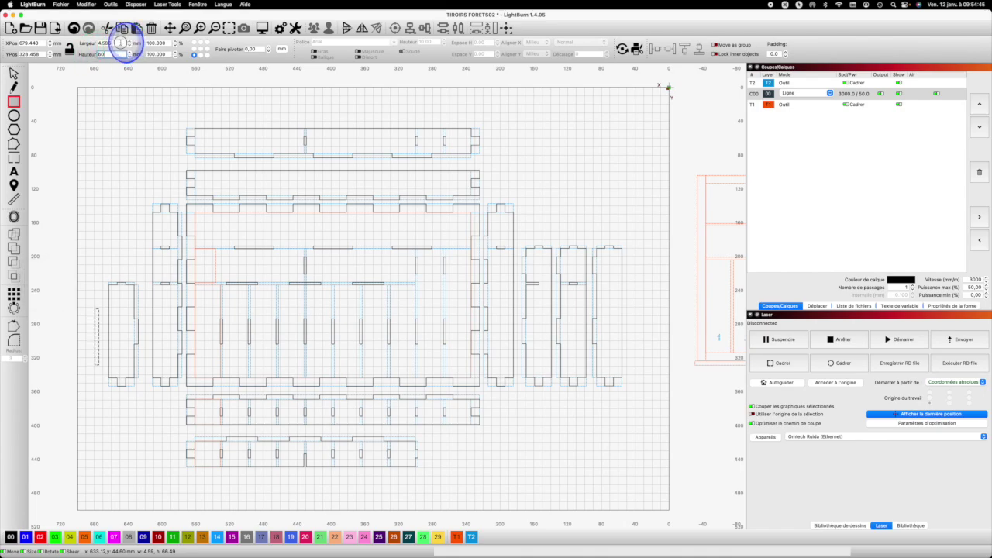
pyautogui.doubleClick(99, 43)
pyautogui.write('7')
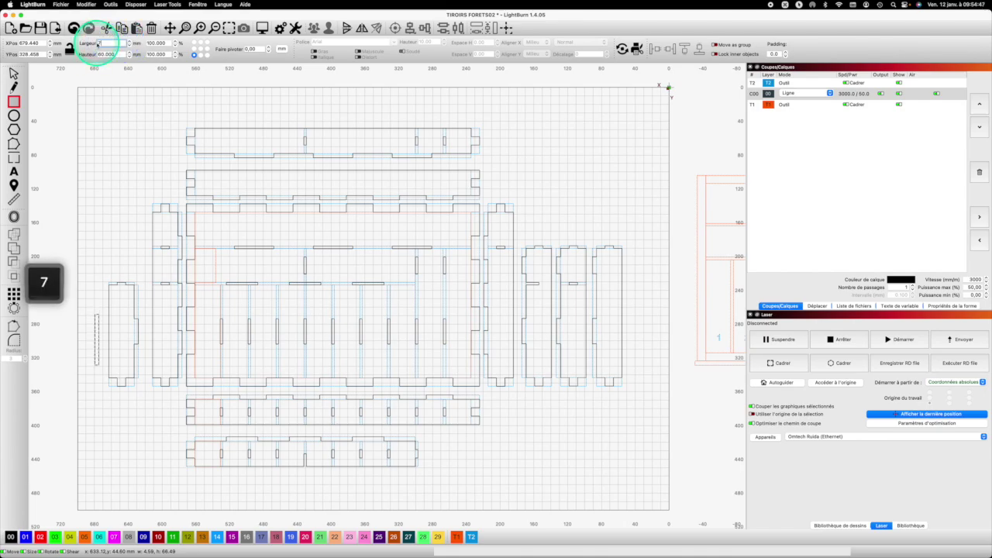
pyautogui.press('Return')
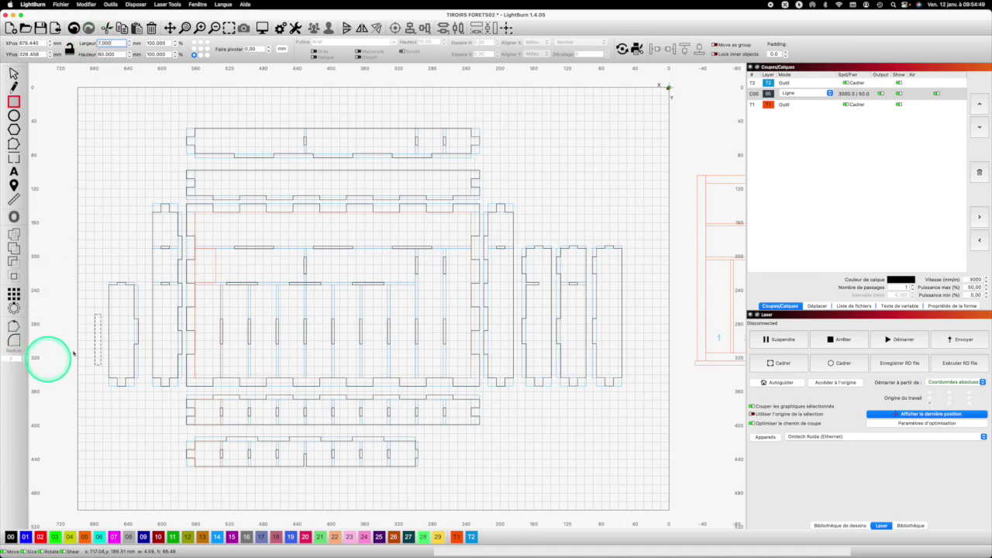
# - Round the two corners of the narrow rectangle that face the divider panel with a 3 mm radius
pyautogui.scroll(5, 85, 337)
pyautogui.scroll(3, 85, 337)
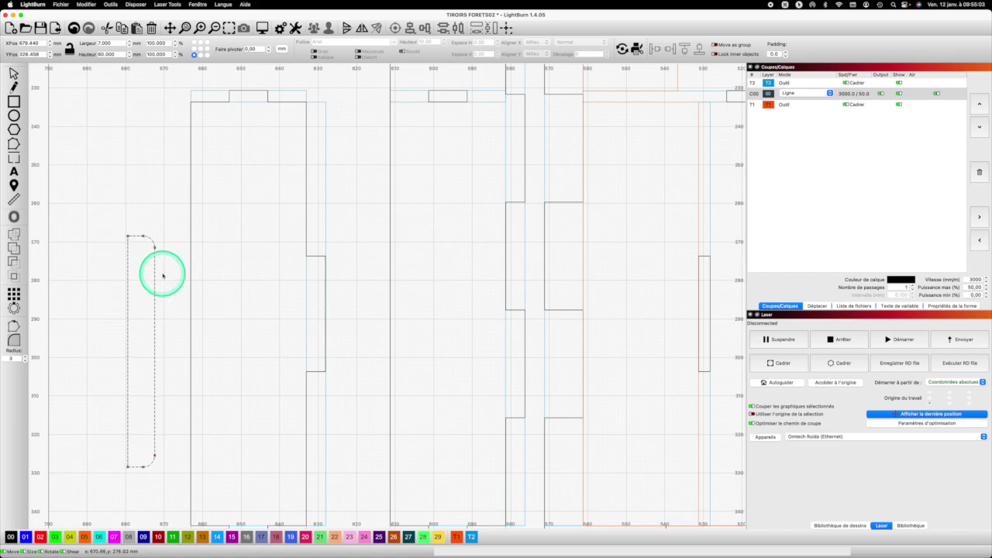
pyautogui.scroll(-4, 162, 275)
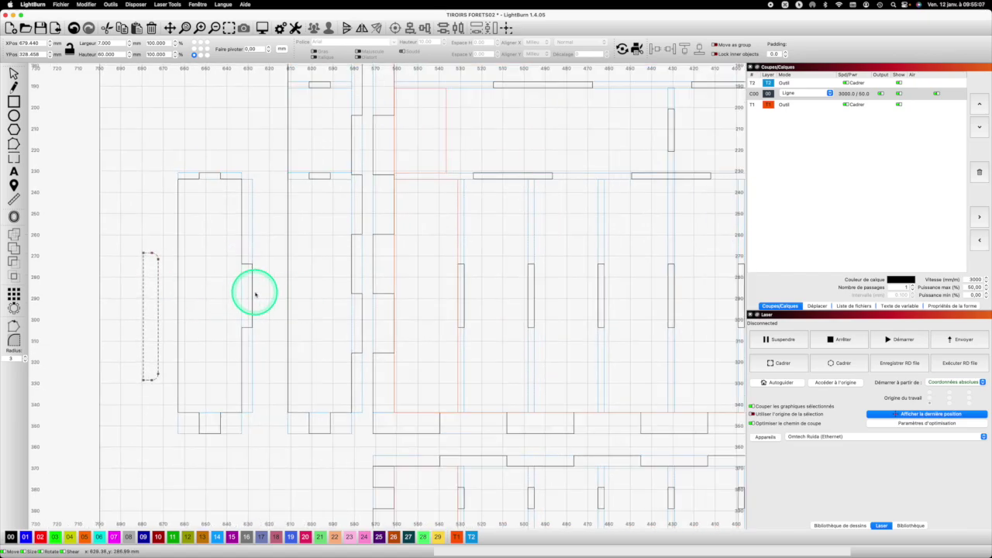
# - Draw a horizontal line about 35 mm long from the midpoint of the leftmost divider's side tab to the panel's opposite edge
pyautogui.click(14, 86)
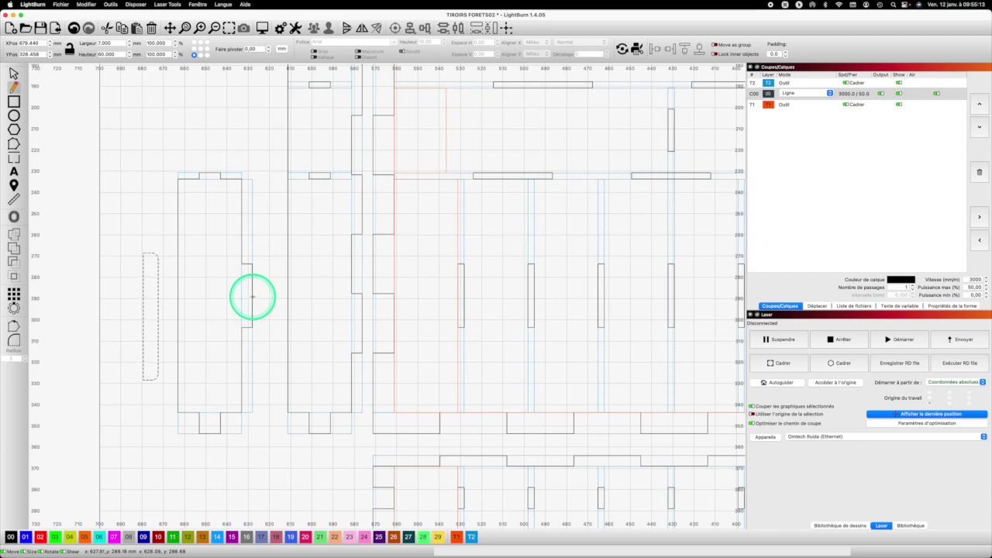
pyautogui.click(252, 296)
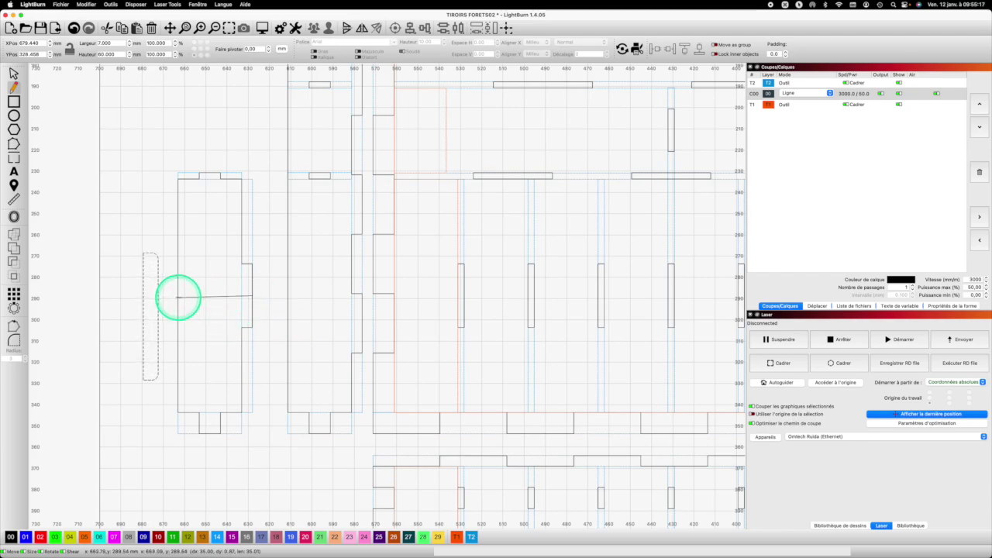
pyautogui.press('shift')
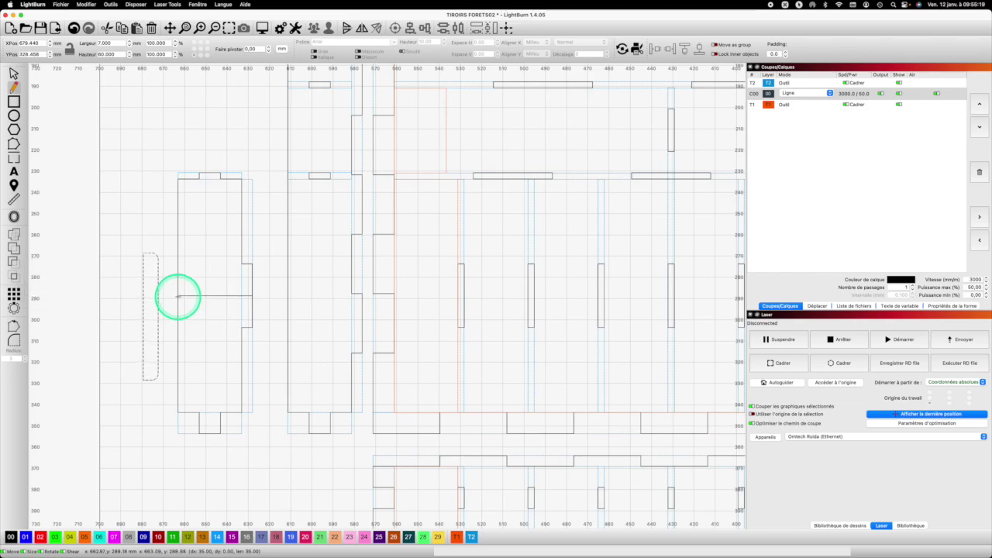
pyautogui.click(179, 297)
pyautogui.press('Escape')
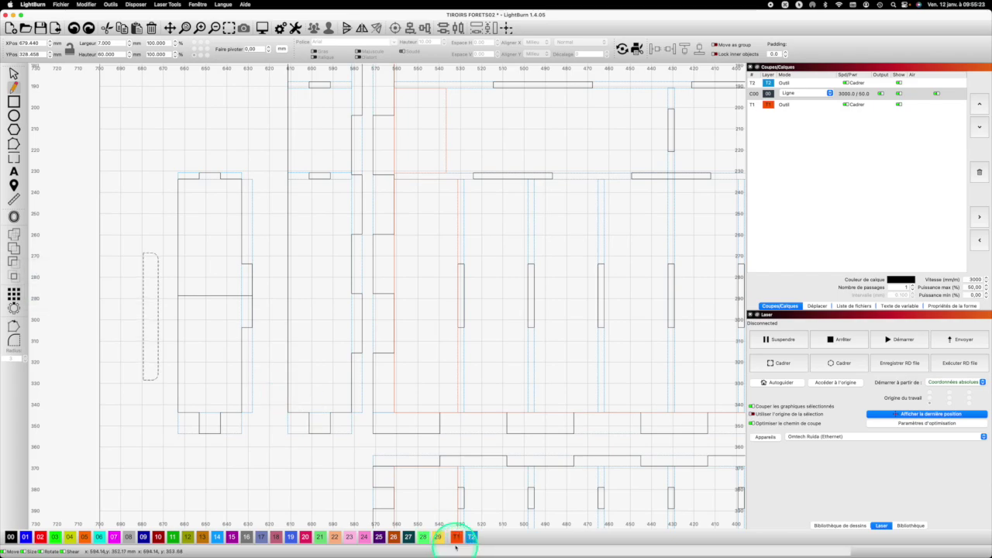
# - Assign the horizontal line across the leftmost divider to tool layer T1, keeping the rounded rectangle on layer 00
pyautogui.click(12, 76)
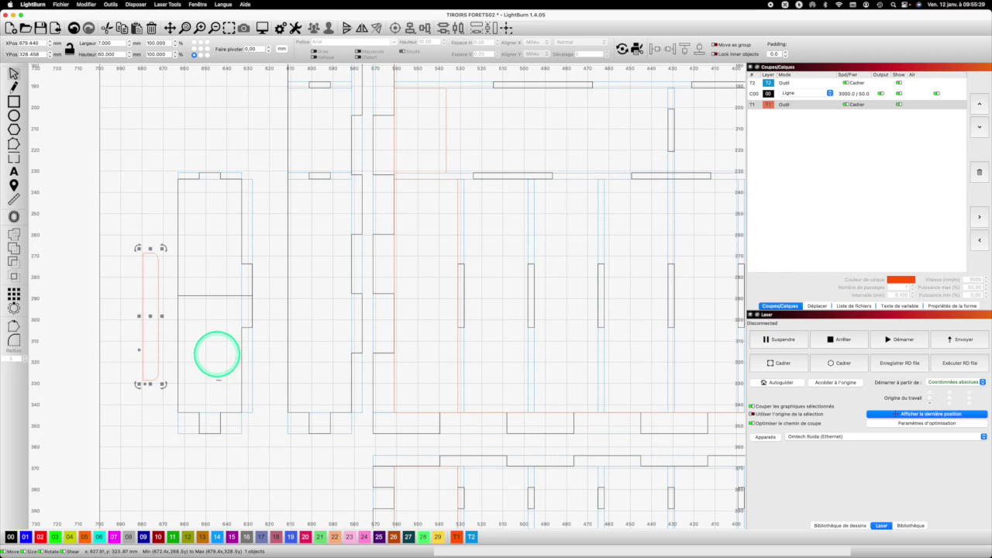
pyautogui.click(10, 536)
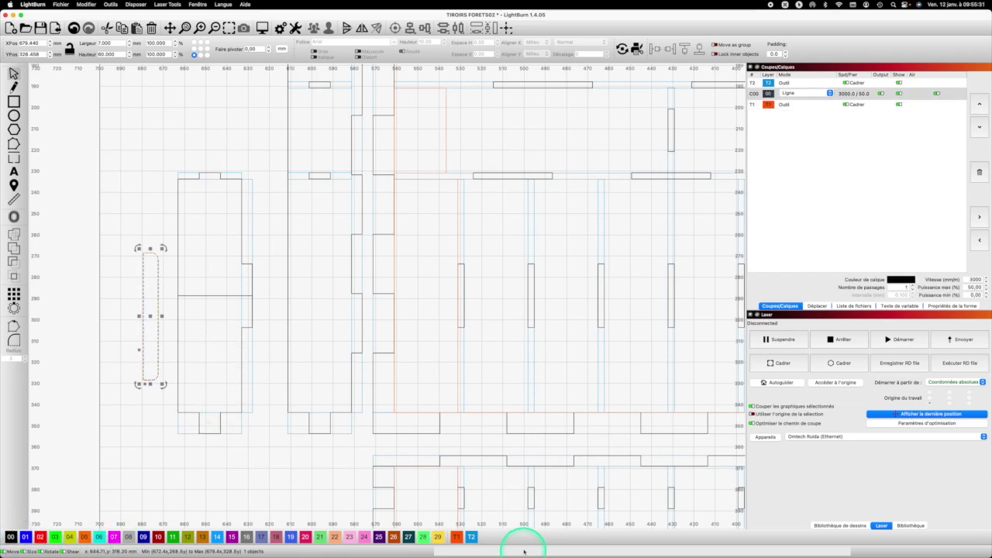
pyautogui.click(241, 296)
pyautogui.click(457, 536)
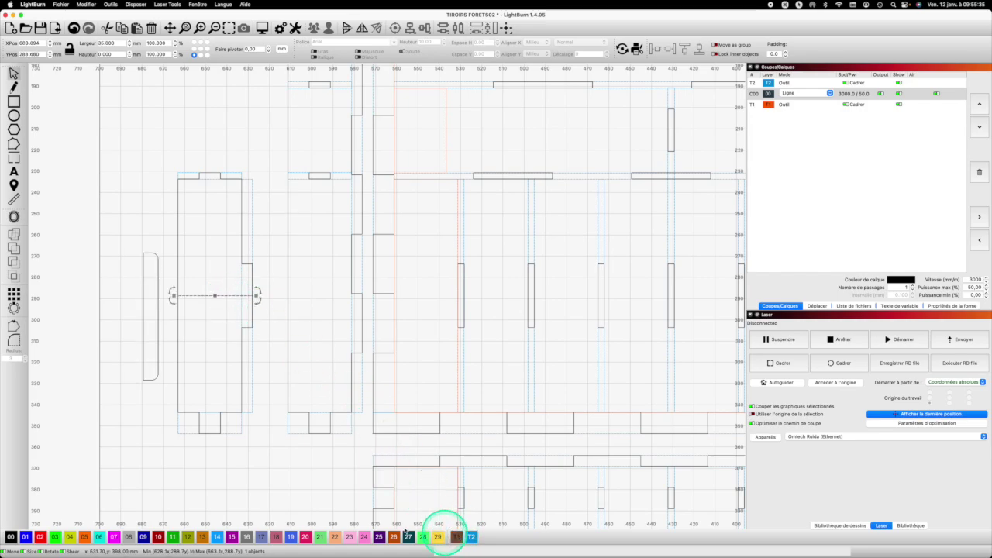
# - Move the rounded rectangle onto the leftmost divider, snapping the midpoint of its straight side to the horizontal line's outer end
pyautogui.click(160, 322)
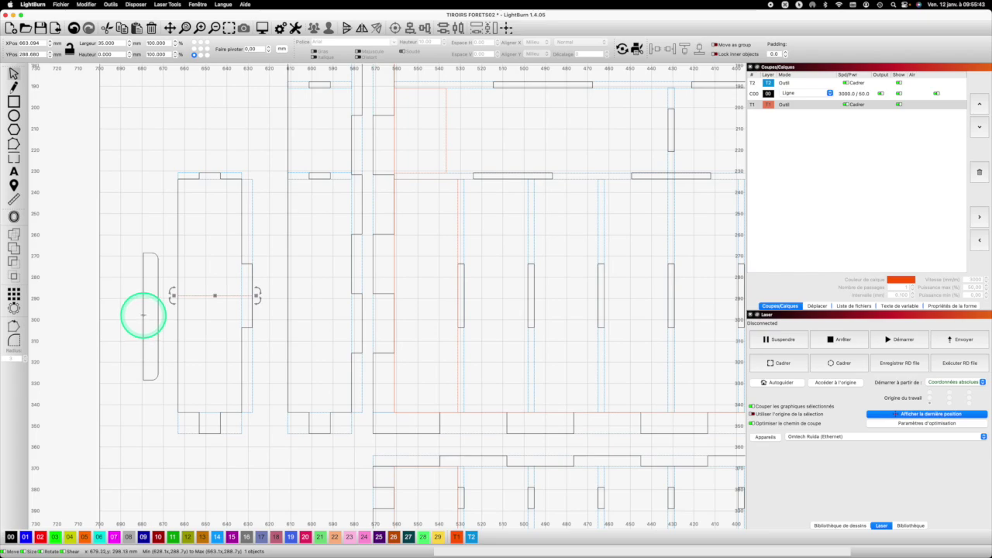
pyautogui.moveTo(143, 316); pyautogui.dragTo(181, 295)
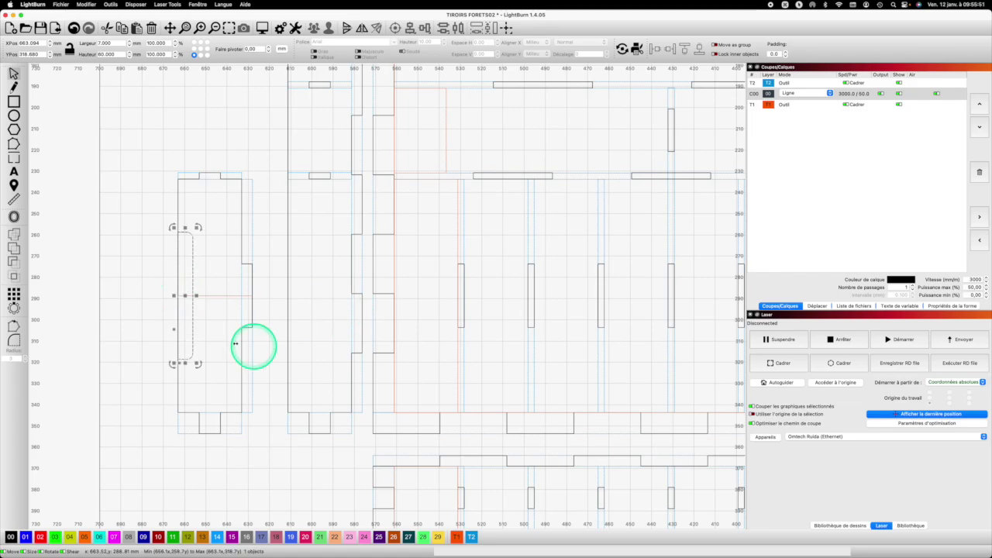
# - Subtract the rounded rectangle from the leftmost divider panel and round the resulting notch's outer corners with a 3 mm radius
pyautogui.scroll(-1, 246, 241)
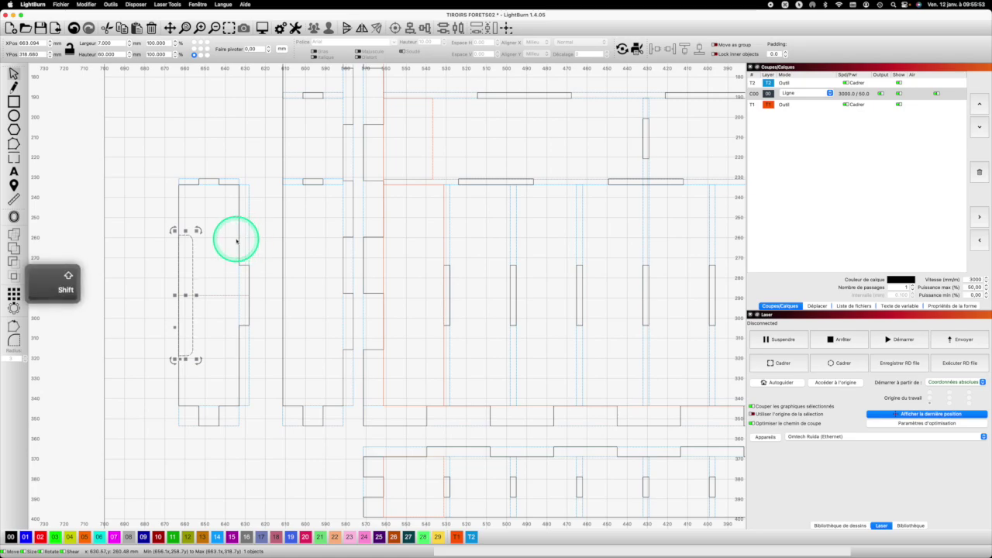
pyautogui.keyDown('shift'); pyautogui.click(238, 236); pyautogui.keyUp('shift')
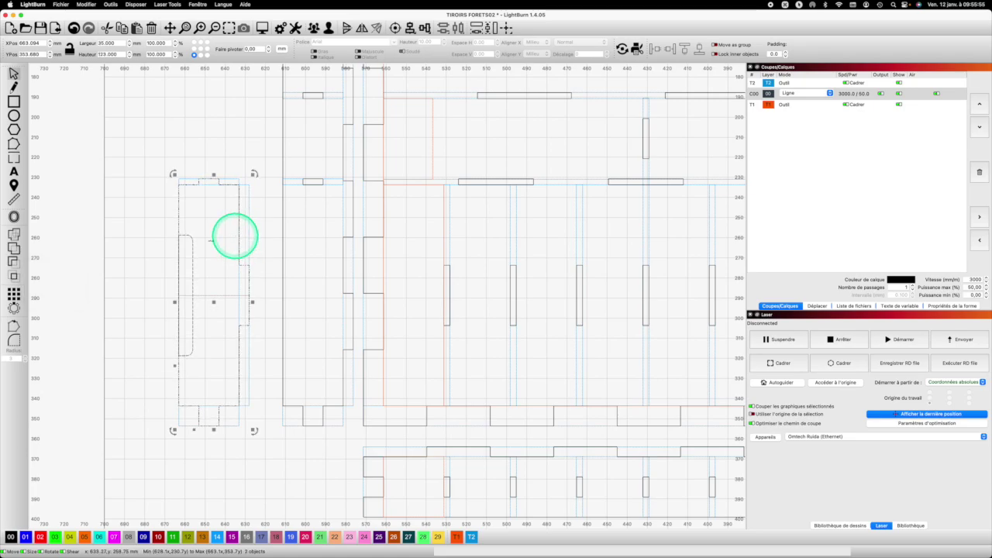
pyautogui.click(15, 262)
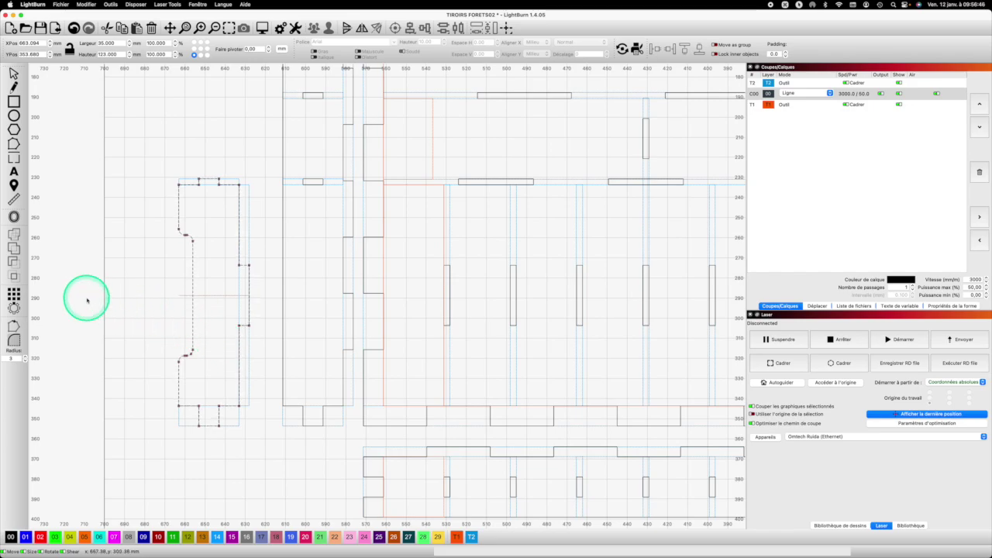
pyautogui.click(14, 75)
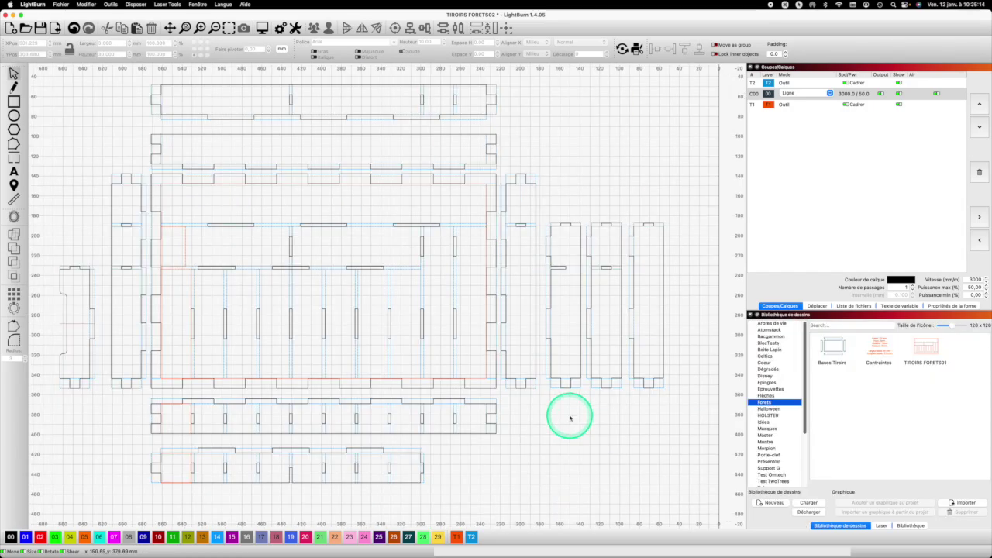
# - Hide the T2 and T1 tool layers, leaving only the cut layer displayed
pyautogui.scroll(-2, 570, 419)
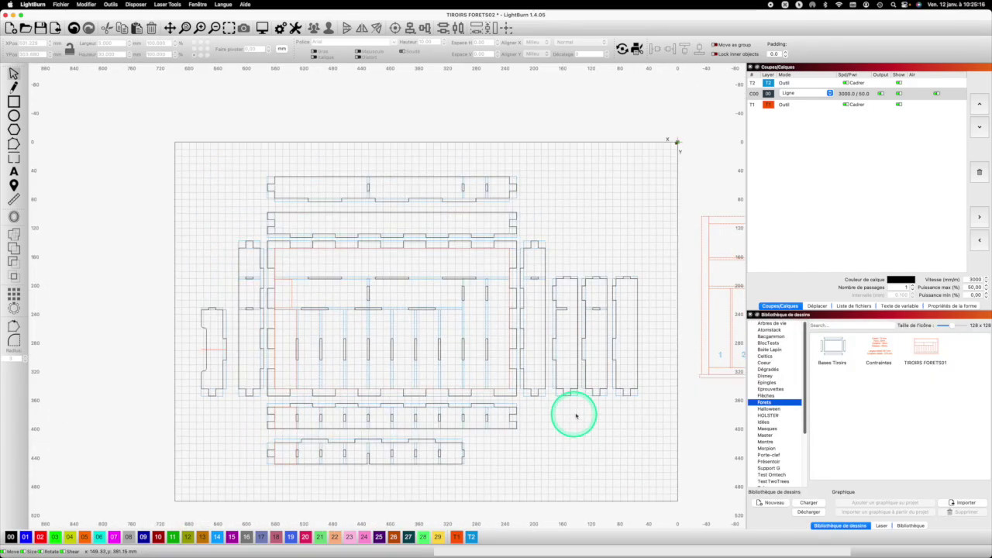
pyautogui.scroll(1, 576, 414)
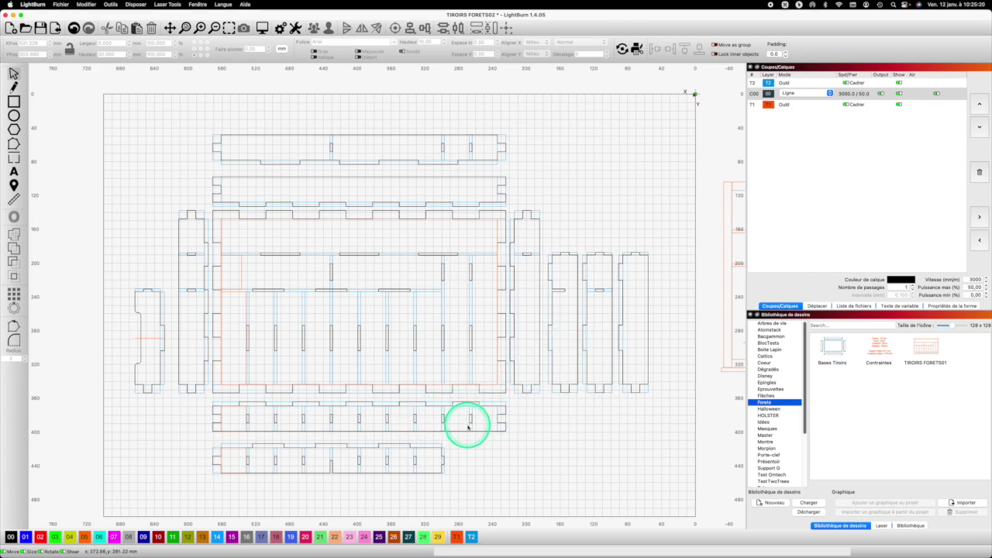
pyautogui.click(898, 82)
pyautogui.click(899, 94)
pyautogui.click(899, 94)
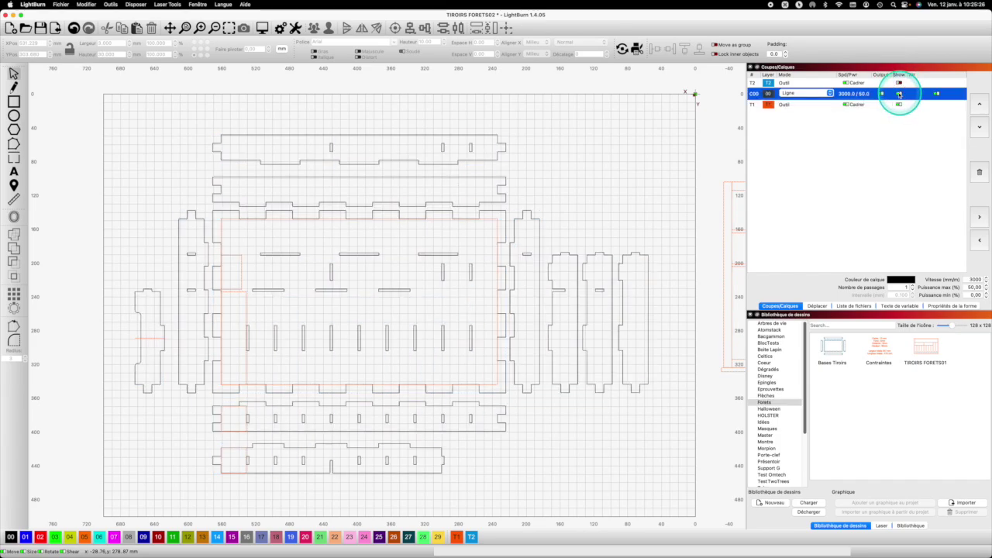
pyautogui.click(901, 104)
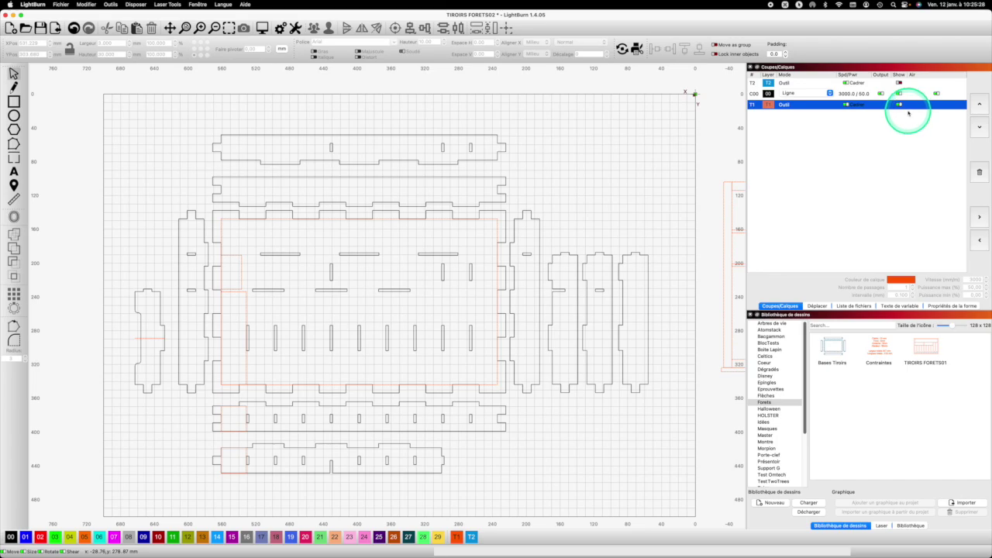
pyautogui.click(899, 104)
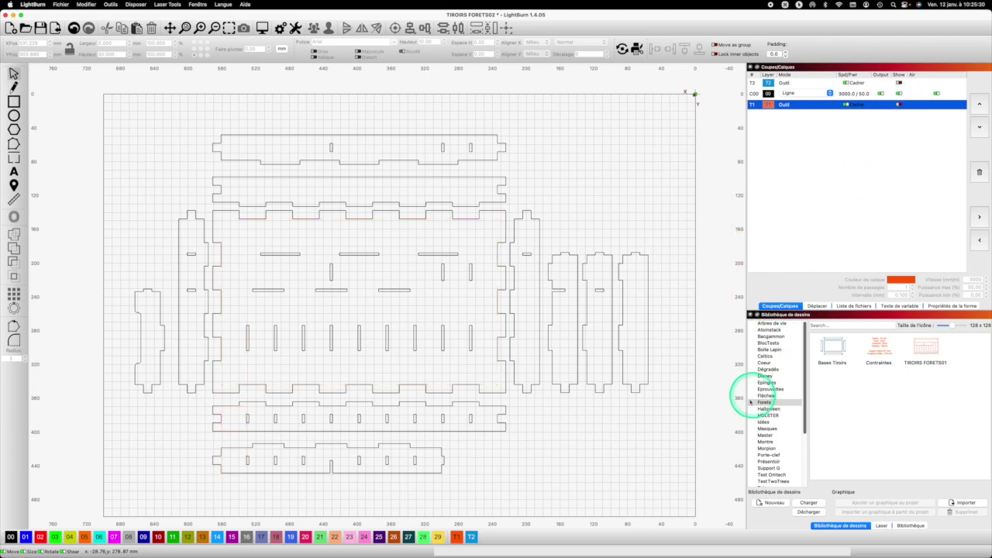
# - Select all the drawer's panels with their slots and assign them to cut layer 02
pyautogui.moveTo(676, 510); pyautogui.dragTo(128, 126)
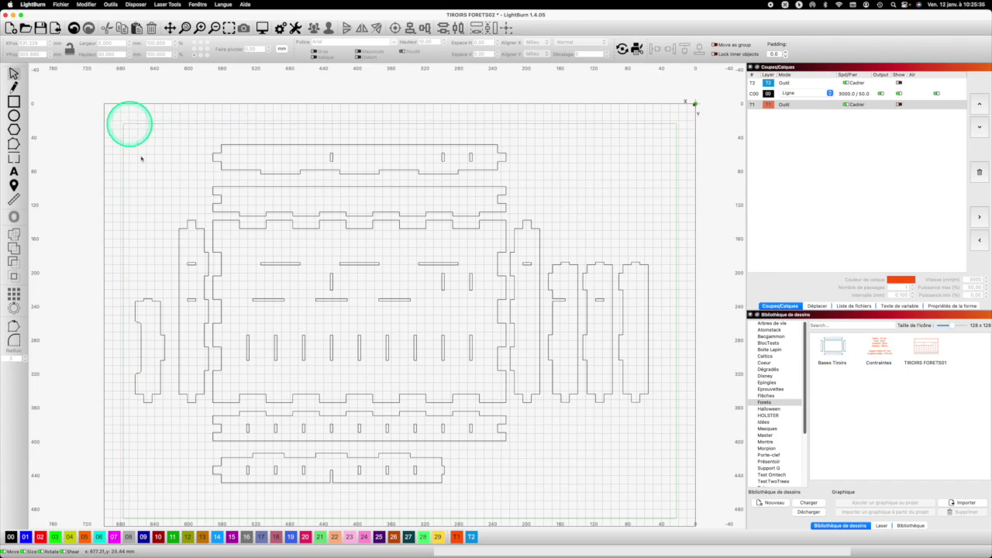
pyautogui.click(41, 535)
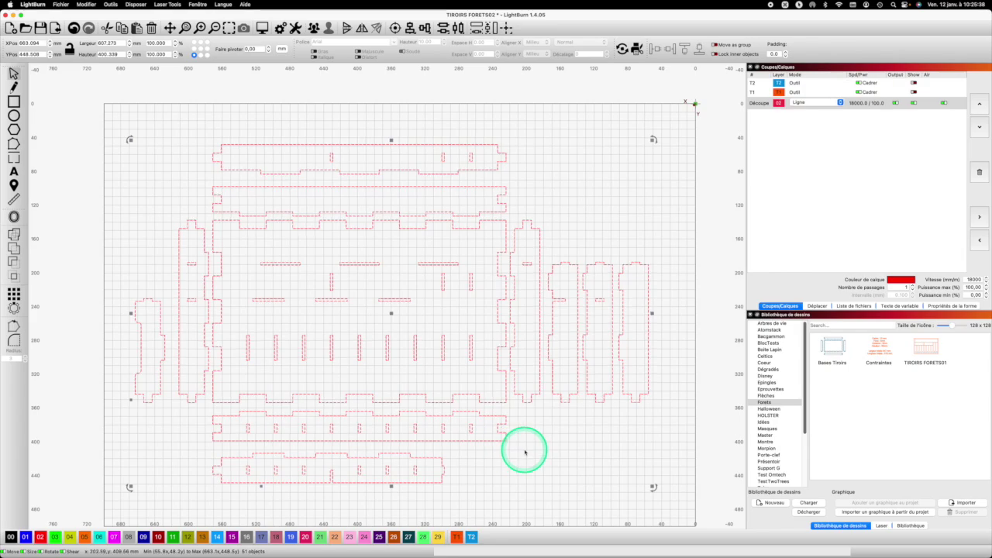